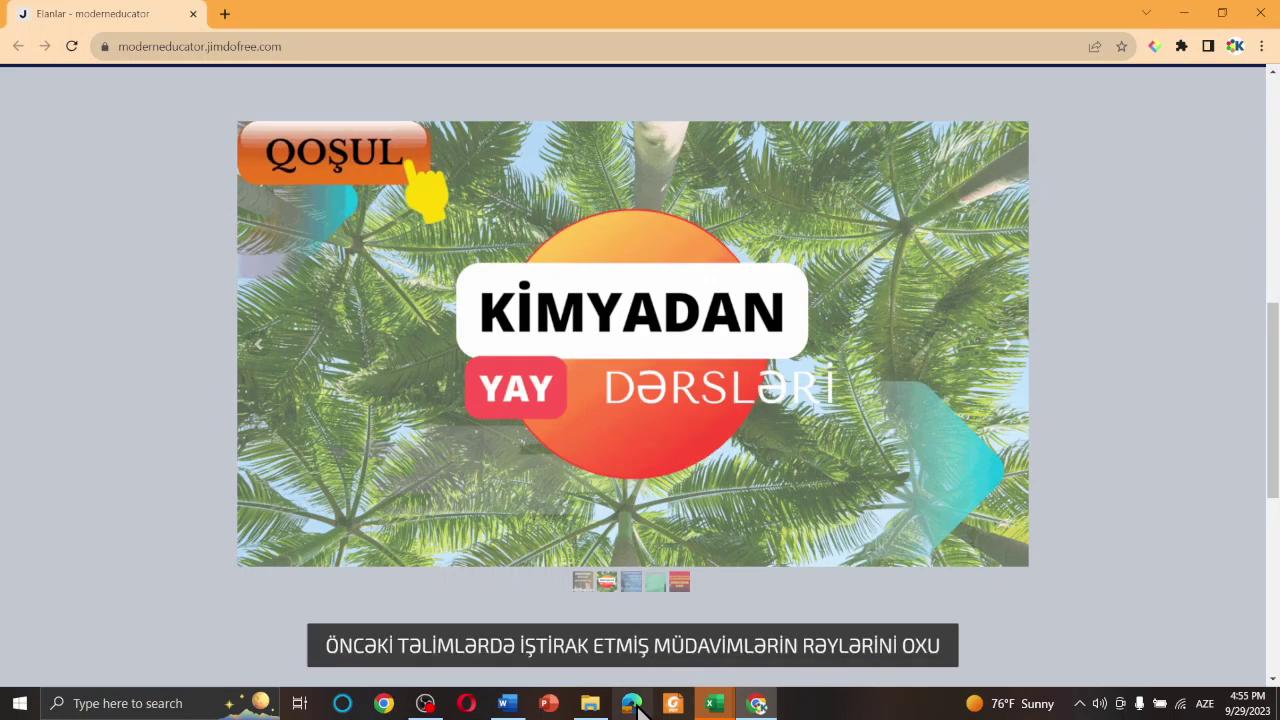
# - Switch to the Word lesson plan and examine the VII - A and VII - C class tables, including their Təqvim columns
pyautogui.moveTo(710, 708)
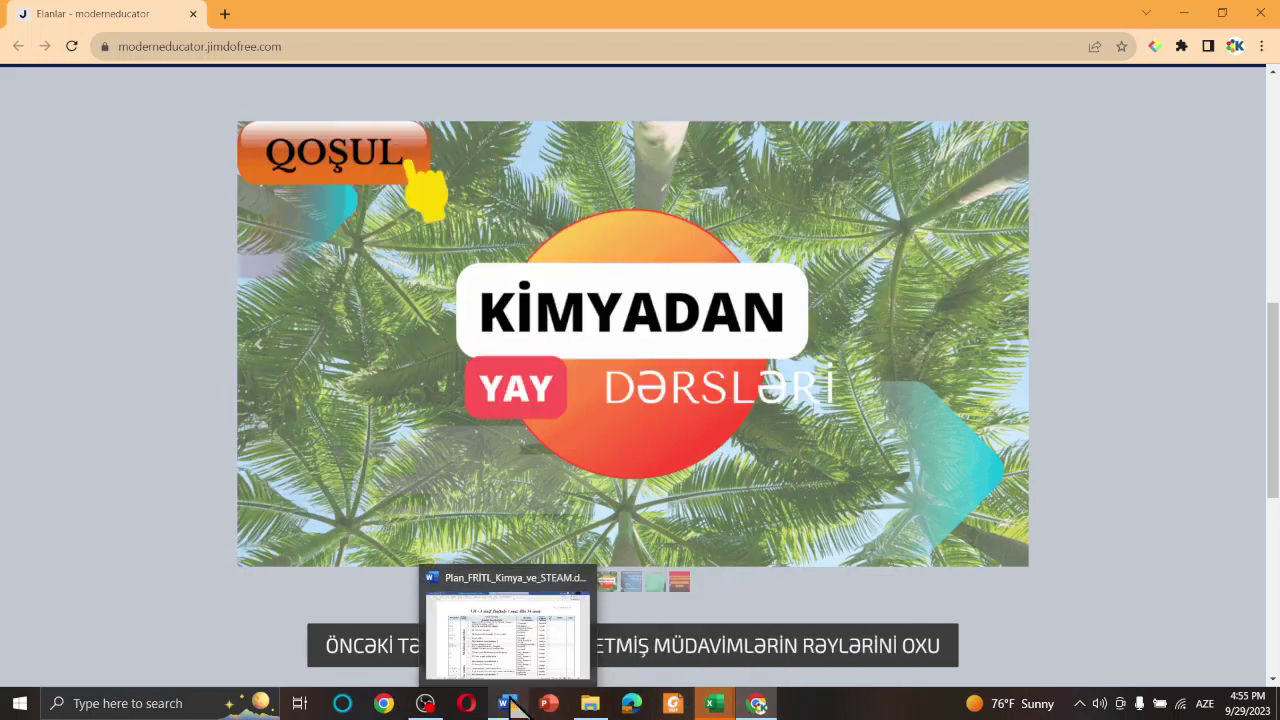
pyautogui.click(508, 706)
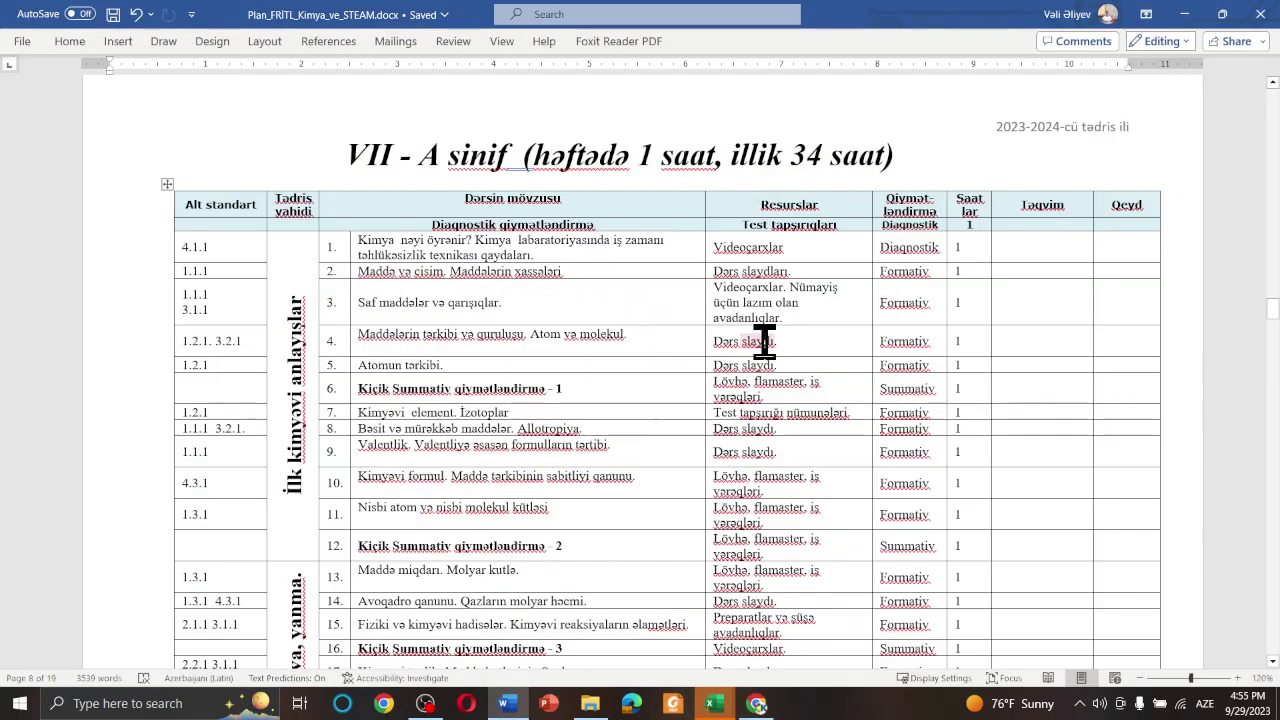
pyautogui.scroll(-2, 643, 249)
pyautogui.scroll(1, 674, 249)
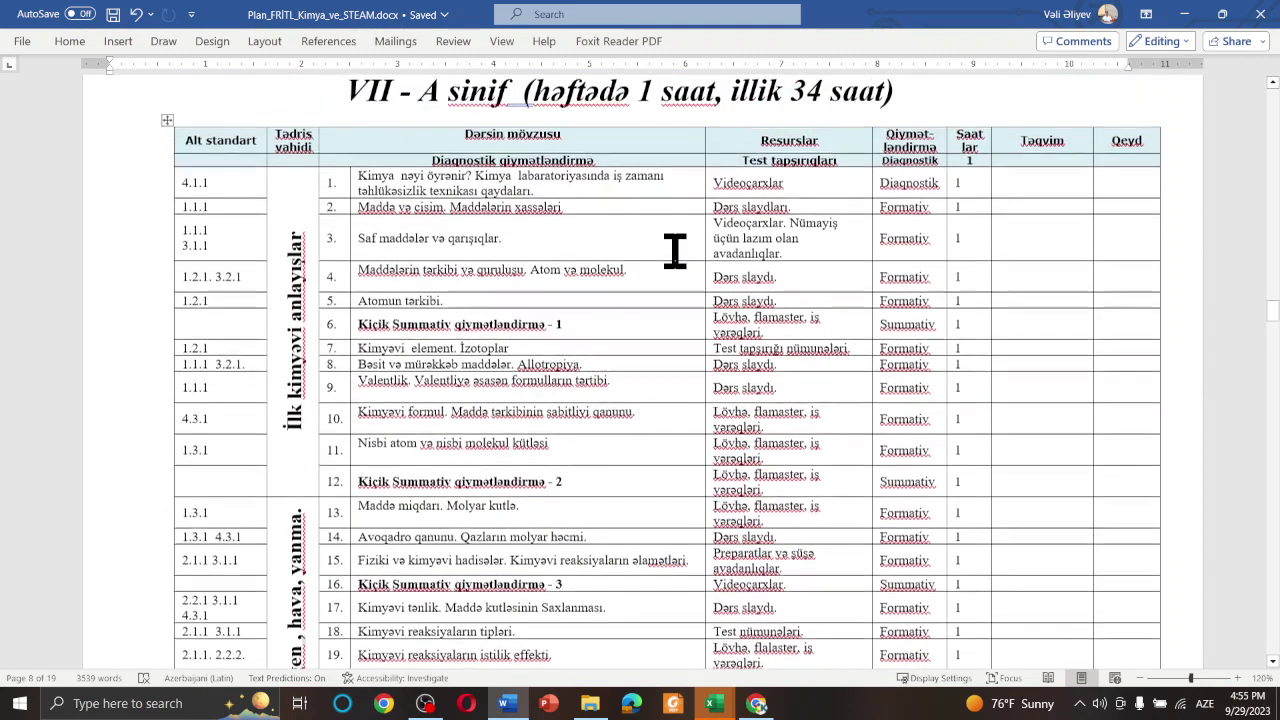
pyautogui.scroll(-15, 910, 280)
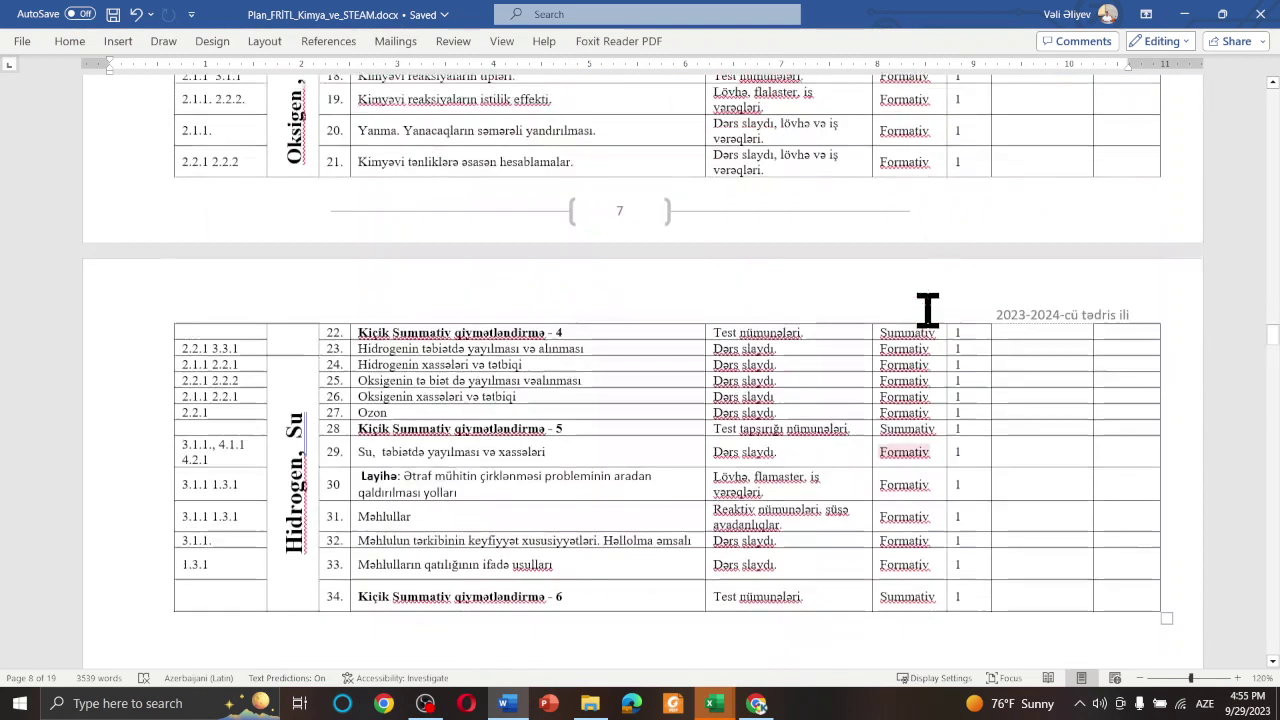
pyautogui.scroll(-10, 928, 310)
pyautogui.scroll(4, 929, 306)
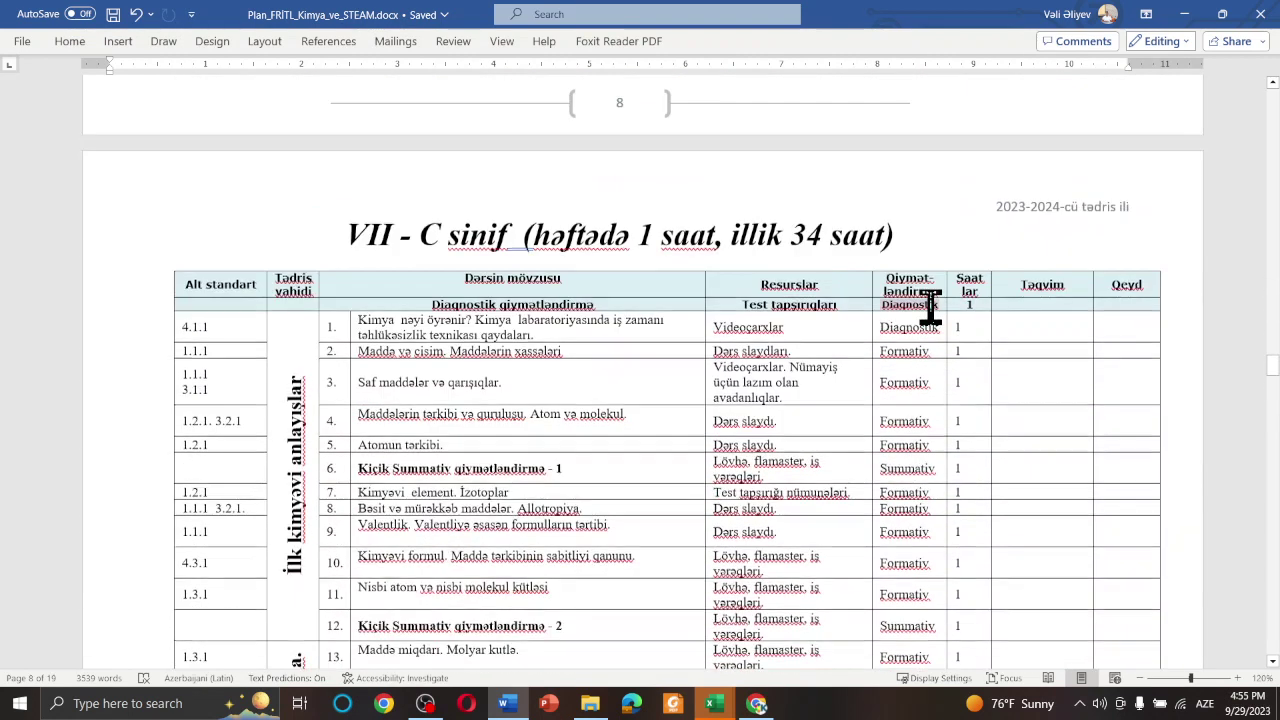
pyautogui.scroll(-2, 930, 305)
pyautogui.scroll(15, 937, 323)
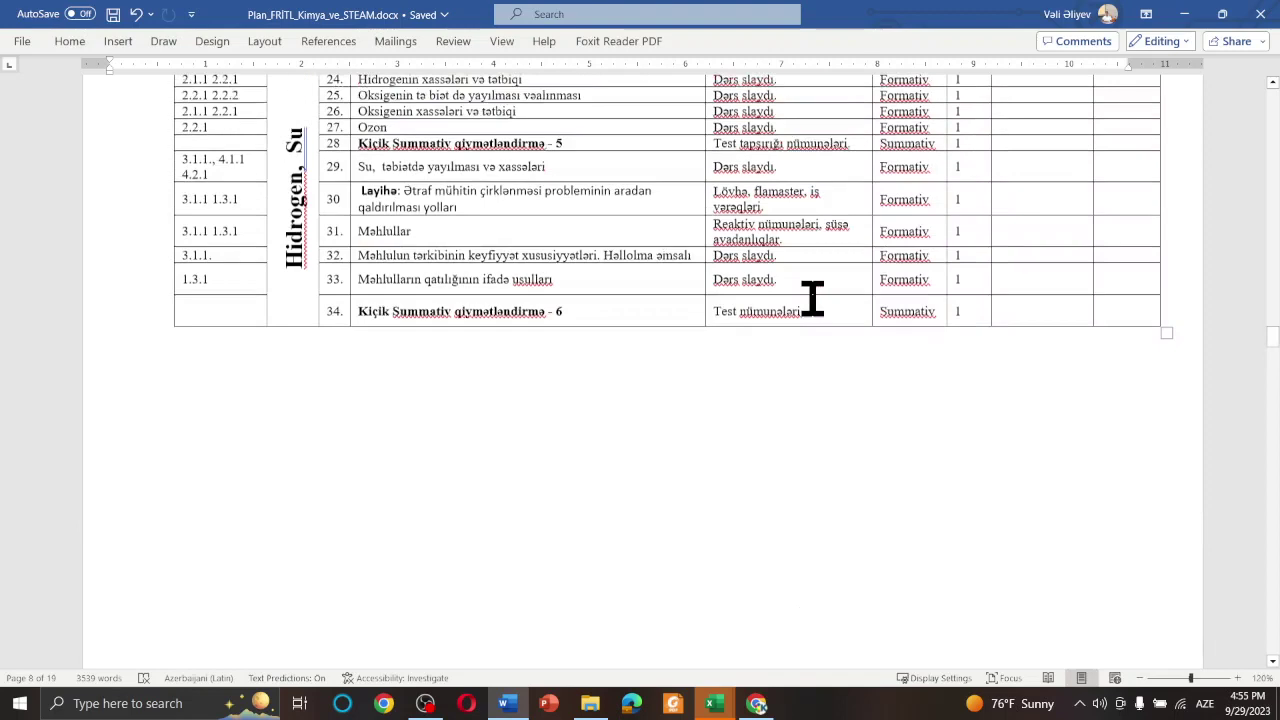
pyautogui.scroll(3, 812, 298)
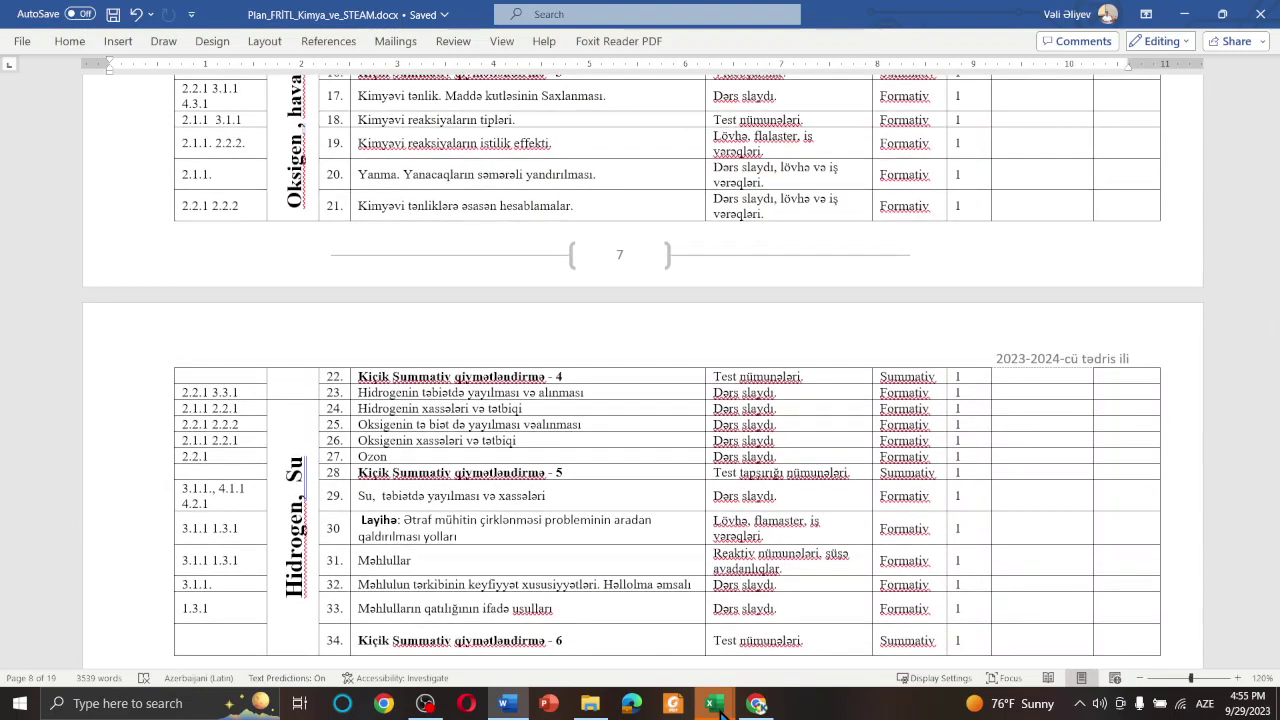
# - Switch to the Excel workbook Müəllim_üçün_Excel_baza_2024.xlsx and cancel the pending copy selection on the İllik Təqvim sheet
pyautogui.moveTo(722, 710)
pyautogui.click(851, 620)
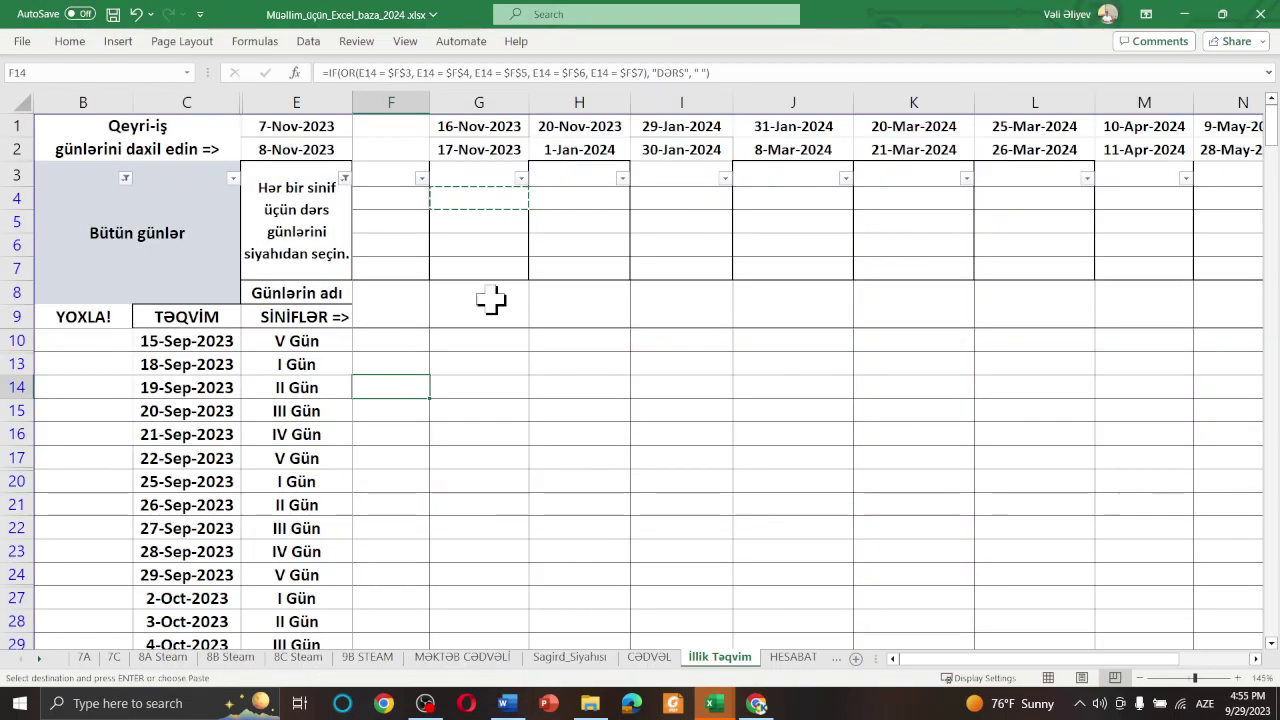
pyautogui.click(540, 333)
pyautogui.press('Escape')
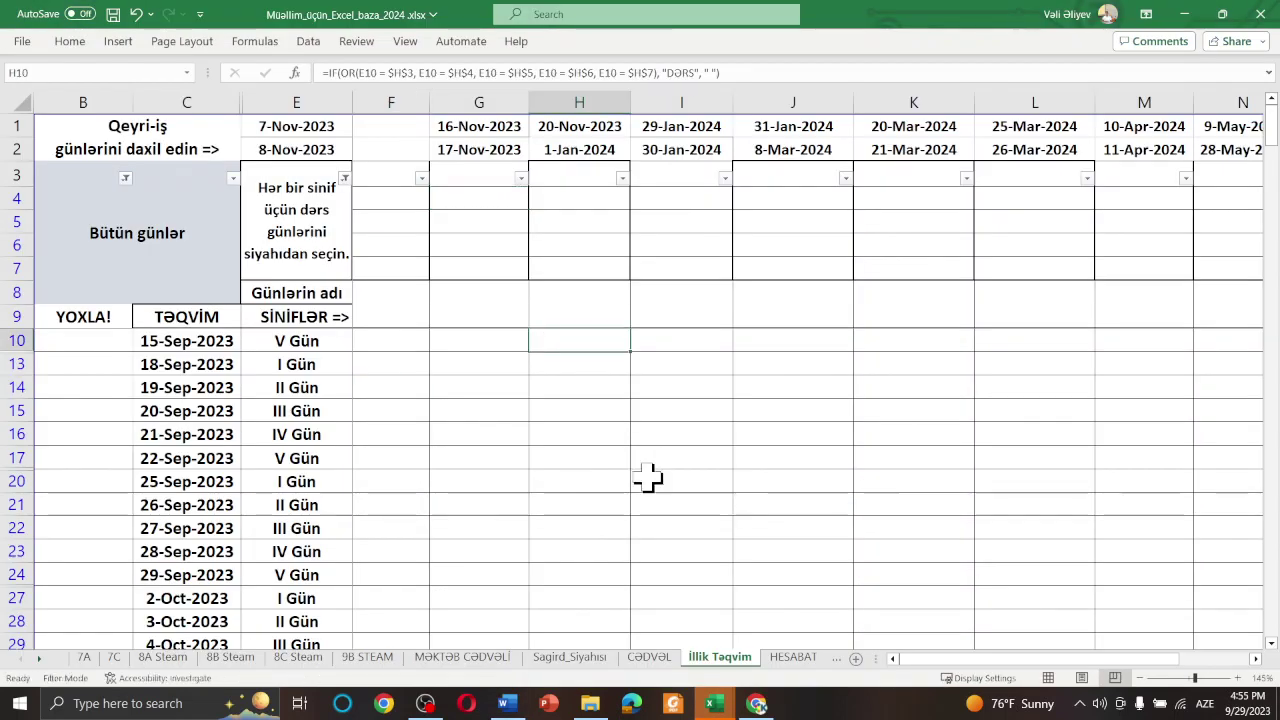
# - Check on the CƏDVƏL sheet which days and hours classes 7A and 7C have lessons
pyautogui.click(650, 657)
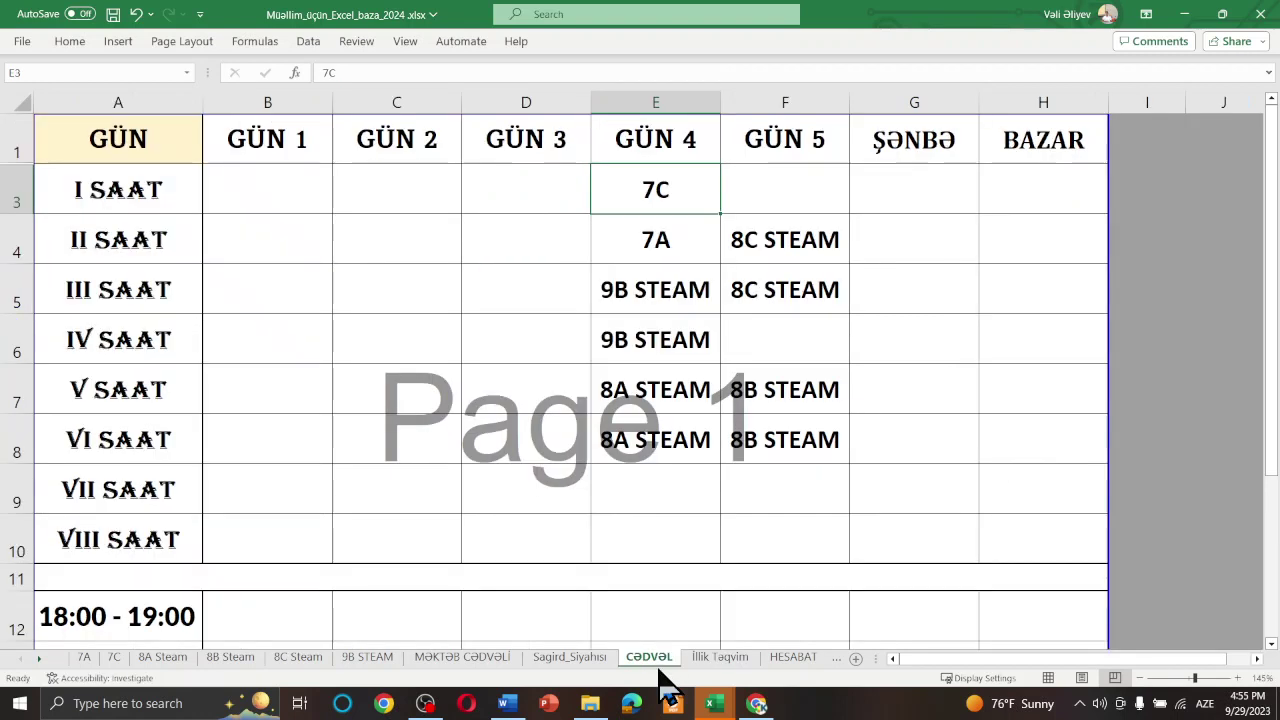
pyautogui.click(762, 224)
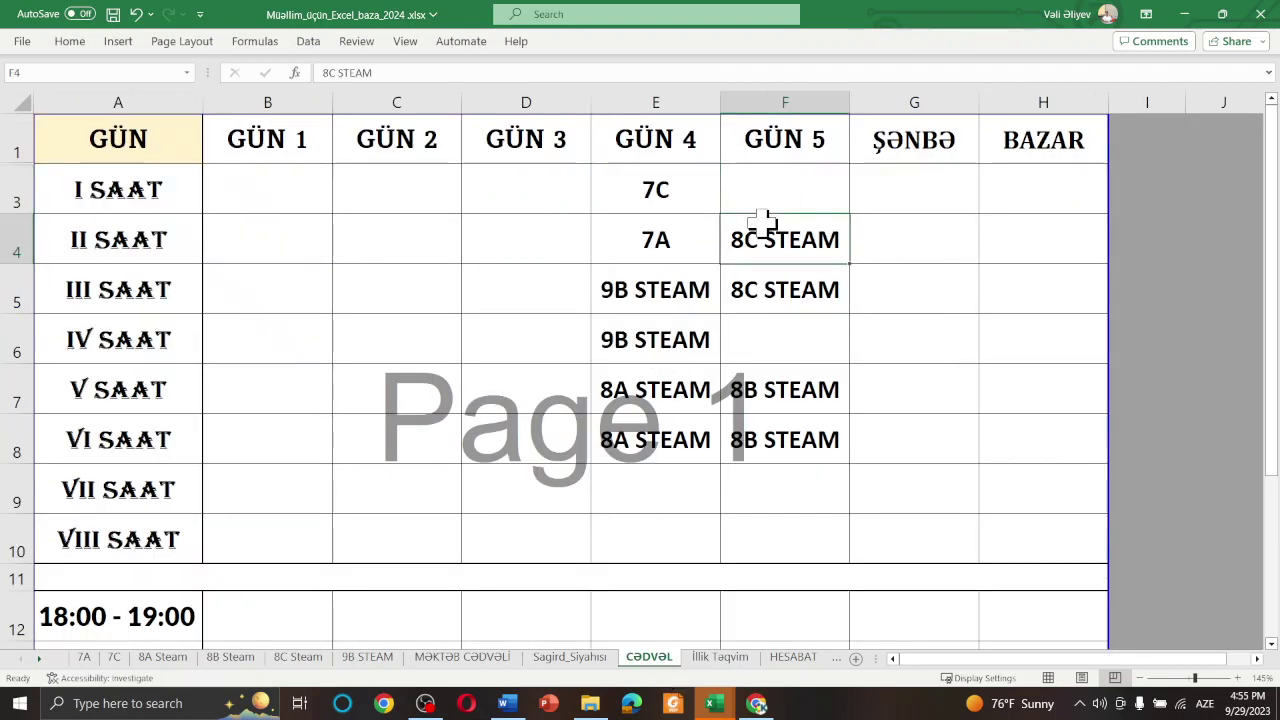
pyautogui.click(690, 180)
pyautogui.click(675, 278)
pyautogui.click(690, 243)
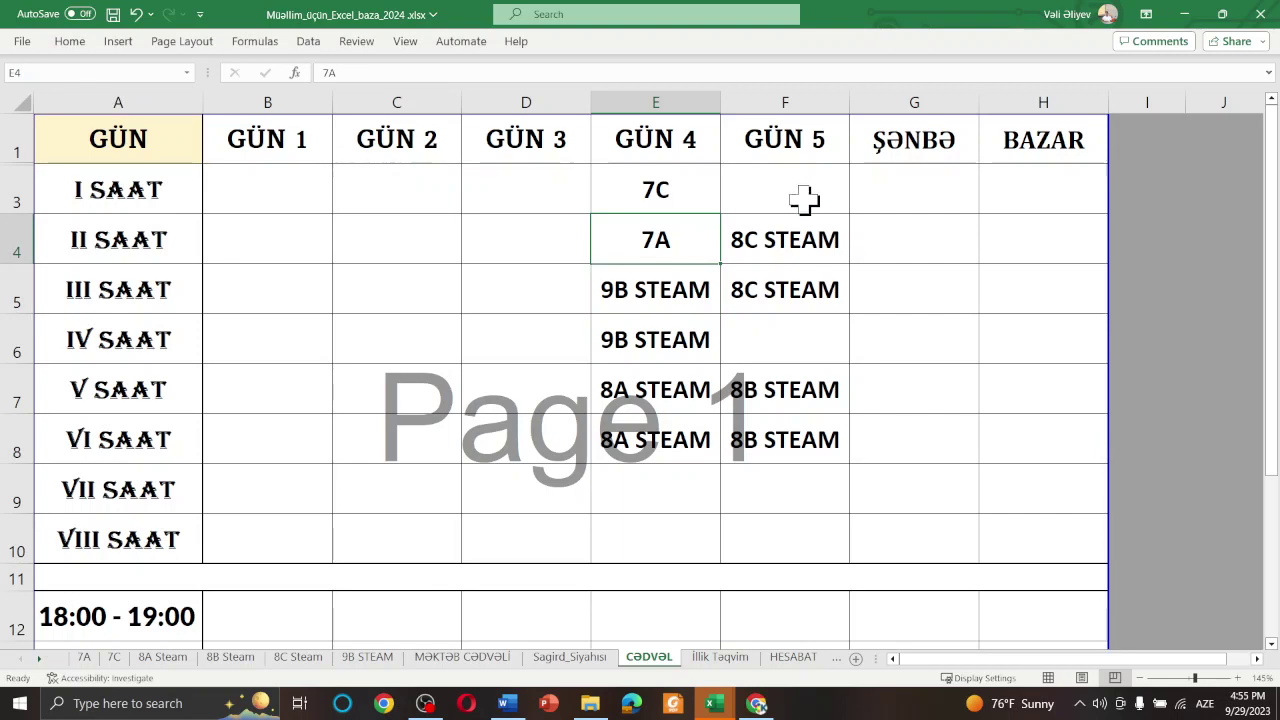
pyautogui.click(683, 189)
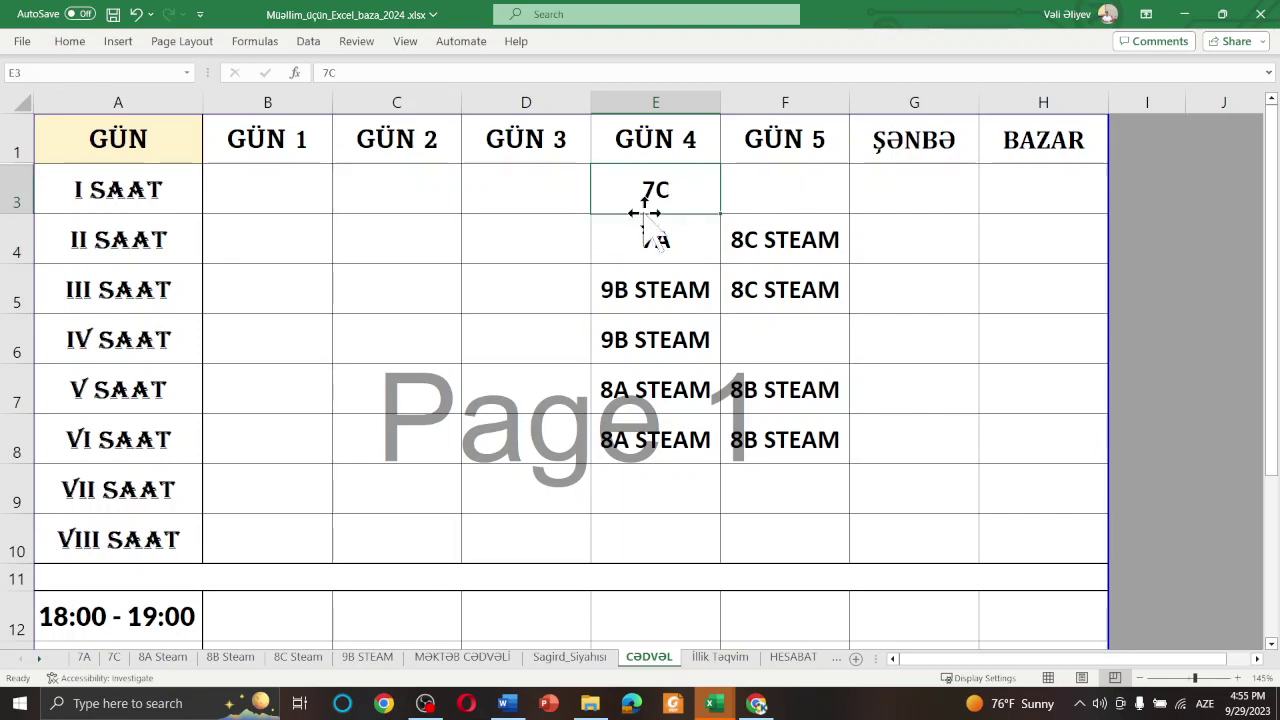
pyautogui.click(678, 246)
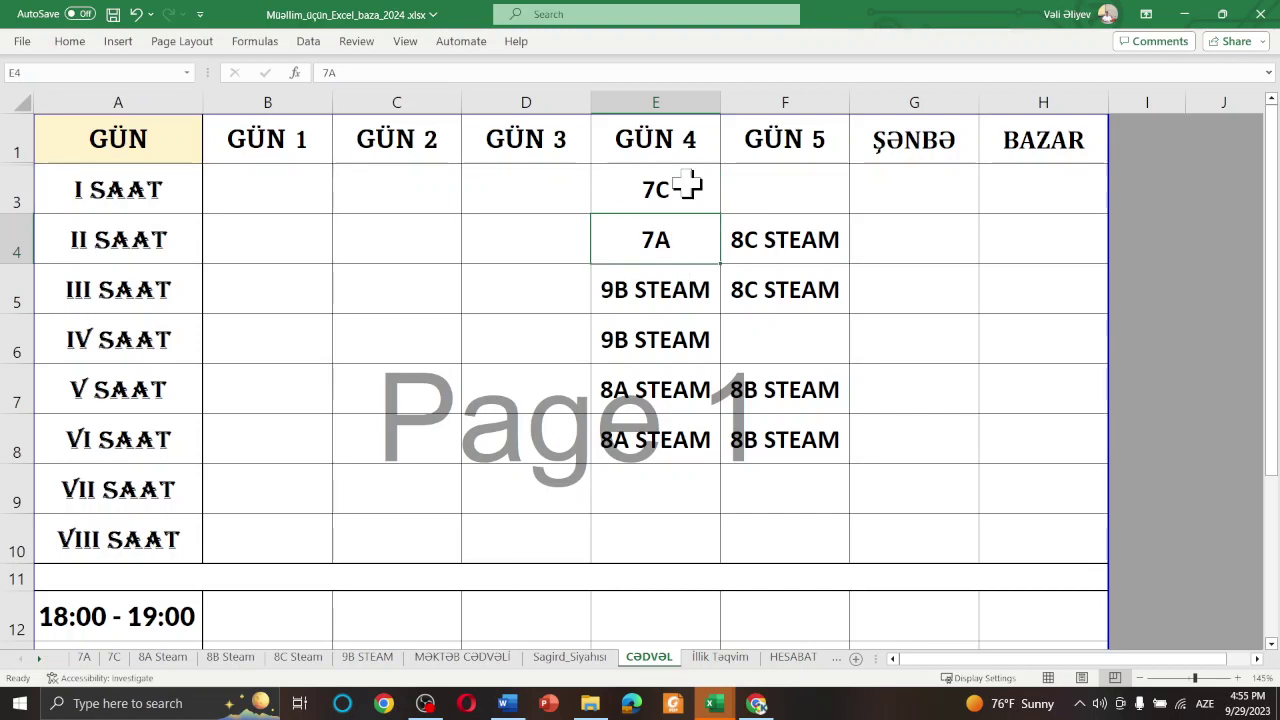
# - Enter 7A as the class name in cell F8 of the İllik Təqvim sheet
pyautogui.click(709, 660)
pyautogui.click(426, 311)
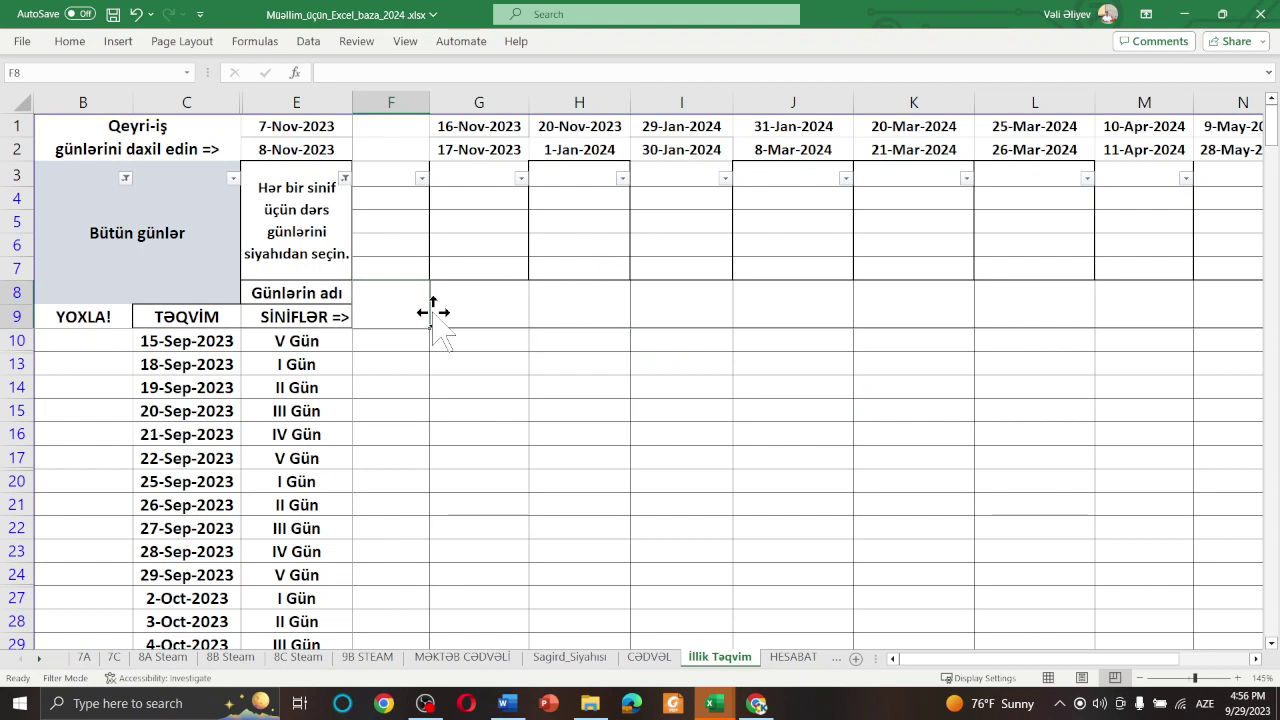
pyautogui.write('7')
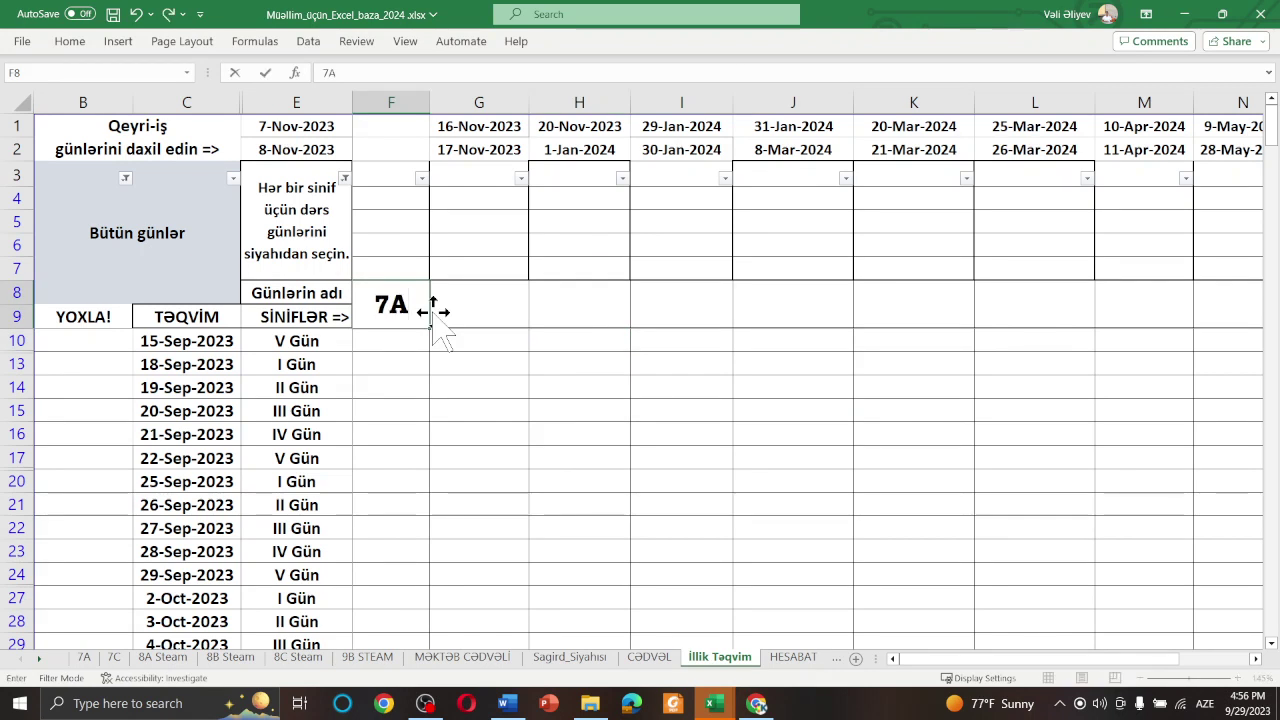
pyautogui.write('A')
pyautogui.press('Return')
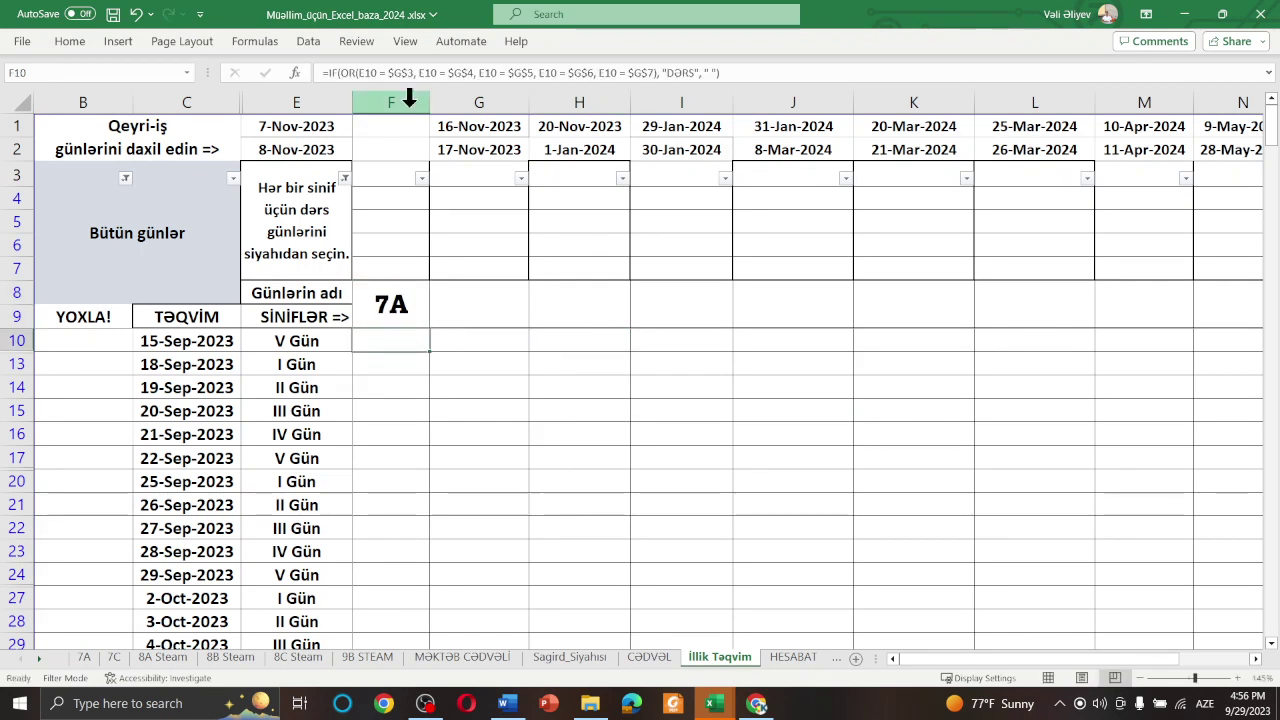
# - Set the lesson day for class 7A to IV Gün in cell F6
pyautogui.click(398, 175)
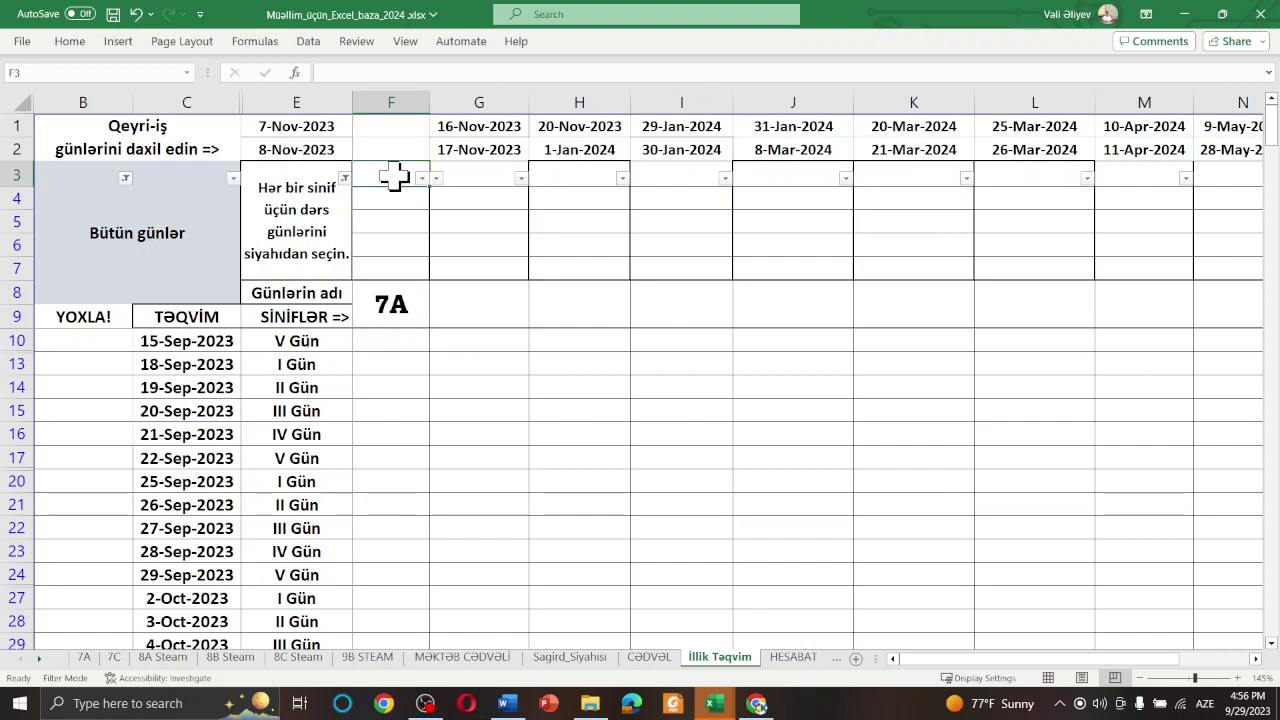
pyautogui.click(407, 197)
pyautogui.click(398, 220)
pyautogui.click(400, 244)
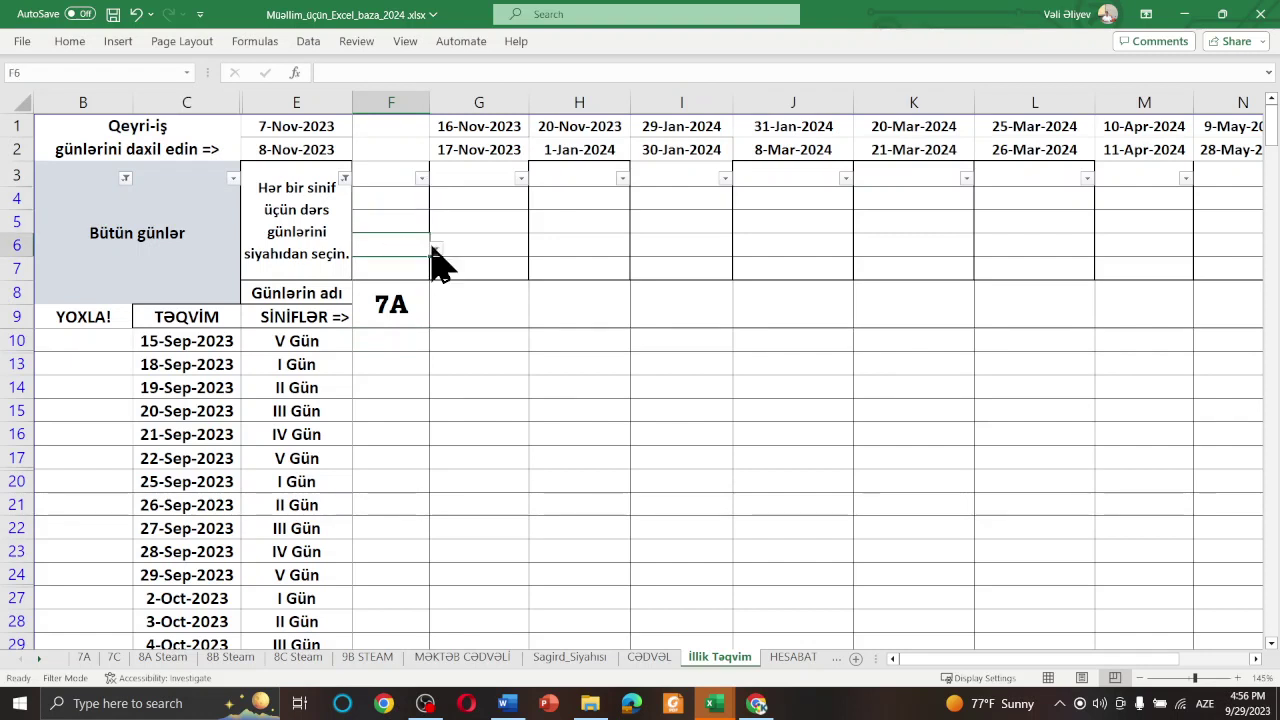
pyautogui.click(436, 248)
pyautogui.click(381, 321)
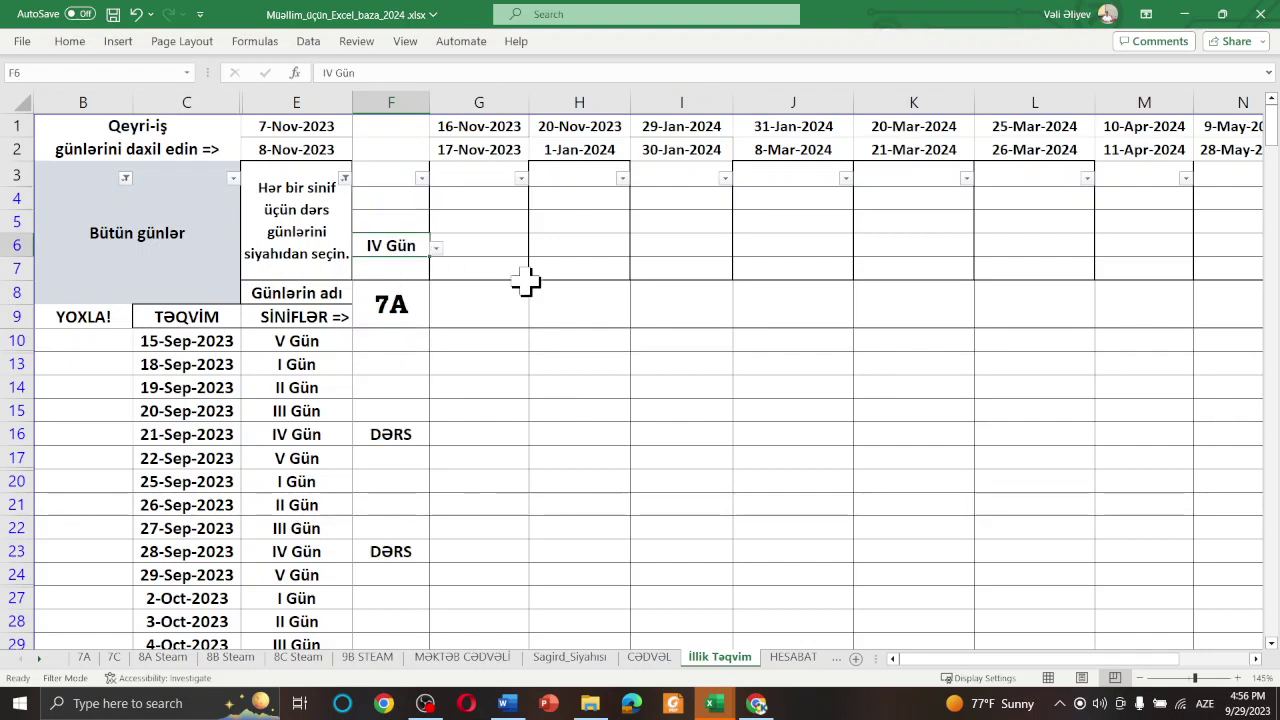
pyautogui.click(491, 288)
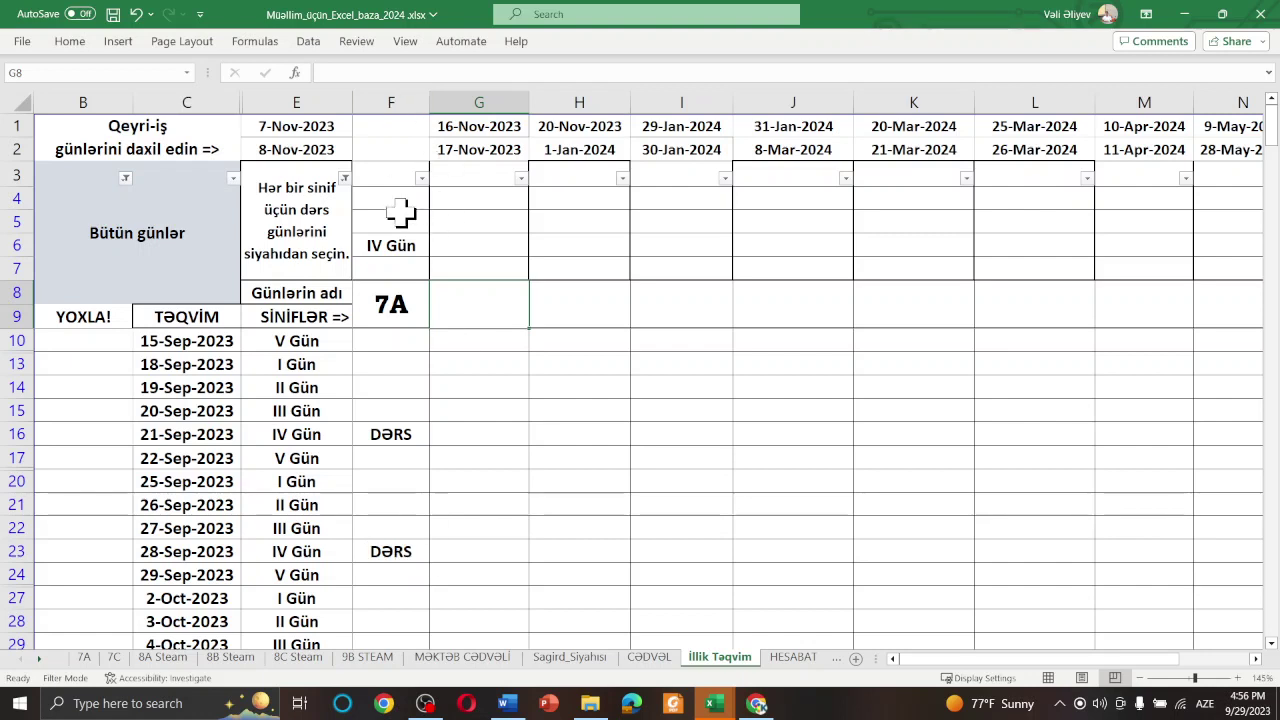
# - Filter the 7A column to show only the rows marked DƏRS
pyautogui.click(421, 179)
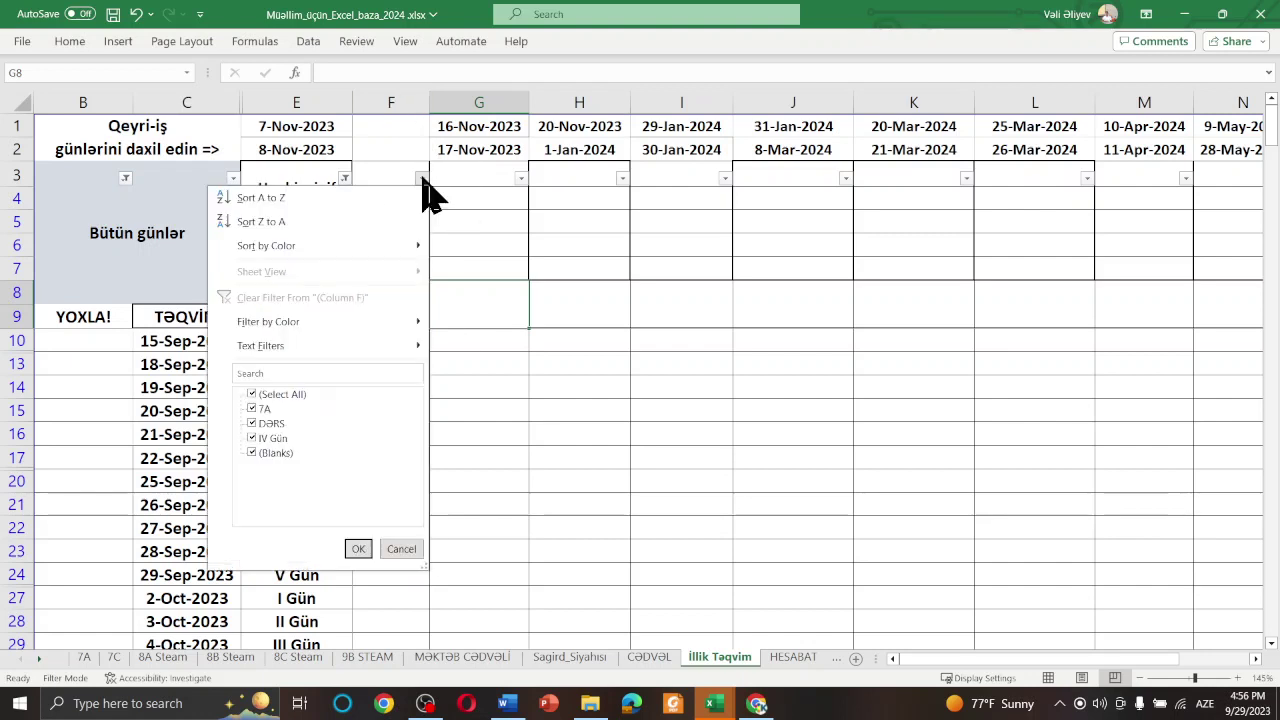
pyautogui.click(270, 396)
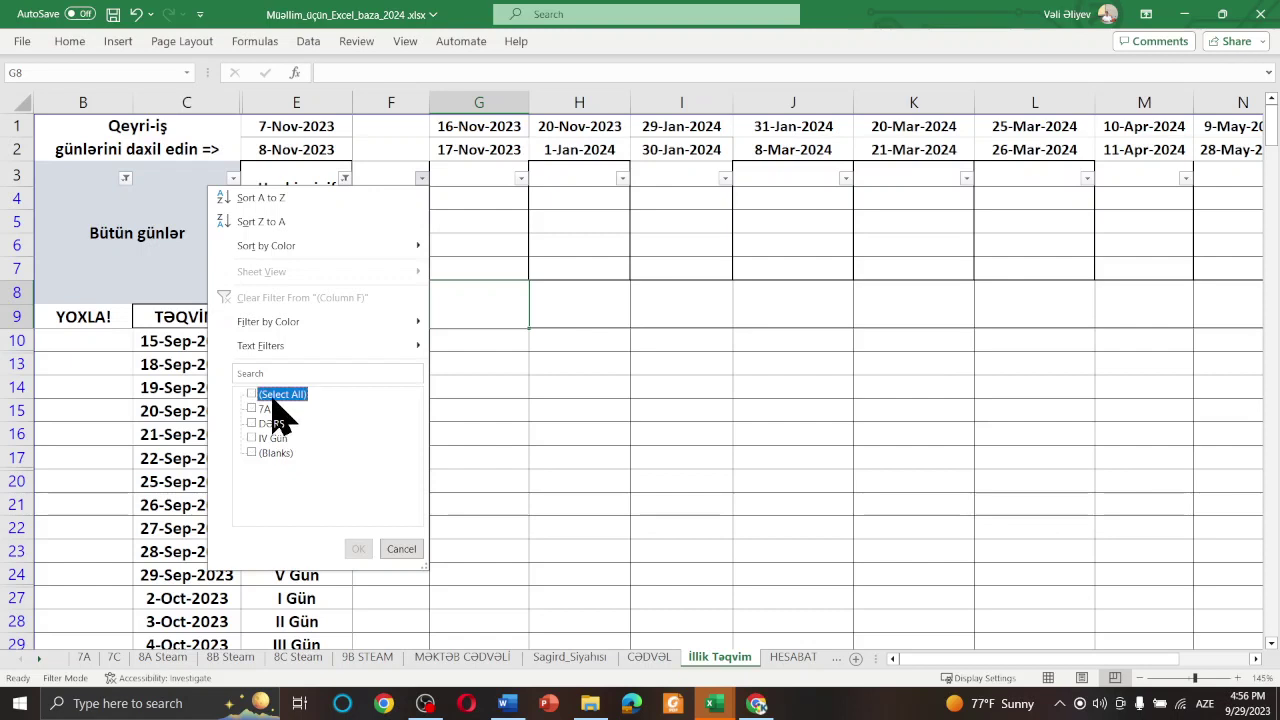
pyautogui.click(266, 423)
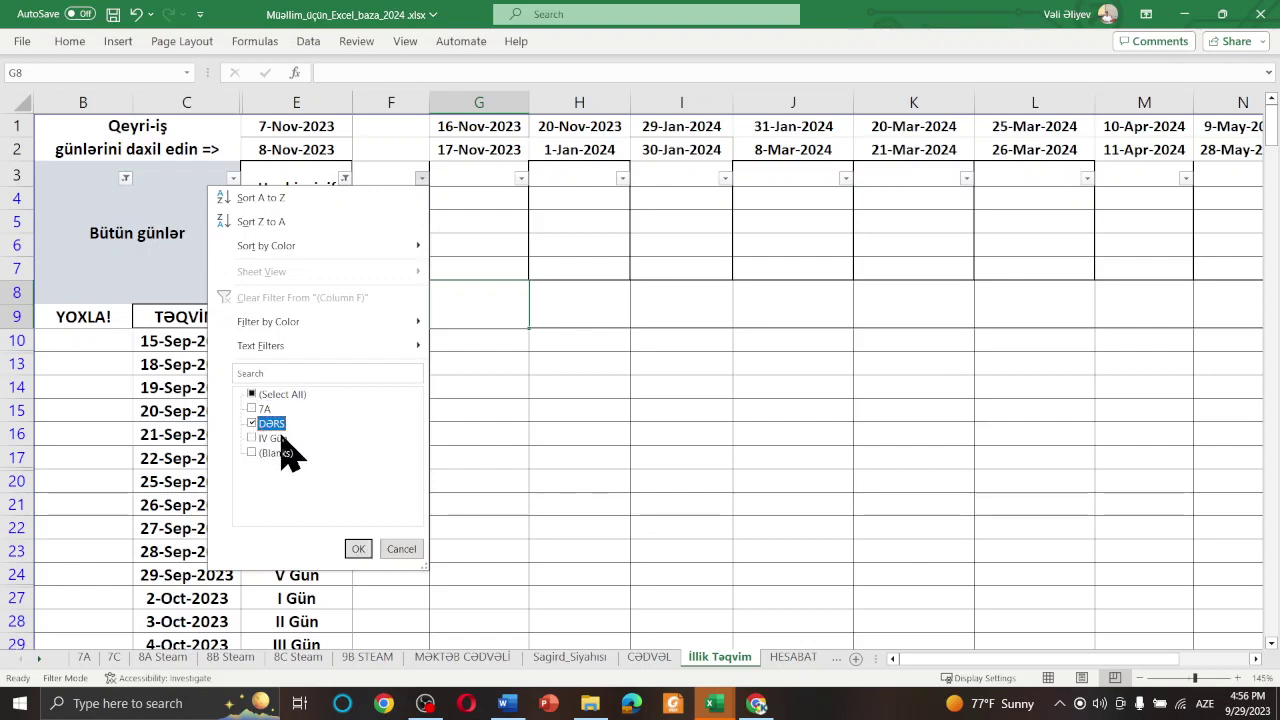
pyautogui.click(358, 549)
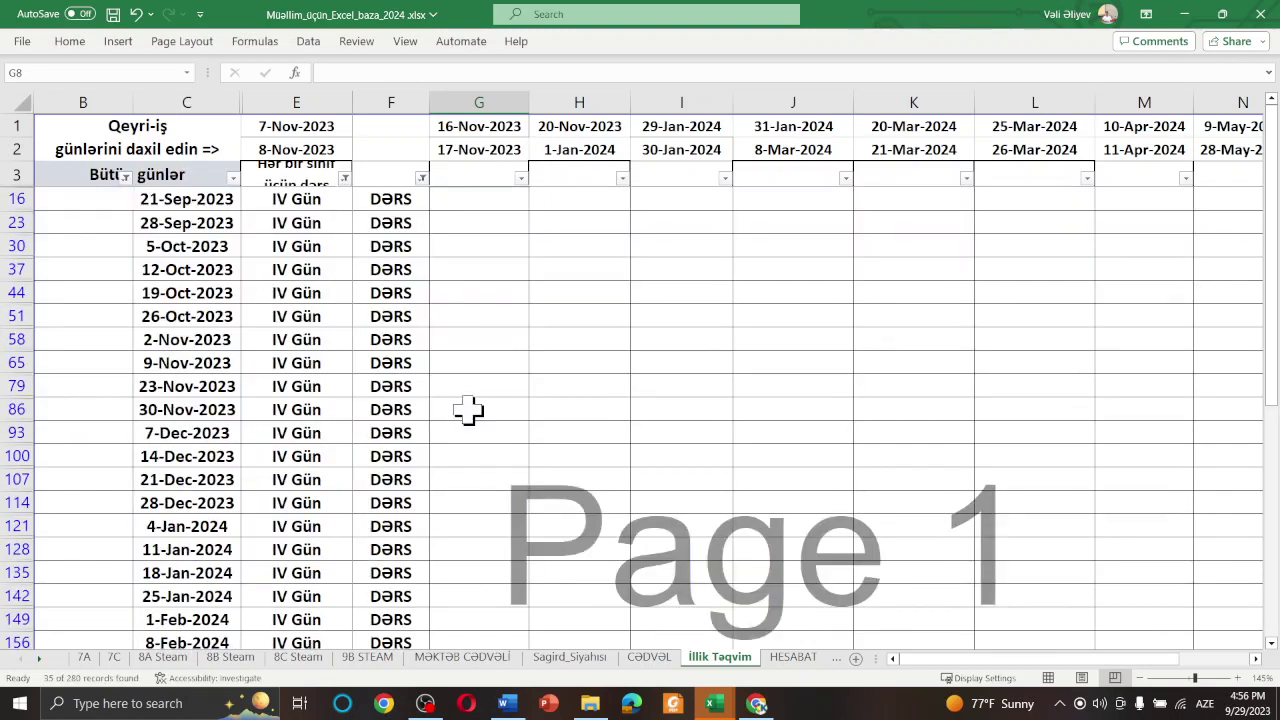
pyautogui.click(457, 318)
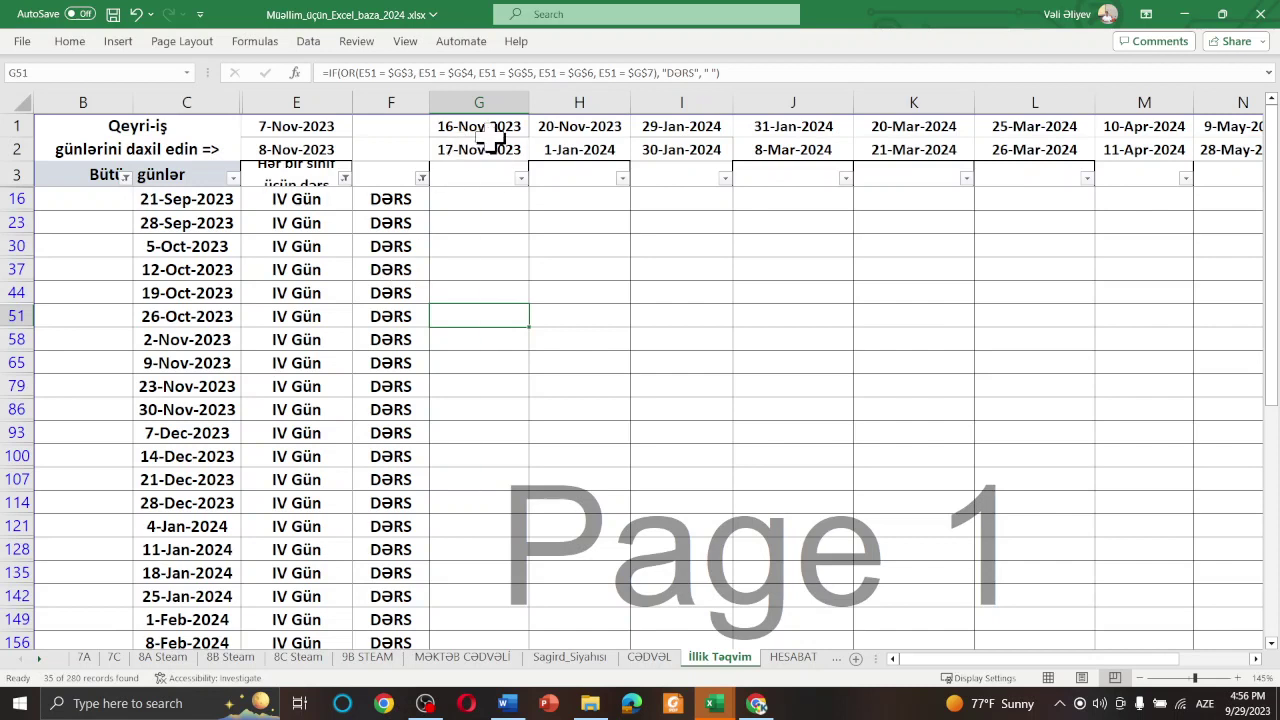
# - Review the non-working dates in rows 1 and 2 and check the September 2023 dates in the system calendar
pyautogui.moveTo(484, 120); pyautogui.dragTo(1094, 149)
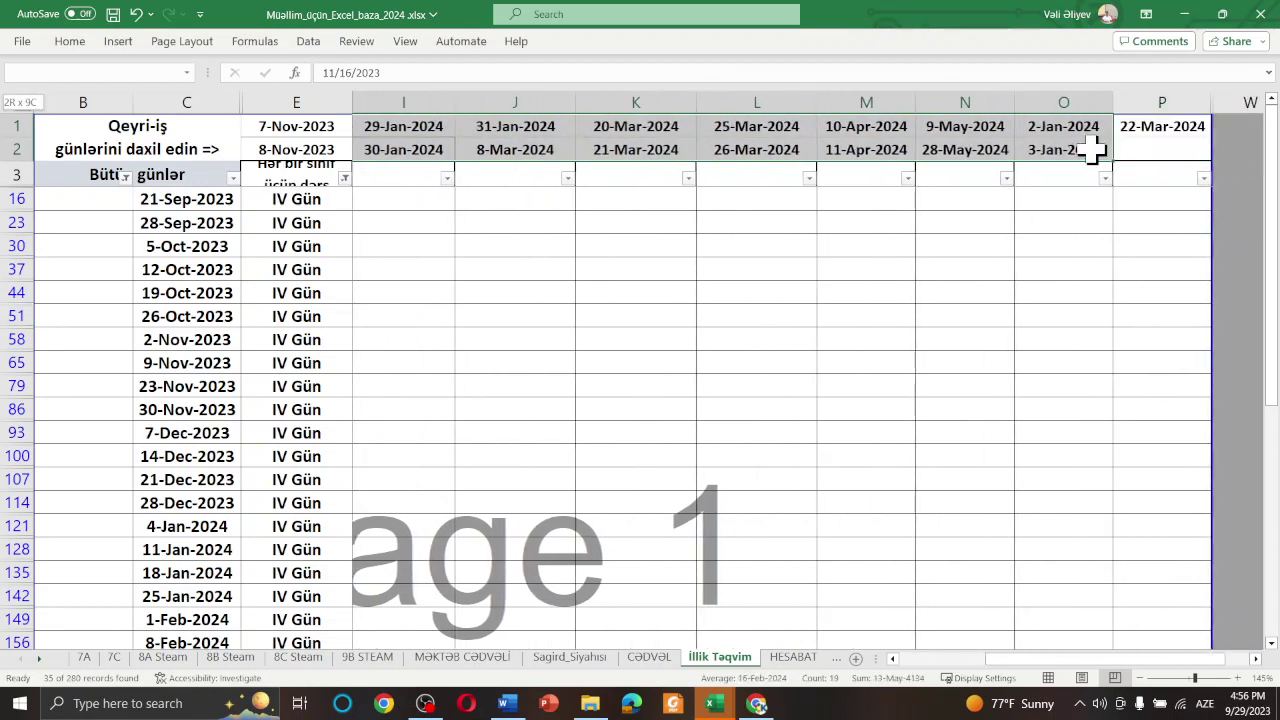
pyautogui.click(686, 272)
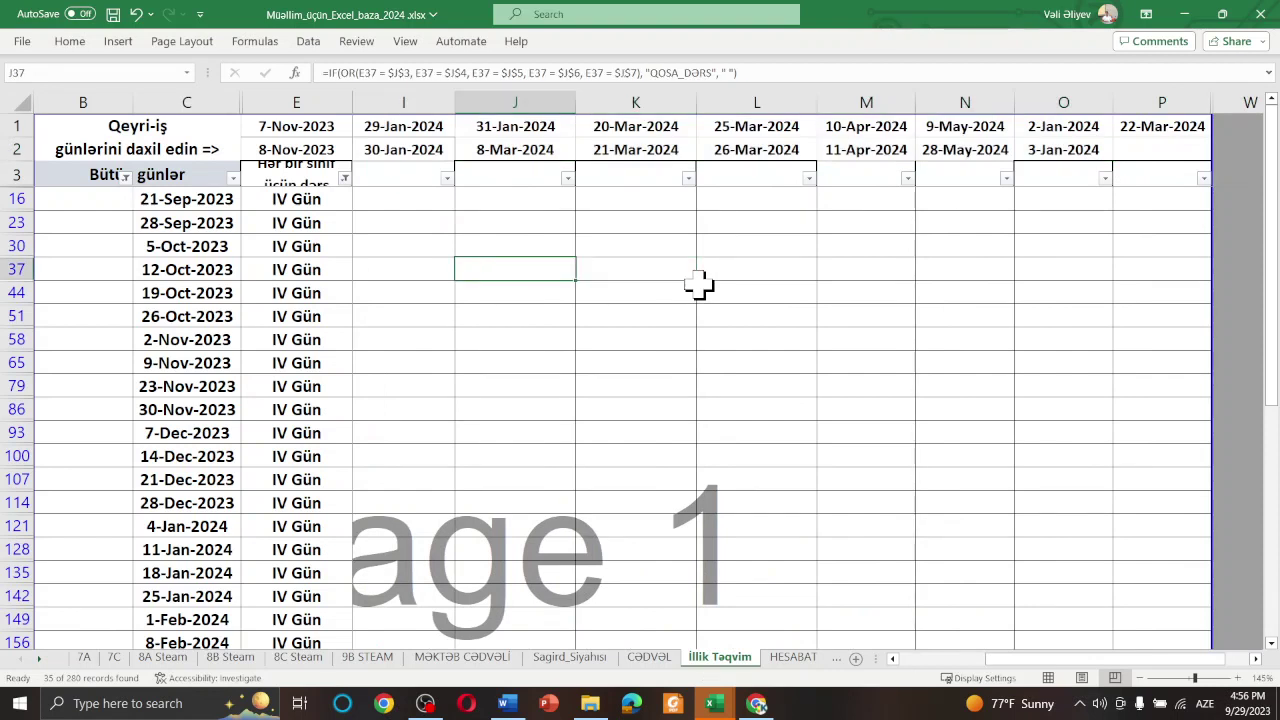
pyautogui.press('Left')
pyautogui.press('Left')
pyautogui.press('Left')
pyautogui.press('Left')
pyautogui.press('Left')
pyautogui.press('Left')
pyautogui.press('Left')
pyautogui.press('Left')
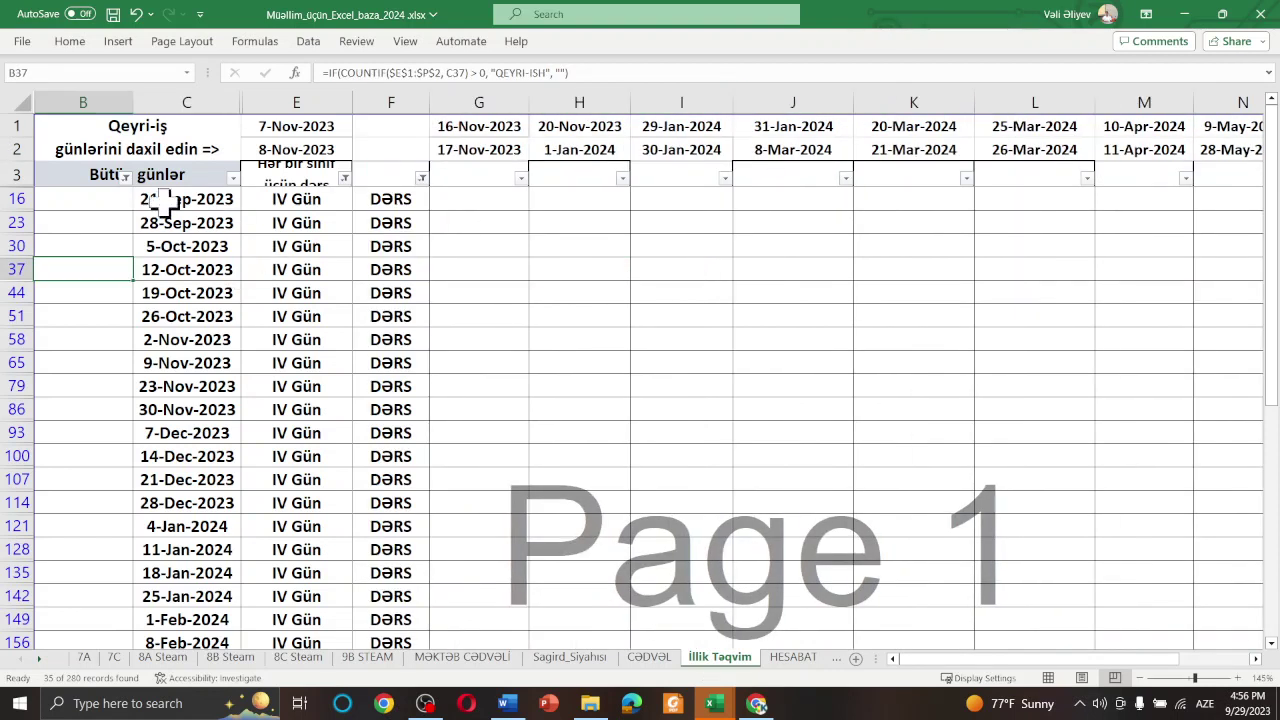
pyautogui.click(1248, 704)
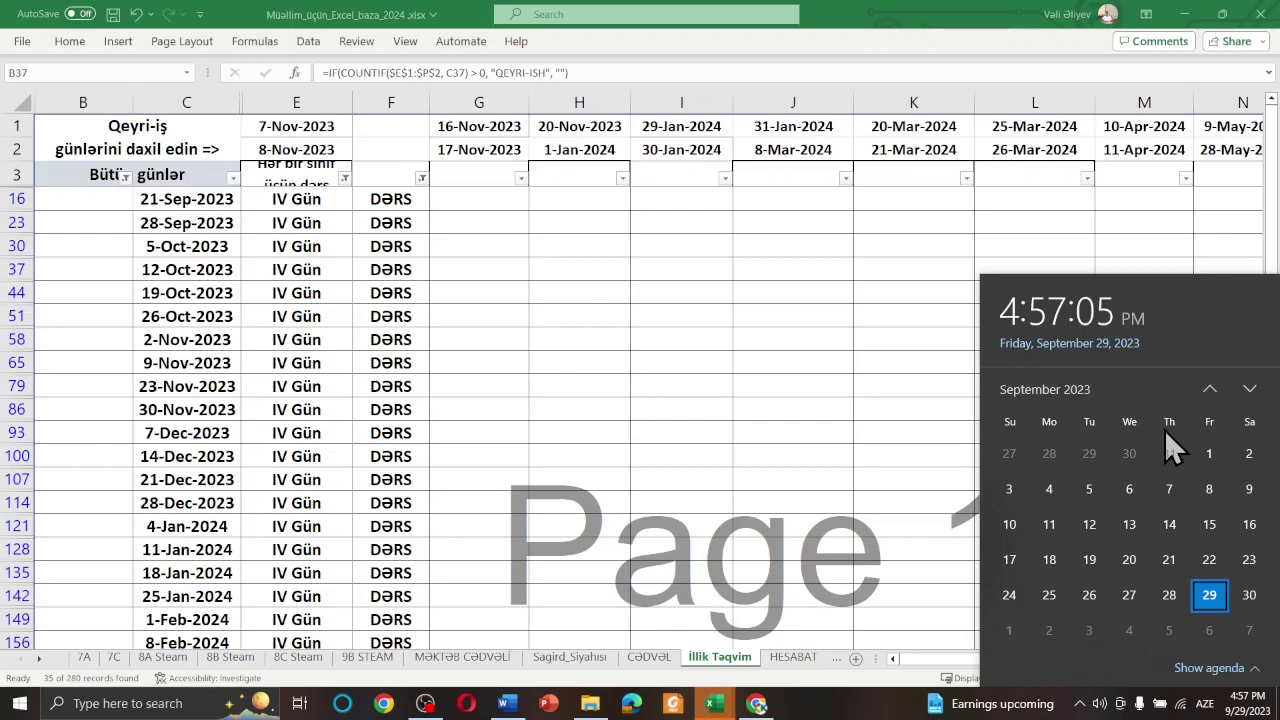
pyautogui.click(795, 340)
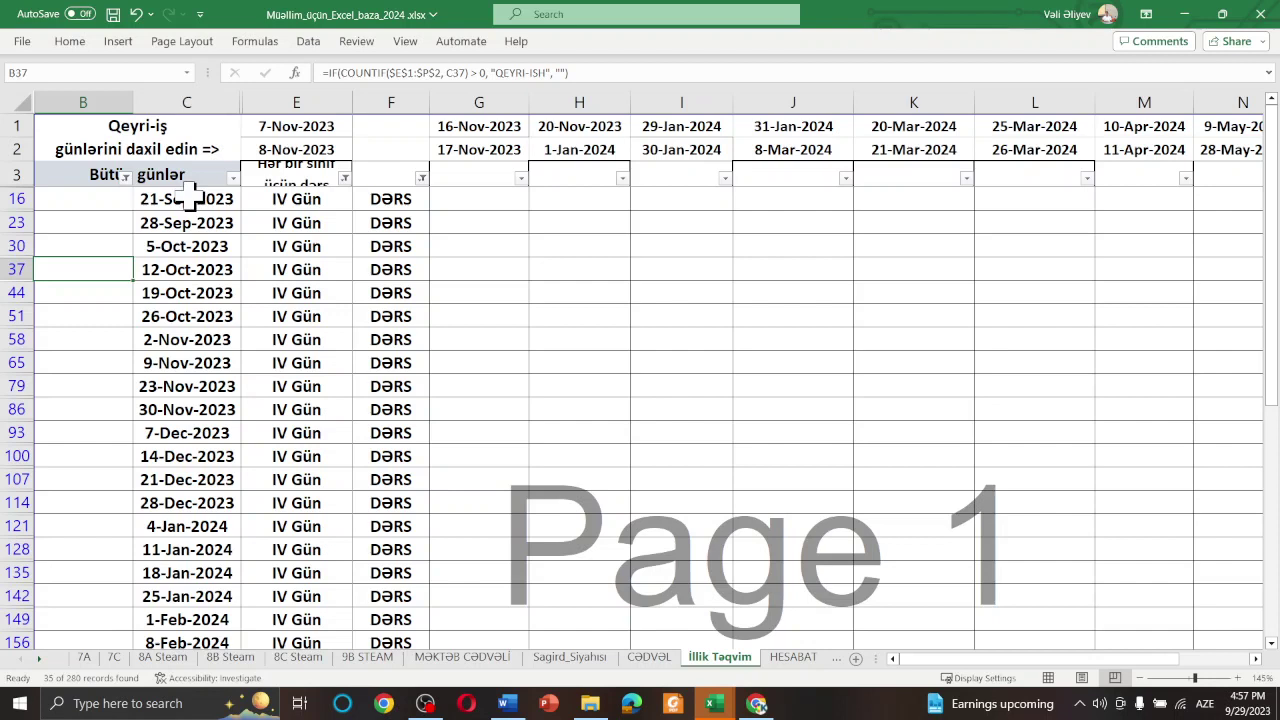
# - Copy all the filtered 7A lesson dates in the TƏQVİM column, from 21-Sep-2023 through 13-Jun-2024
pyautogui.moveTo(186, 198); pyautogui.dragTo(186, 595)
pyautogui.click(187, 577)
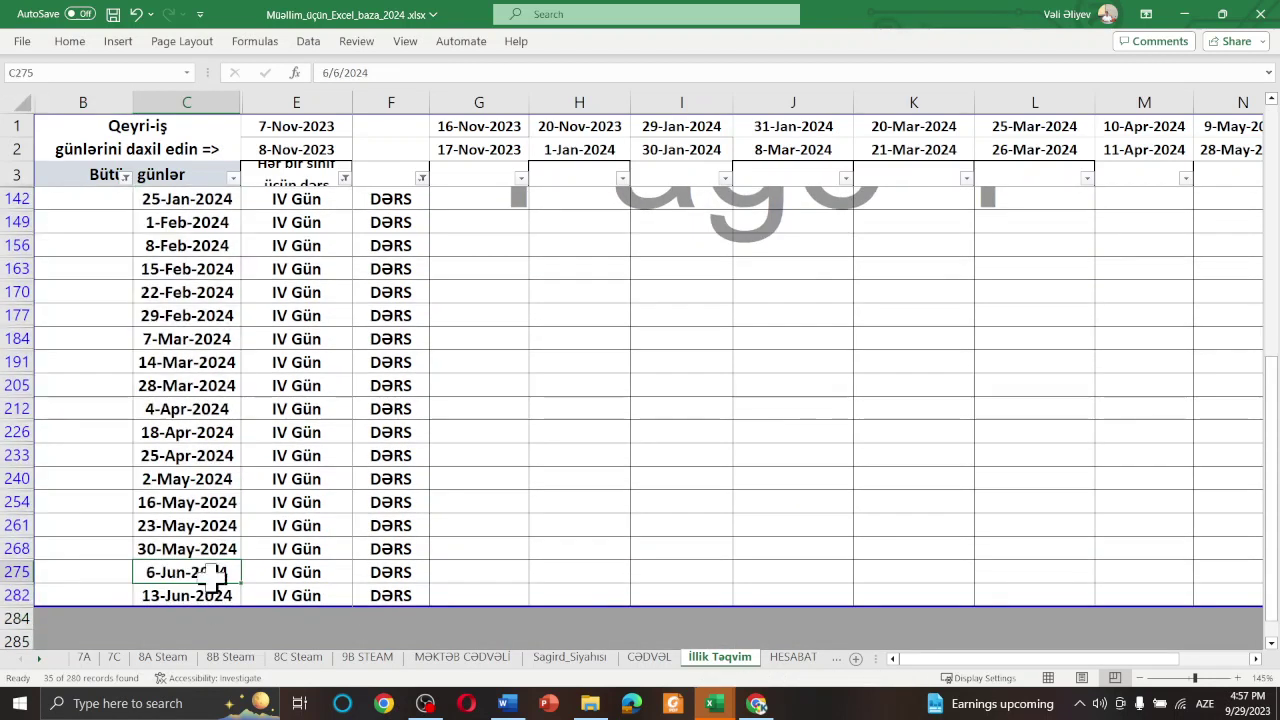
pyautogui.scroll(6, 210, 560)
pyautogui.moveTo(172, 203); pyautogui.dragTo(232, 594)
pyautogui.hotkey('ctrl', 'c')
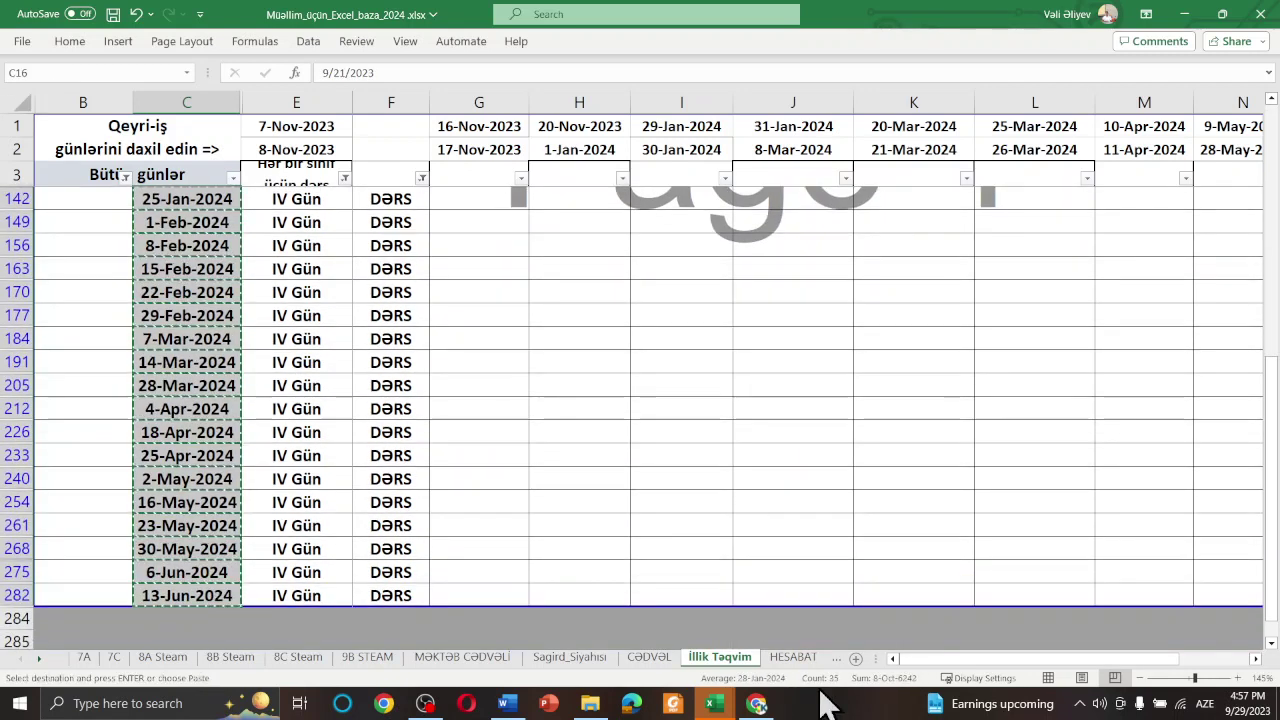
# - Switch to the Word lesson plan and try pasting the copied dates into the VII-A Təqvim column from the Diaqnostik qiymətləndirmə row
pyautogui.click(510, 703)
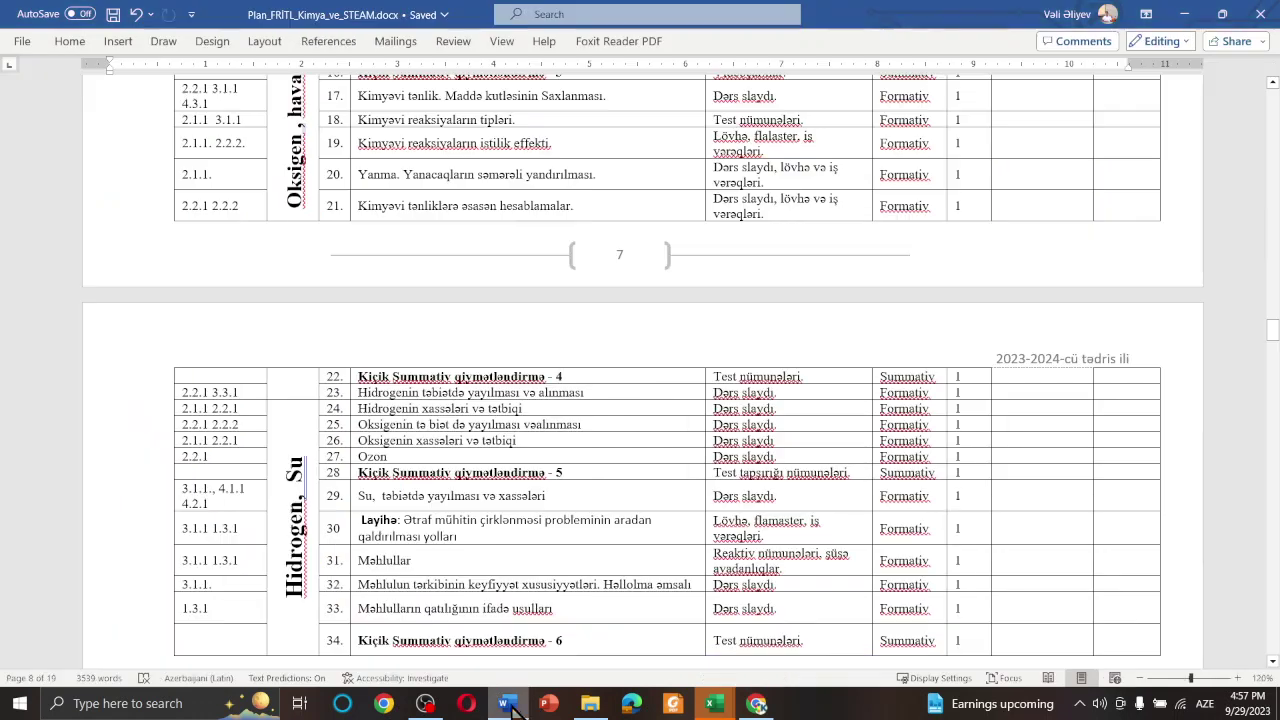
pyautogui.scroll(5, 849, 451)
pyautogui.scroll(5, 856, 435)
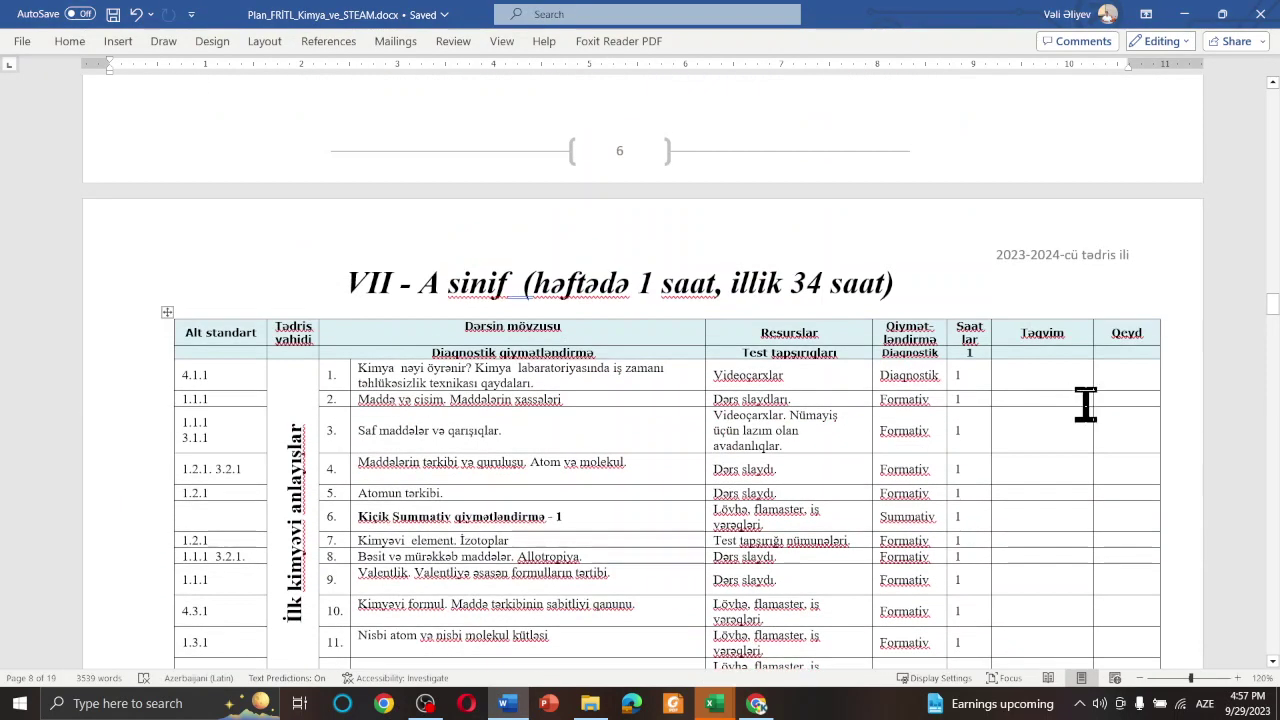
pyautogui.click(1042, 275)
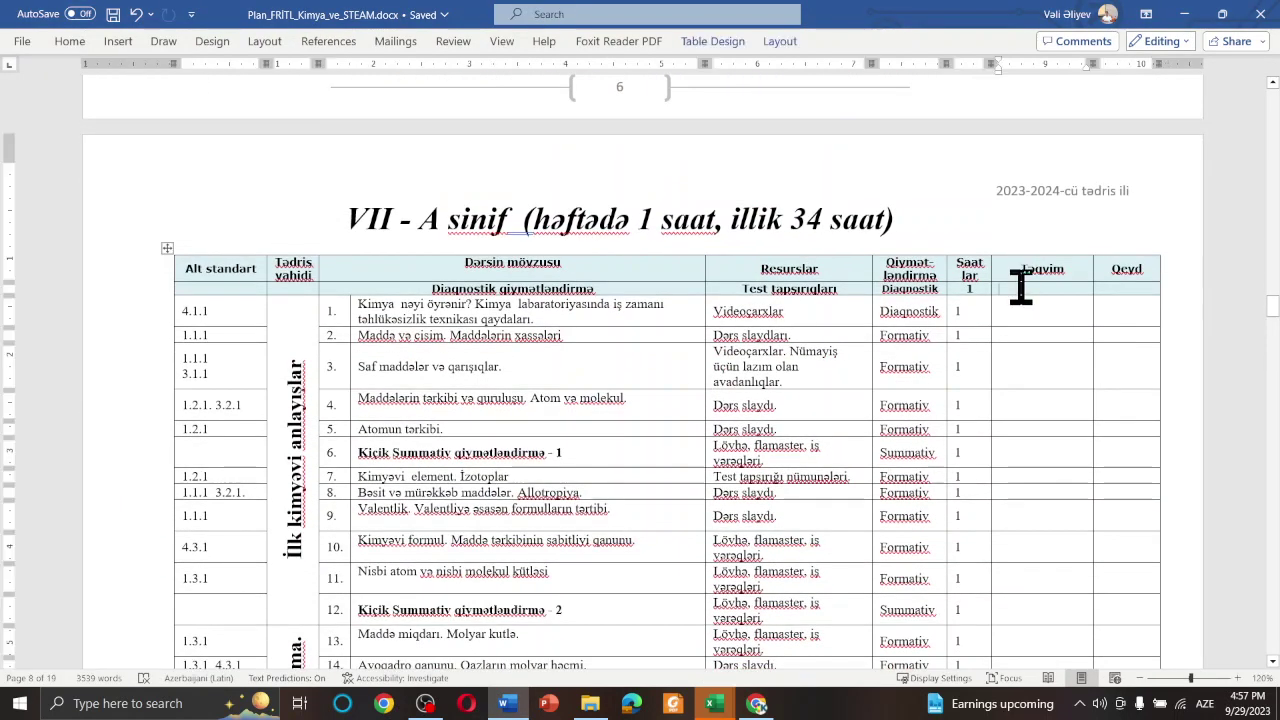
pyautogui.rightClick(1021, 290)
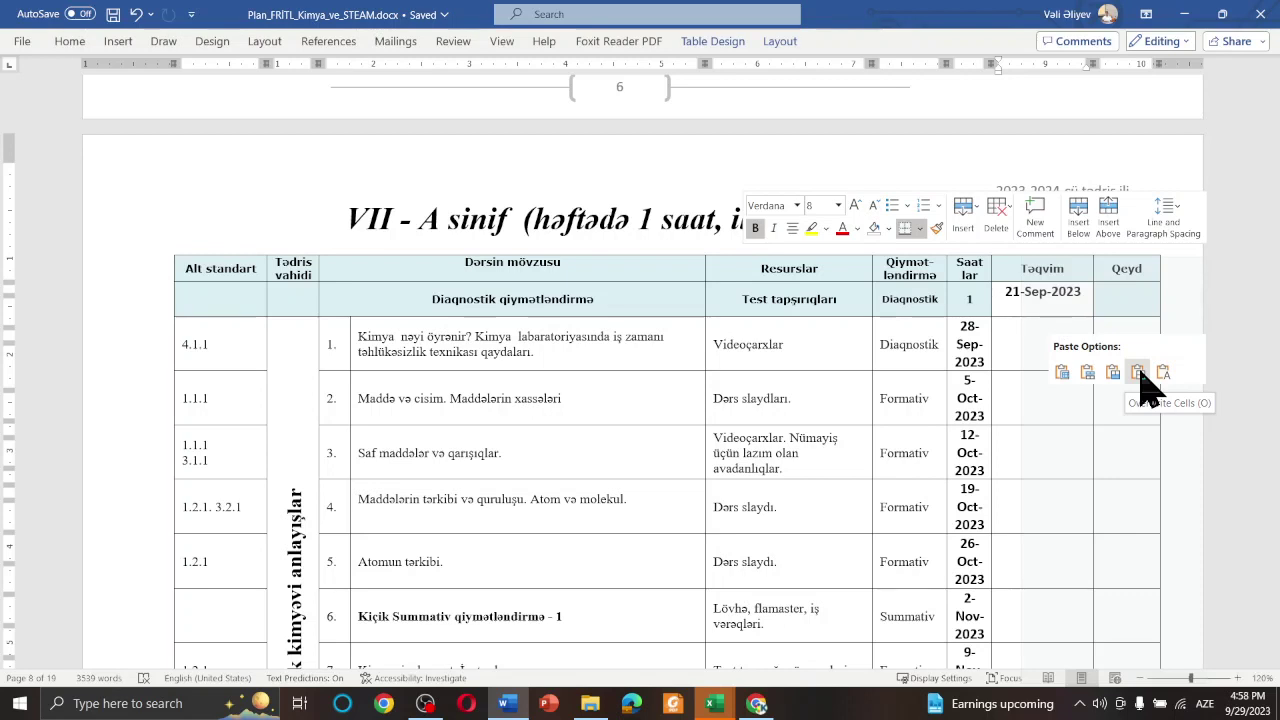
pyautogui.rightClick(1145, 390)
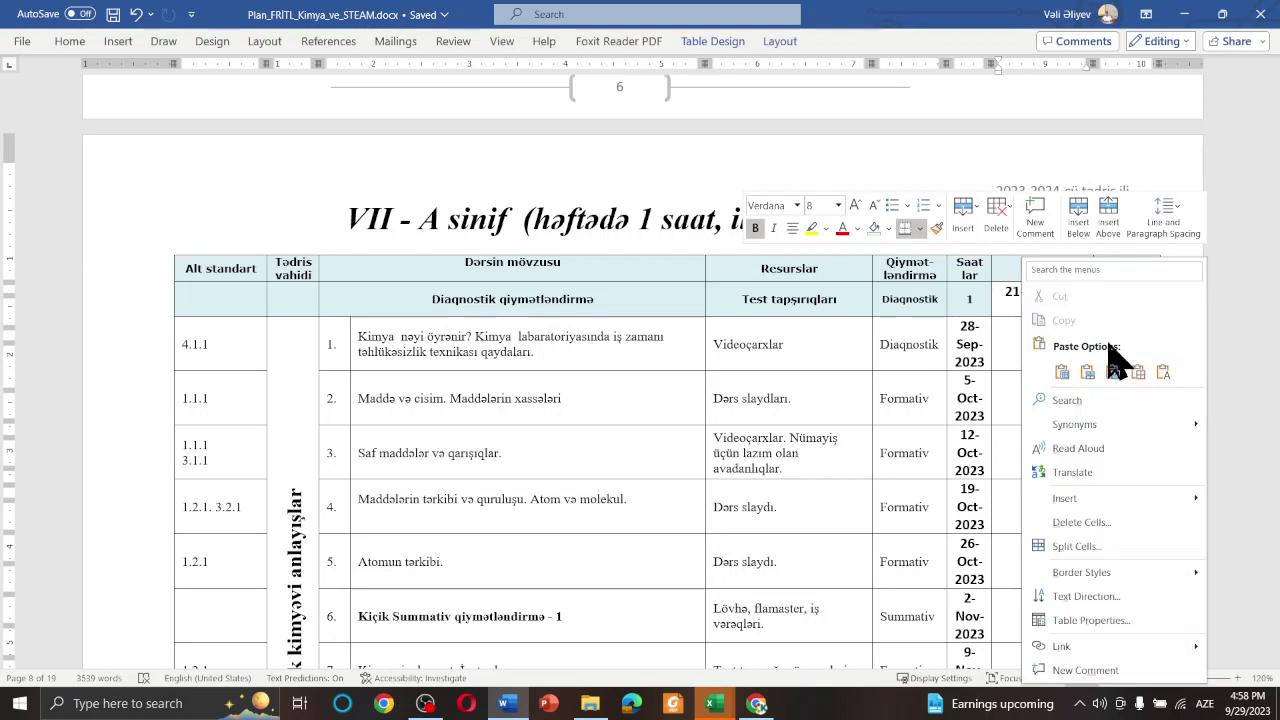
pyautogui.click(1088, 378)
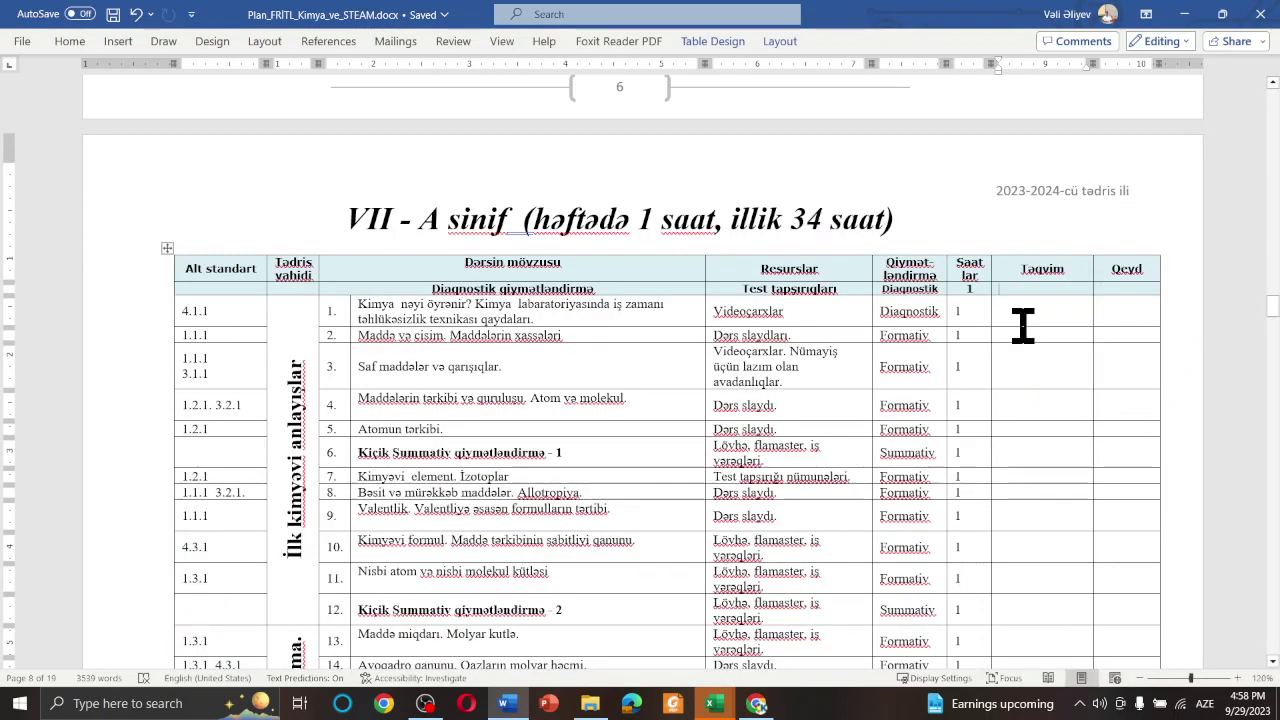
# - Try pasting the copied dates into the VII-A Təqvim column starting at lesson 1, and undo the paste
pyautogui.rightClick(1014, 322)
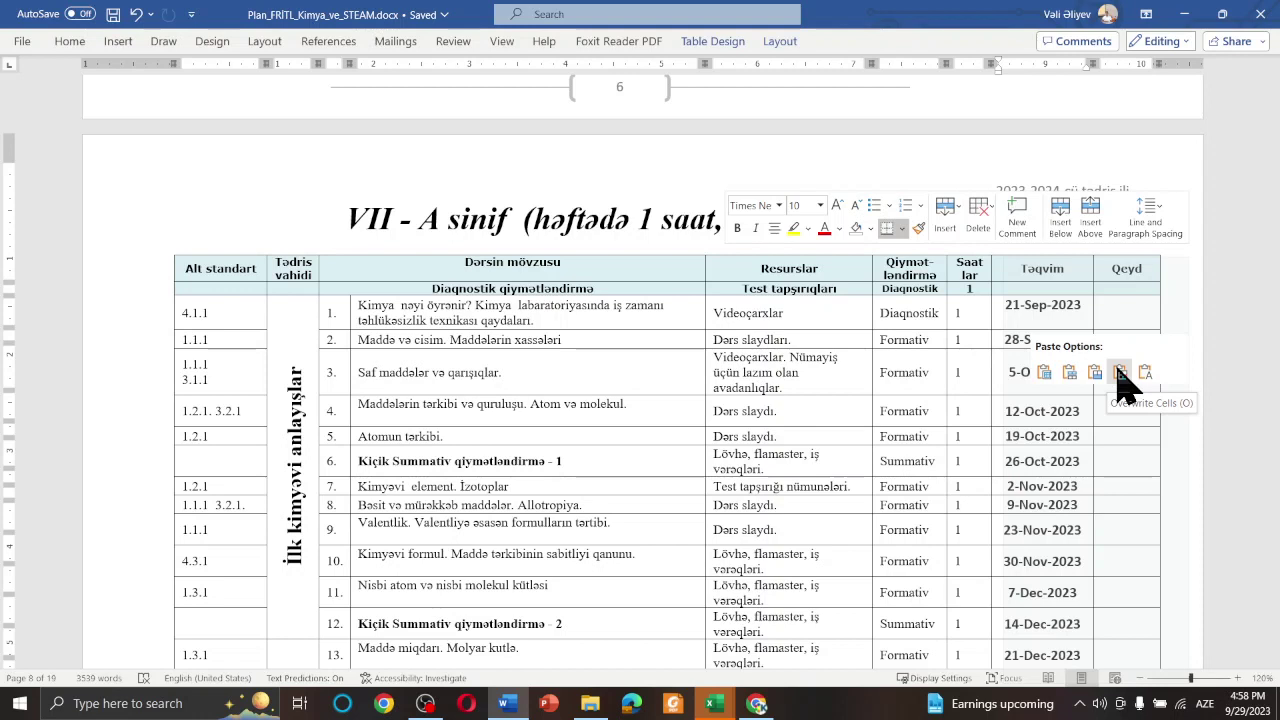
pyautogui.click(1097, 372)
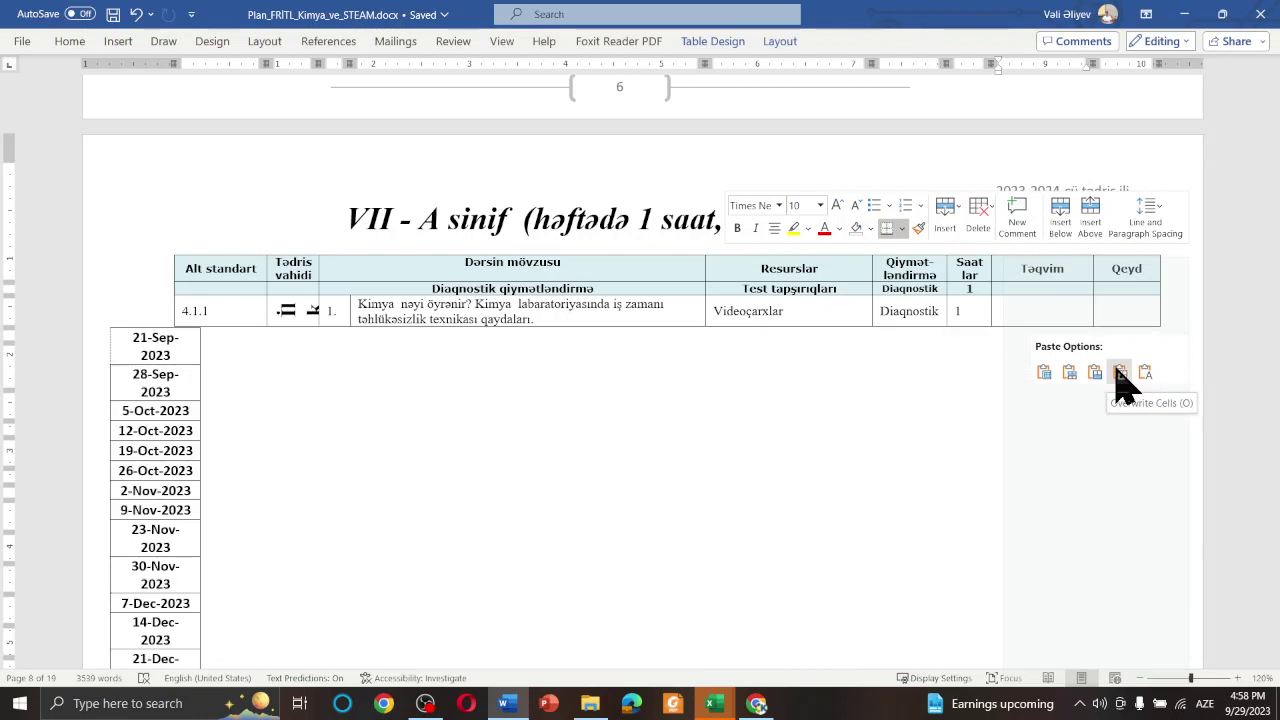
pyautogui.hotkey('ctrl', 'z')
pyautogui.hotkey('shift', 'F10')
pyautogui.press('Escape')
pyautogui.hotkey('ctrl', 'z')
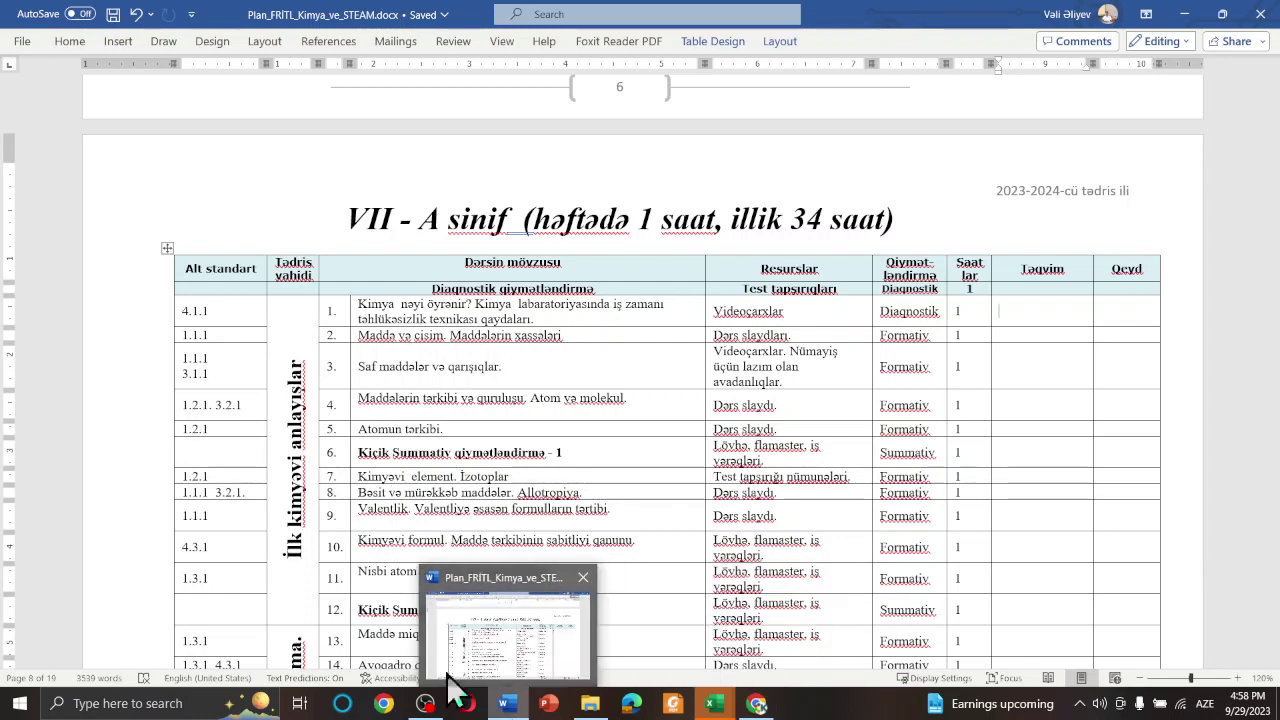
# - Switch to the Excel calendar and copy the filtered 7A dates from 28-Sep-2023 through 13-Jun-2024, leaving out the first date
pyautogui.moveTo(713, 703)
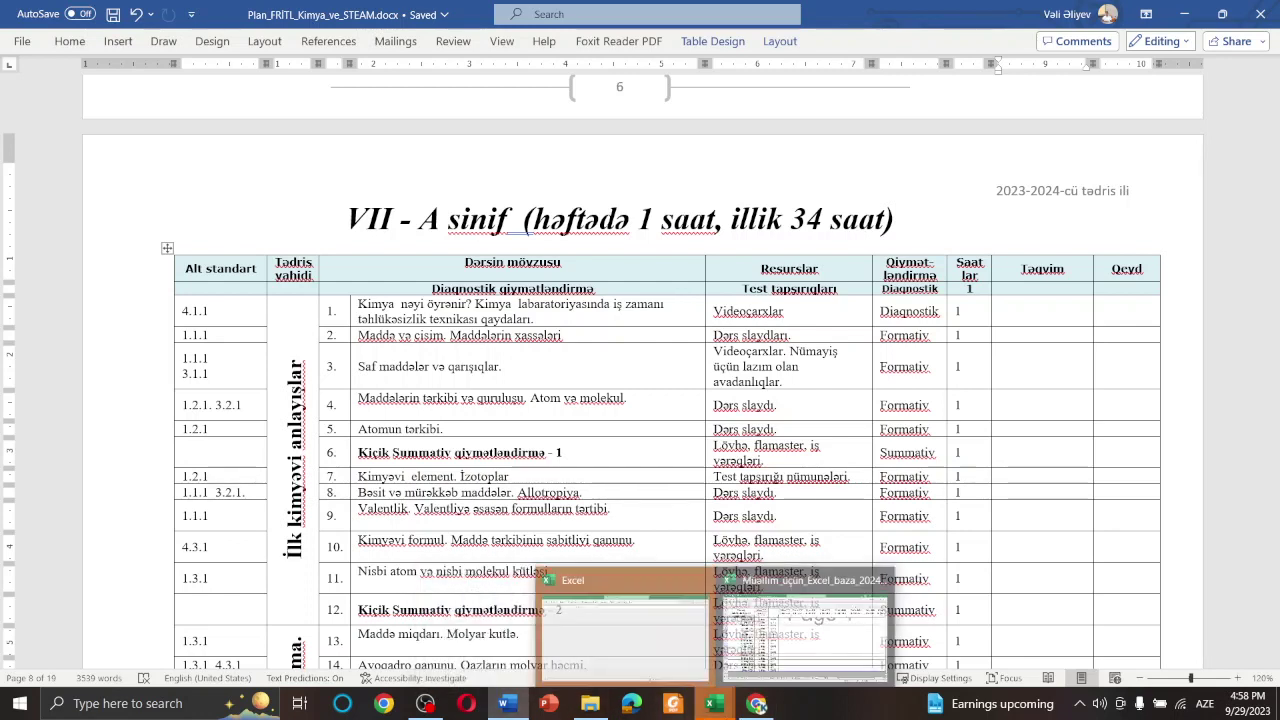
pyautogui.click(790, 632)
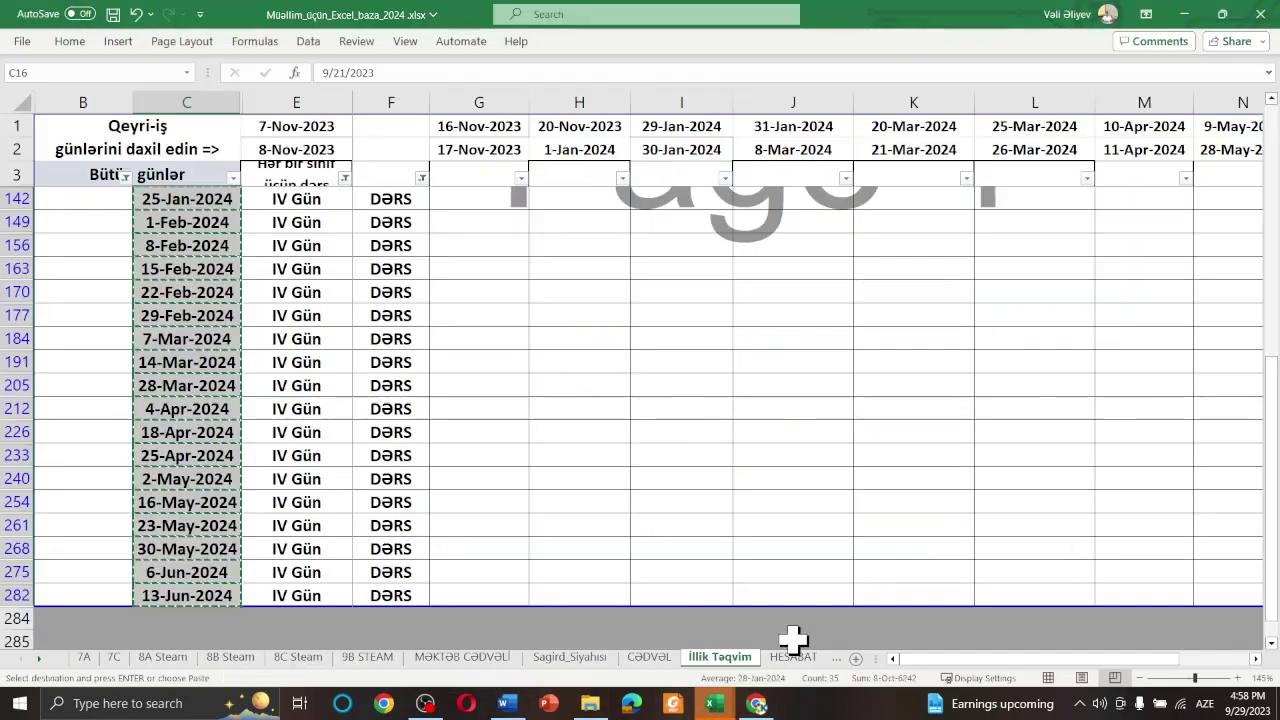
pyautogui.click(380, 242)
pyautogui.scroll(4, 255, 283)
pyautogui.scroll(2, 255, 283)
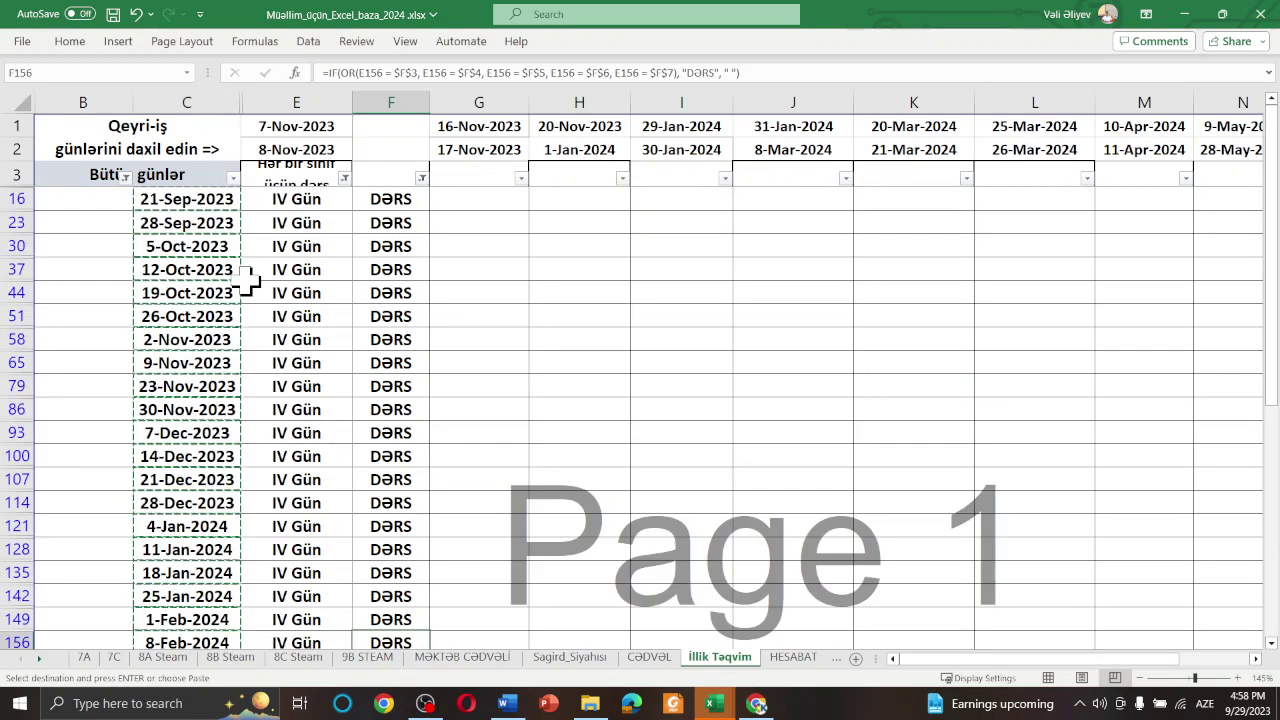
pyautogui.press('Escape')
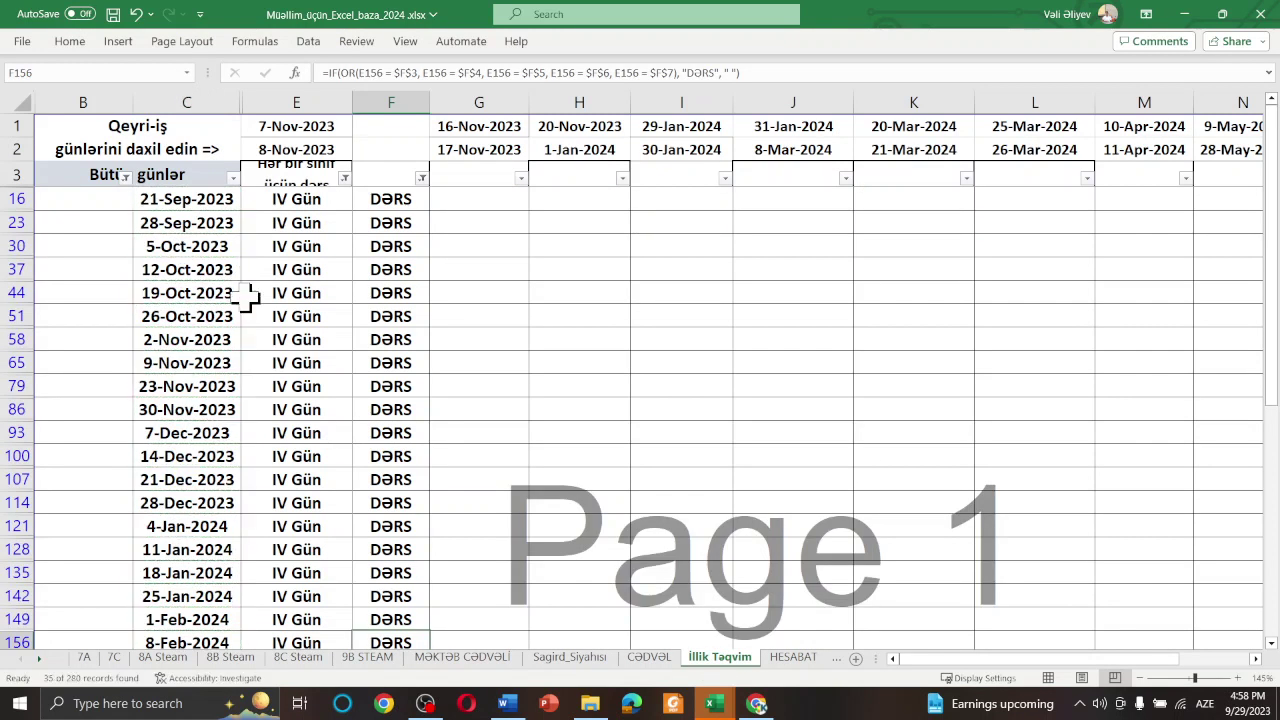
pyautogui.moveTo(172, 222); pyautogui.dragTo(209, 594)
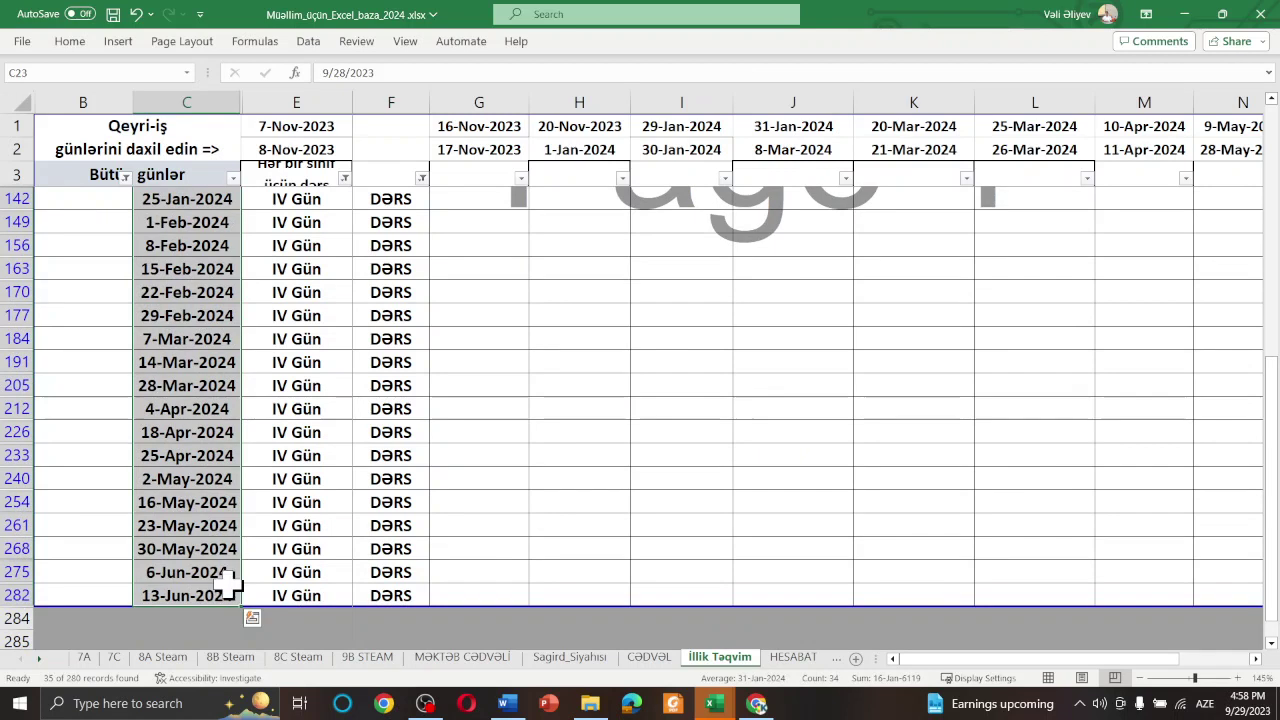
# - Return to the Word plan and paste the dates over the VII-A Təqvim cells starting at lesson 1, using Overwrite Cells
pyautogui.click(1184, 14)
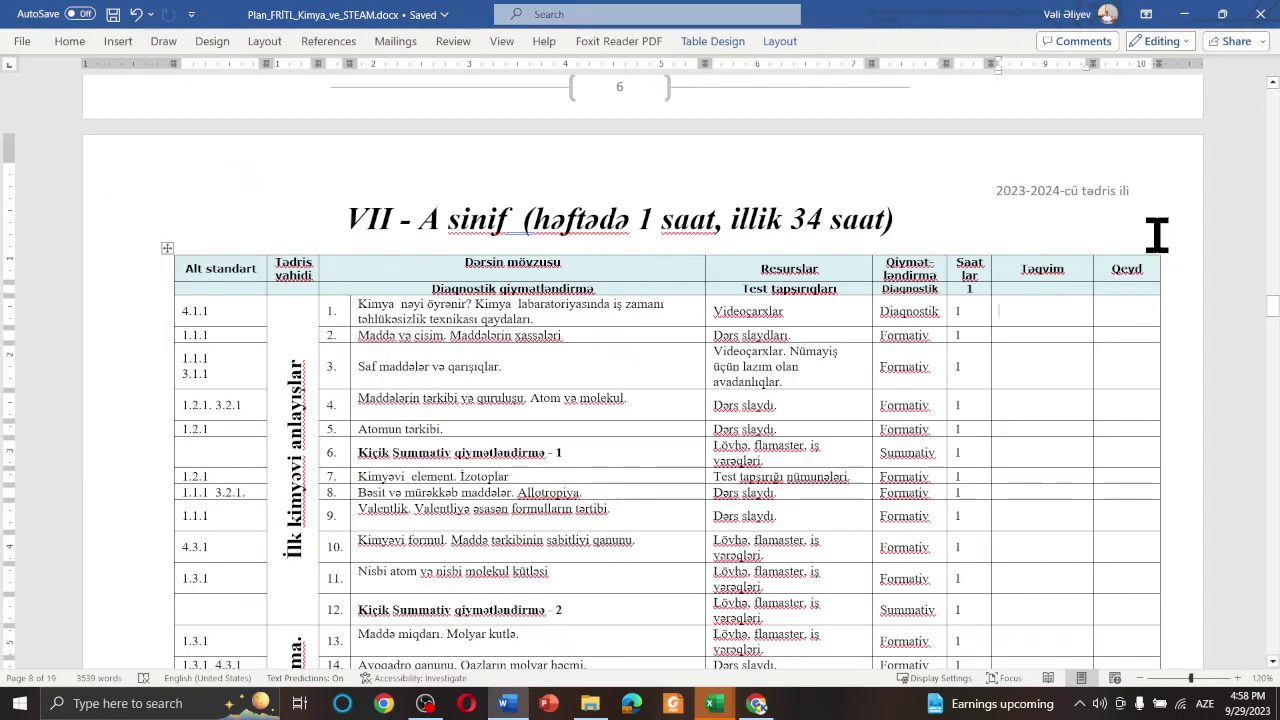
pyautogui.rightClick(1032, 322)
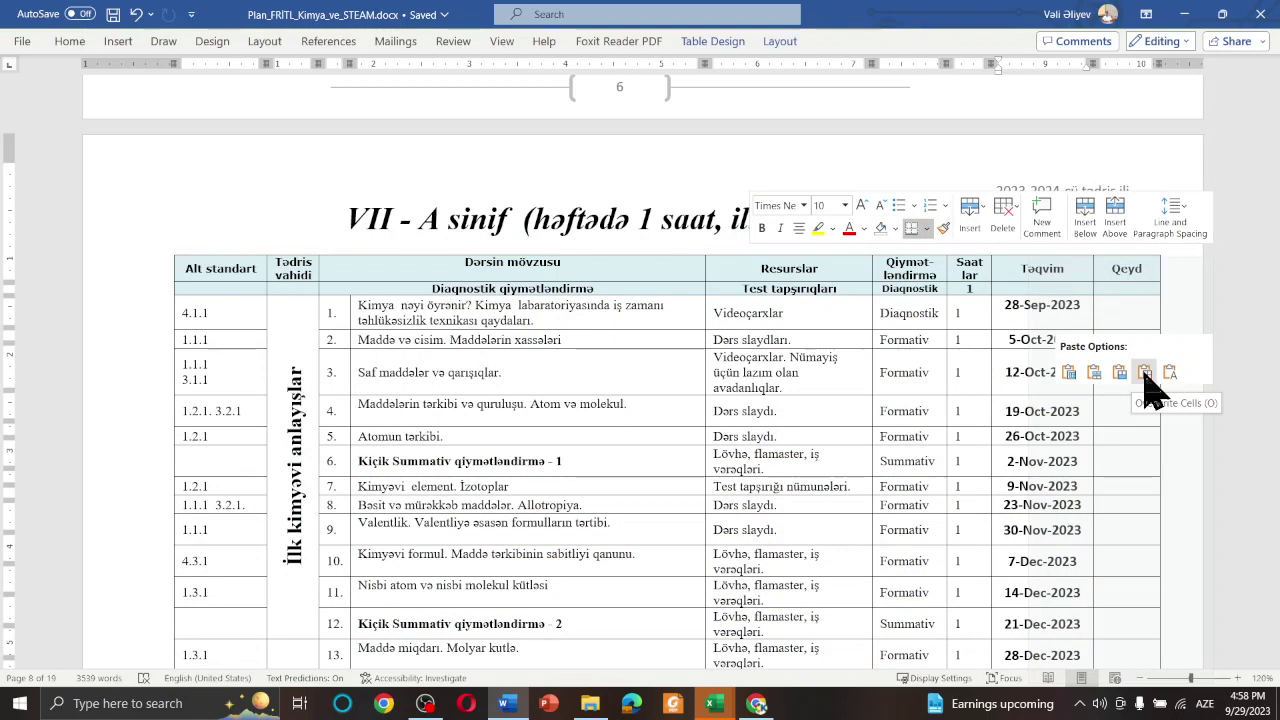
pyautogui.click(1145, 372)
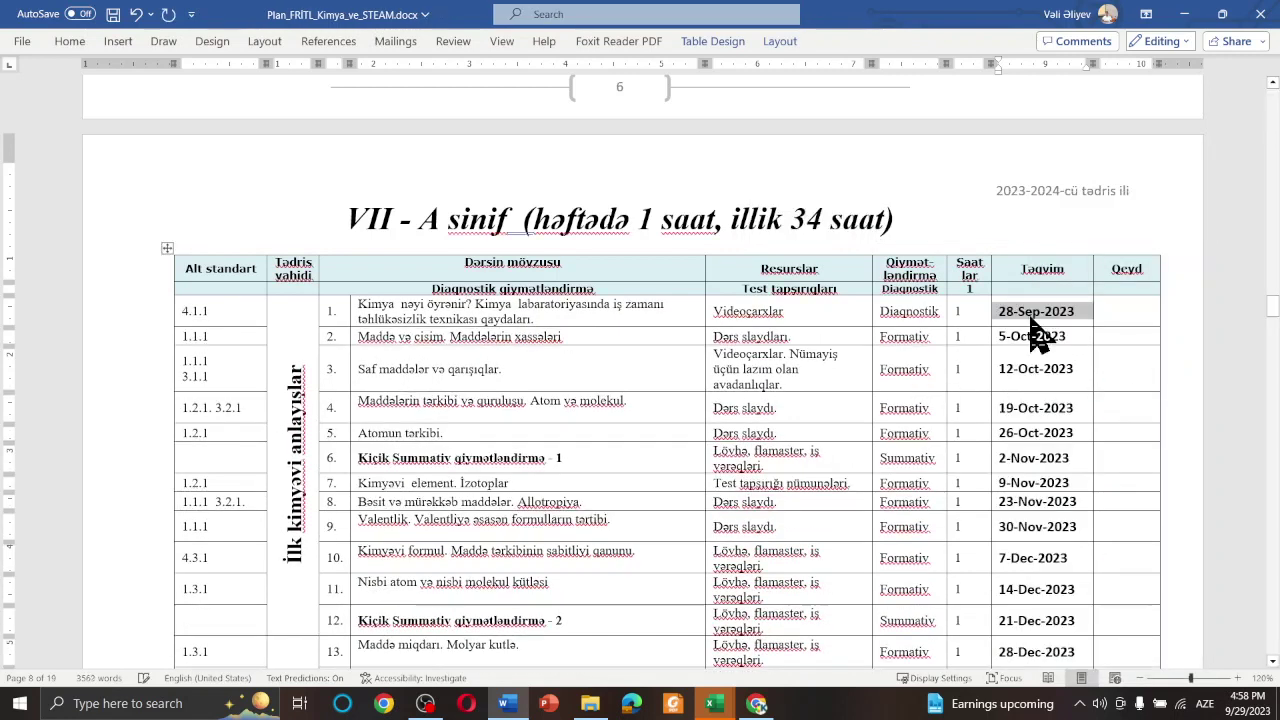
# - Copy the lesson 1 date into the Təqvim cell of the Diaqnostik qiymətləndirmə row and change it to 21-Sep-2023
pyautogui.moveTo(1074, 311); pyautogui.dragTo(975, 314)
pyautogui.hotkey('ctrl', 'c')
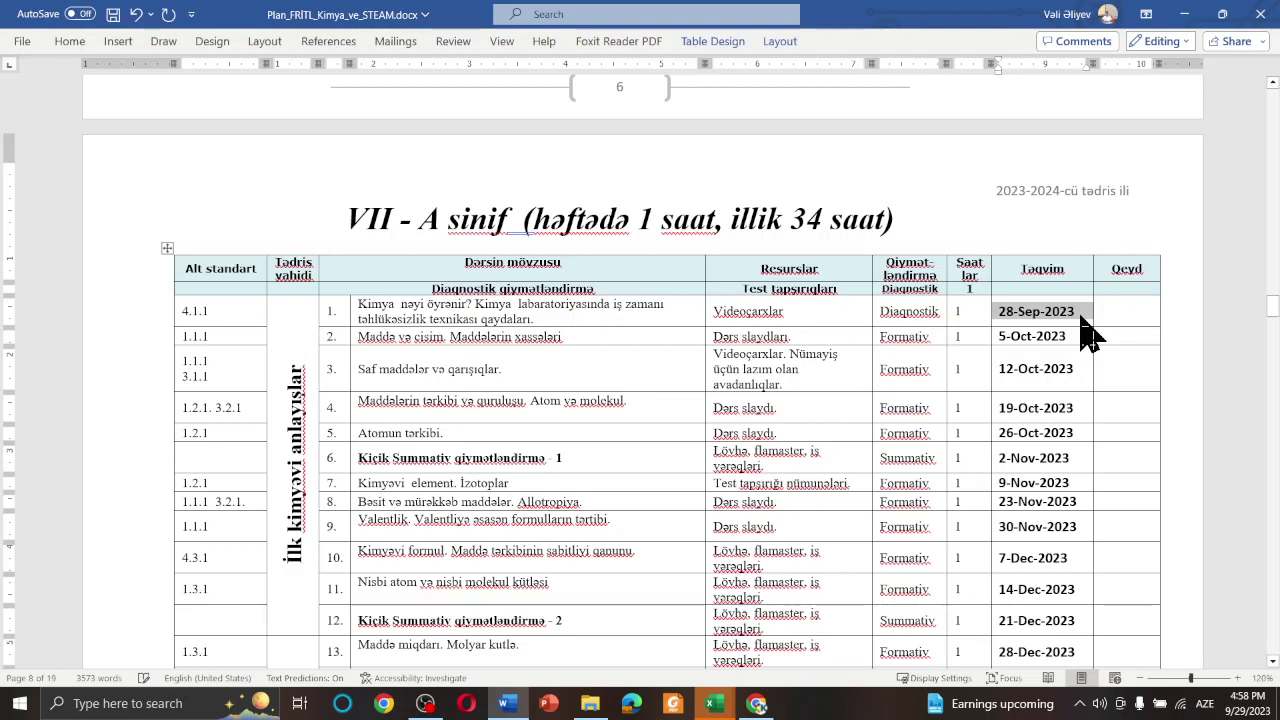
pyautogui.click(1031, 292)
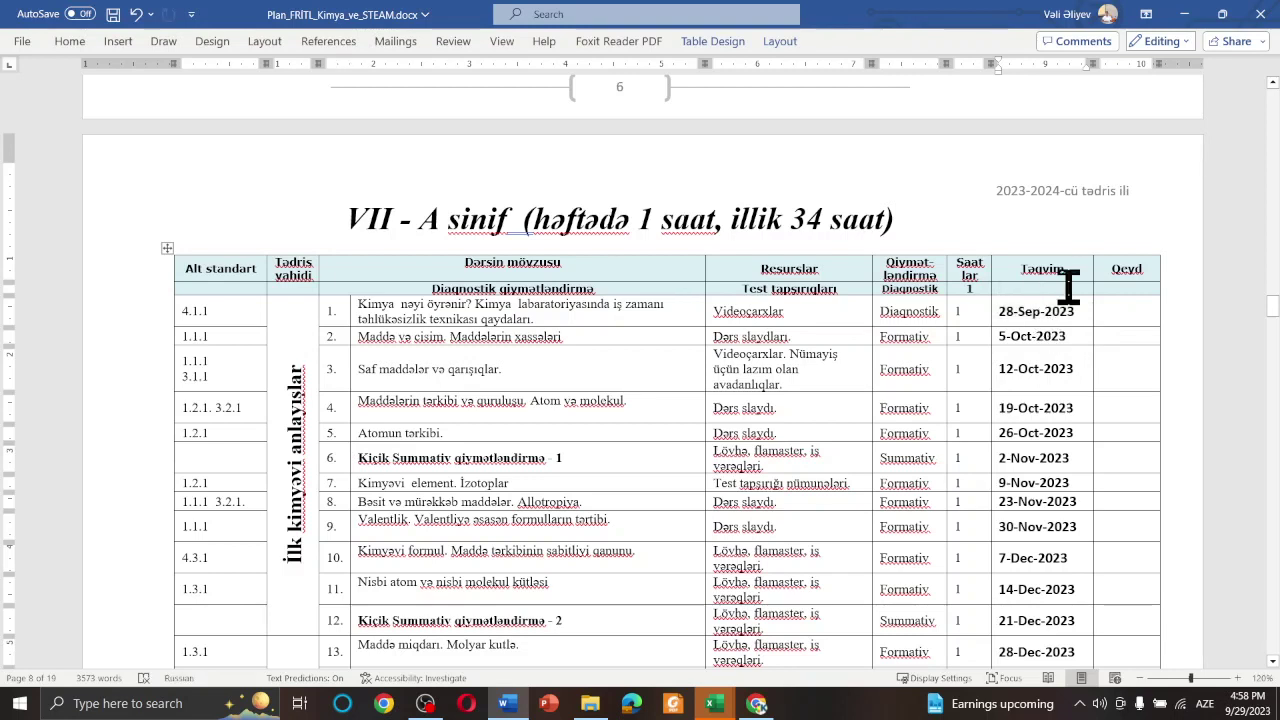
pyautogui.hotkey('ctrl', 'v')
pyautogui.click(1008, 295)
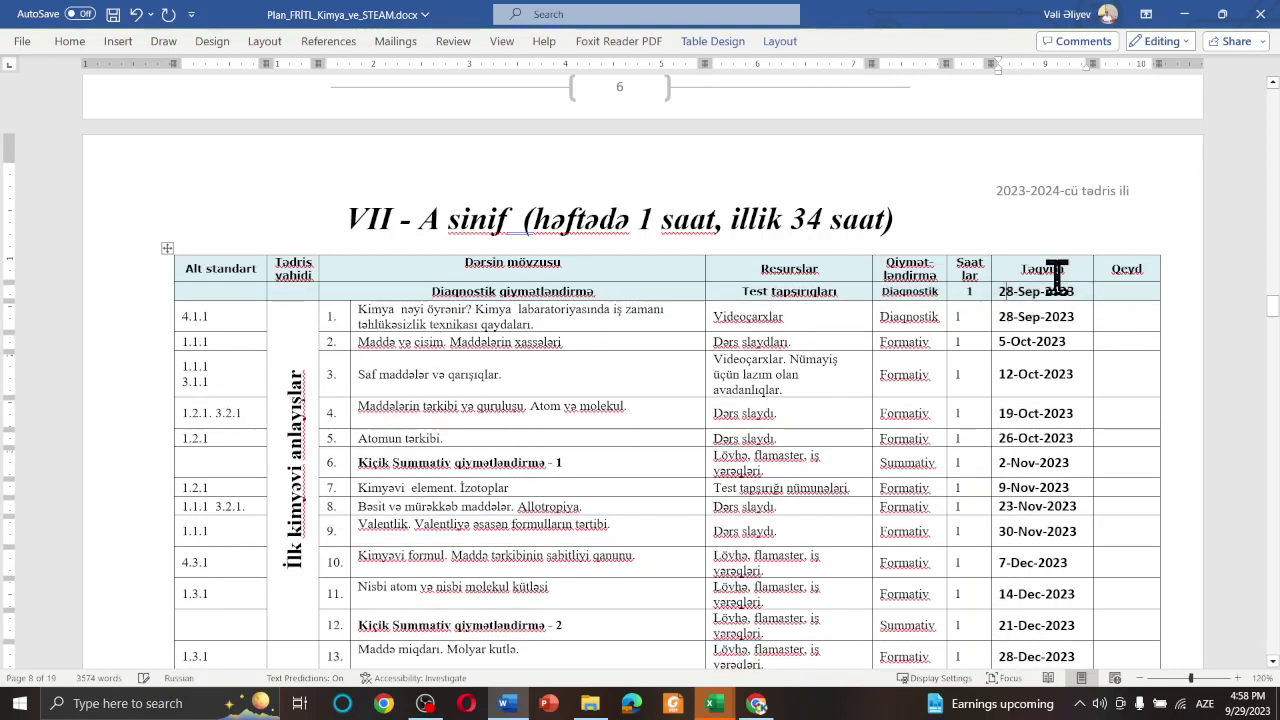
pyautogui.write('1')
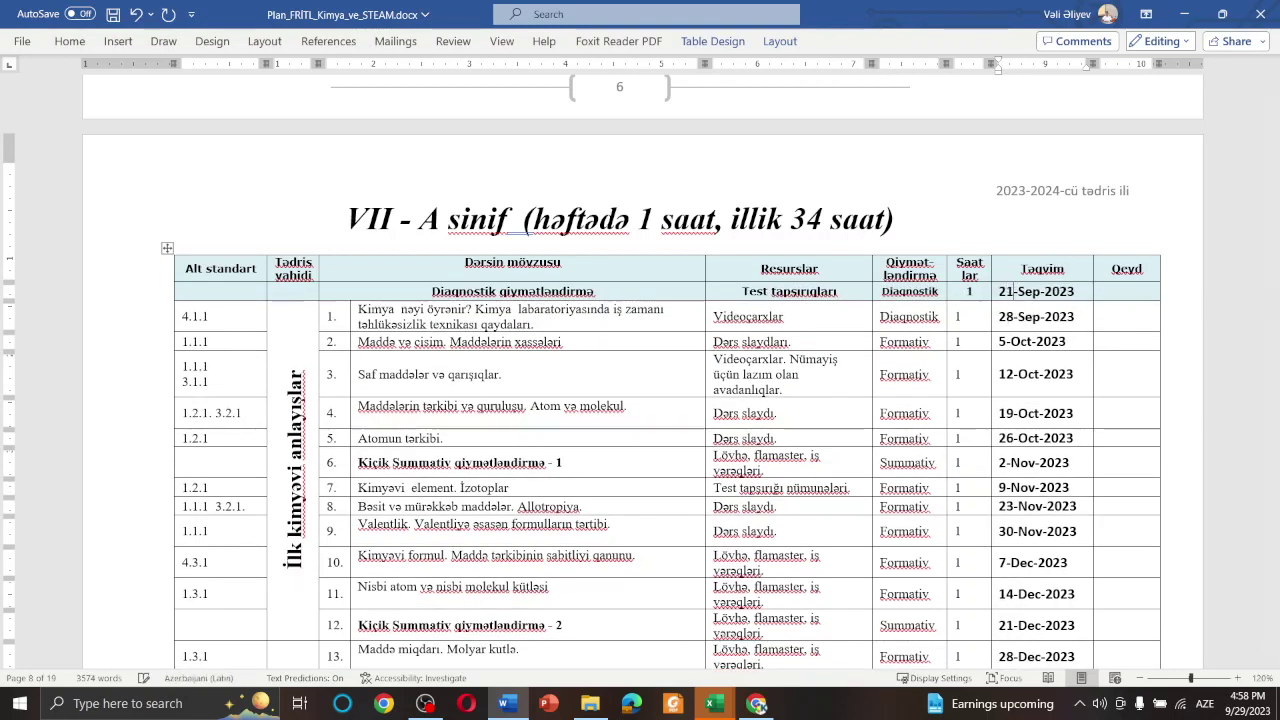
# - Check the VII-A Təqvim dates through lesson 34 and look at the VII-C table that follows
pyautogui.scroll(-20, 1063, 412)
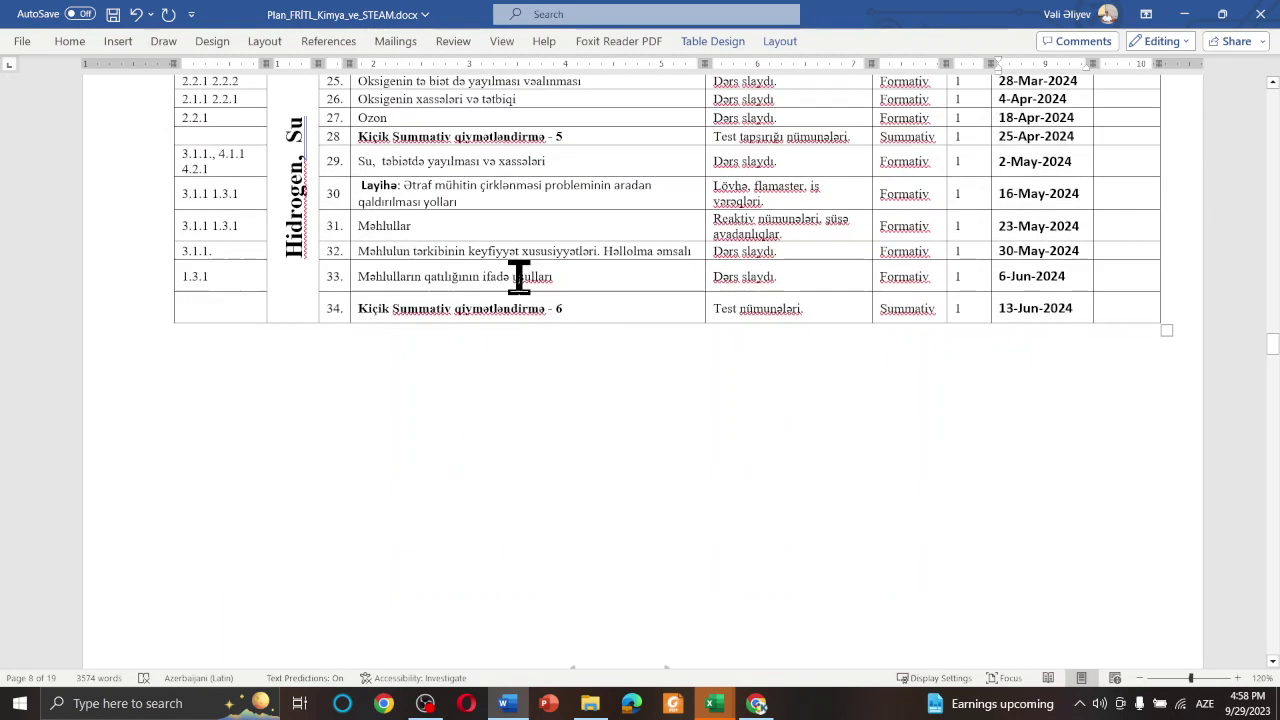
pyautogui.click(1088, 313)
pyautogui.scroll(15, 1087, 313)
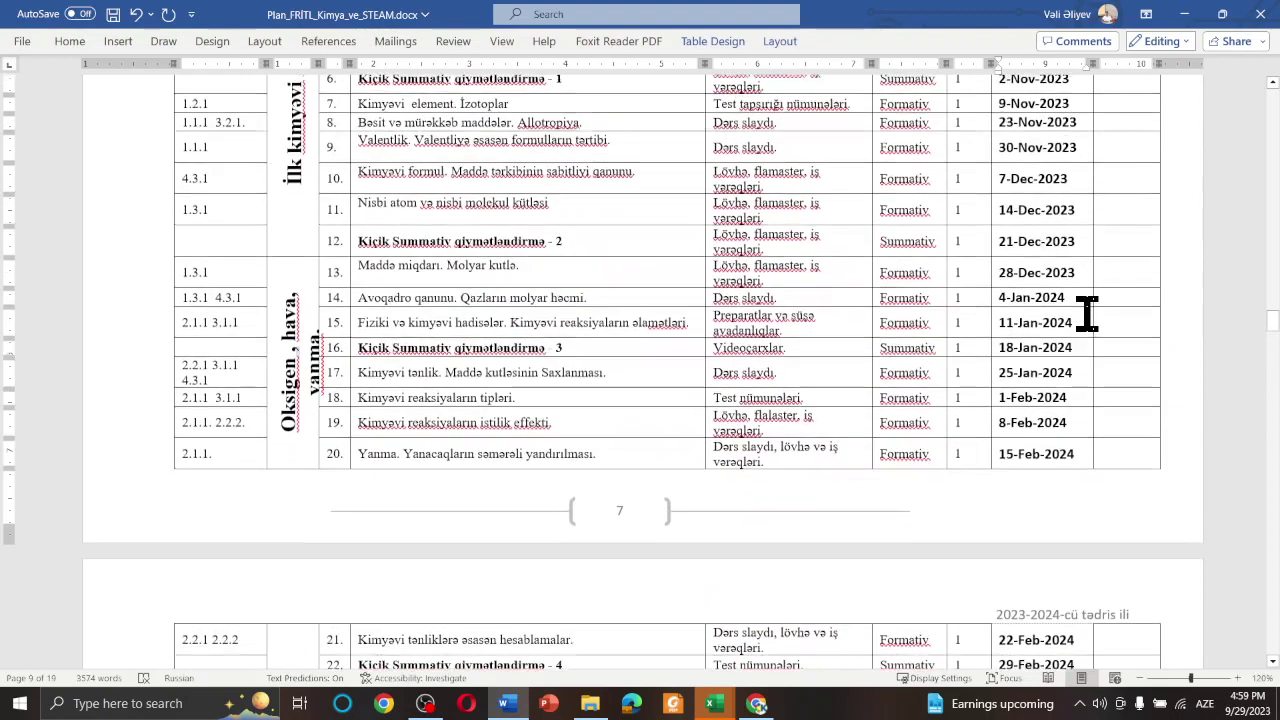
pyautogui.scroll(5, 1087, 313)
pyautogui.scroll(-4, 1090, 320)
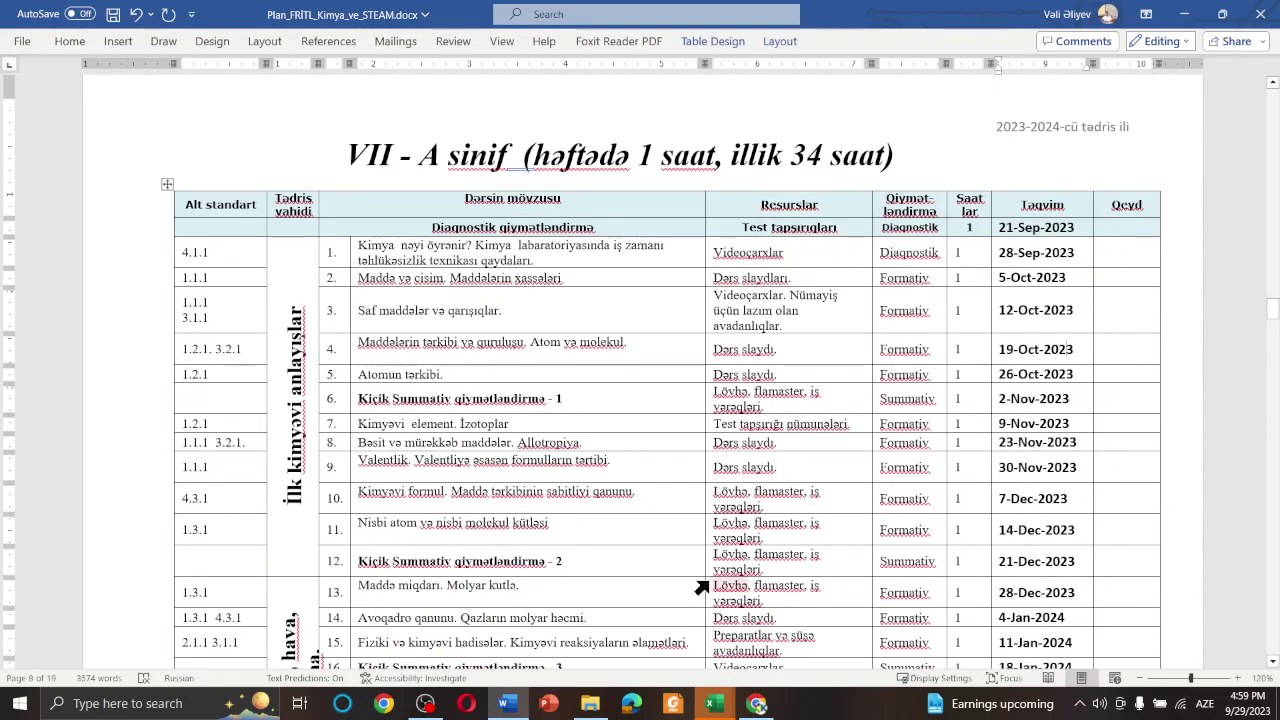
pyautogui.scroll(-10, 617, 391)
pyautogui.scroll(-10, 648, 351)
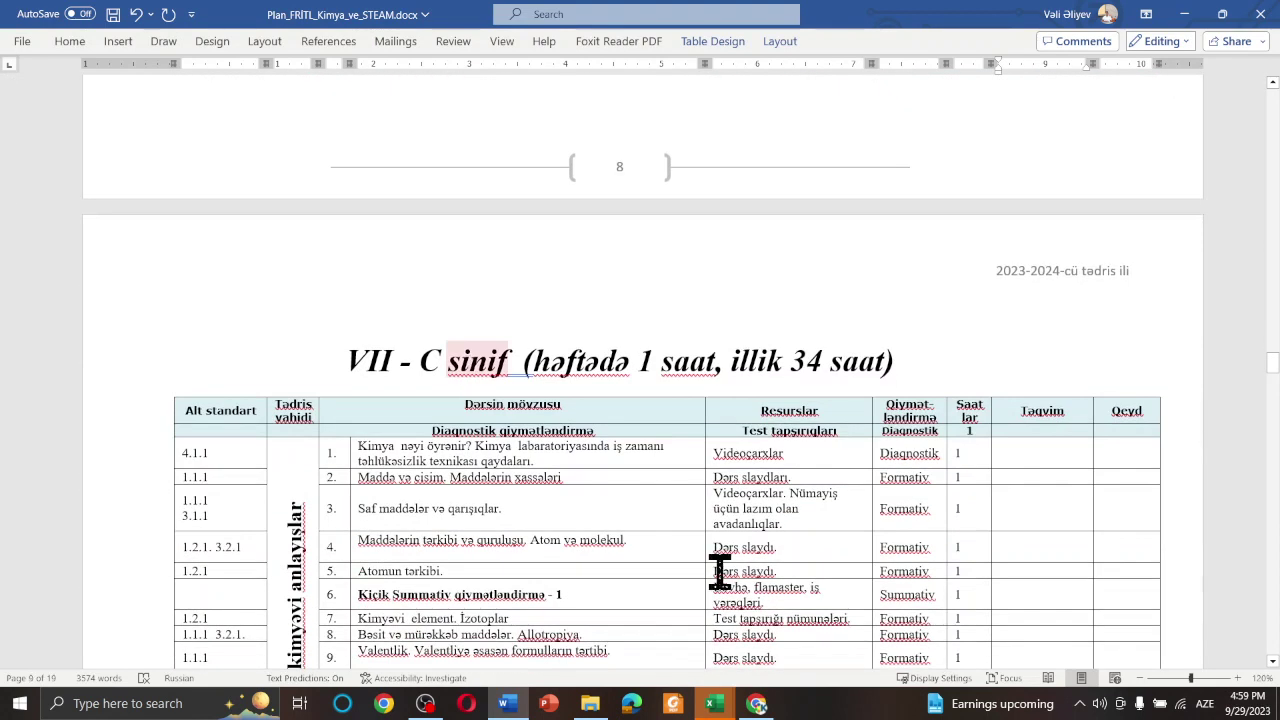
# - Switch to the Excel calendar and reset the 7A column filter to Select All so every weekday row shows
pyautogui.click(726, 705)
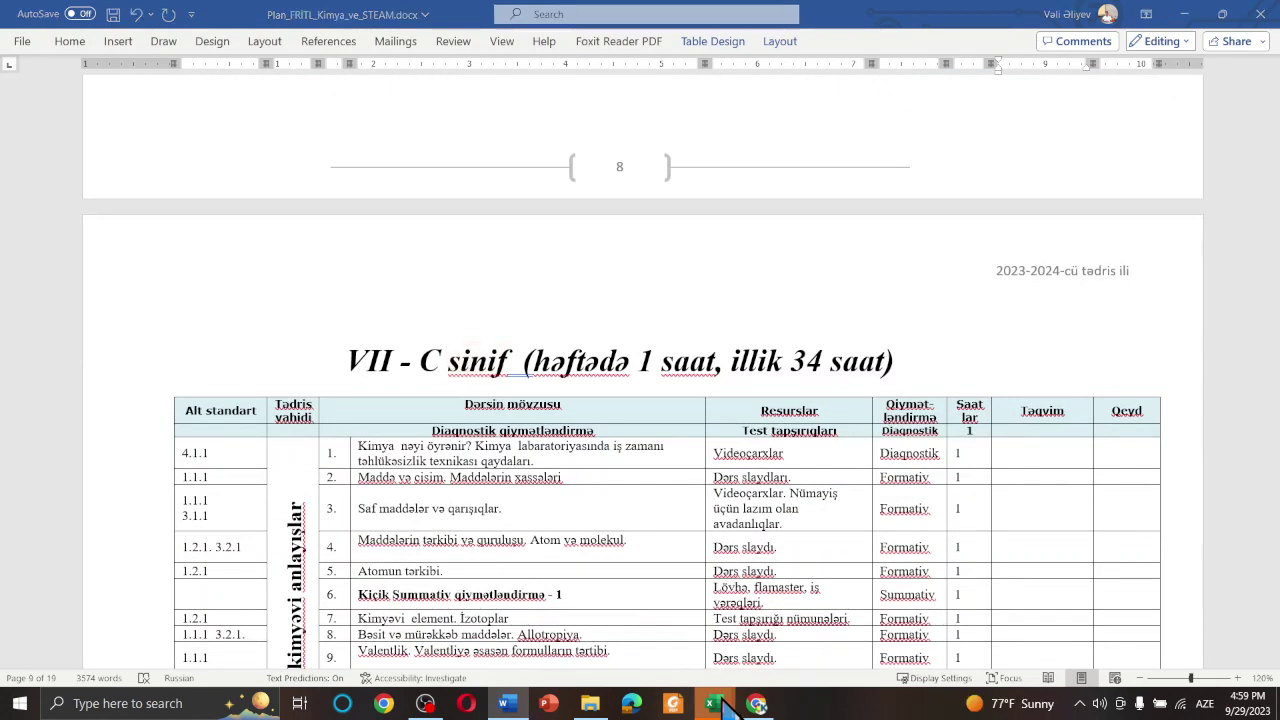
pyautogui.click(786, 643)
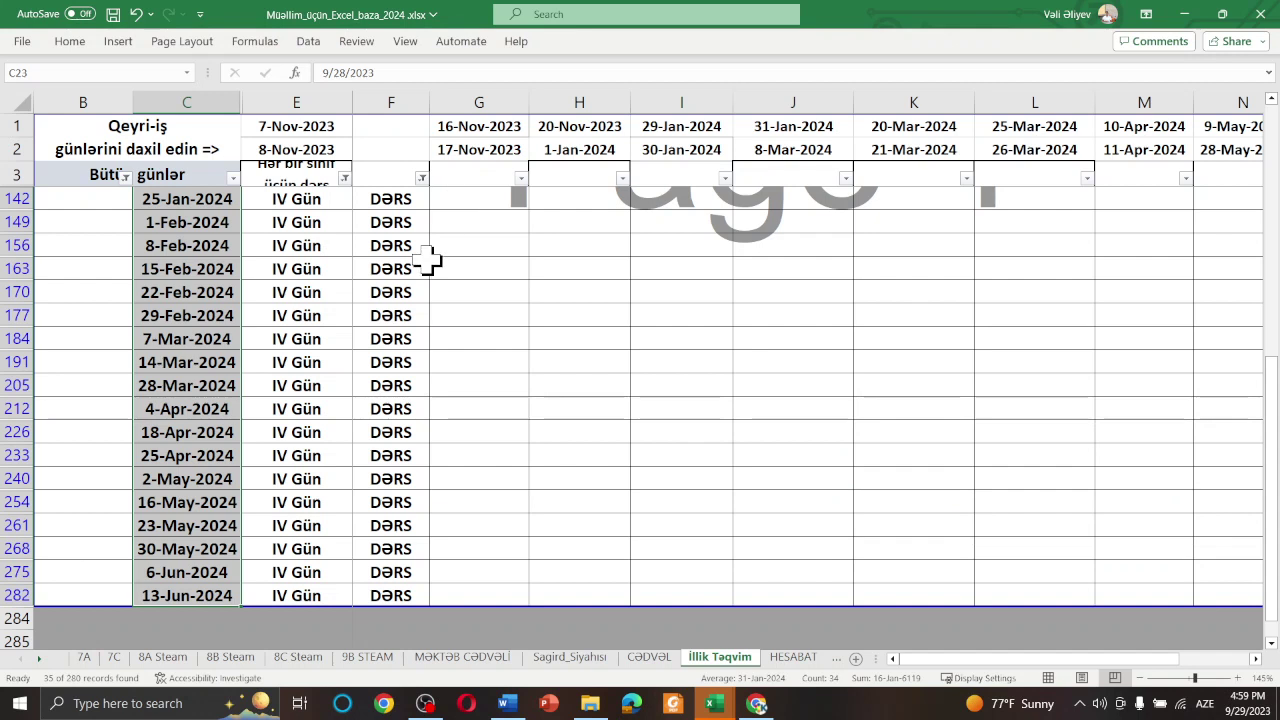
pyautogui.click(421, 178)
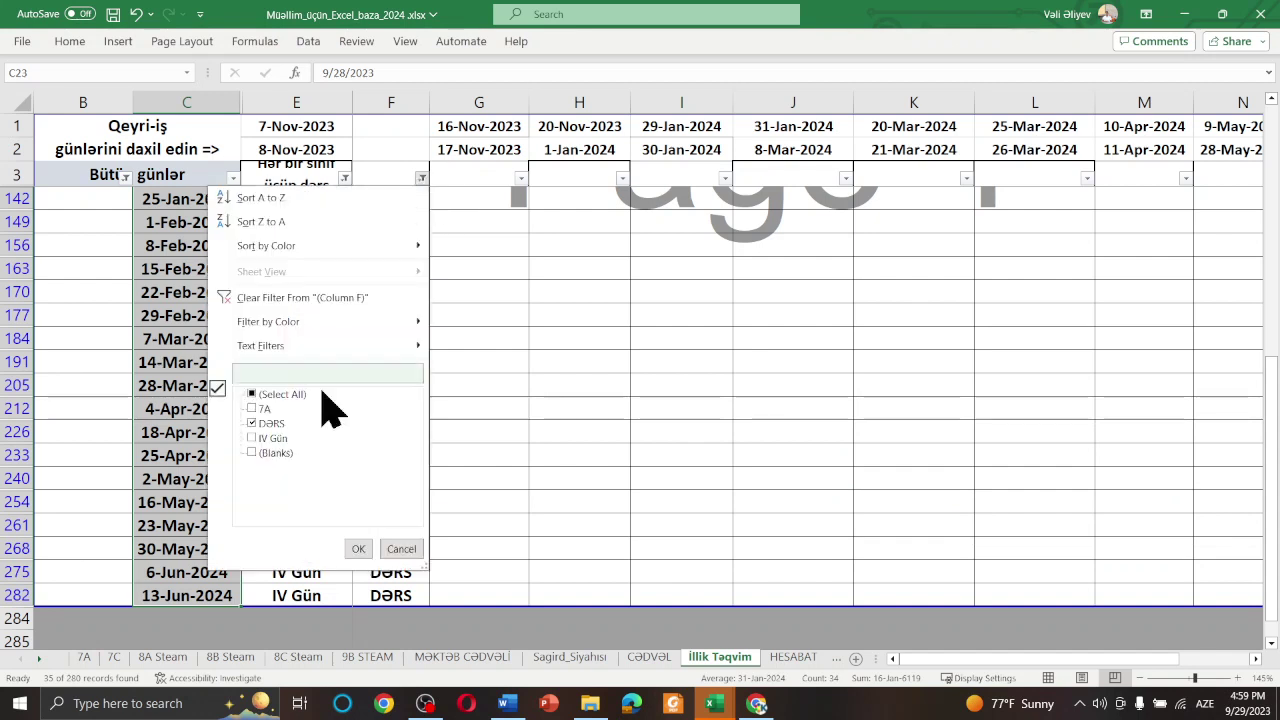
pyautogui.click(280, 394)
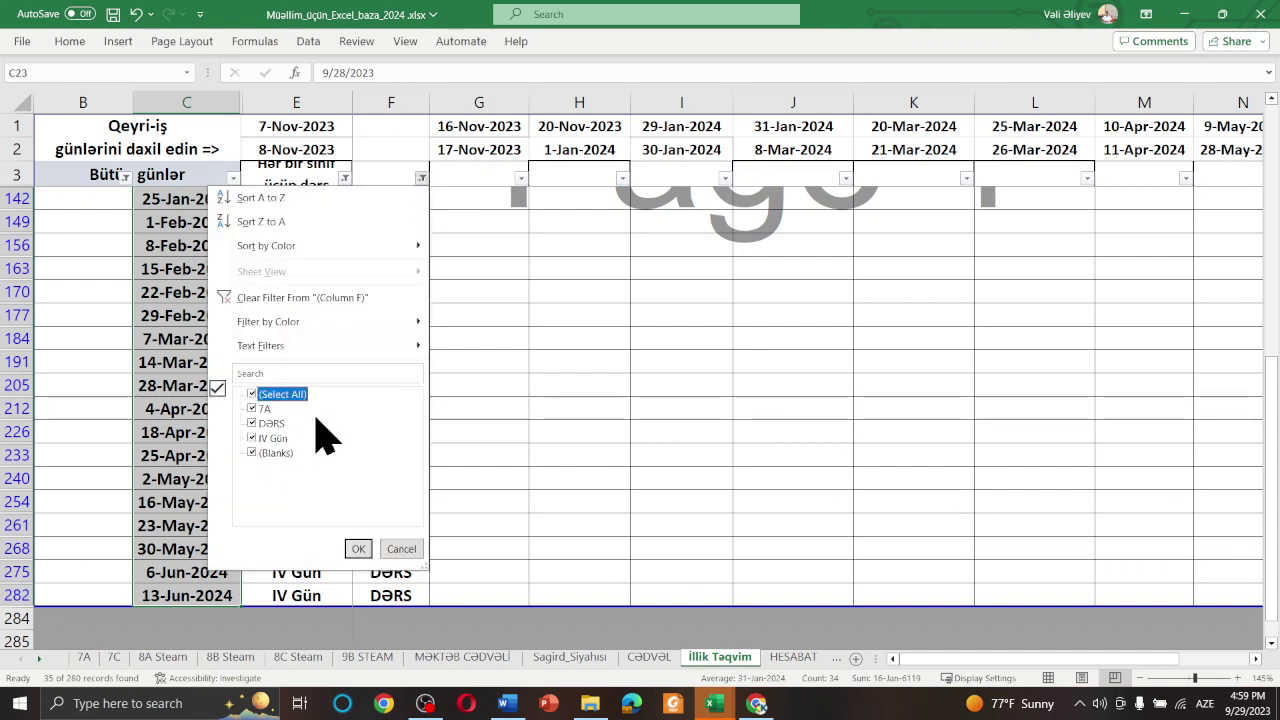
pyautogui.click(358, 548)
pyautogui.click(466, 411)
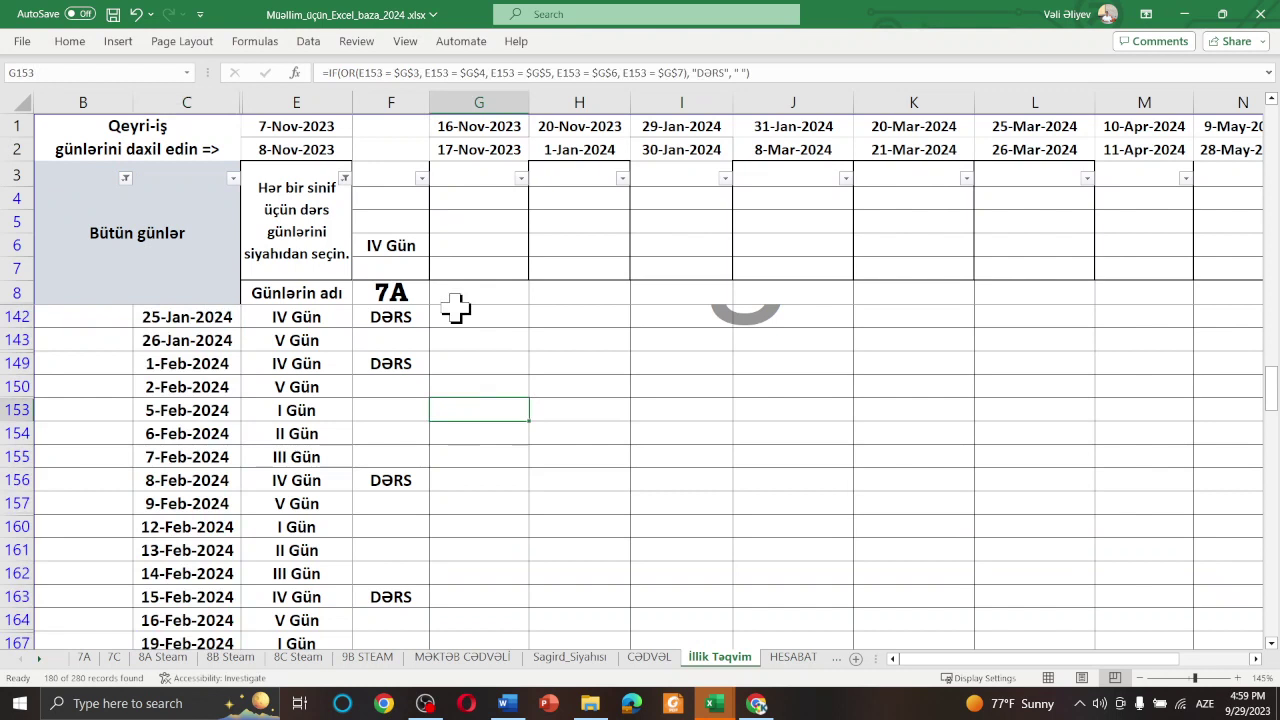
pyautogui.click(421, 178)
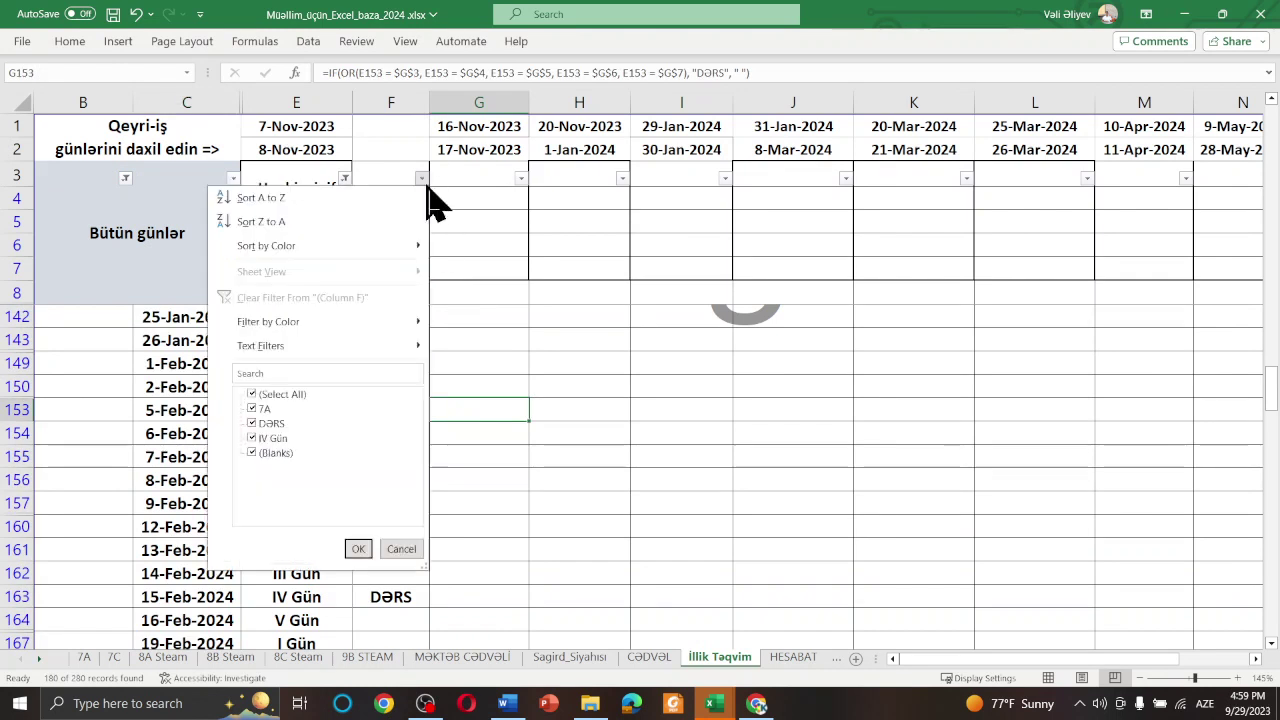
pyautogui.click(358, 548)
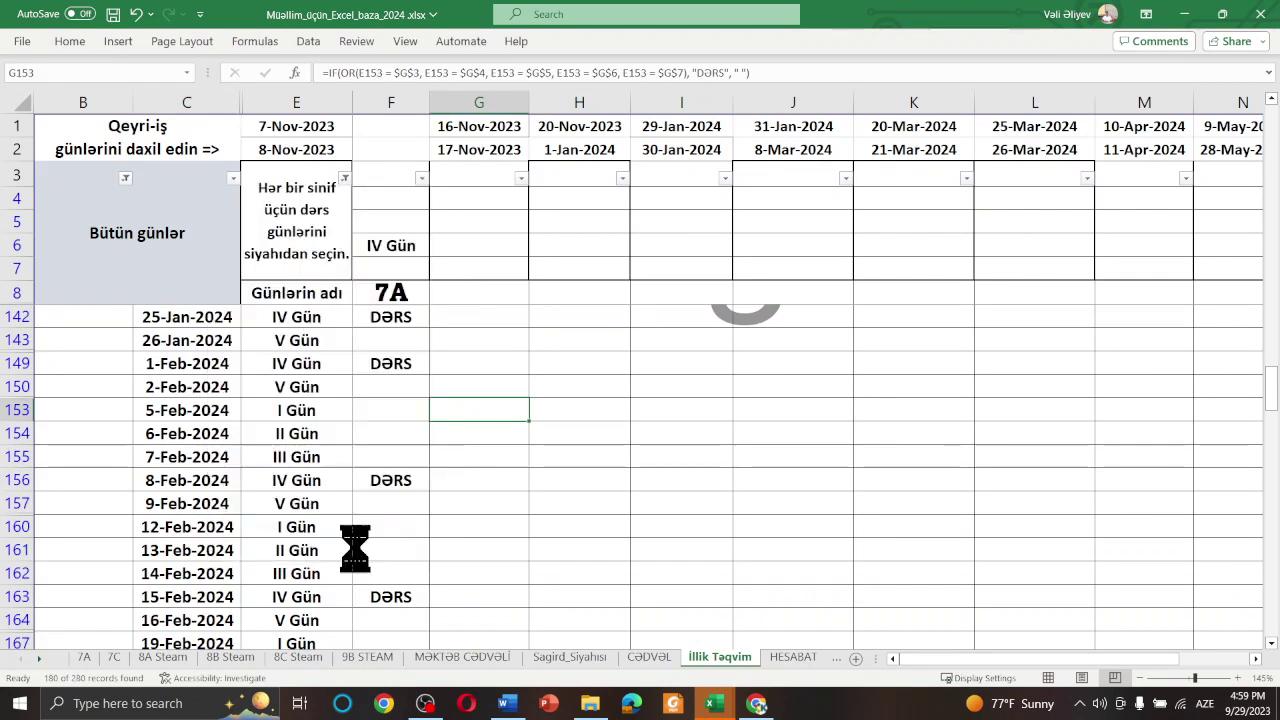
# - Enter 7C as the class name in the heading cell of the column beside 7A
pyautogui.click(485, 294)
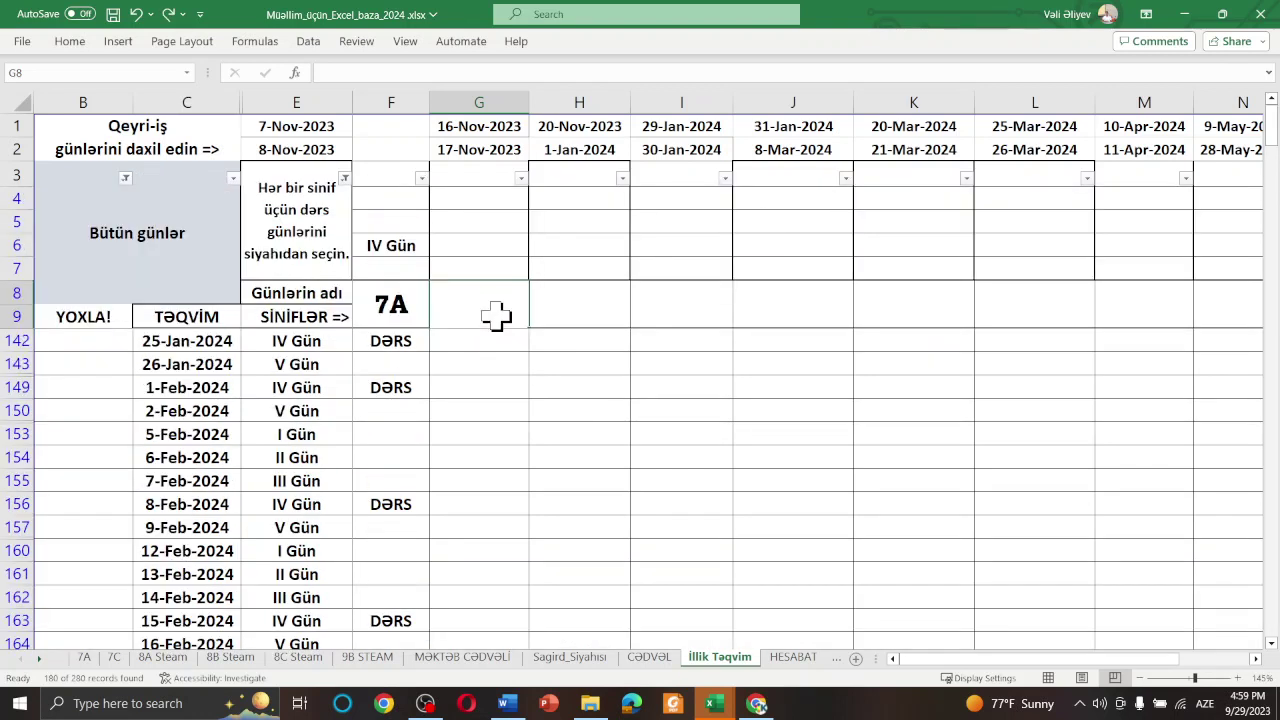
pyautogui.click(494, 345)
pyautogui.click(460, 309)
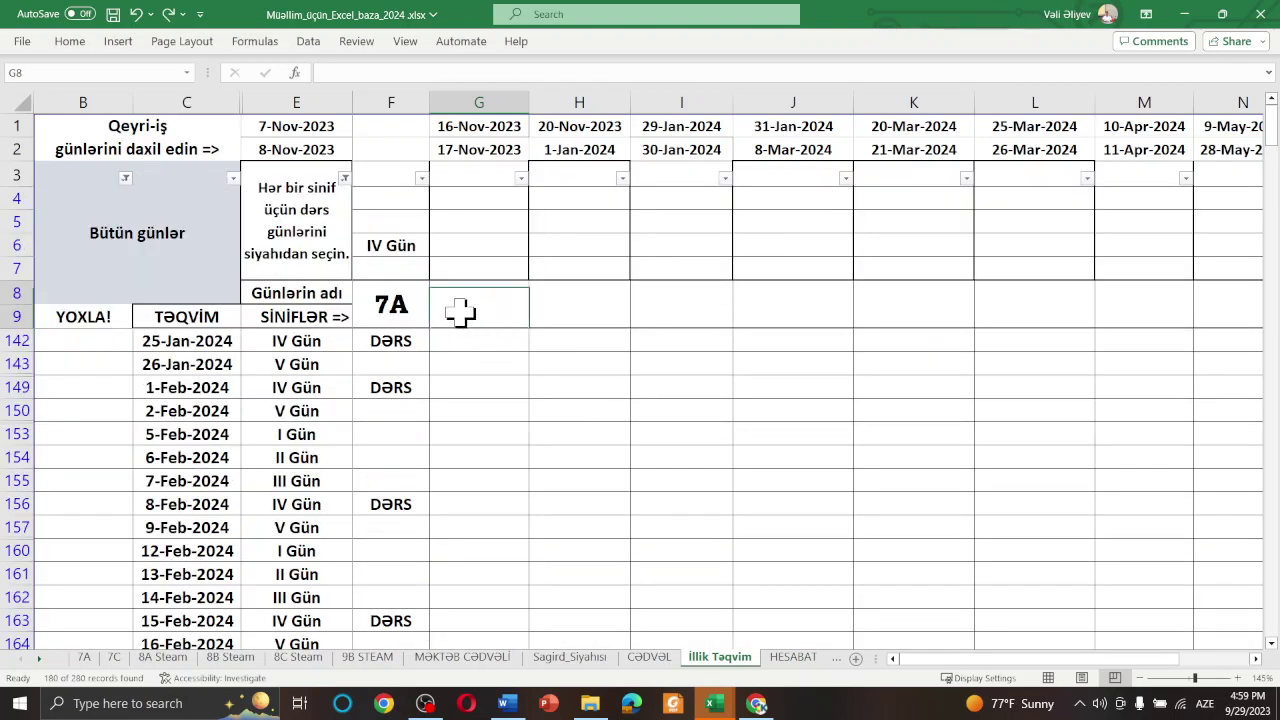
pyautogui.doubleClick(510, 305)
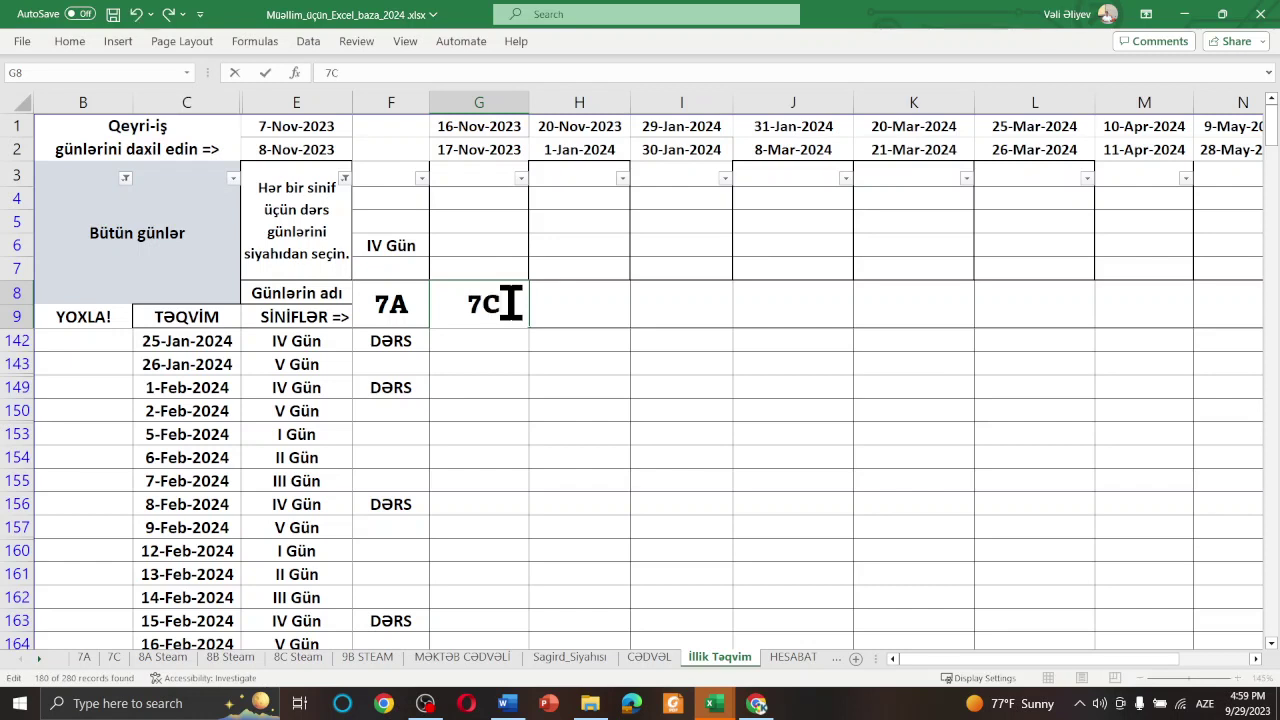
pyautogui.write('7C')
pyautogui.press('Return')
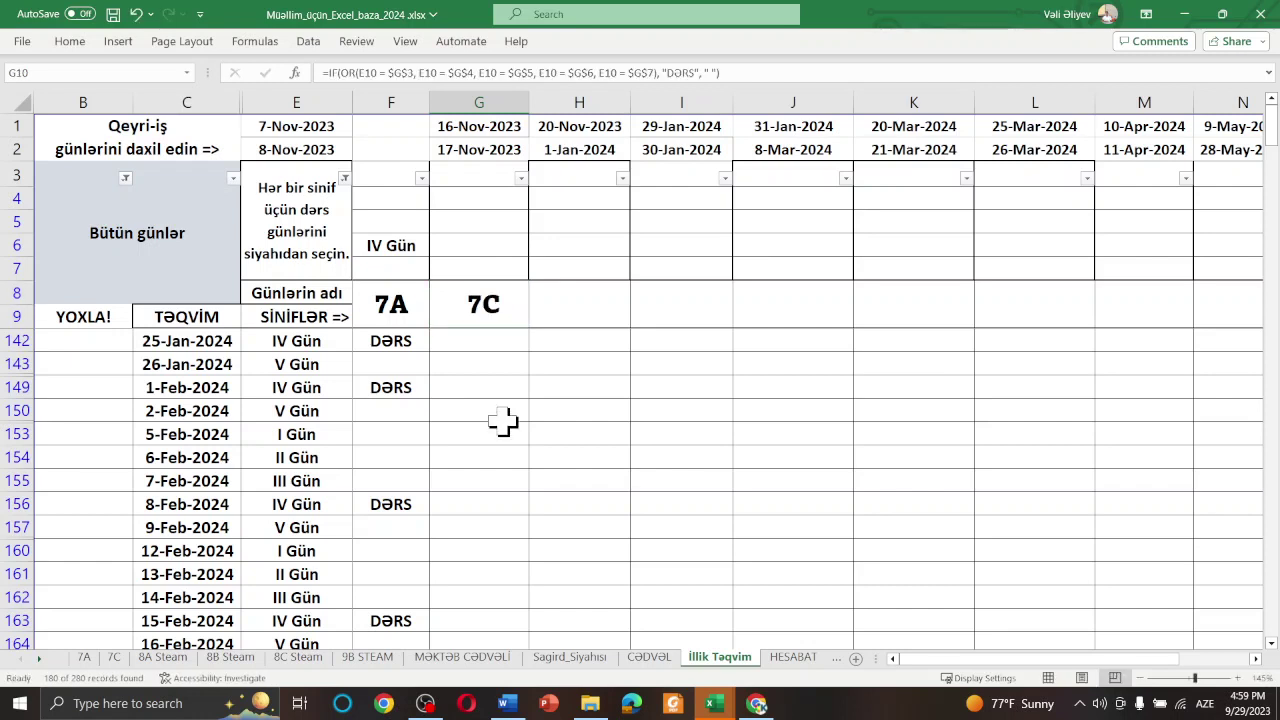
# - Check 7C's day in the CƏDVƏL timetable and set IV Gün as its lesson day in the İllik Təqvim sheet
pyautogui.click(655, 658)
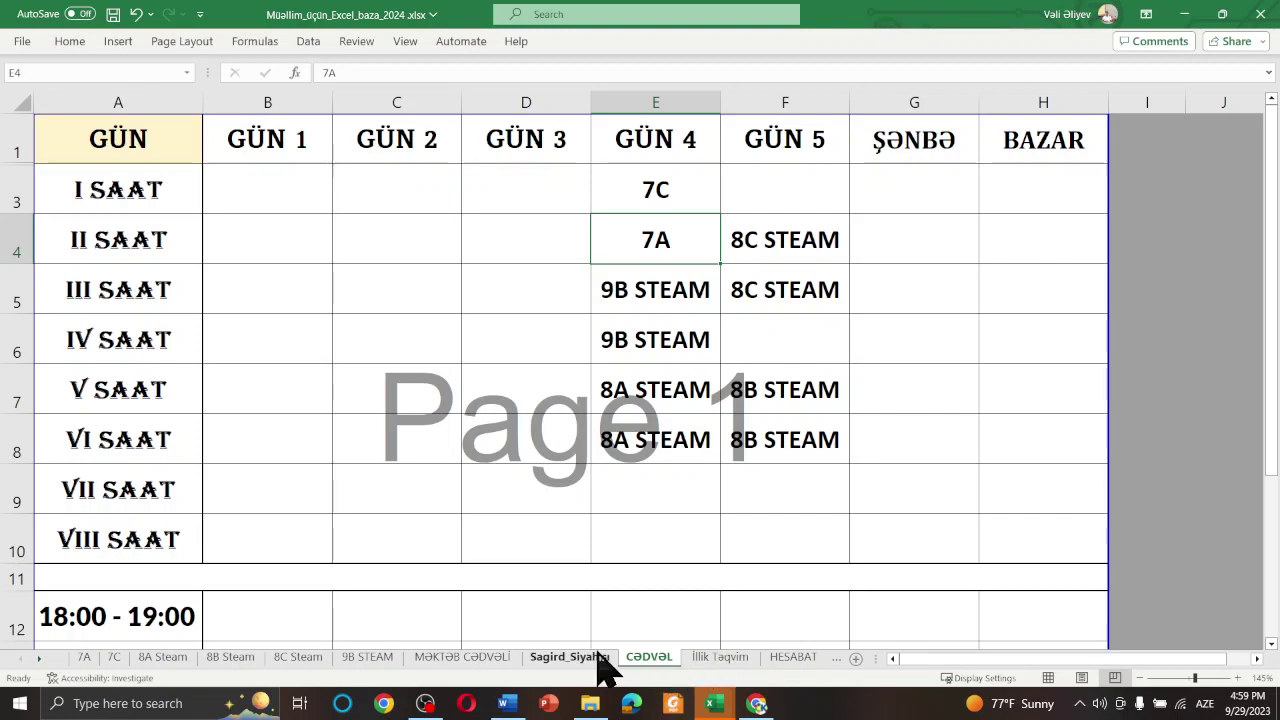
pyautogui.click(719, 657)
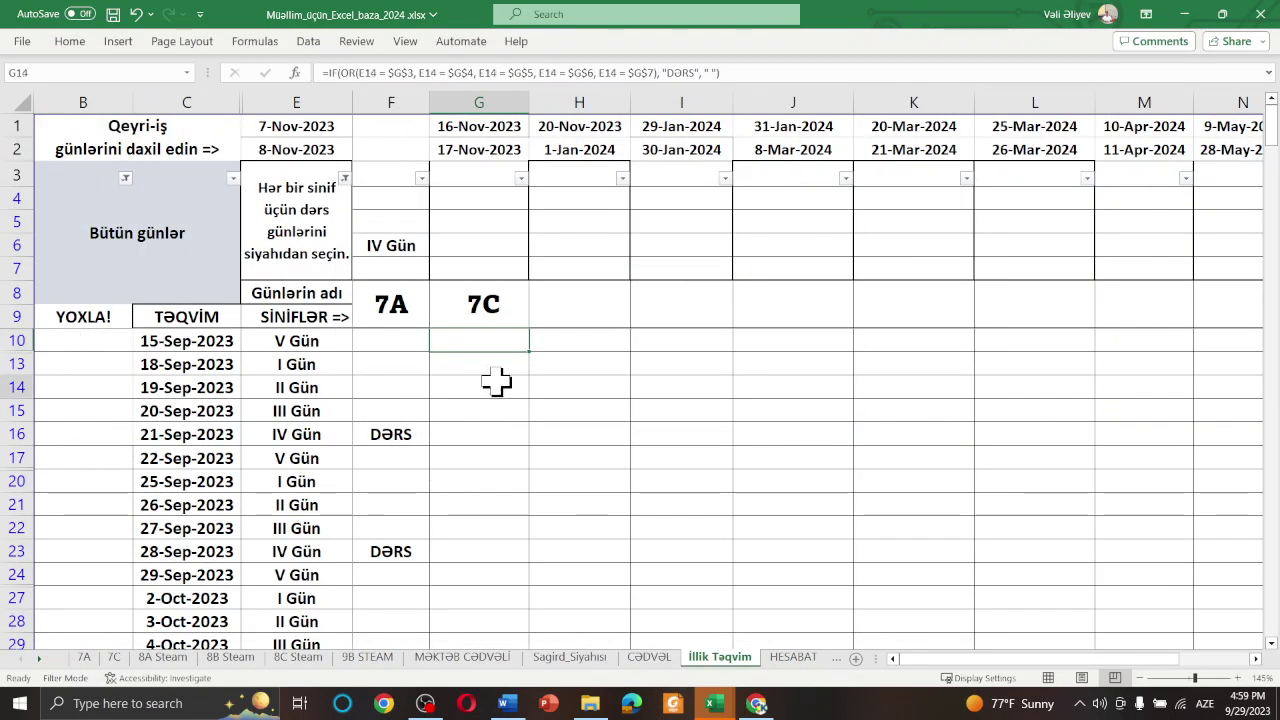
pyautogui.click(505, 343)
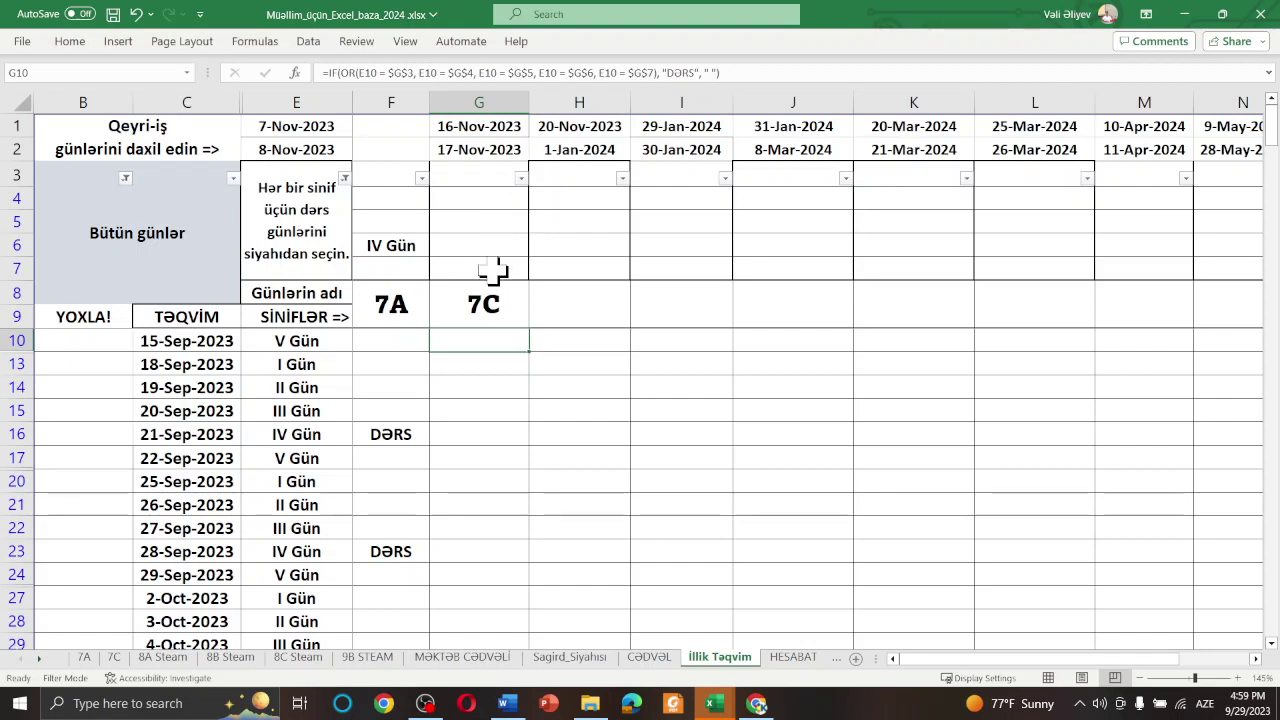
pyautogui.click(520, 243)
pyautogui.click(535, 248)
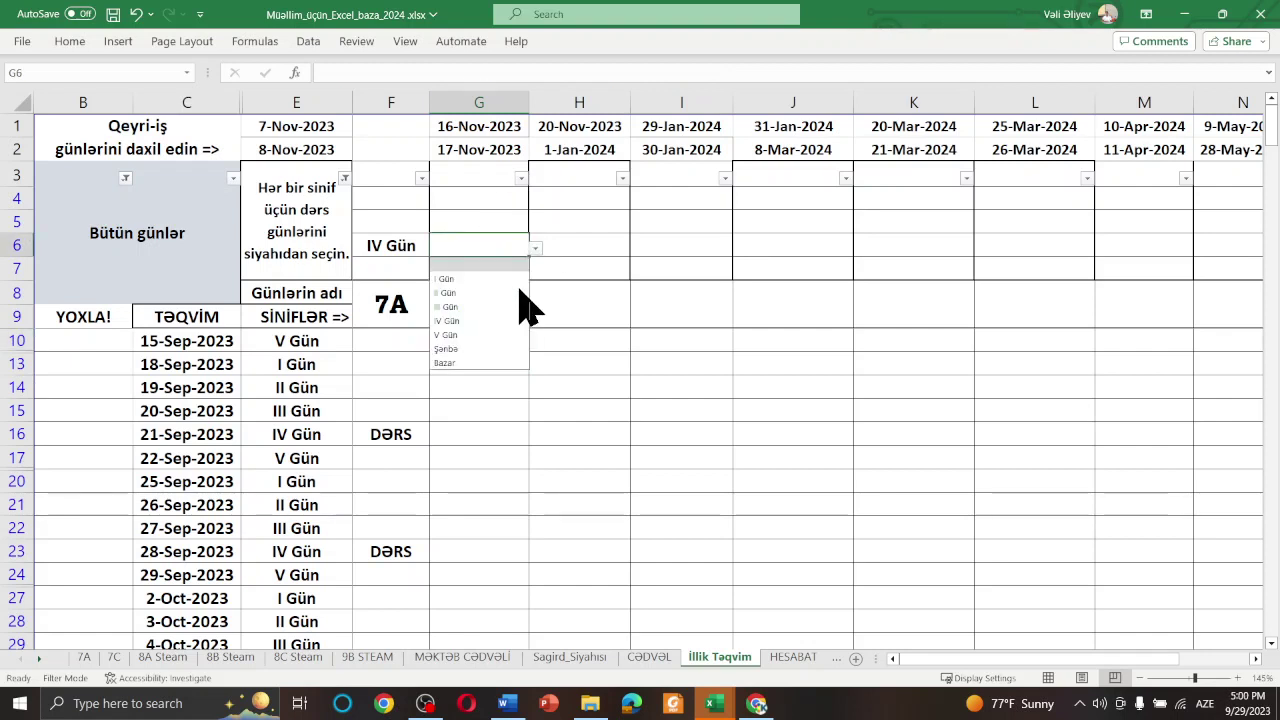
pyautogui.click(475, 322)
pyautogui.click(558, 383)
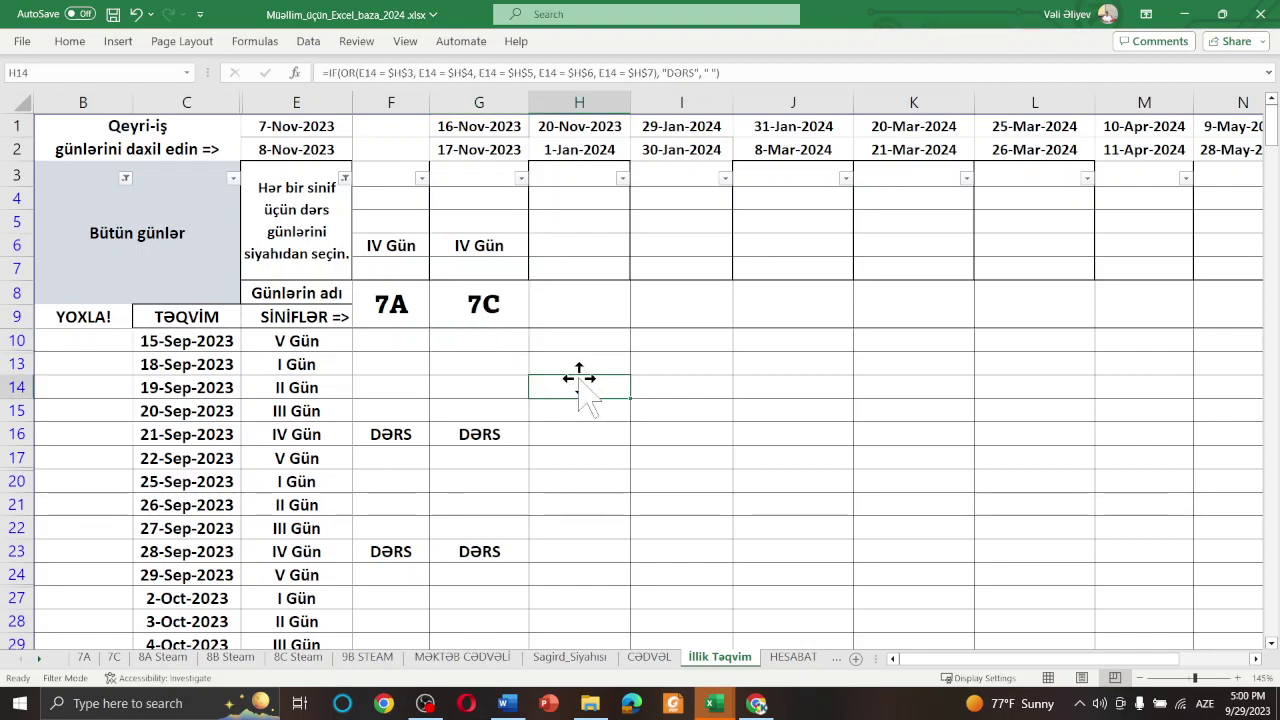
# - Filter the 7C column to show only the 7C heading and DƏRS rows
pyautogui.click(521, 180)
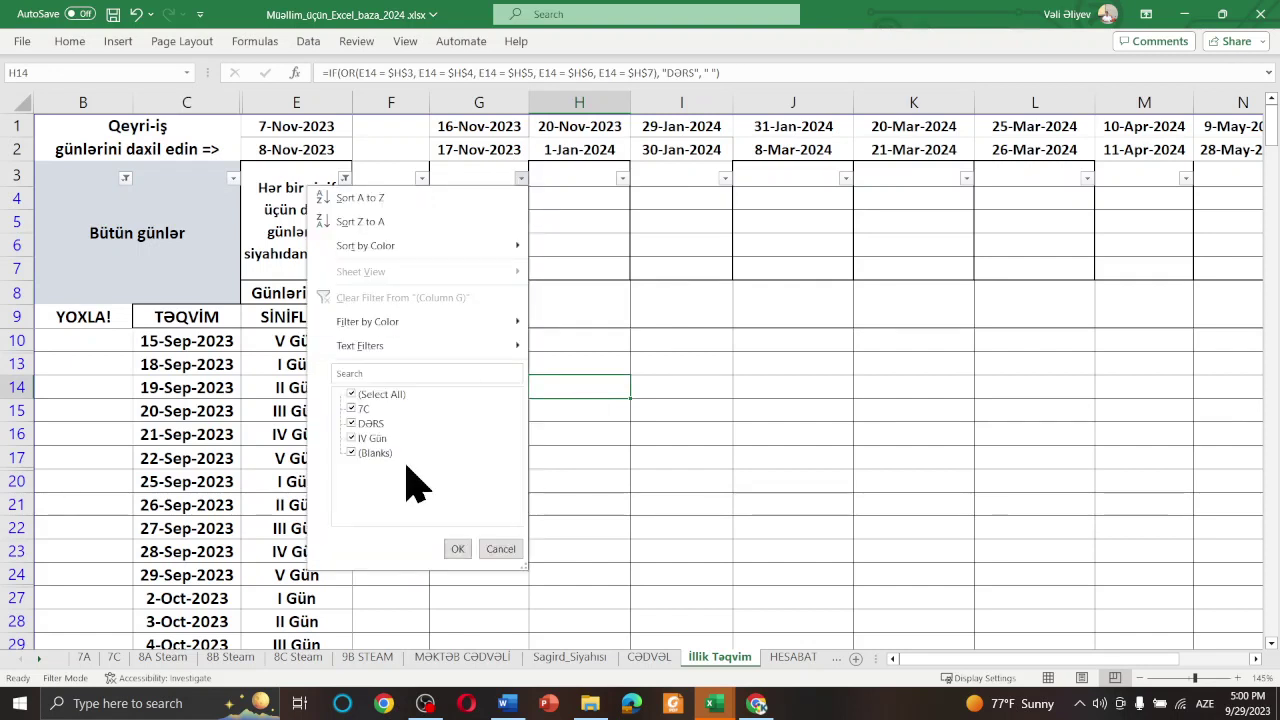
pyautogui.click(365, 424)
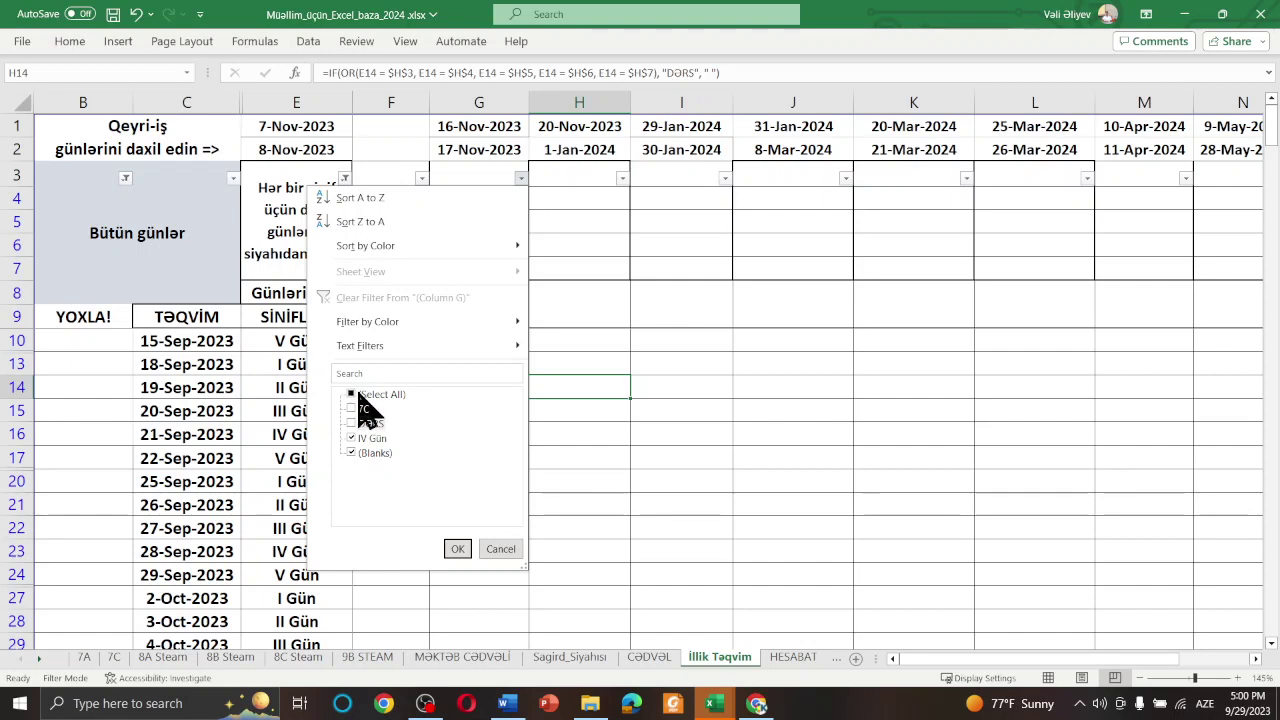
pyautogui.click(361, 395)
pyautogui.click(361, 396)
pyautogui.click(364, 409)
pyautogui.click(370, 424)
pyautogui.click(457, 549)
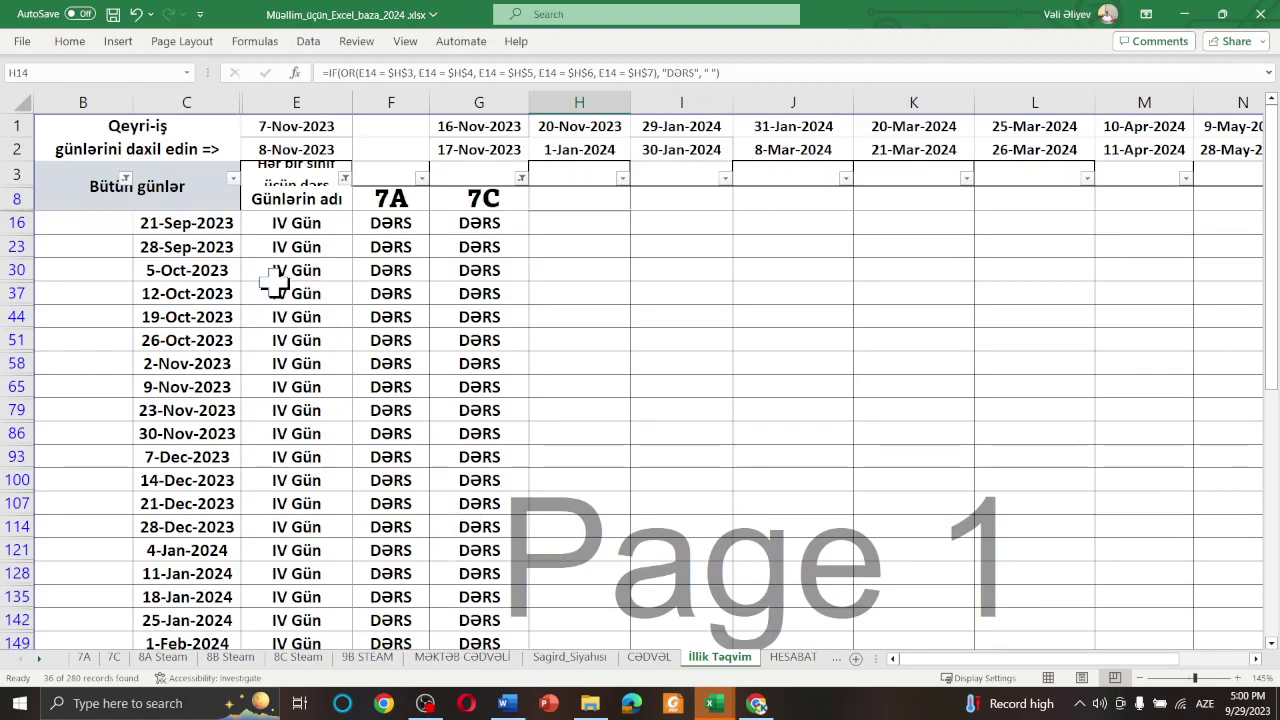
# - Copy the filtered 7C lesson dates from 28-Sep-2023 through 13-Jun-2024
pyautogui.moveTo(196, 246); pyautogui.dragTo(181, 605)
pyautogui.click(181, 600)
pyautogui.scroll(6, 160, 480)
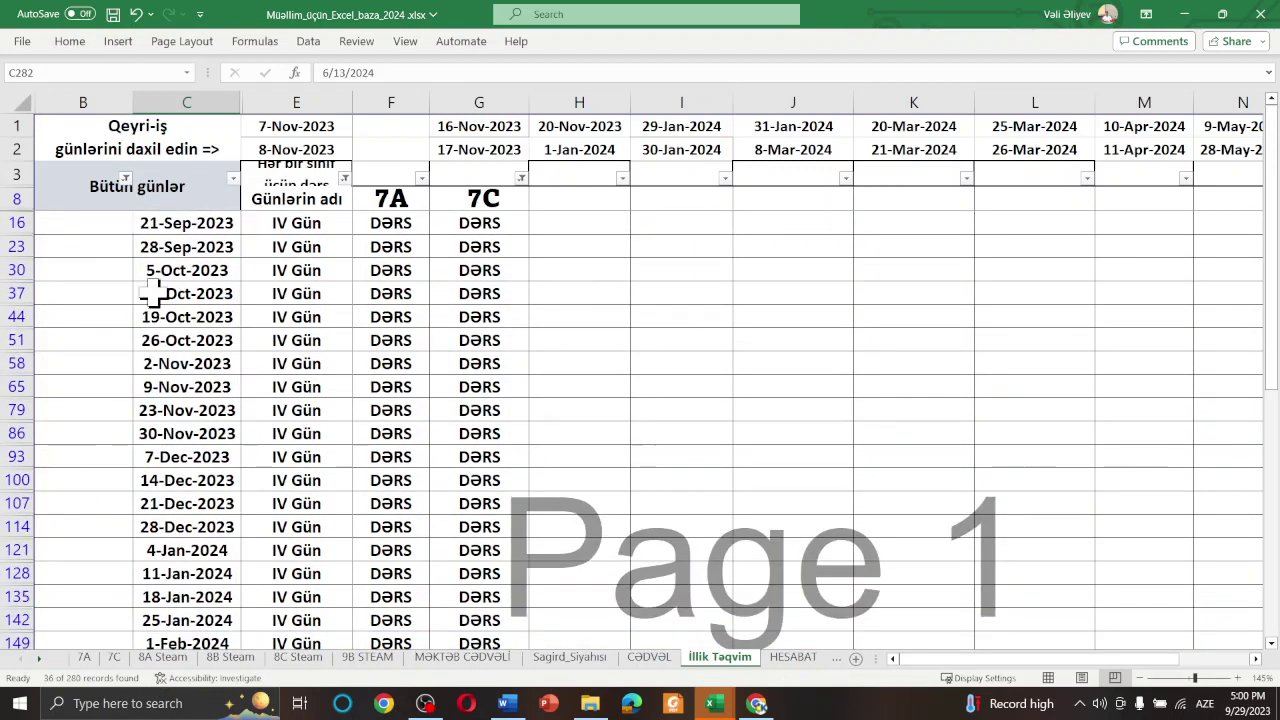
pyautogui.moveTo(163, 240); pyautogui.dragTo(184, 619)
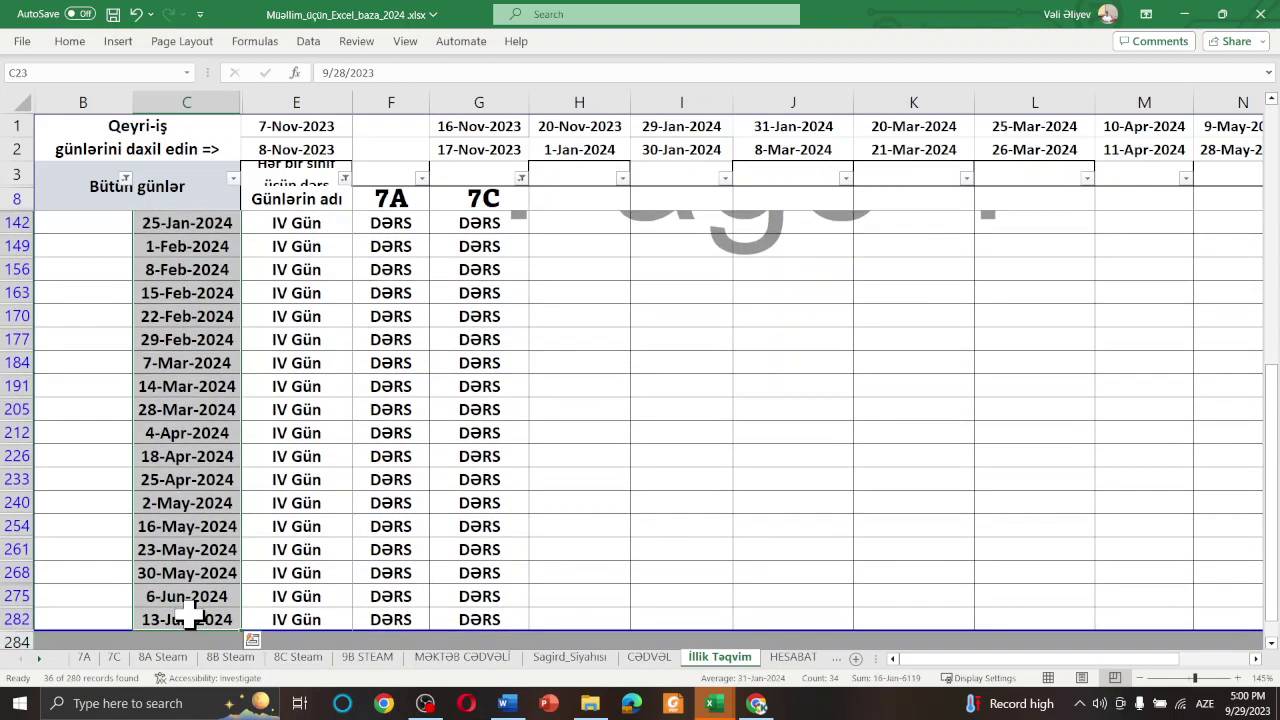
pyautogui.hotkey('ctrl', 'c')
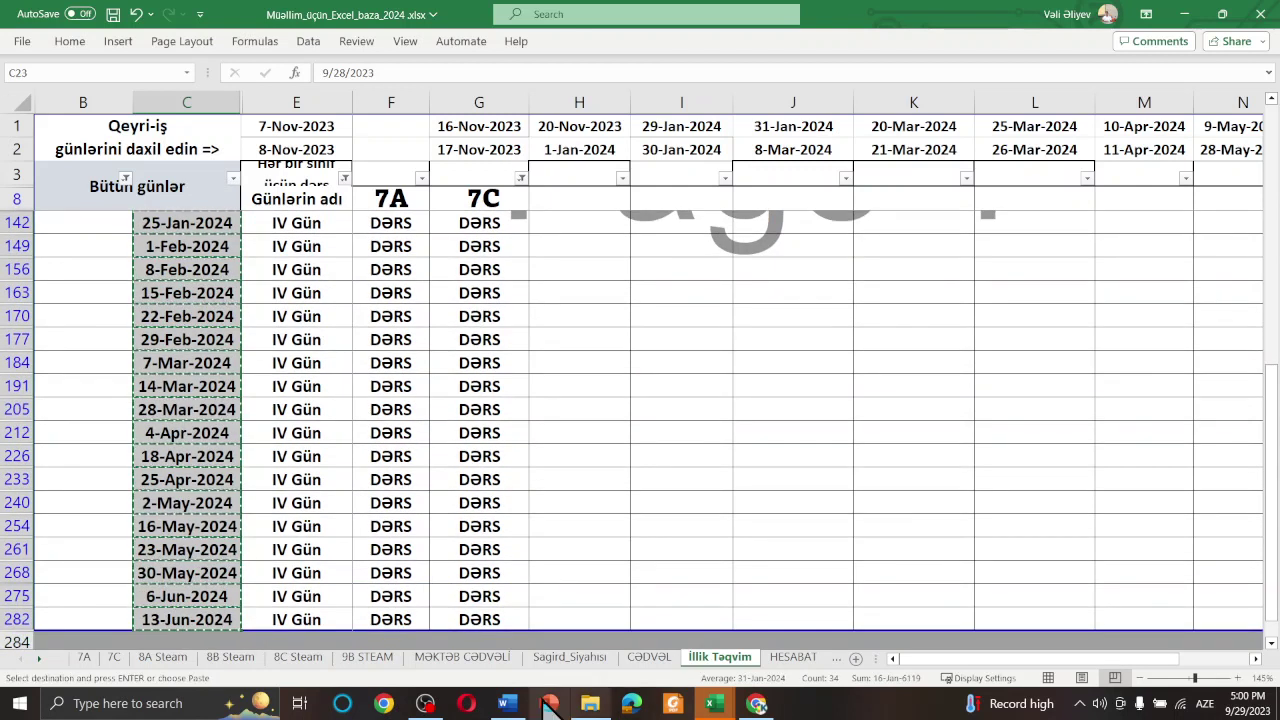
# - Switch to the Word plan and paste the dates over the VII-C Təqvim cells from lesson 1, using Overwrite Cells
pyautogui.click(507, 703)
pyautogui.scroll(-2, 609, 506)
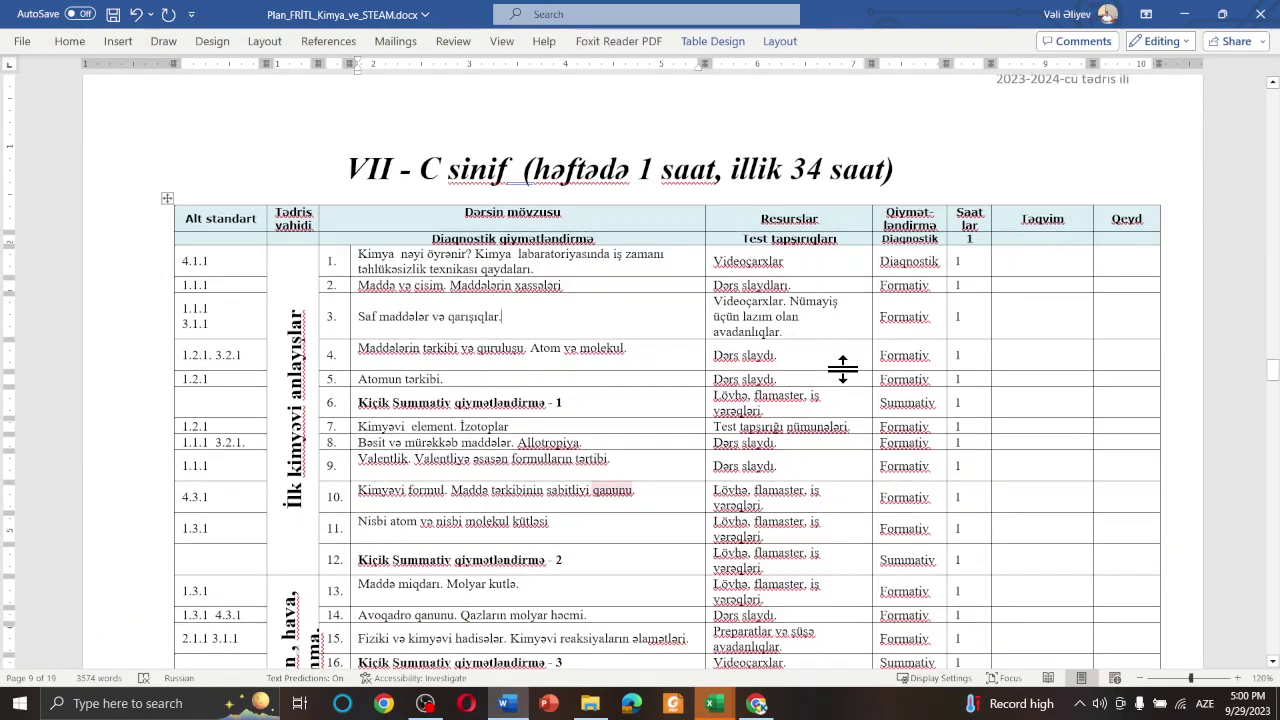
pyautogui.rightClick(1044, 259)
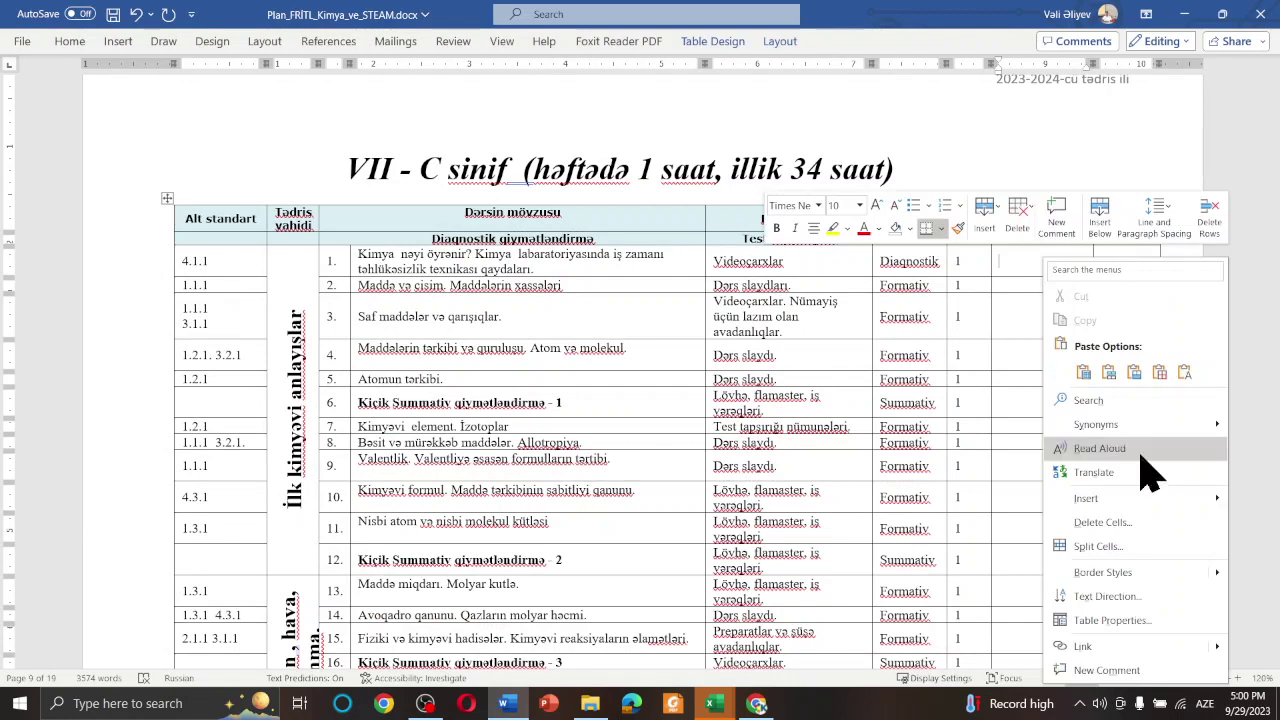
pyautogui.click(1159, 373)
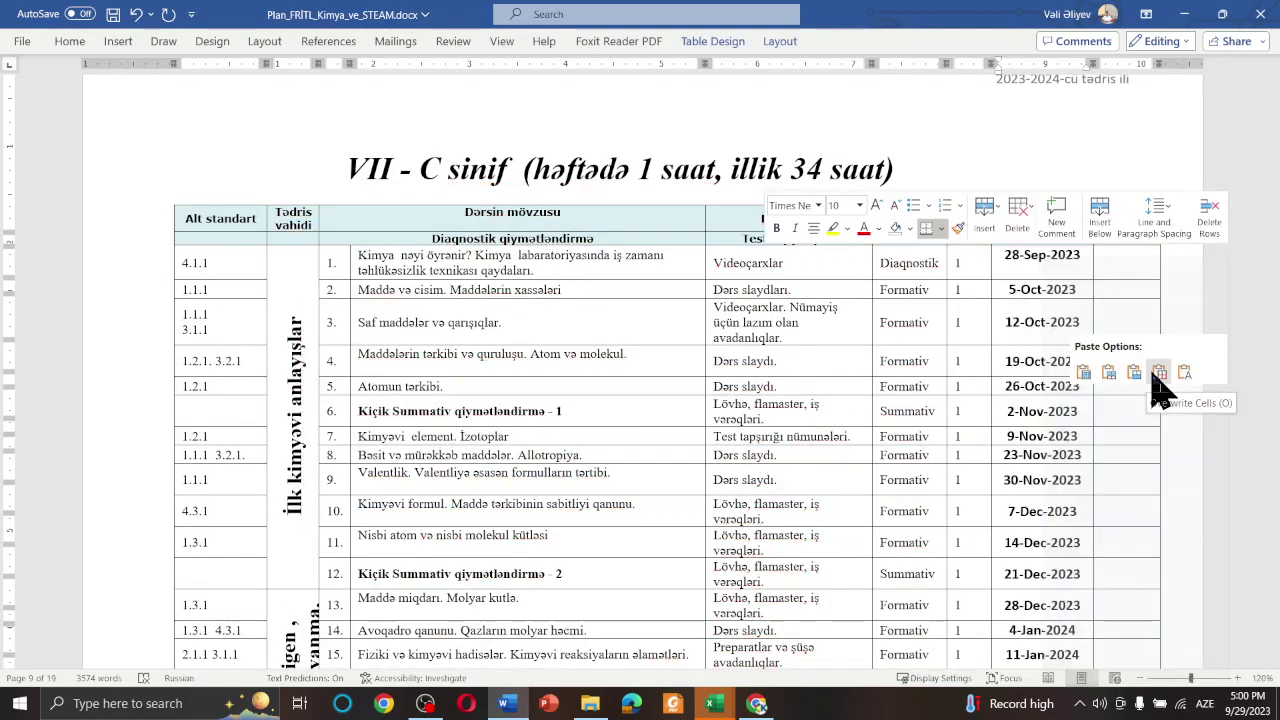
pyautogui.click(1159, 373)
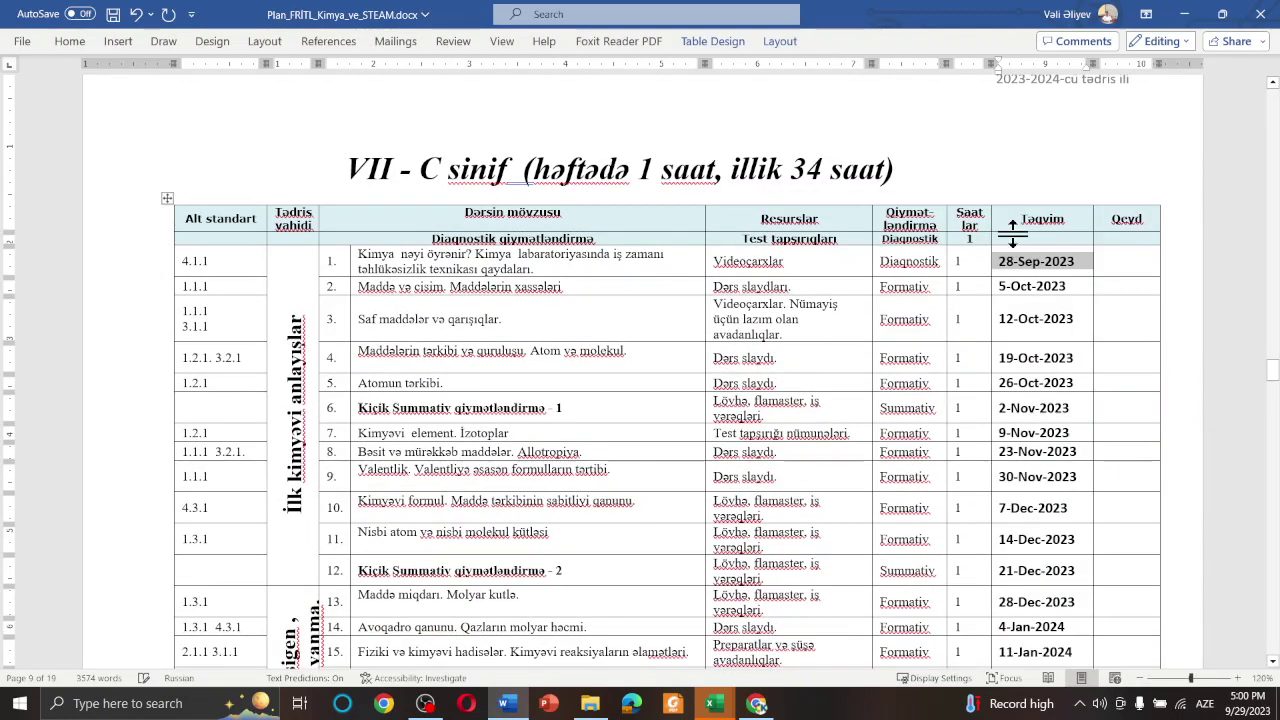
# - Copy the VII-C lesson 1 date into the Diaqnostik qiymətləndirmə row's Təqvim cell, change it to 21-Sep-2023 and save the document
pyautogui.click(1055, 240)
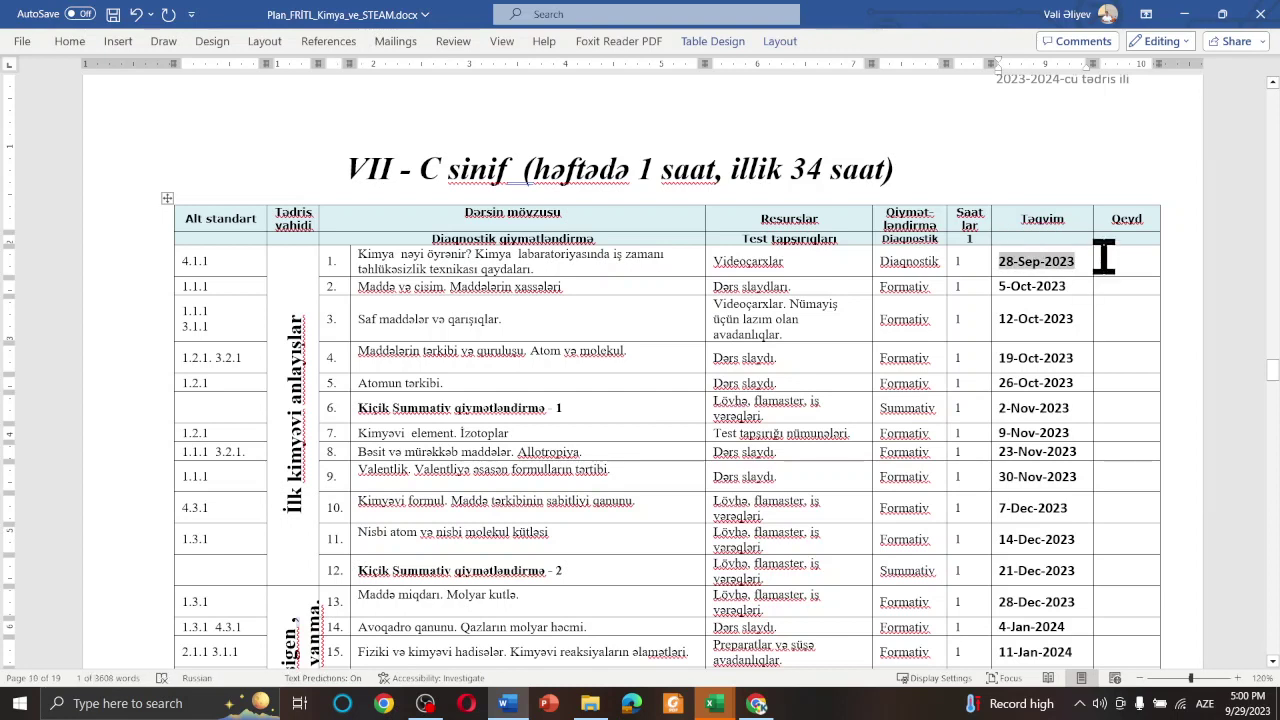
pyautogui.click(1103, 257)
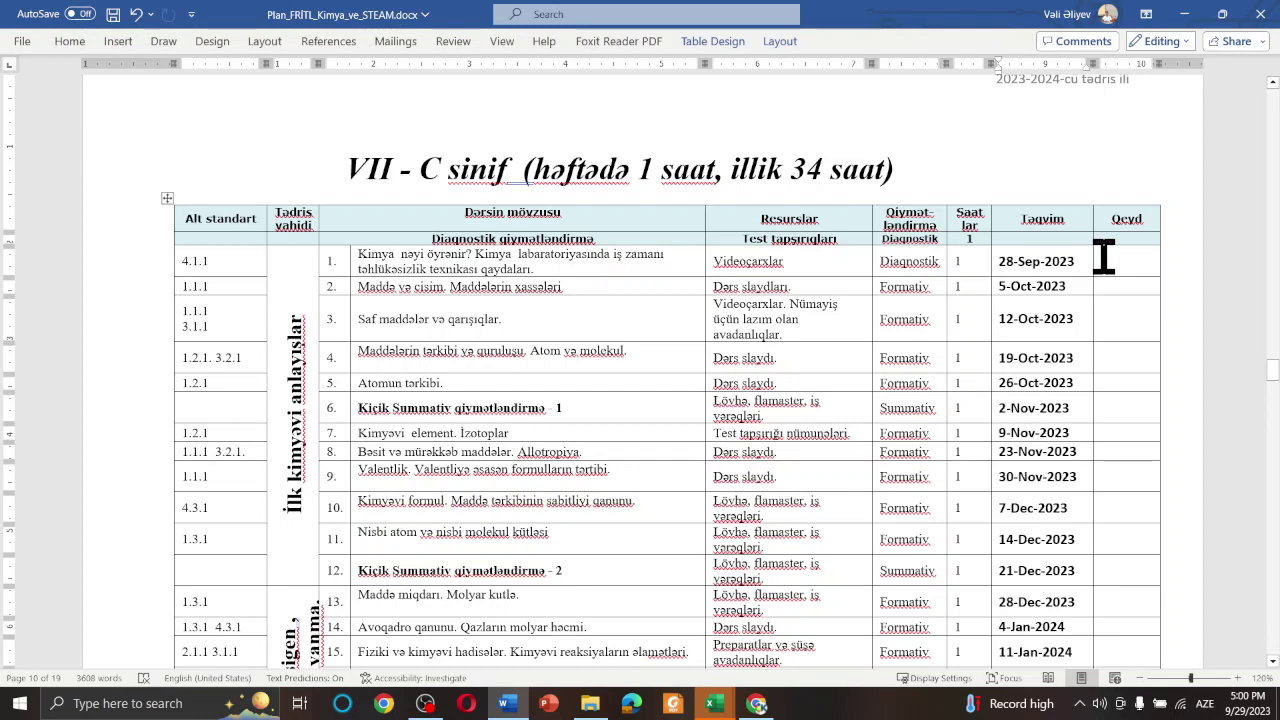
pyautogui.hotkey('ctrl', 'v')
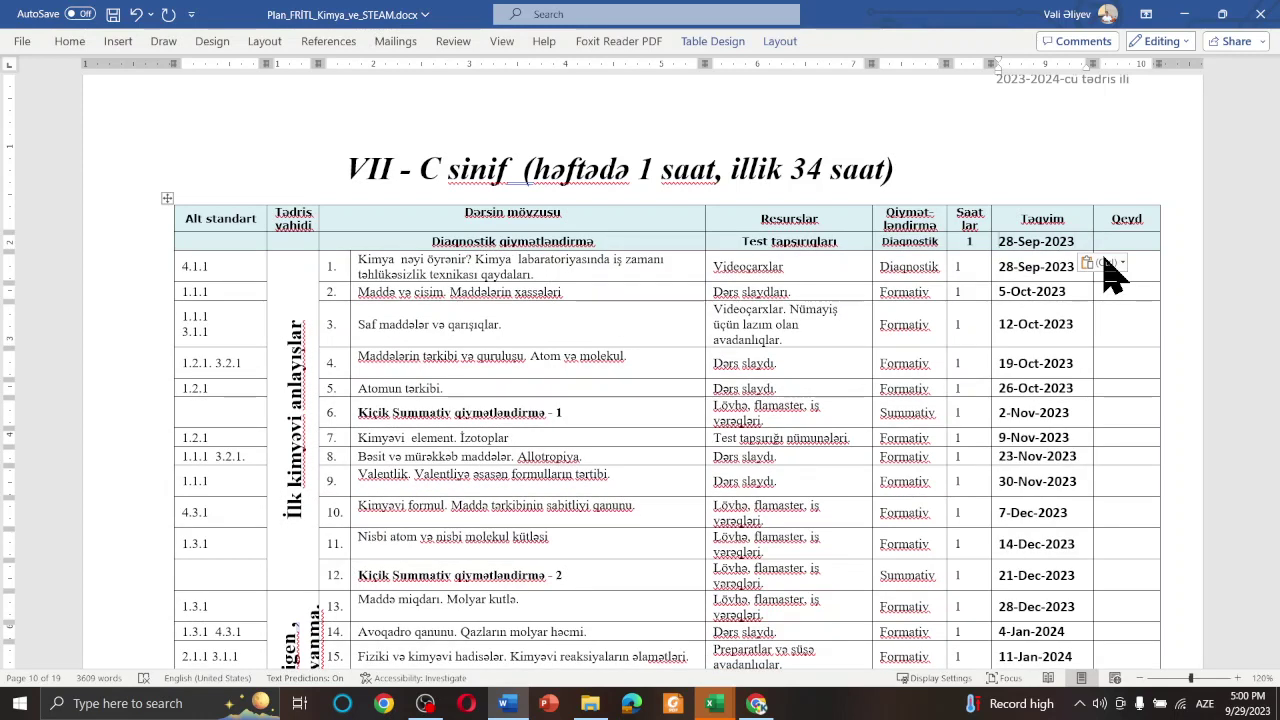
pyautogui.click(1013, 241)
pyautogui.press('BackSpace')
pyautogui.write('1')
pyautogui.click(1080, 404)
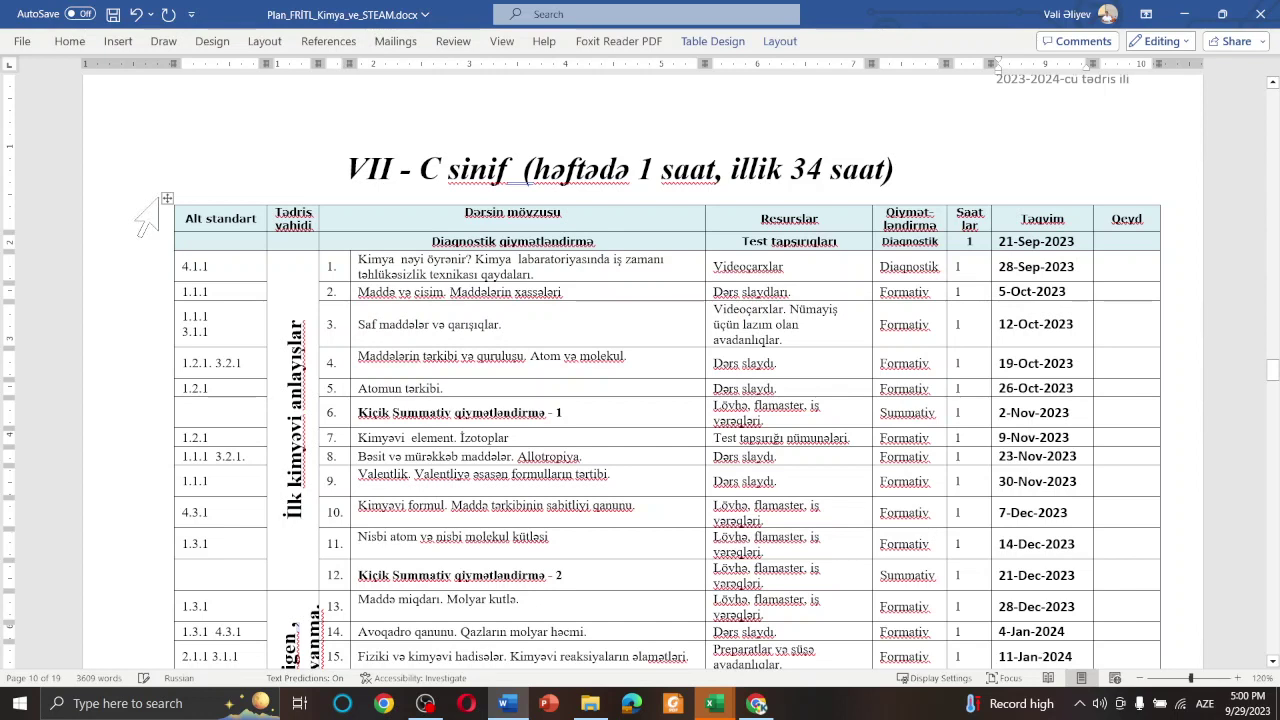
pyautogui.click(113, 14)
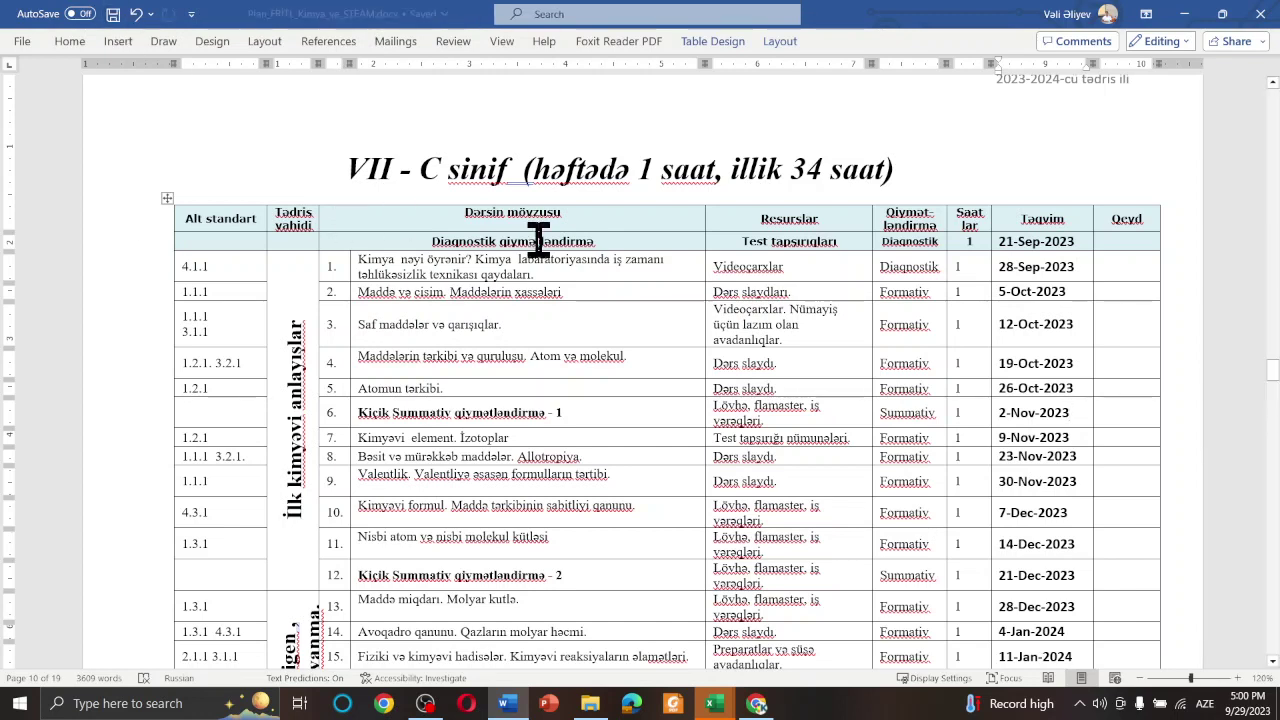
# - Check the VII-C Təqvim dates through lesson 34 and remove the empty lines above the STEAM – 8A heading
pyautogui.scroll(-3, 580, 300)
pyautogui.scroll(-5, 790, 295)
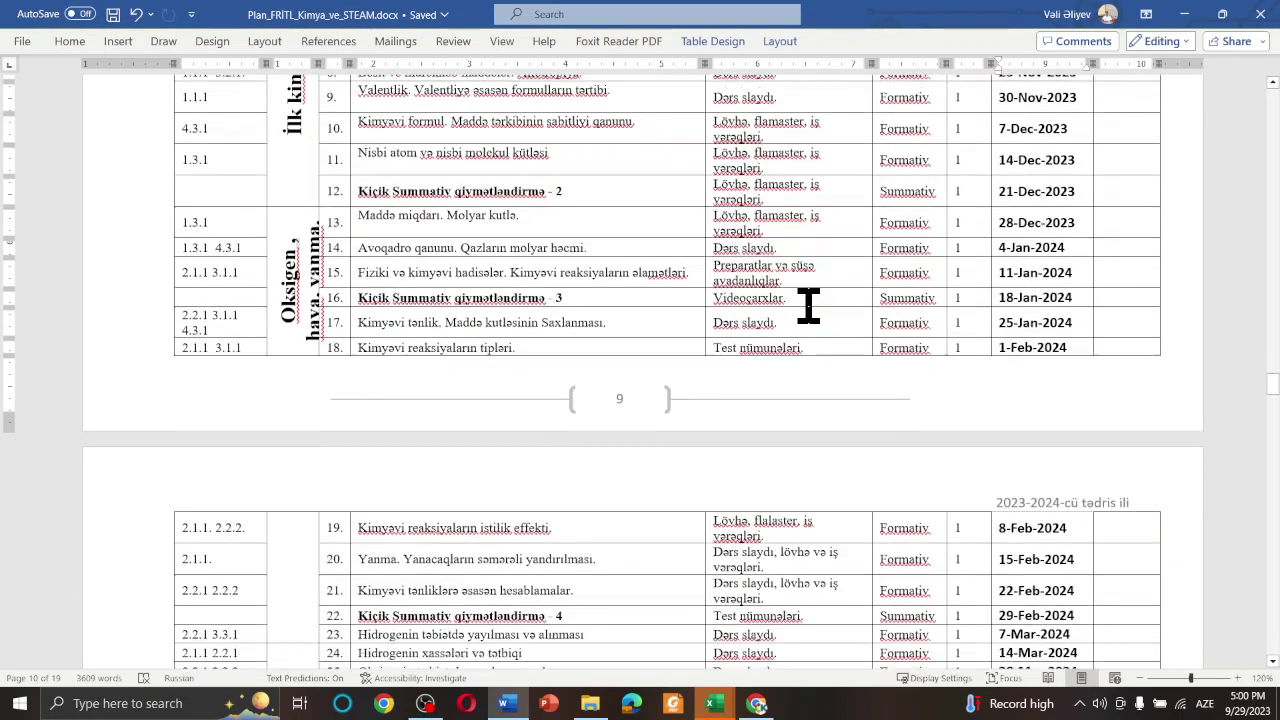
pyautogui.scroll(10, 808, 305)
pyautogui.scroll(-20, 808, 305)
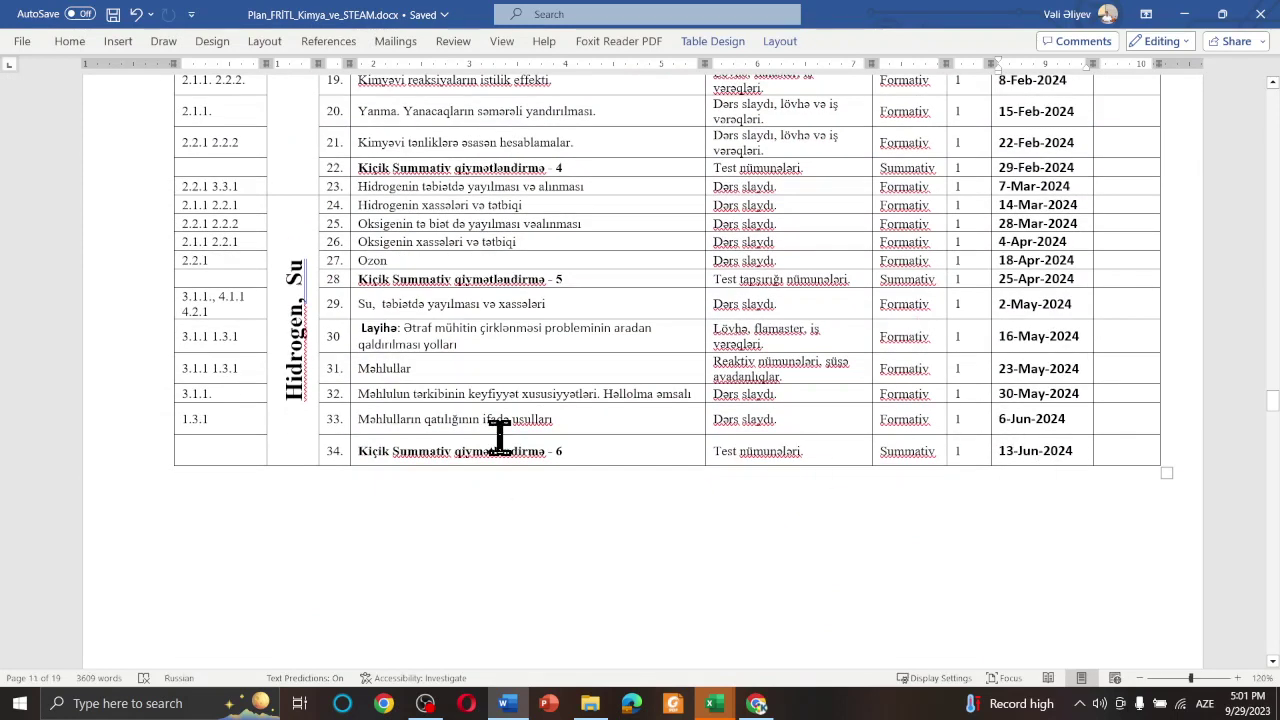
pyautogui.scroll(-10, 731, 360)
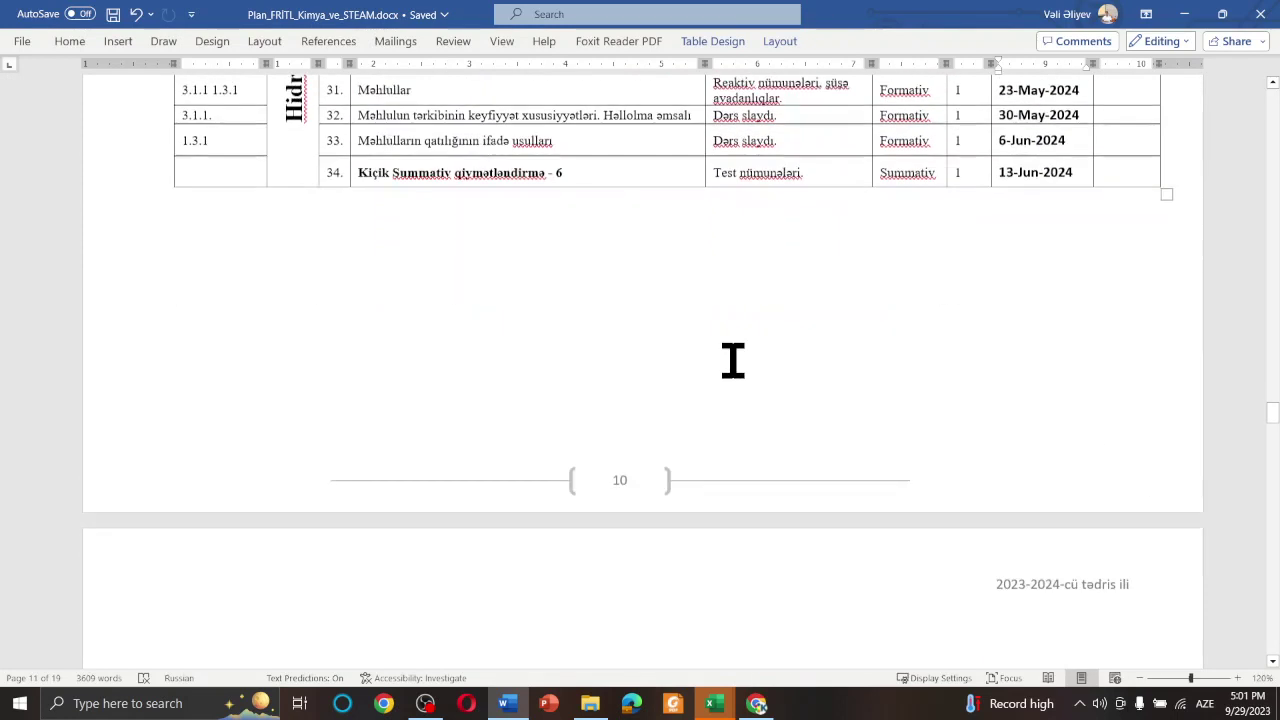
pyautogui.scroll(-5, 731, 363)
pyautogui.scroll(3, 634, 223)
pyautogui.click(592, 194)
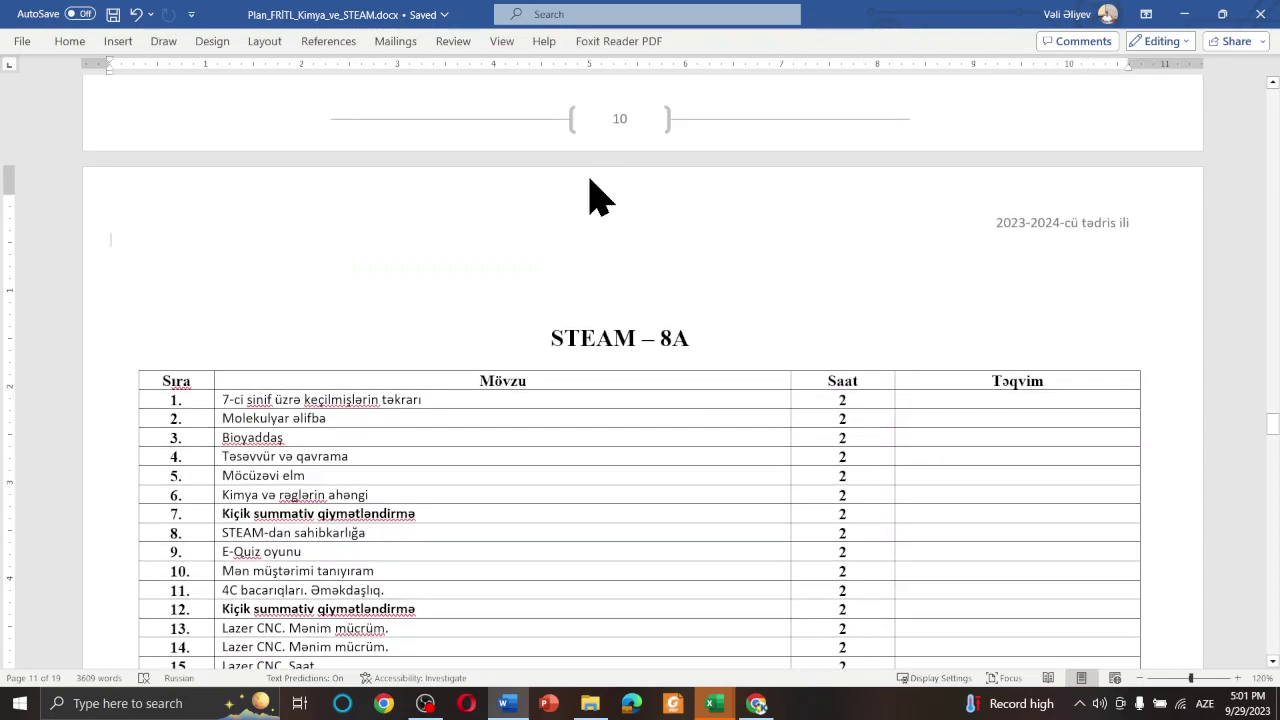
pyautogui.press('Delete')
pyautogui.press('Delete')
pyautogui.press('Delete')
pyautogui.press('Delete')
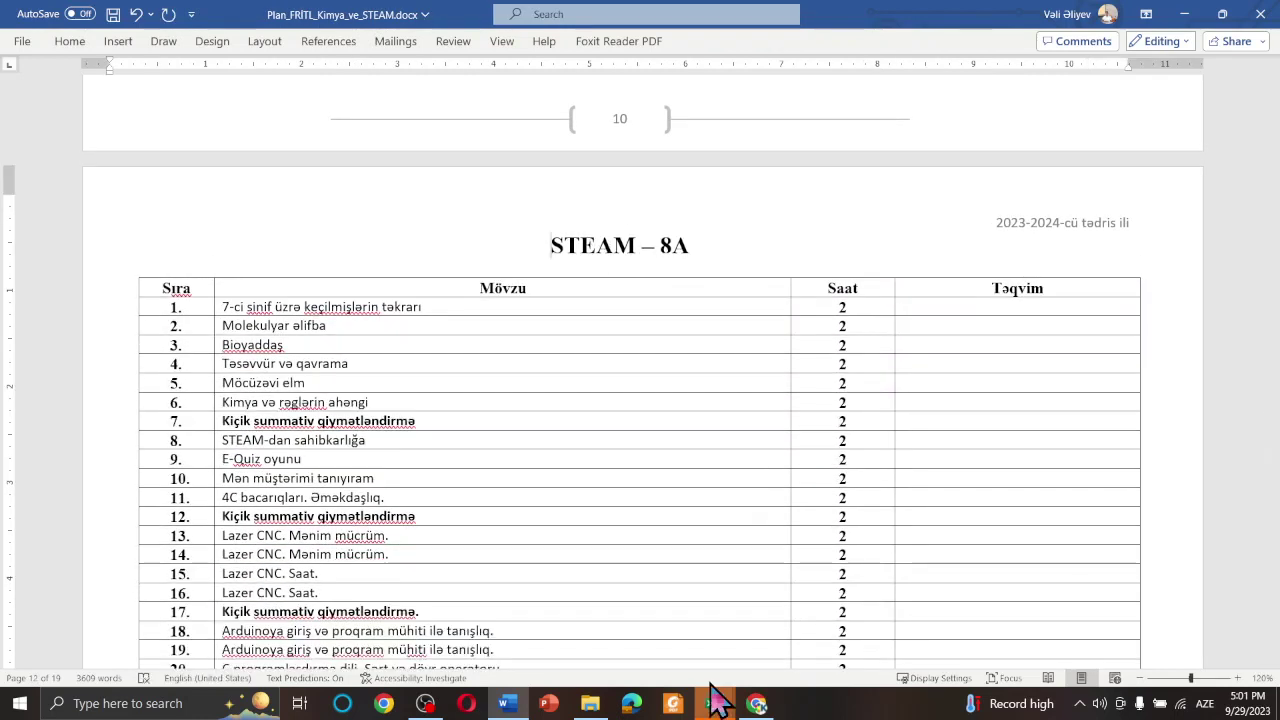
# - Switch to the Excel workbook, look up the 8A STEAM day in the CƏDVƏL timetable and return to İllik Təqvim
pyautogui.moveTo(722, 708)
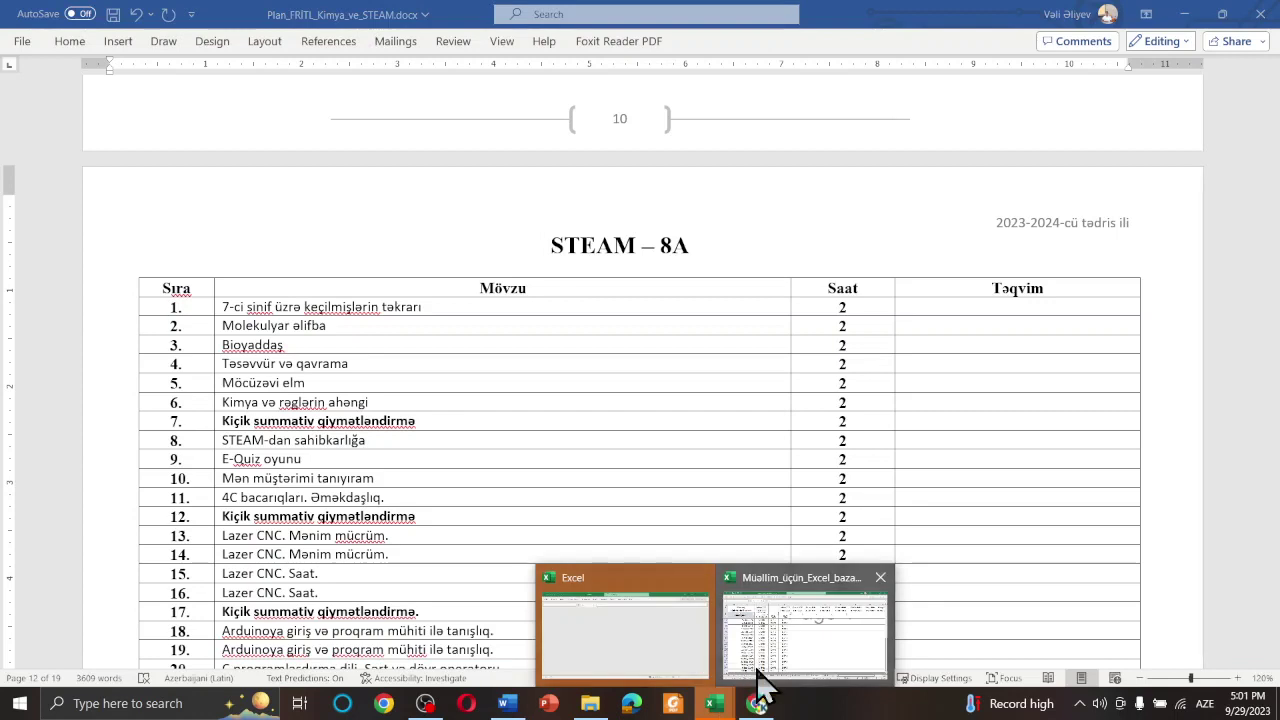
pyautogui.click(766, 678)
pyautogui.click(649, 657)
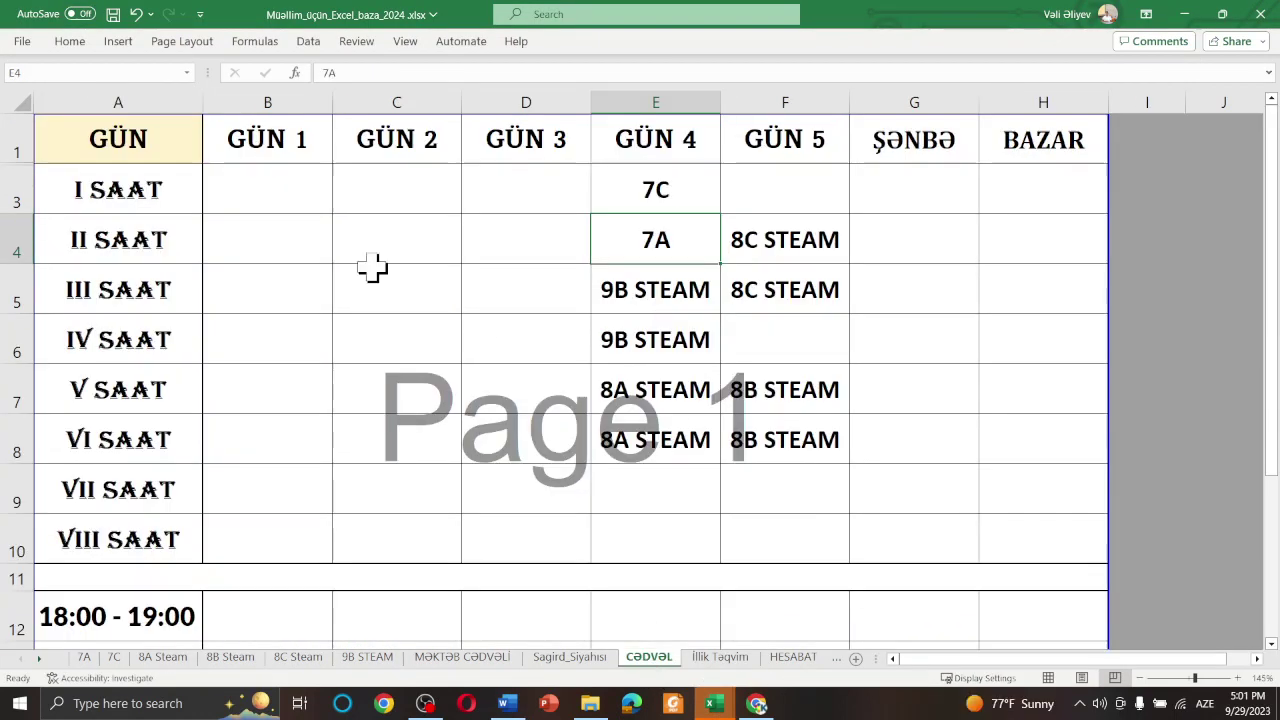
pyautogui.click(655, 372)
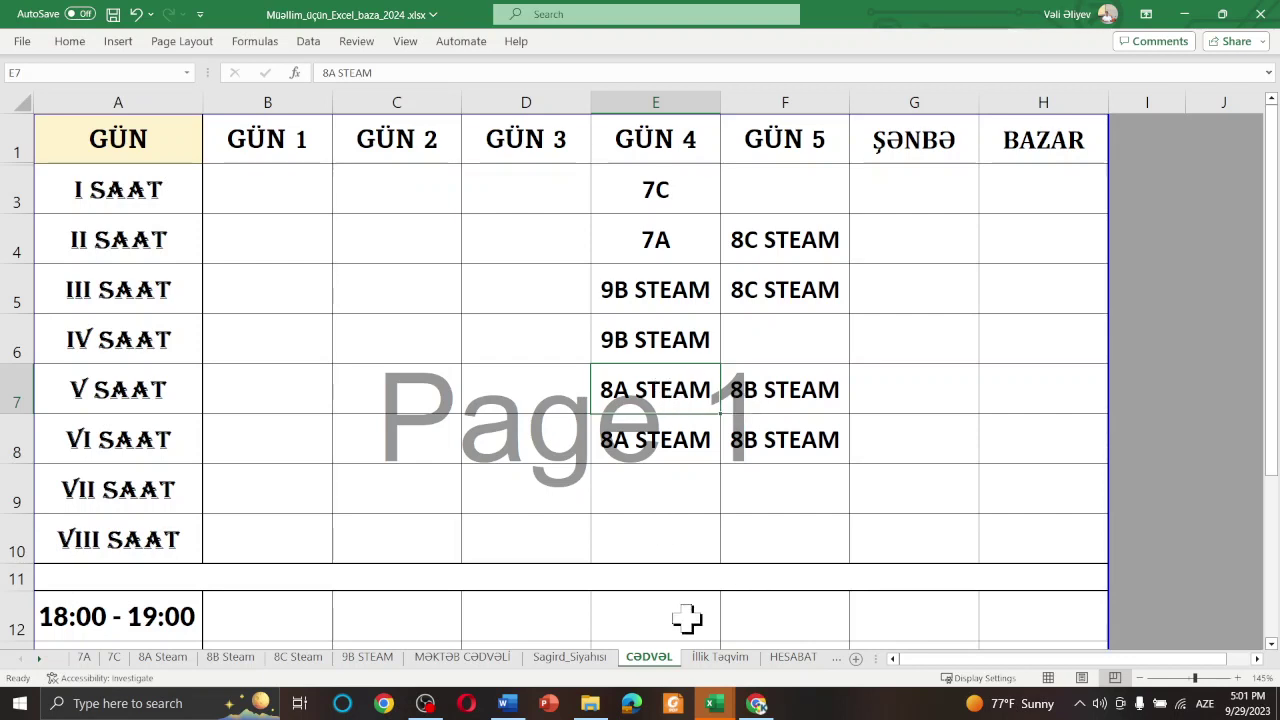
pyautogui.click(727, 659)
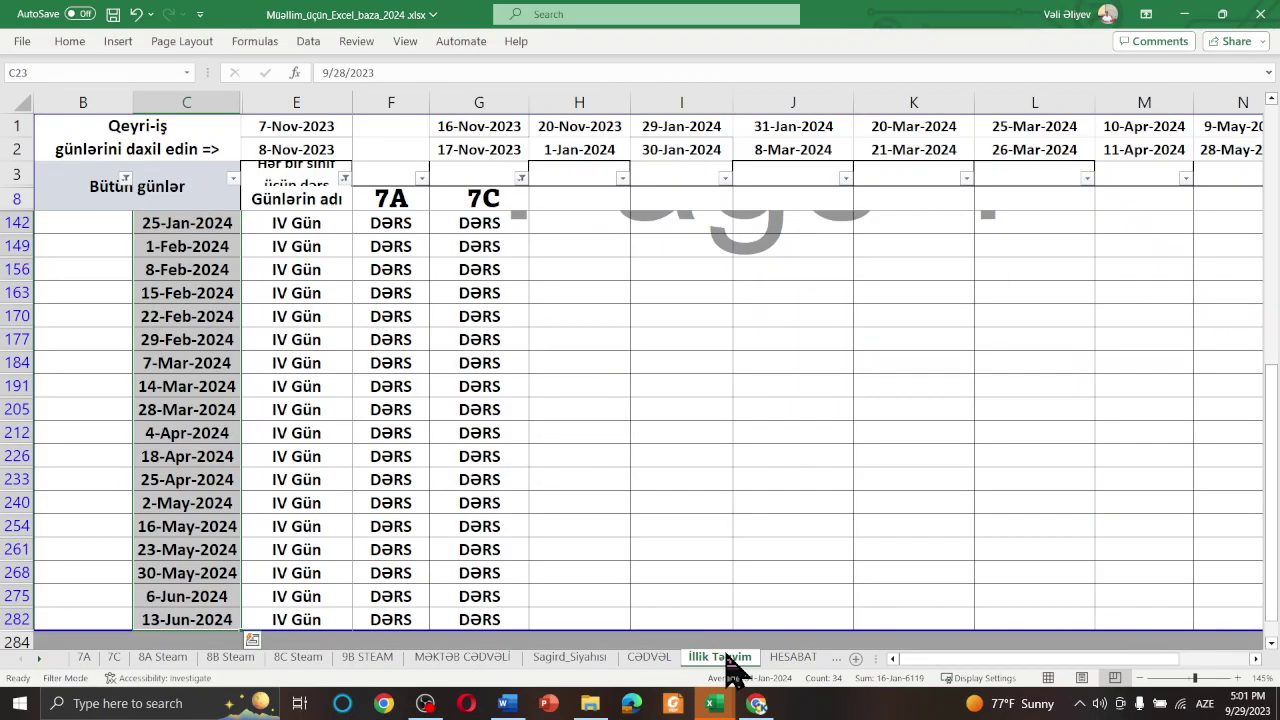
# - Undo the 7C column filter to bring back every weekday row and select the empty class heading cell beside 7C
pyautogui.click(583, 228)
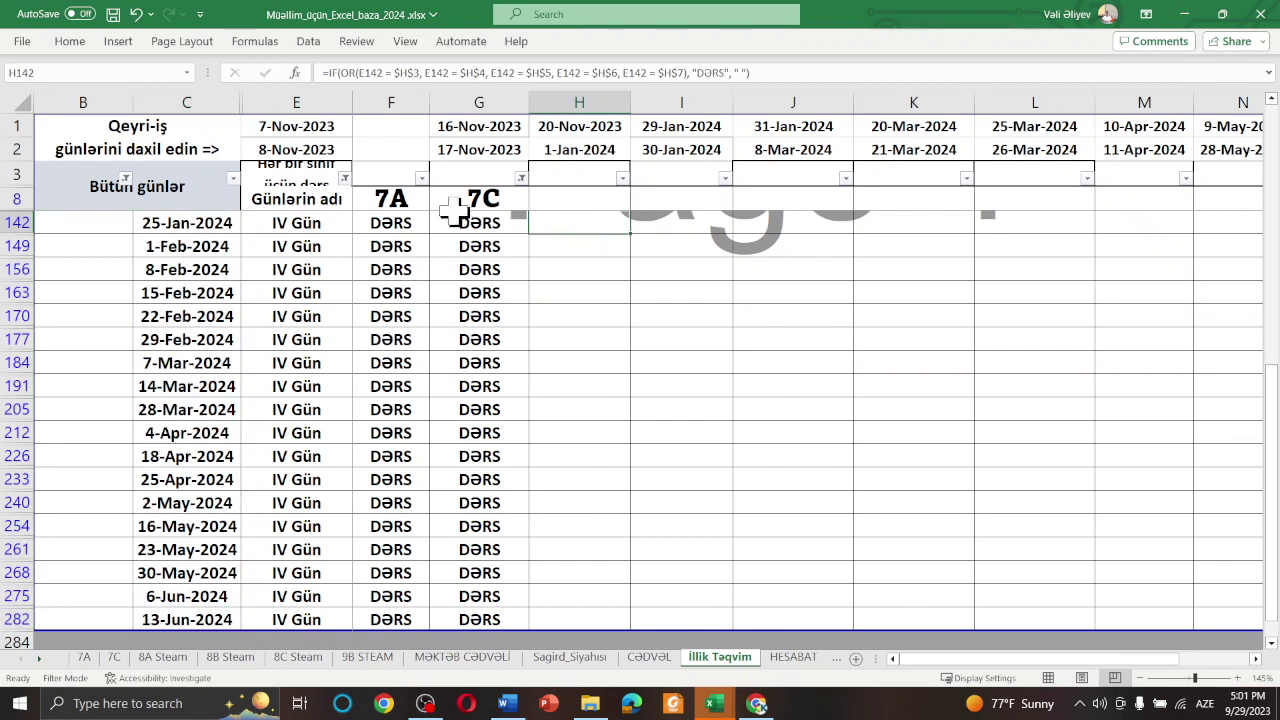
pyautogui.hotkey('ctrl', 'z')
pyautogui.click(575, 303)
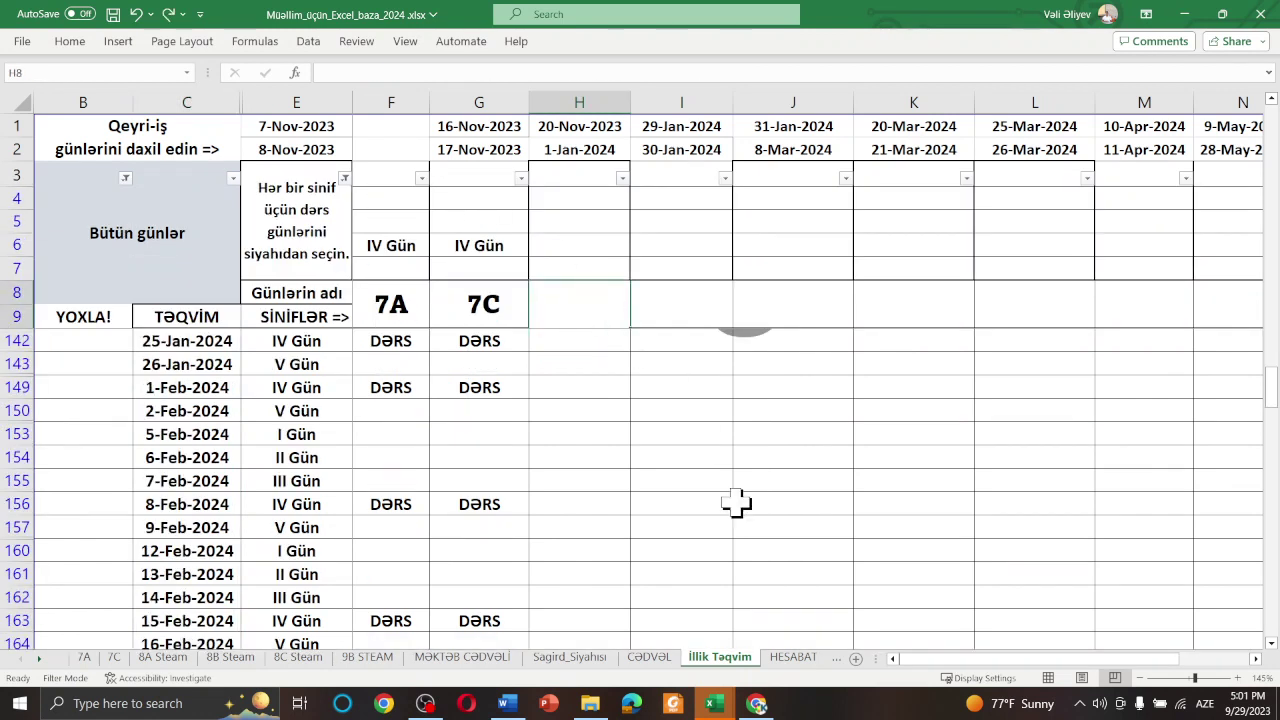
# - Recheck the 8A STEAM day in the CƏDVƏL timetable and enter 8A-s as the class heading beside 7C in İllik Təqvim
pyautogui.click(645, 660)
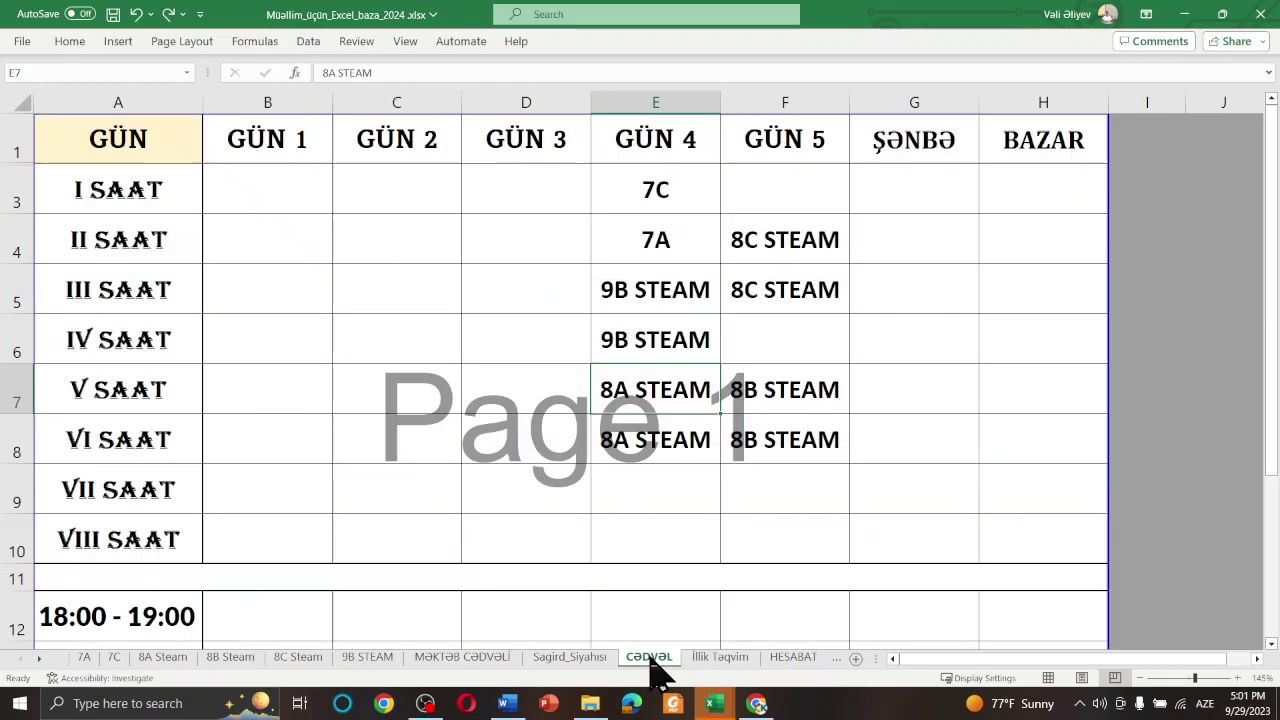
pyautogui.click(712, 660)
pyautogui.doubleClick(573, 317)
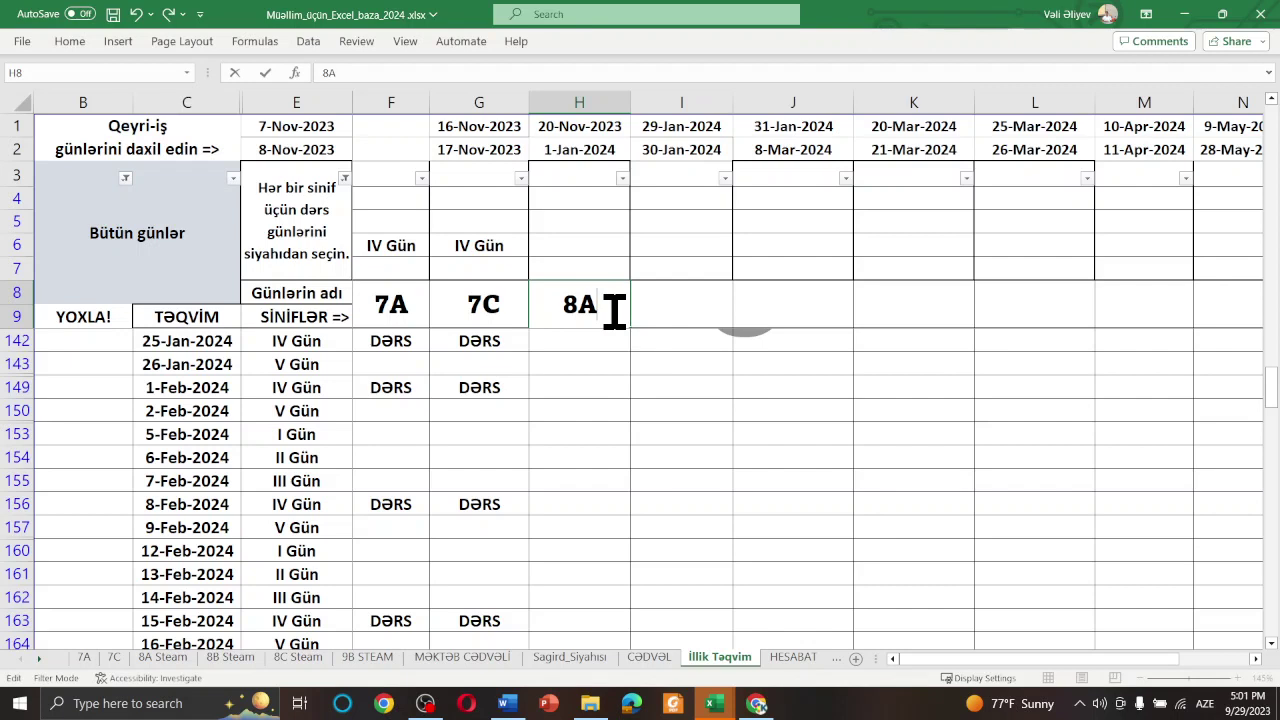
pyautogui.write('s')
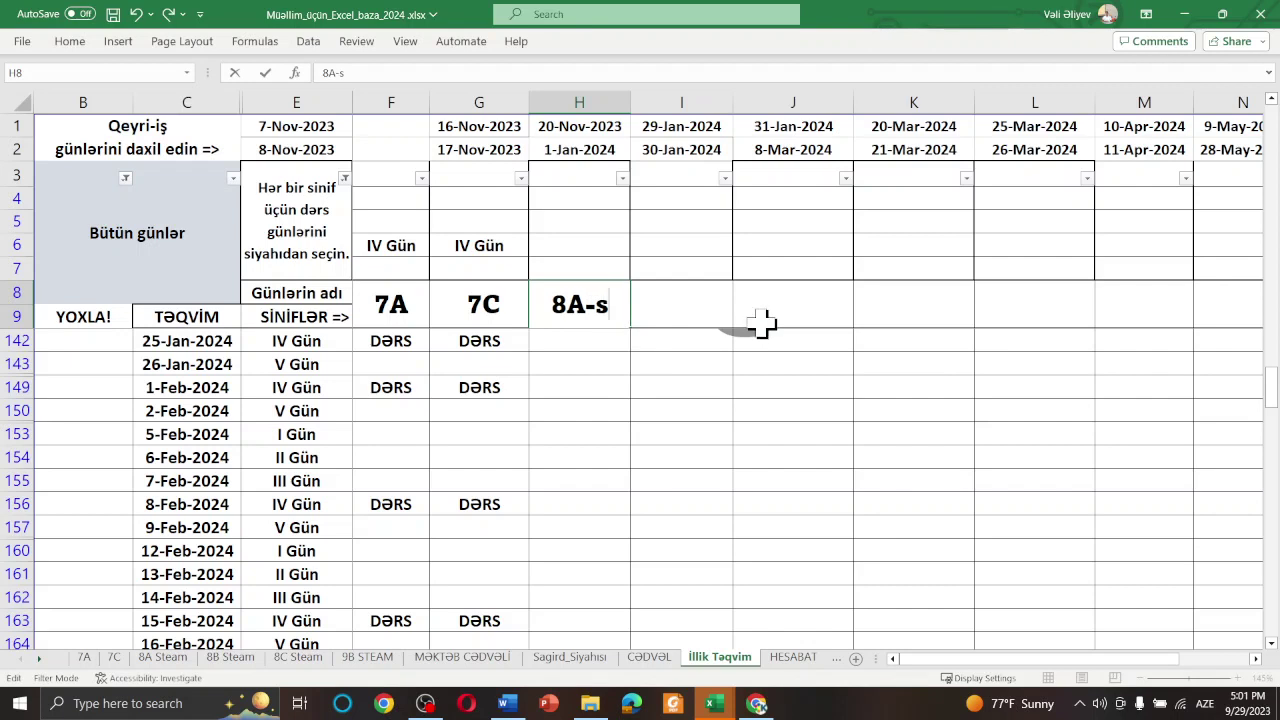
pyautogui.press('Return')
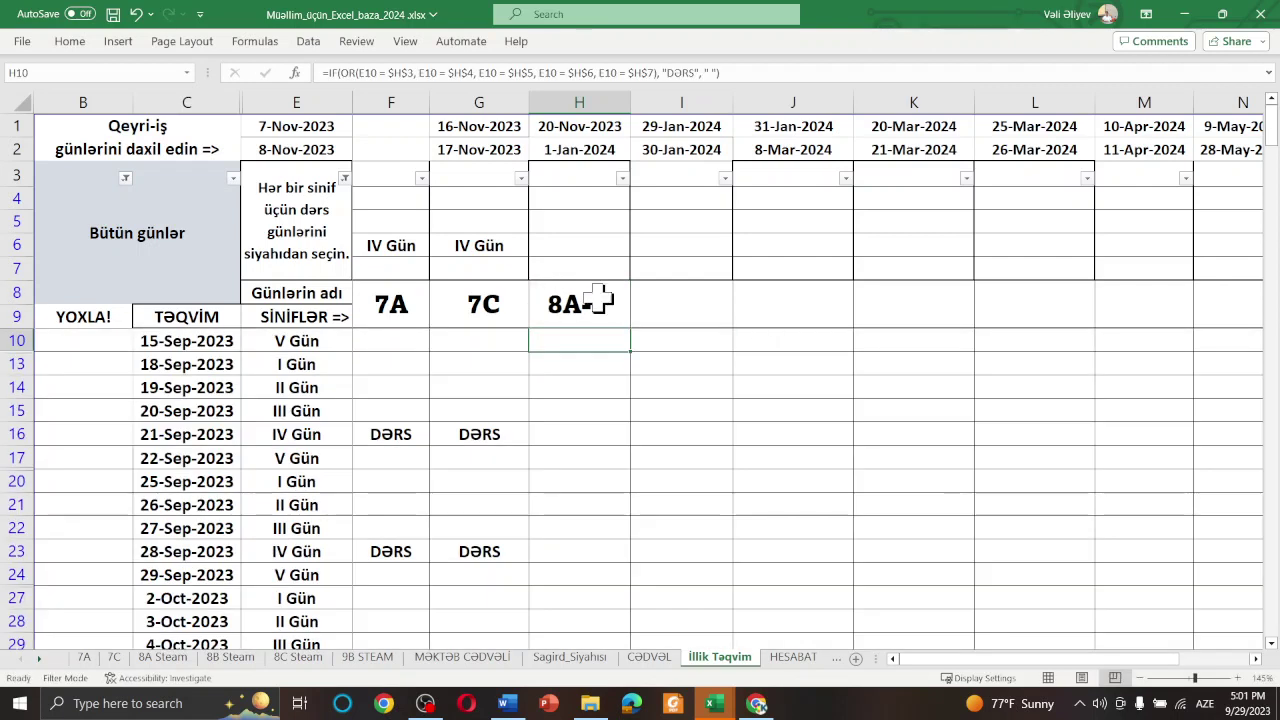
# - Consult the CƏDVƏL timetable once more and set the 8A-s lesson day to IV Gün in row 6 of İllik Təqvim
pyautogui.click(648, 657)
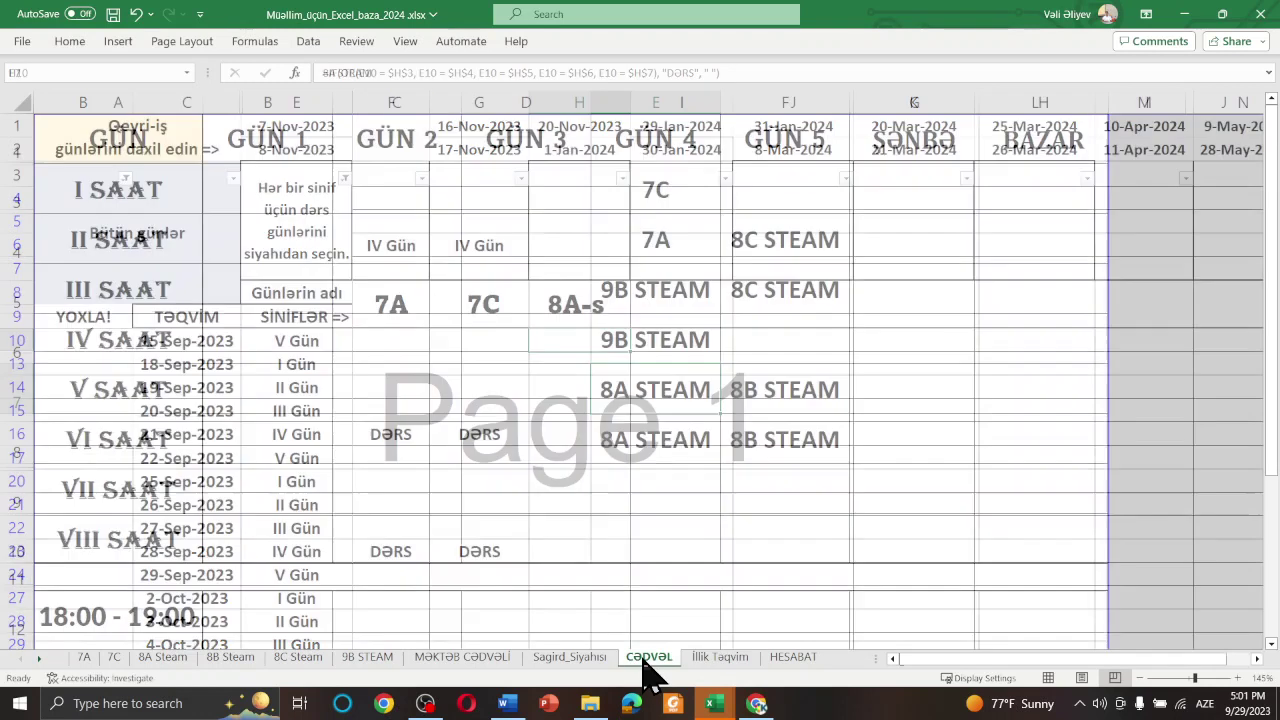
pyautogui.click(719, 657)
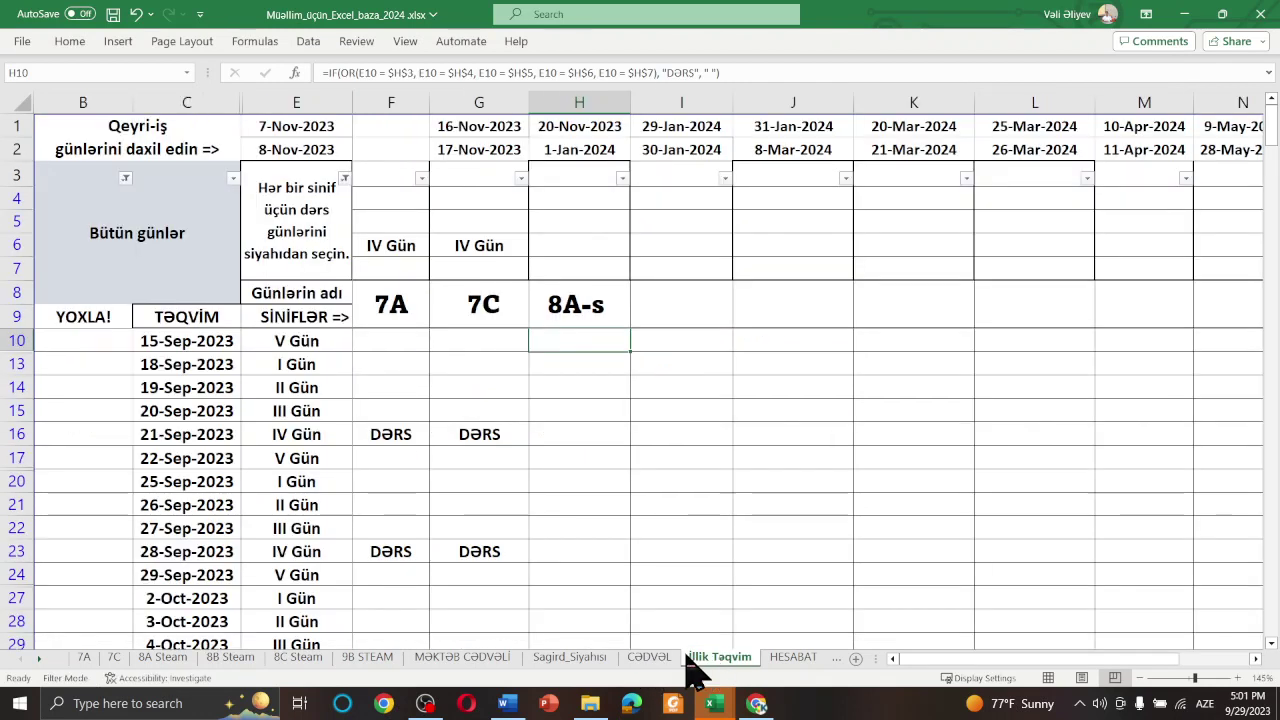
pyautogui.click(607, 241)
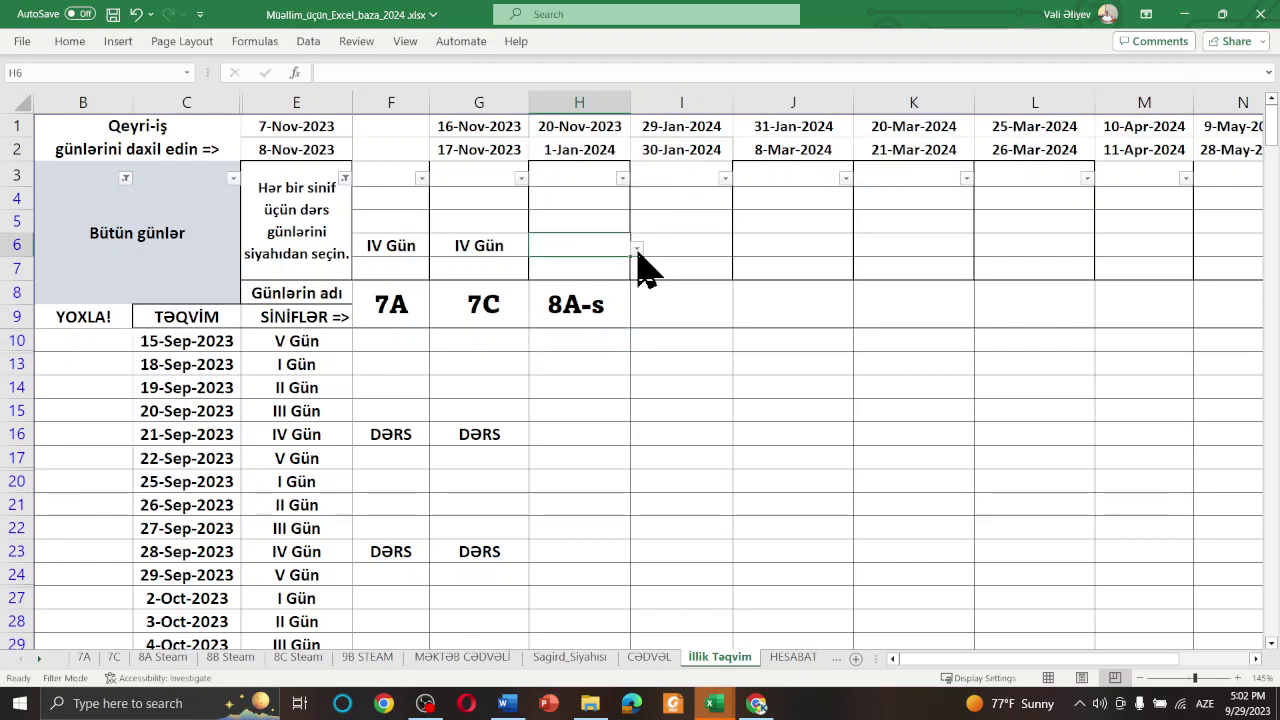
pyautogui.click(637, 252)
pyautogui.click(580, 325)
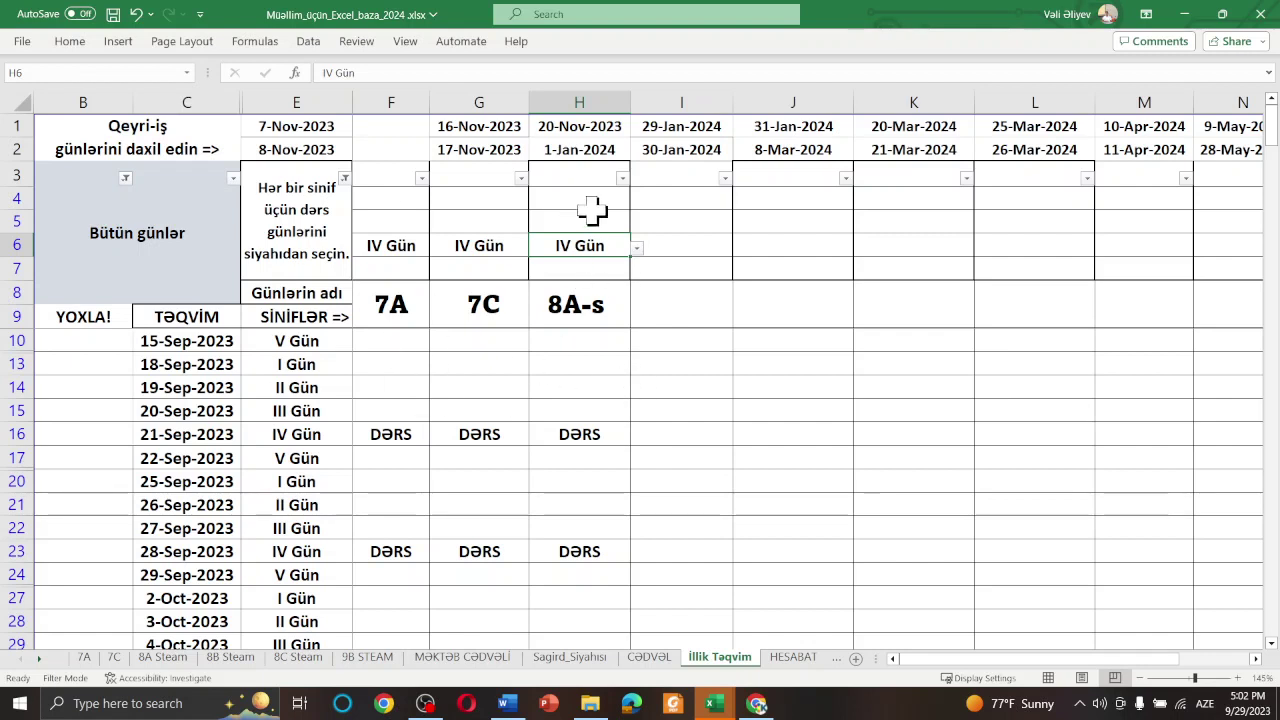
# - Filter the 8A-s column to show only the 8A-s and DƏRS entries
pyautogui.click(622, 178)
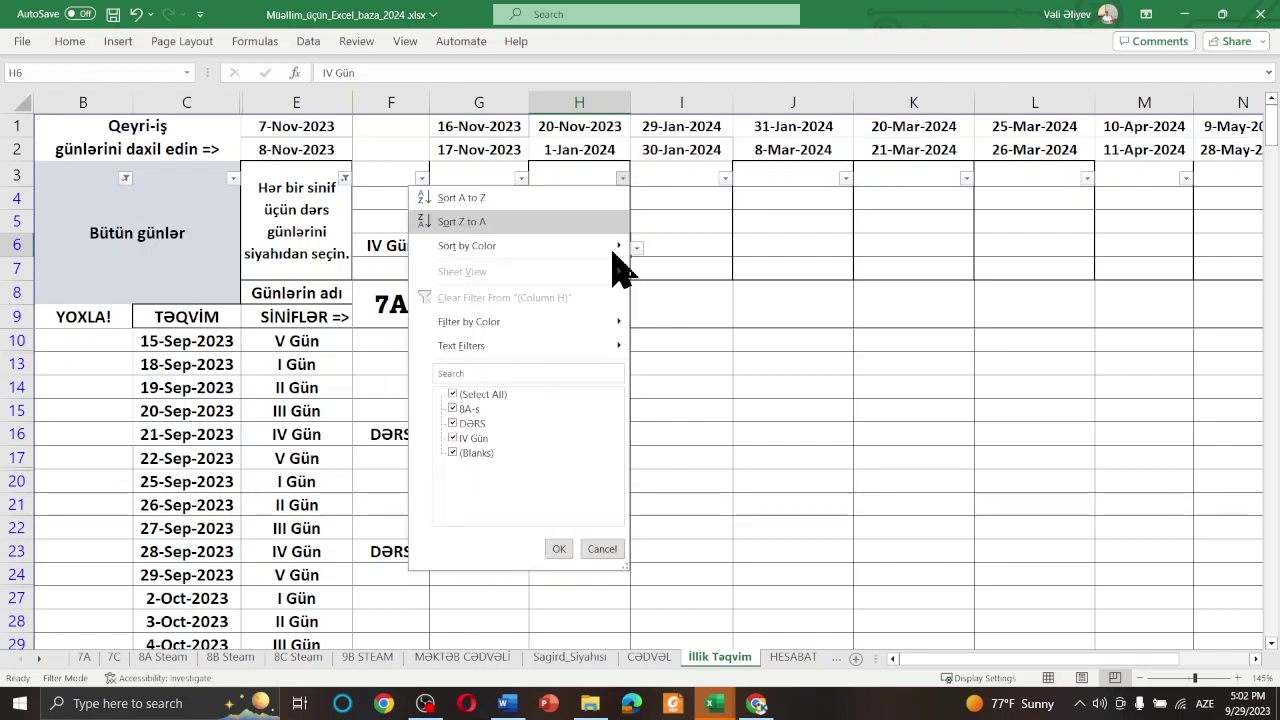
pyautogui.click(490, 395)
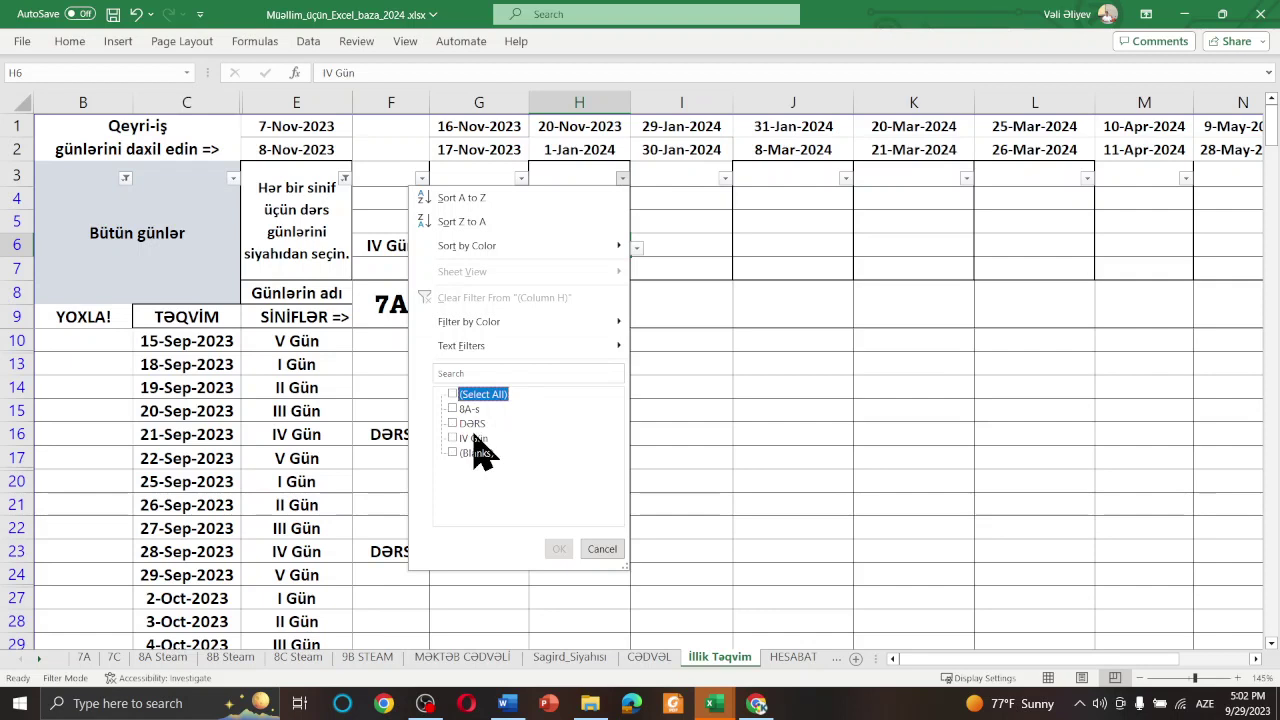
pyautogui.click(476, 424)
pyautogui.click(472, 410)
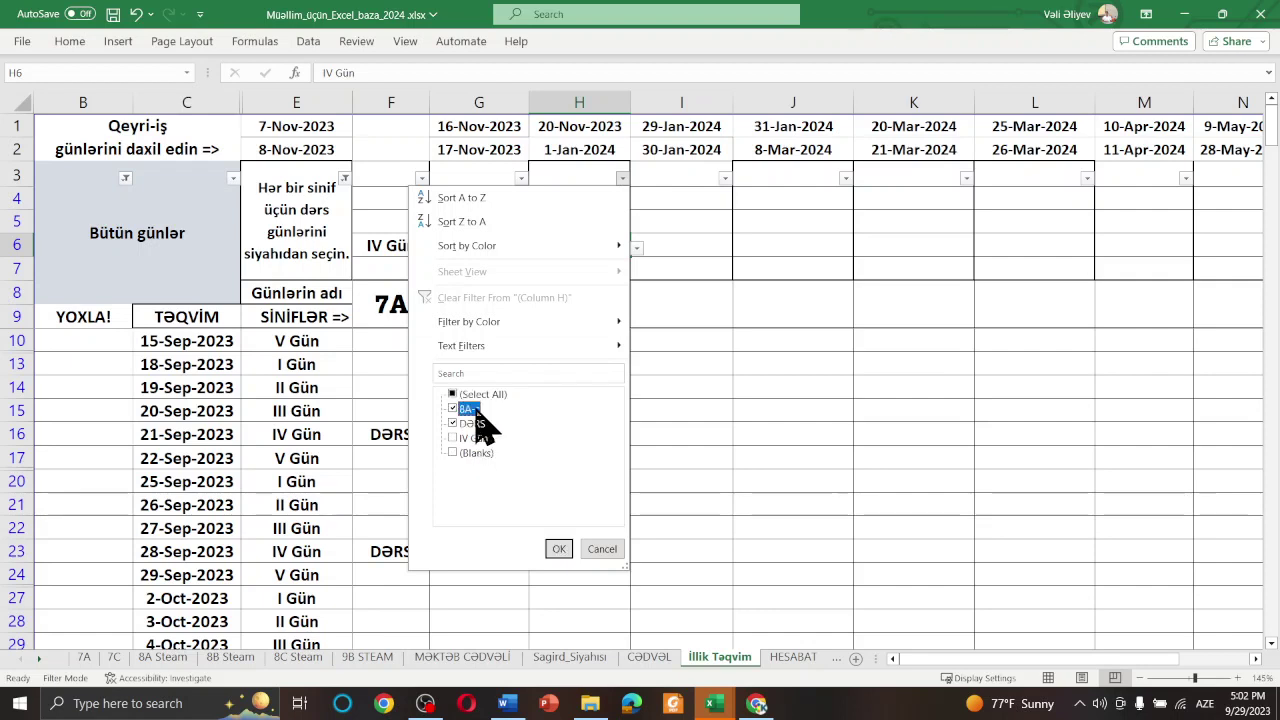
pyautogui.click(559, 549)
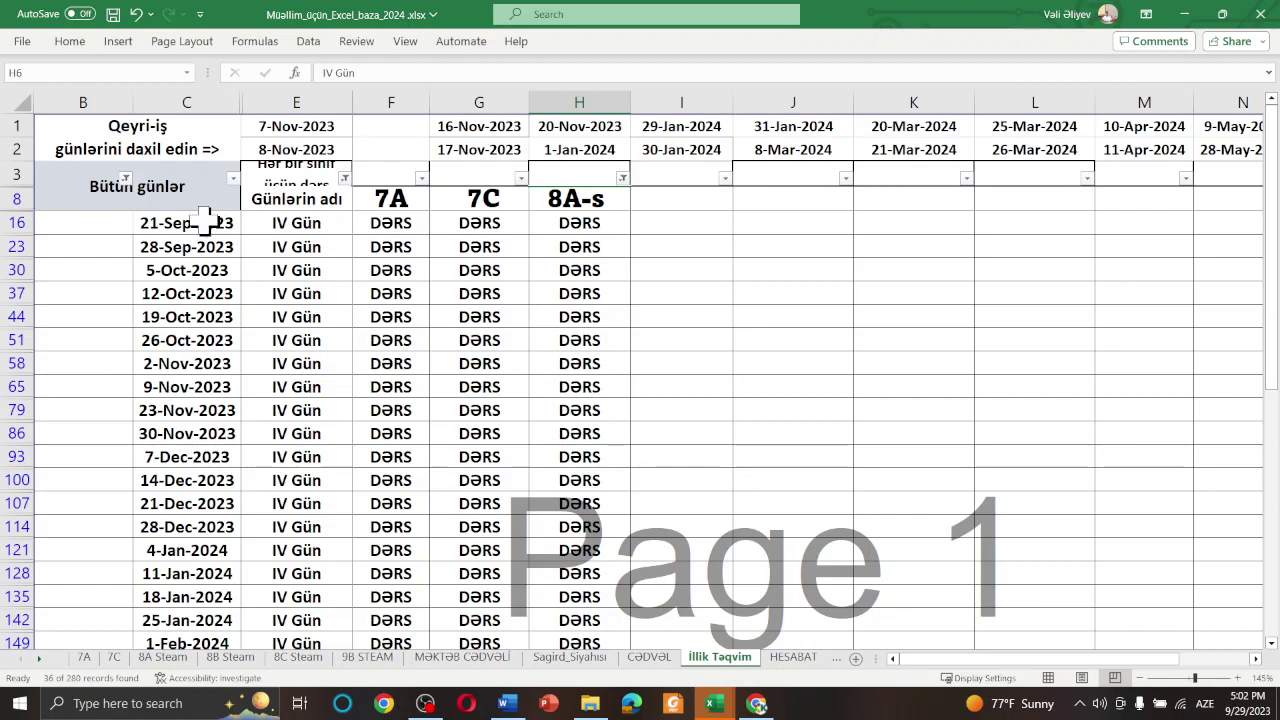
# - Copy the filtered TƏQVİM dates from 28-Sep-2023 through 13-Jun-2024
pyautogui.moveTo(203, 221); pyautogui.dragTo(178, 657)
pyautogui.scroll(6, 177, 363)
pyautogui.click(177, 290)
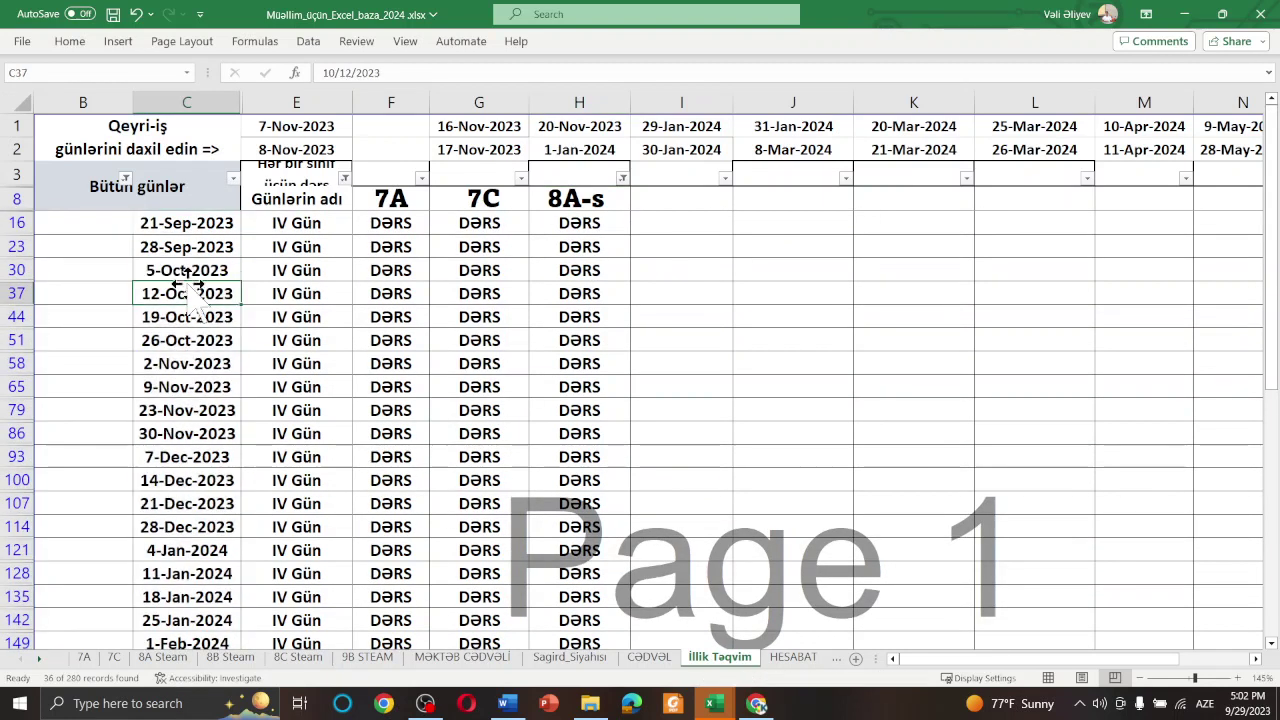
pyautogui.moveTo(190, 253); pyautogui.dragTo(188, 590)
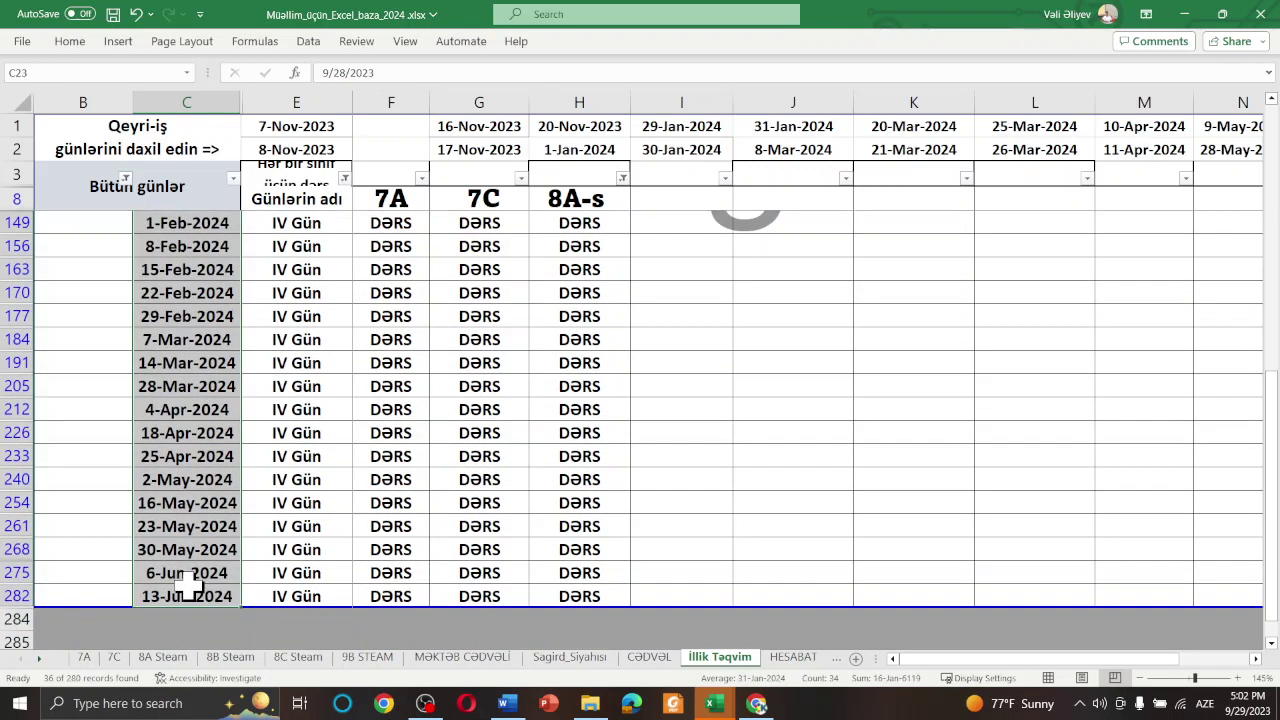
pyautogui.hotkey('ctrl', 'c')
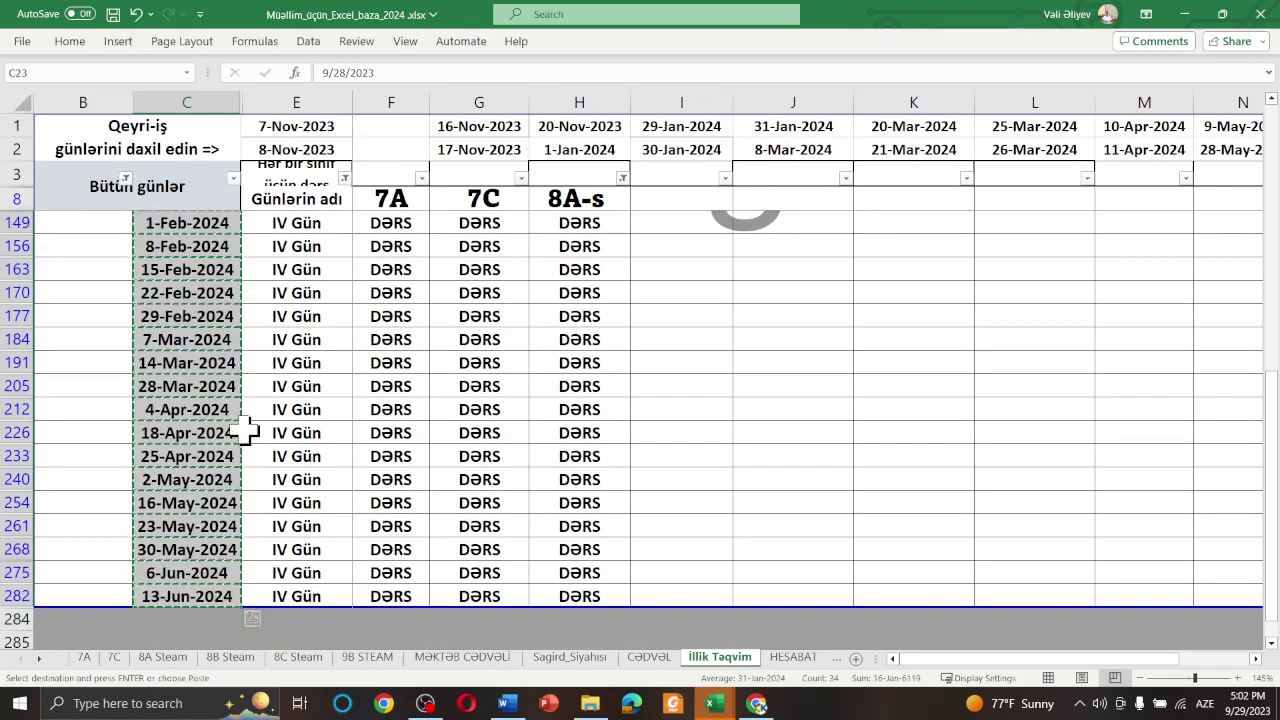
pyautogui.scroll(7, 240, 400)
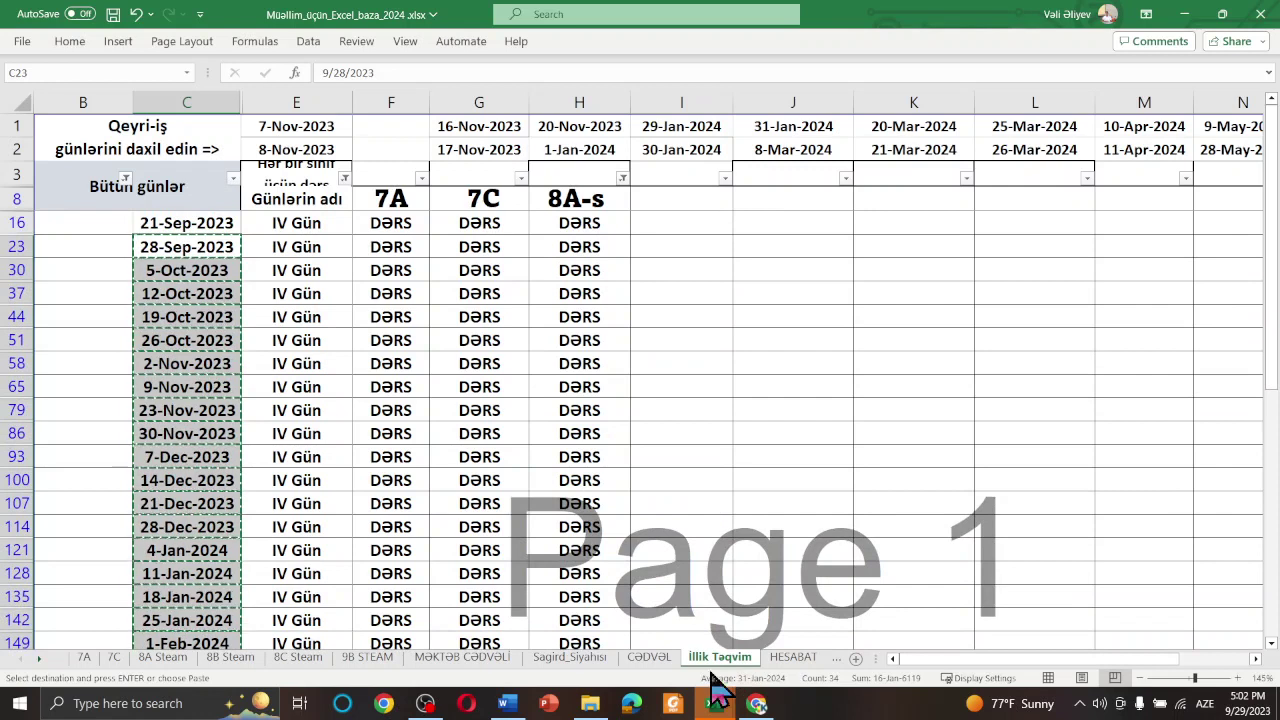
# - Switch to the Word plan and paste the copied dates into the STEAM – 8A table's Təqvim column, starting at lesson 2
pyautogui.moveTo(716, 703)
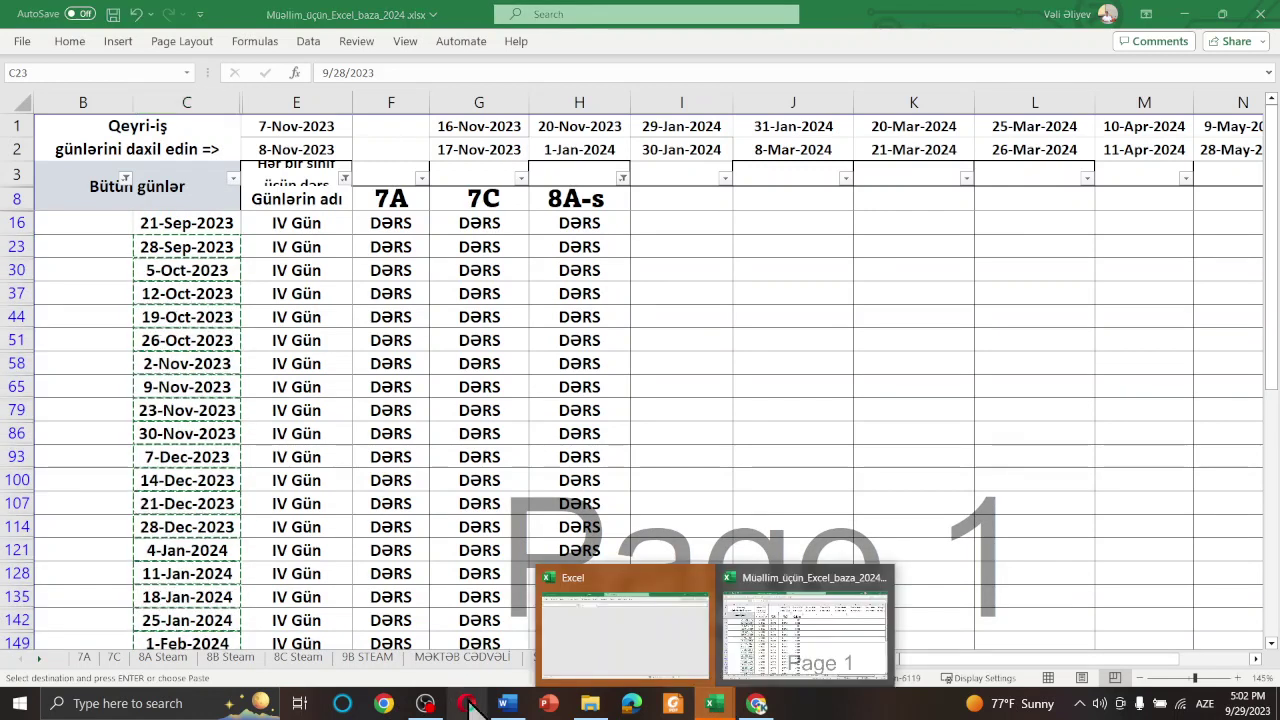
pyautogui.click(508, 704)
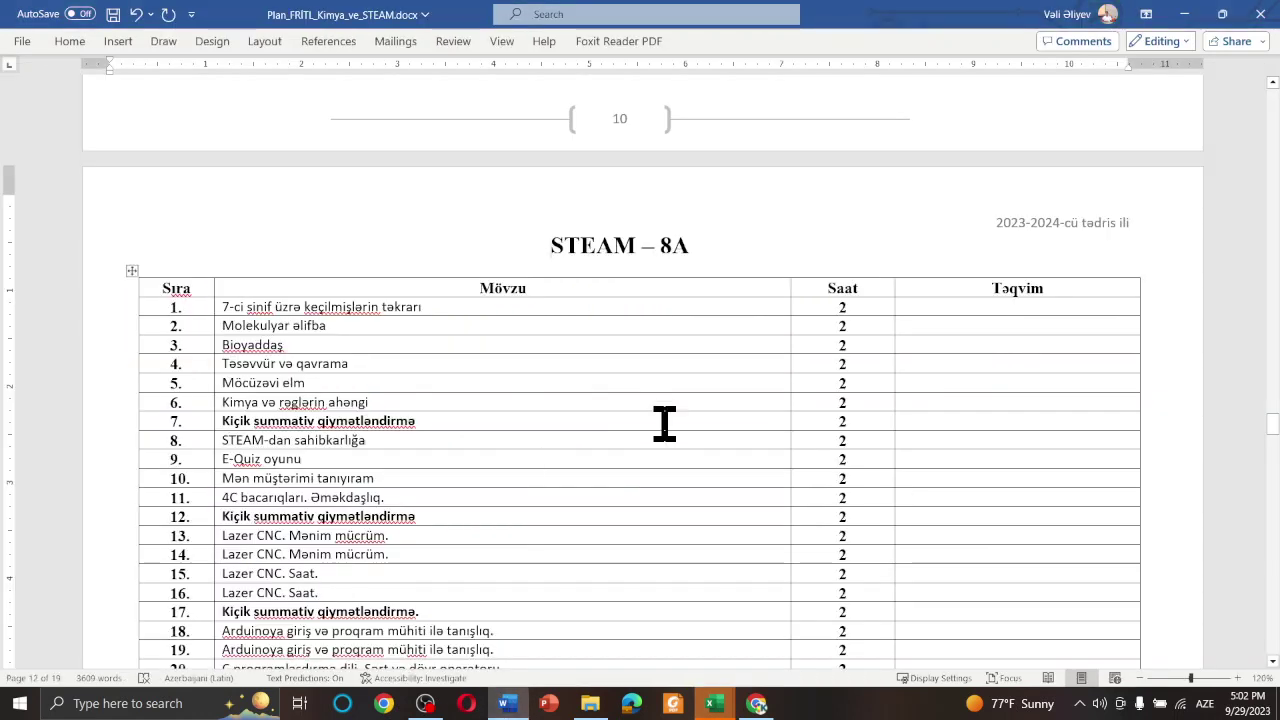
pyautogui.click(991, 306)
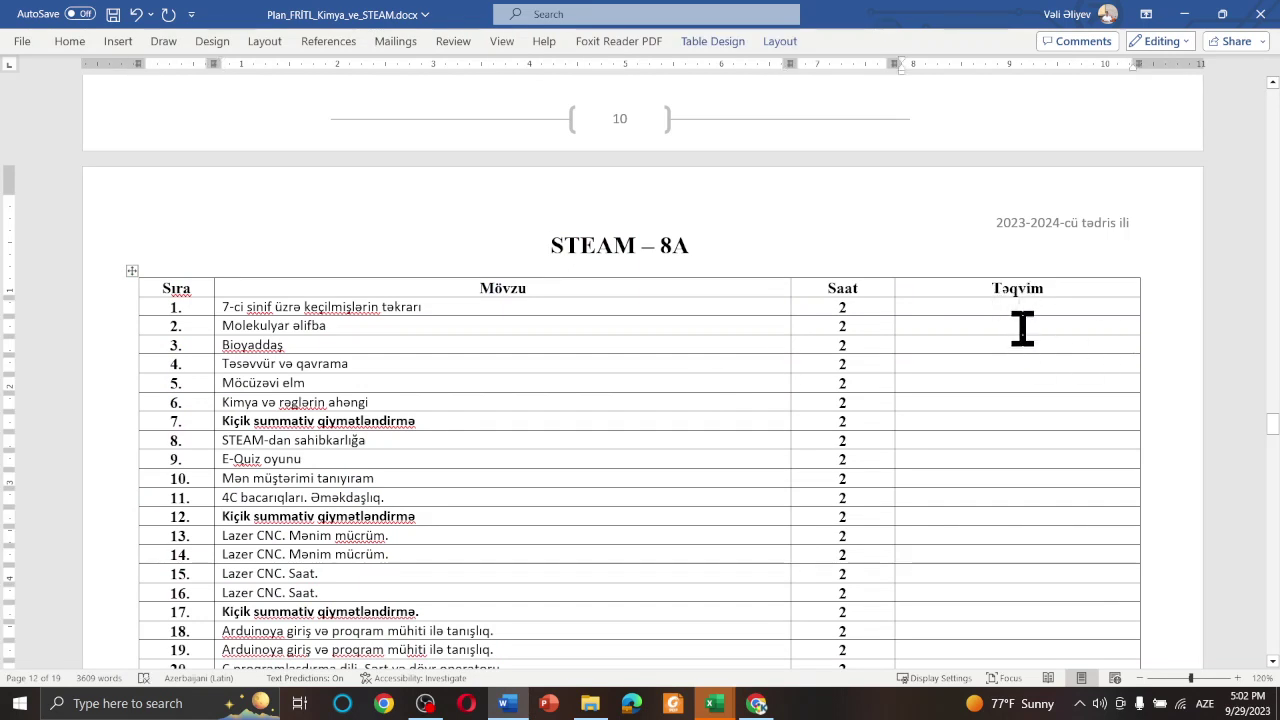
pyautogui.hotkey('alt', 'shift')
pyautogui.rightClick(1020, 326)
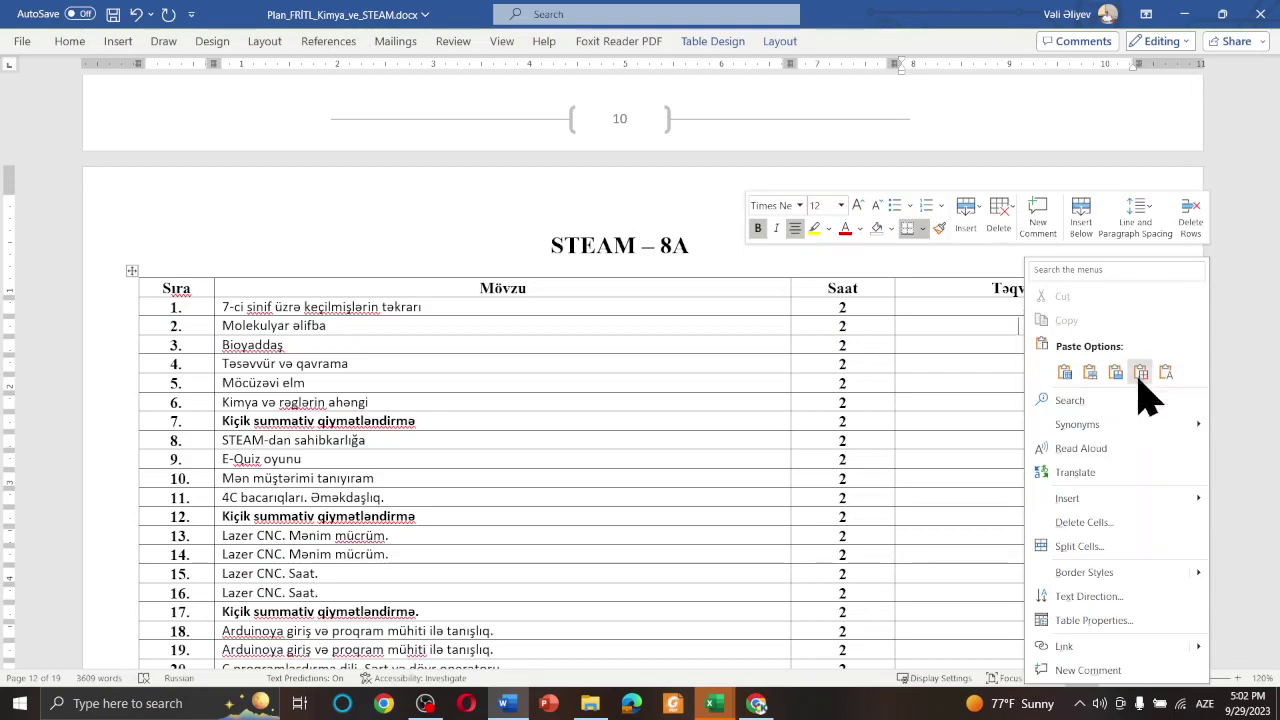
pyautogui.click(1141, 373)
pyautogui.click(1141, 373)
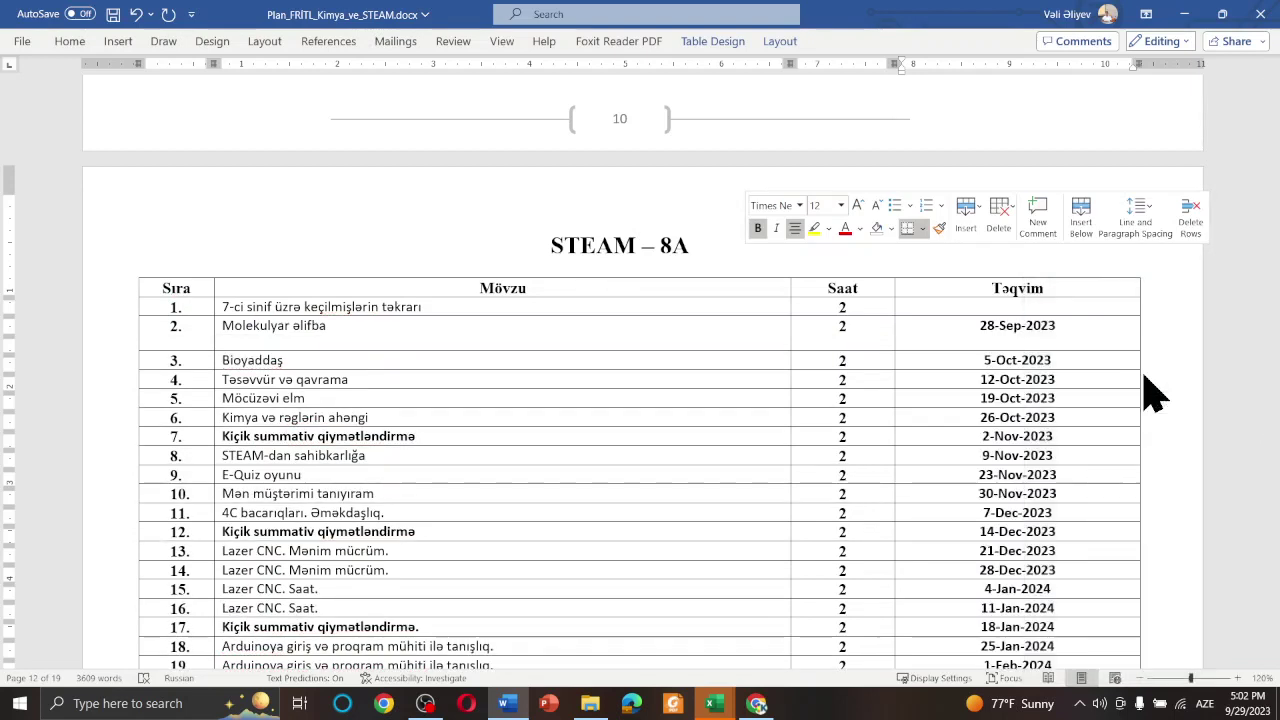
# - Copy the STEAM – 8A lesson 2 date into lesson 1's Təqvim cell and change it to 21-Sep-2023
pyautogui.click(1038, 298)
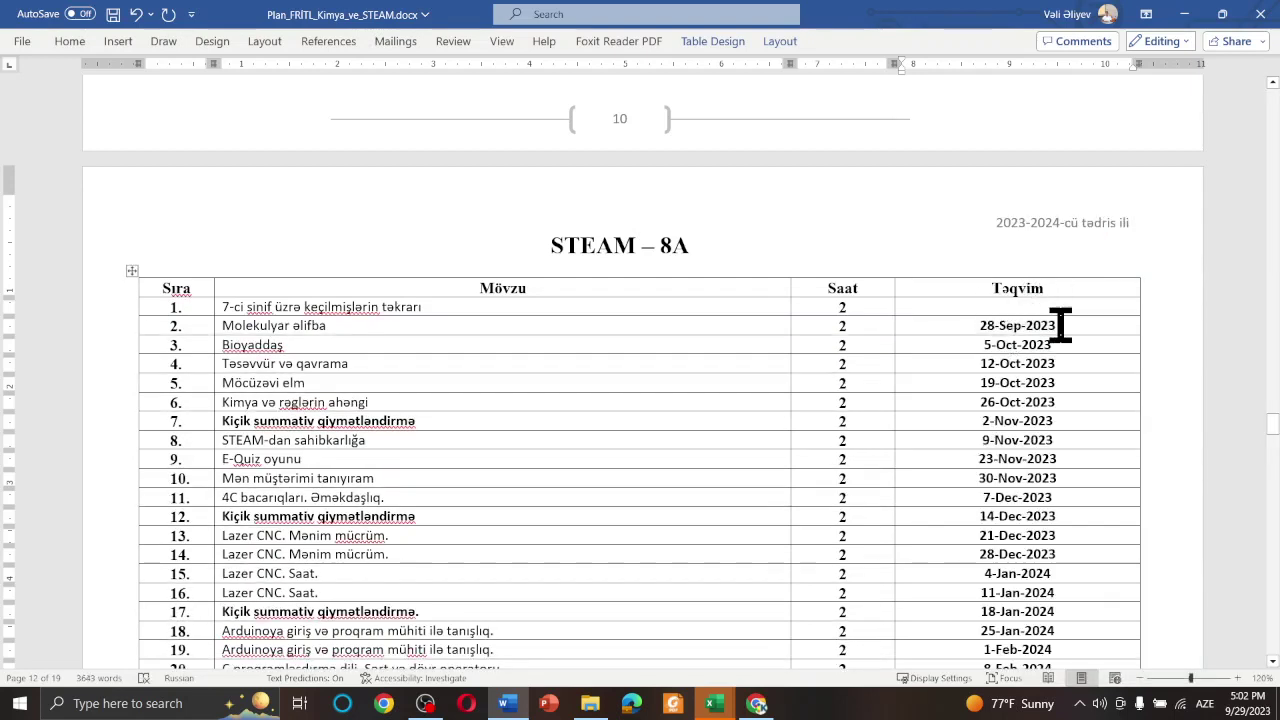
pyautogui.doubleClick(1051, 325)
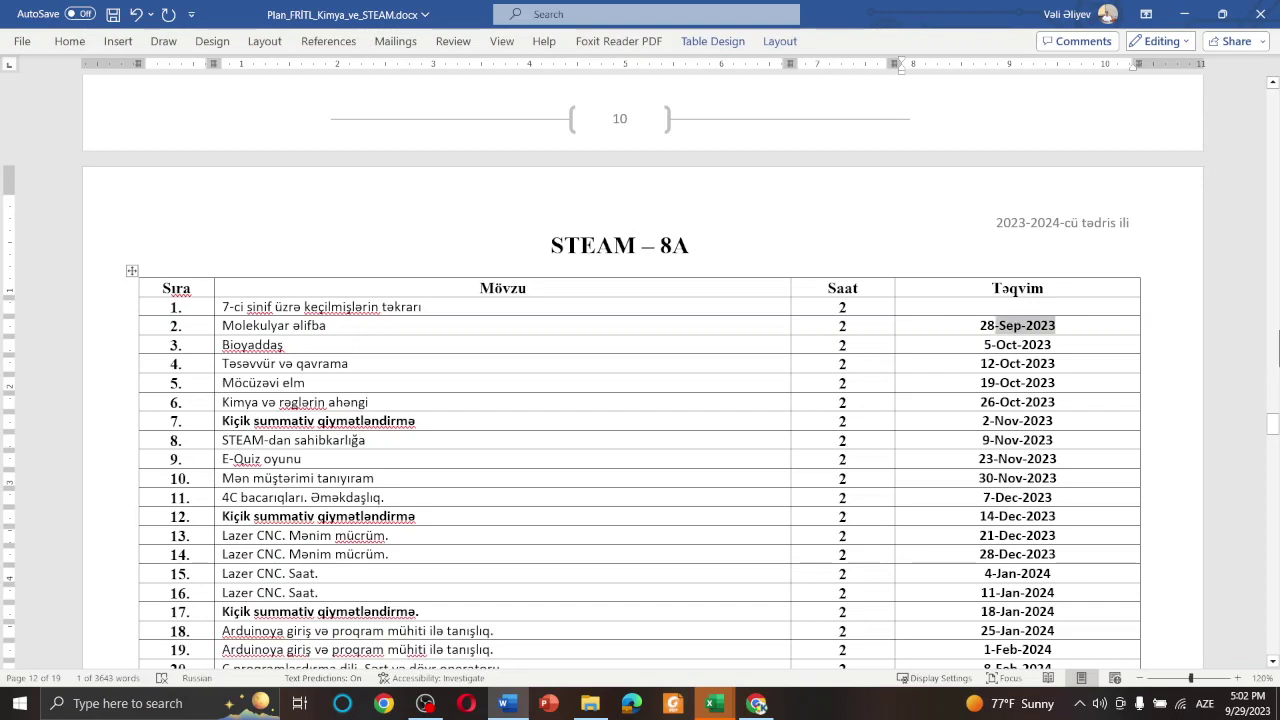
pyautogui.click(1051, 325)
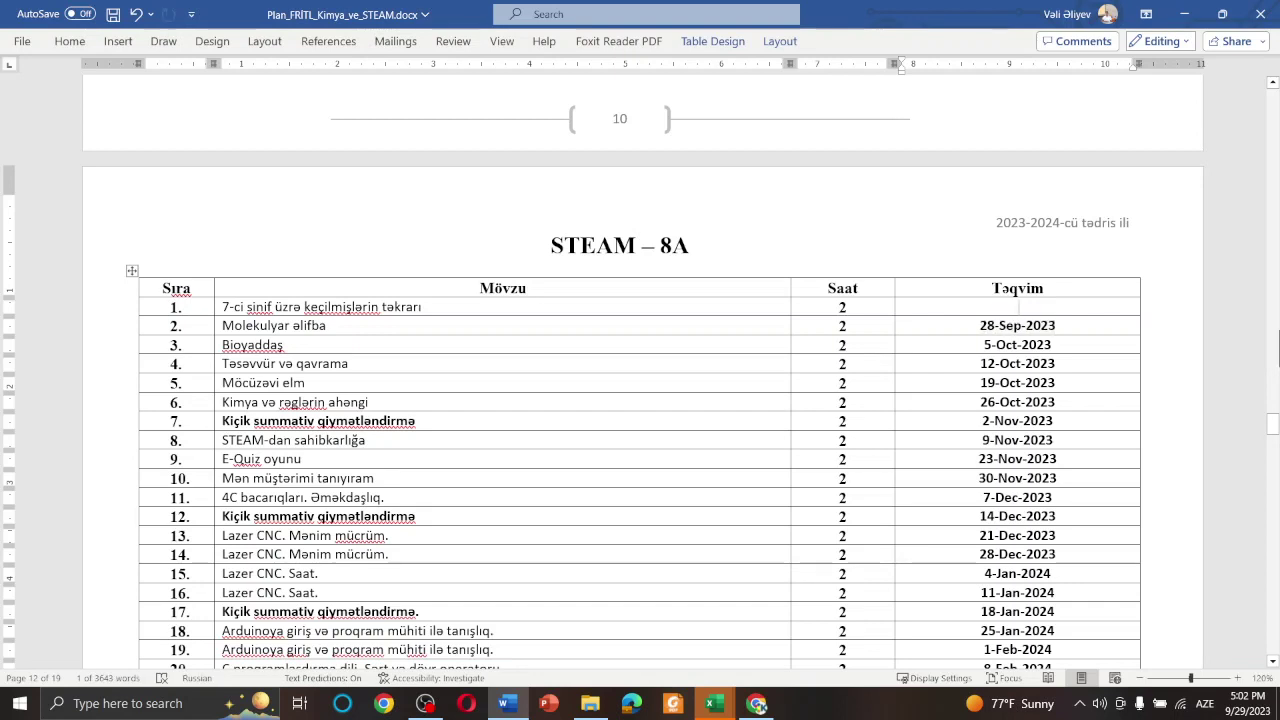
pyautogui.hotkey('ctrl', 'v')
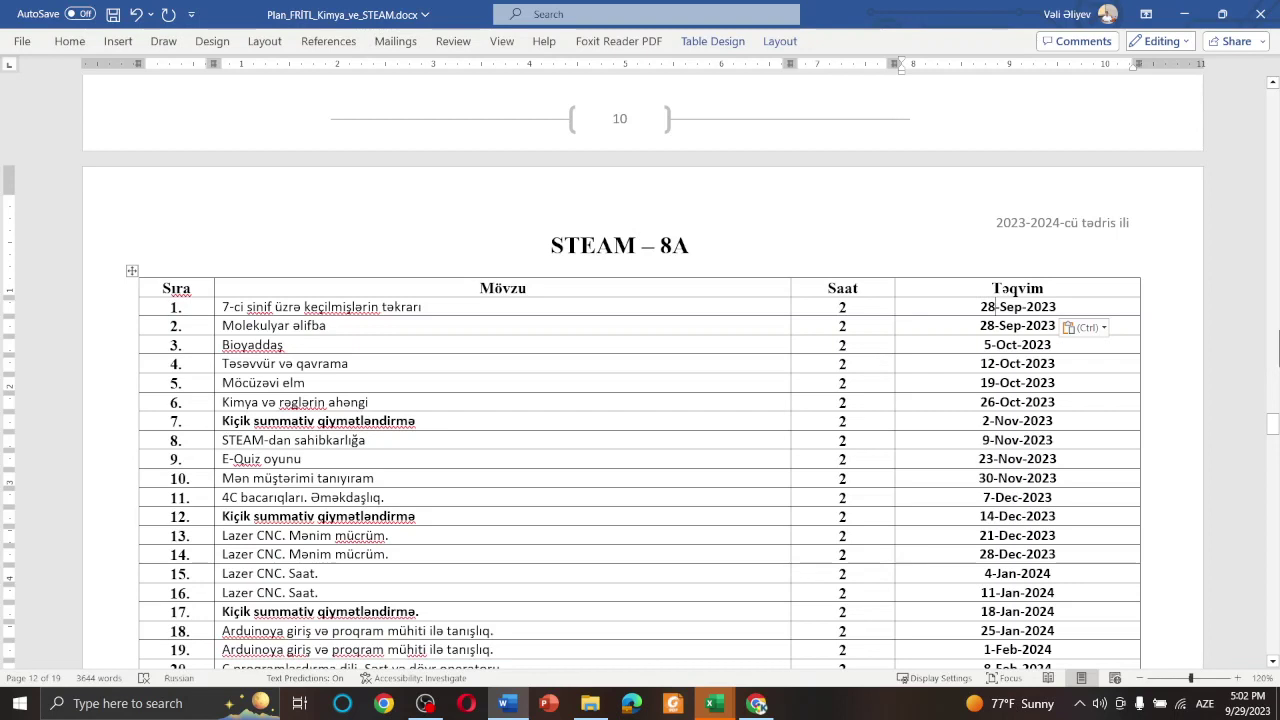
pyautogui.write('1')
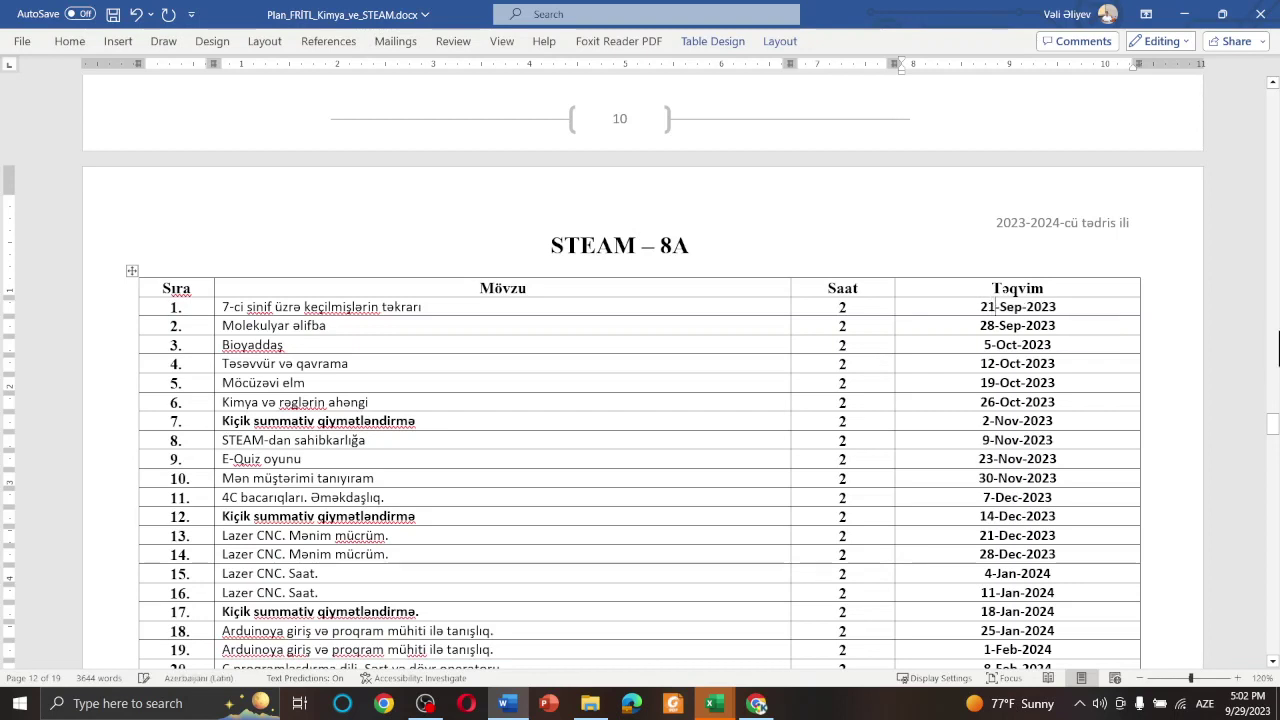
# - Check the STEAM – 8A Təqvim dates through lesson 35 and go to the STEAM – 8B table
pyautogui.scroll(-15, 912, 395)
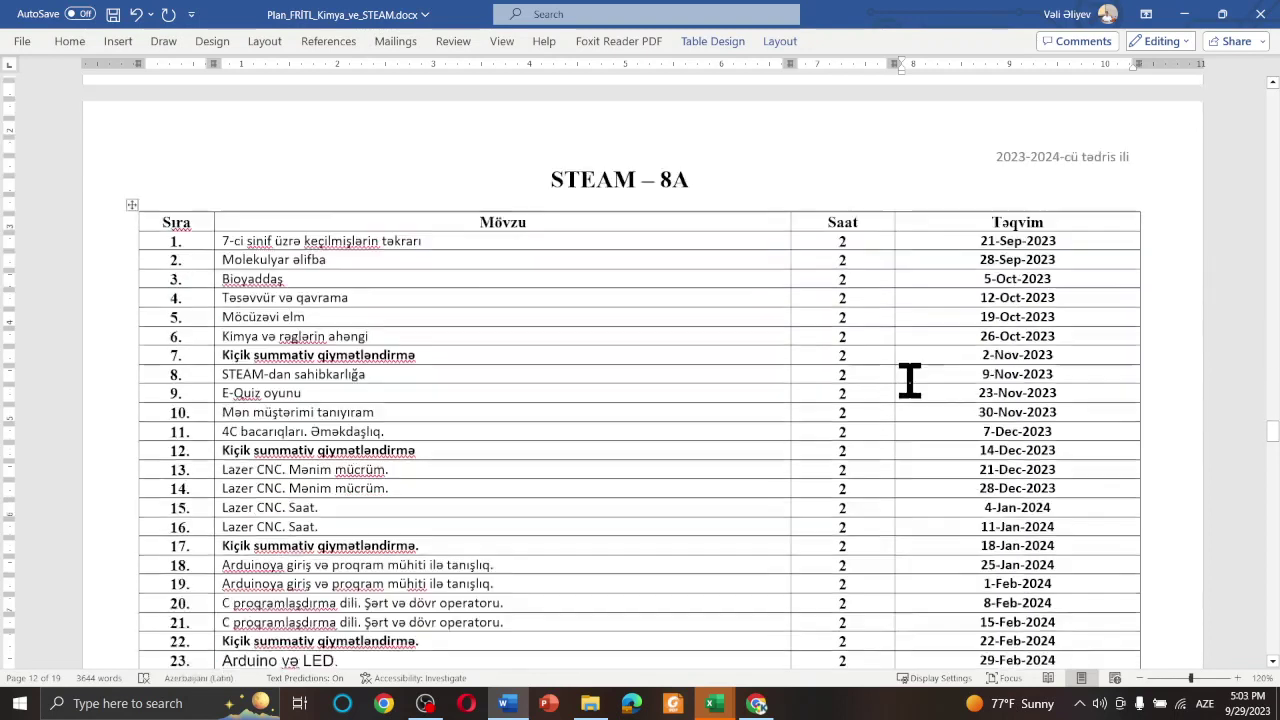
pyautogui.scroll(-12, 910, 380)
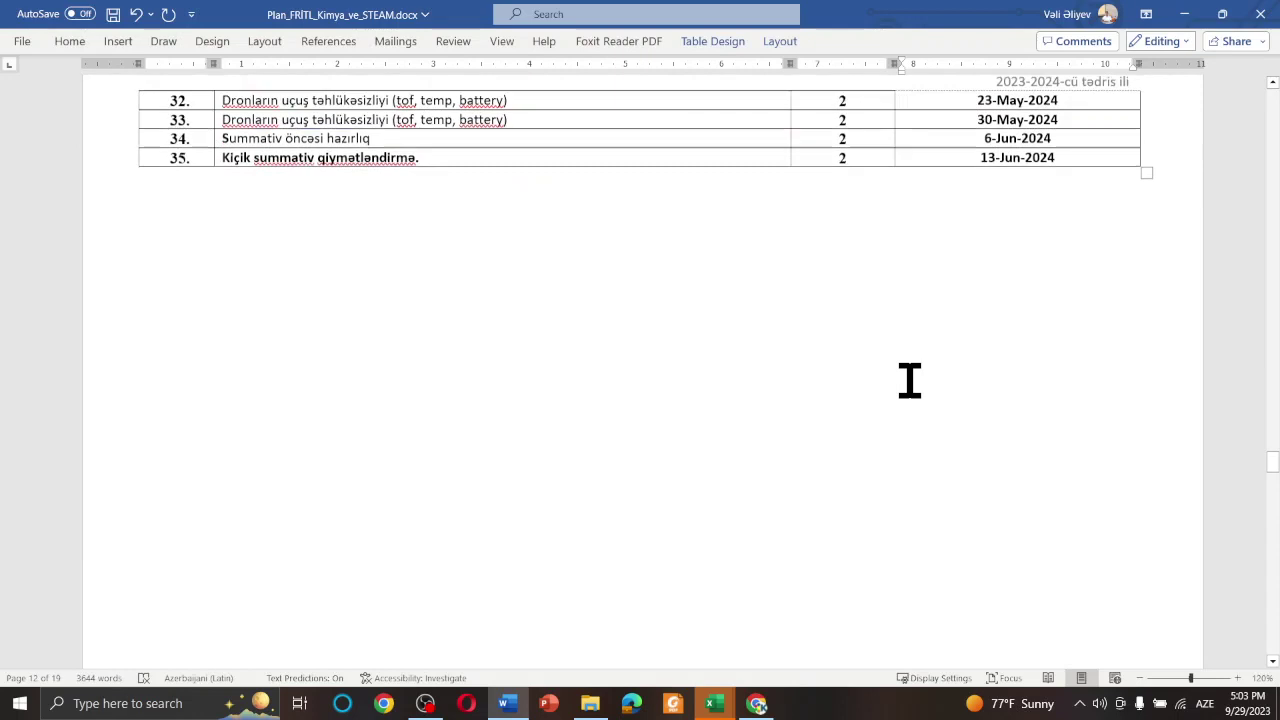
pyautogui.click(735, 196)
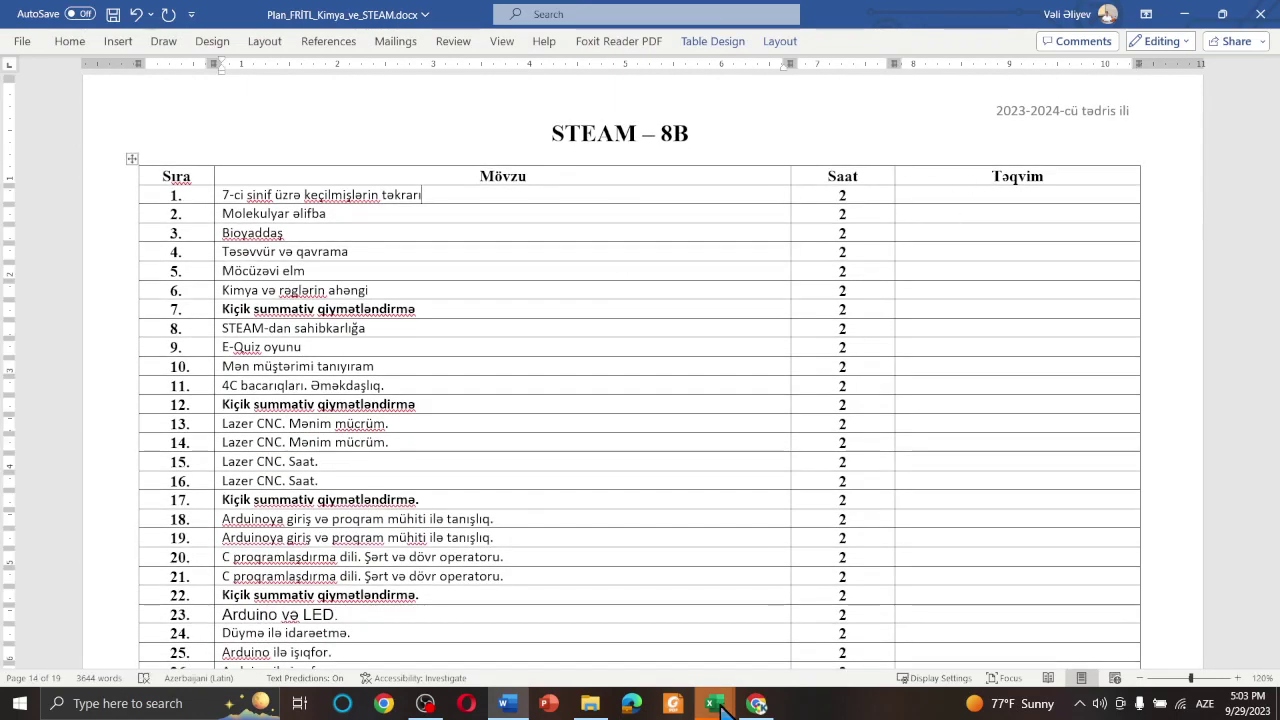
# - Switch to the Excel workbook, look up the 8B STEAM day in the CƏDVƏL timetable and return to İllik Təqvim
pyautogui.moveTo(725, 708)
pyautogui.click(700, 600)
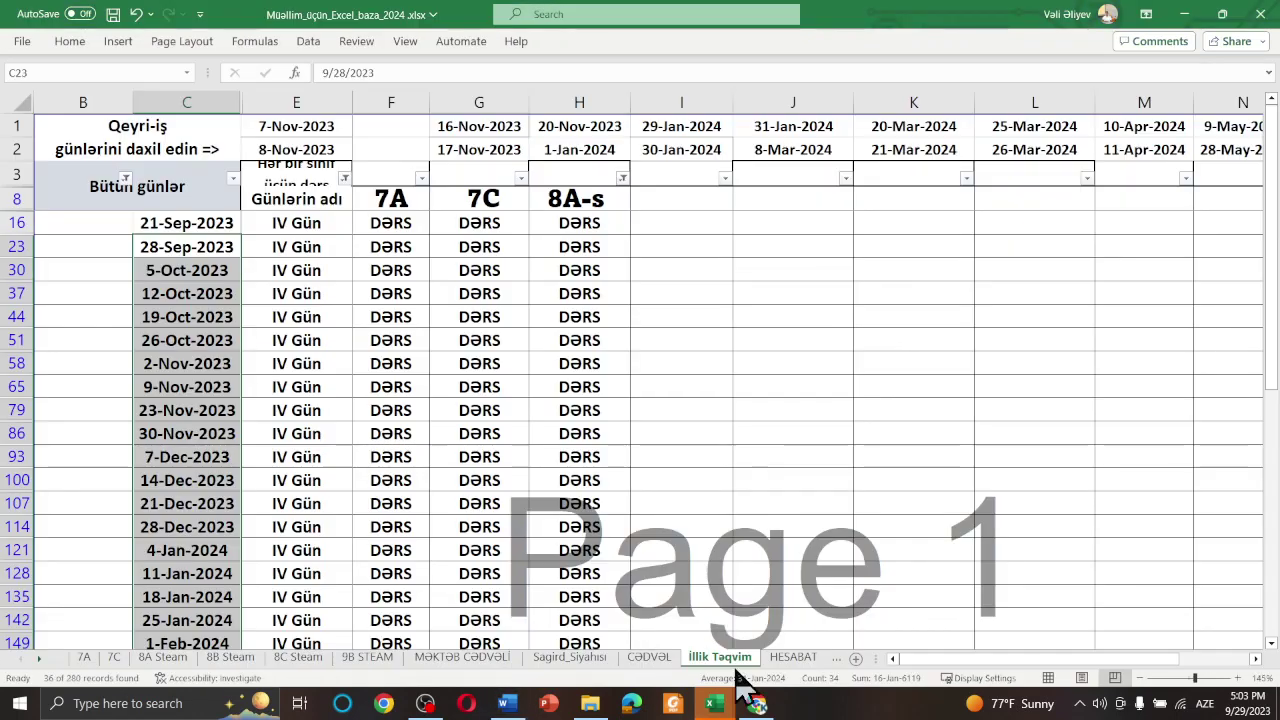
pyautogui.click(655, 658)
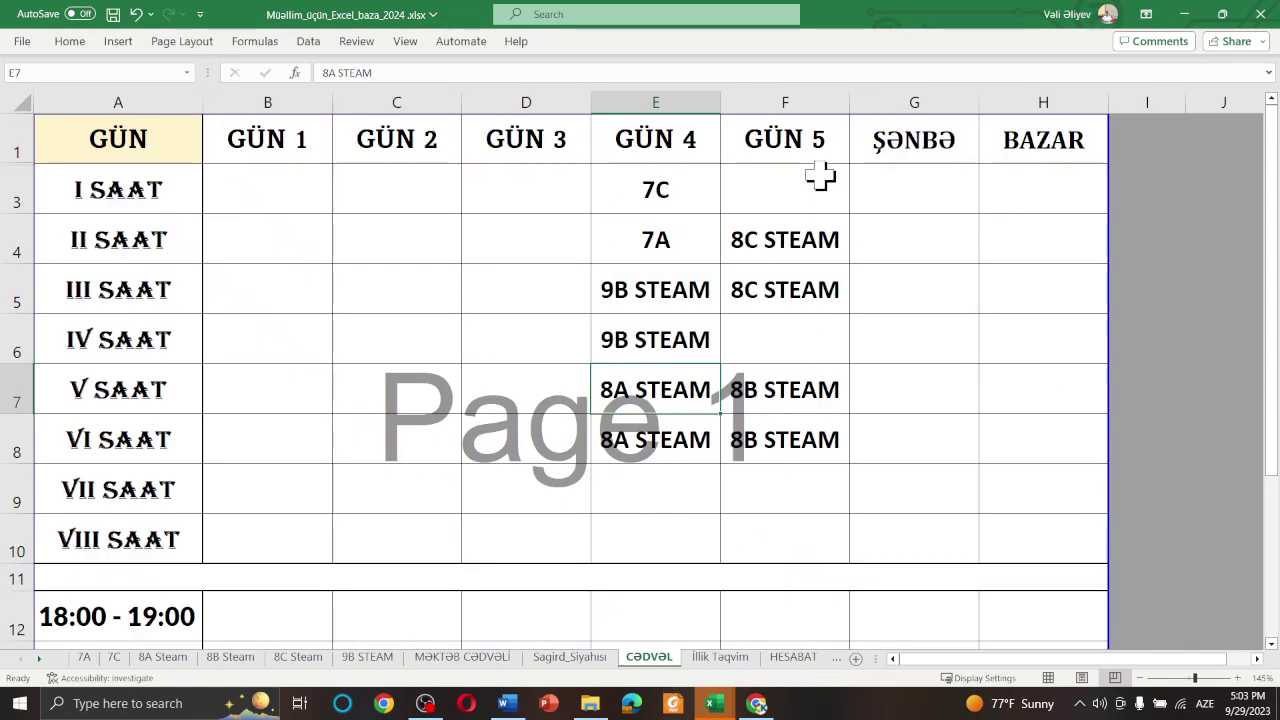
pyautogui.click(724, 658)
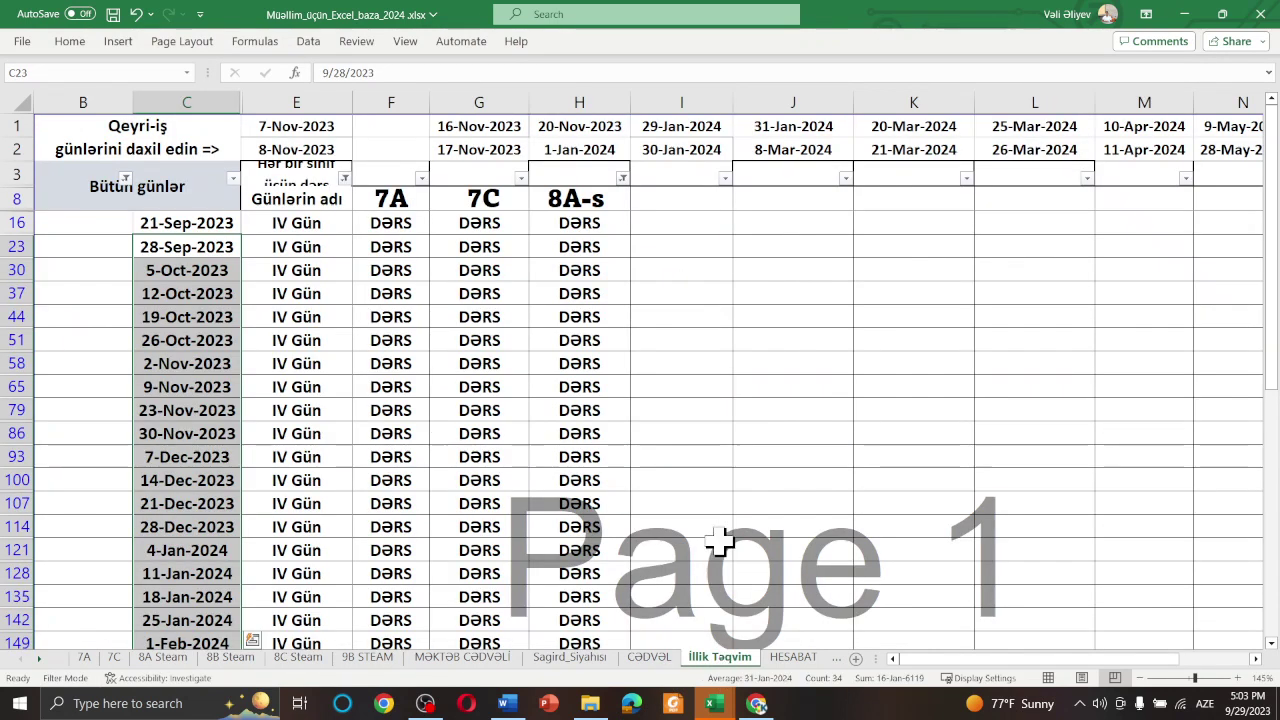
# - Undo the 8A-s column filter to bring back every weekday row and switch to the Word plan's STEAM – 8B table
pyautogui.click(666, 226)
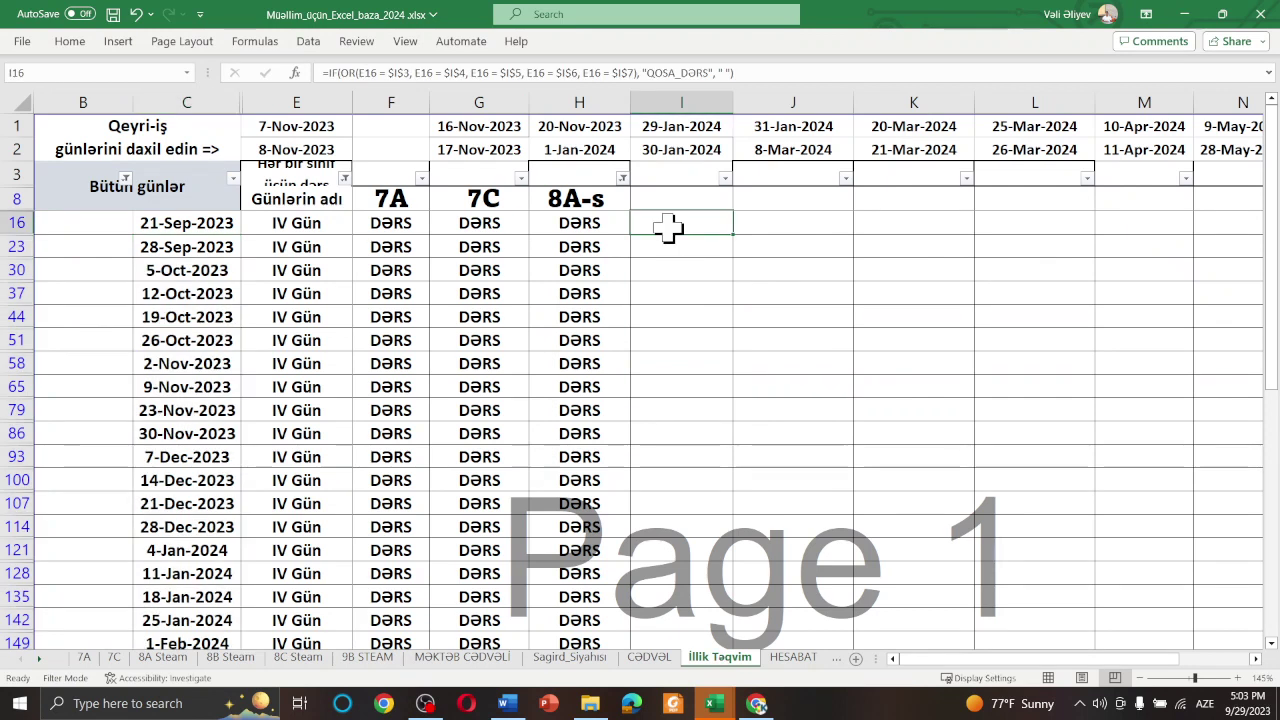
pyautogui.scroll(2, 685, 330)
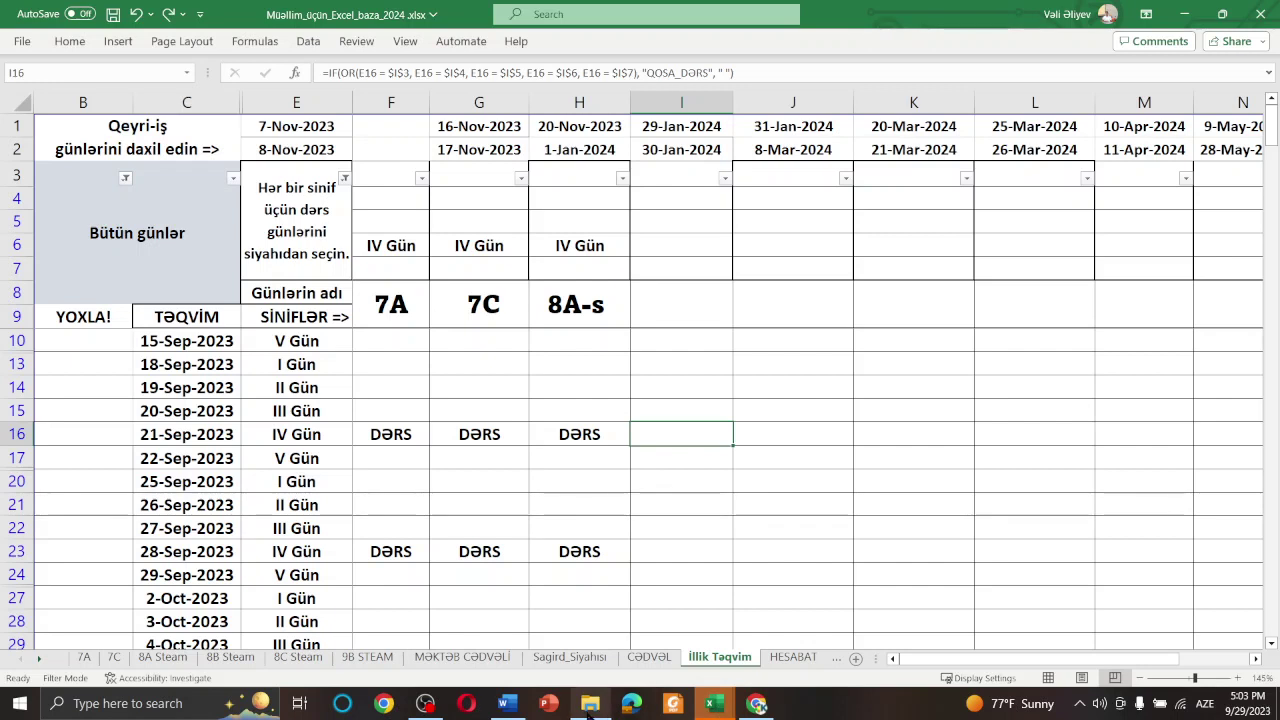
pyautogui.click(508, 704)
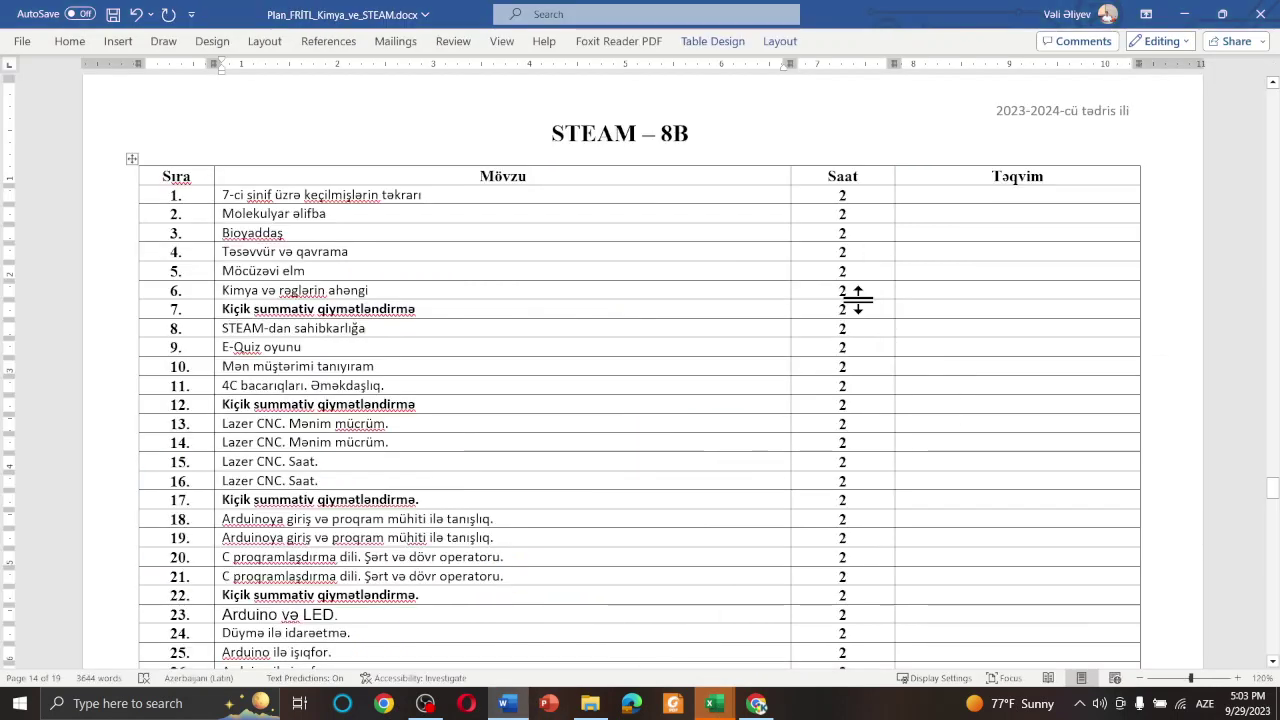
# - Review the STEAM – 8A dates in the Word plan, then look up the 8B STEAM day in the Excel workbook's CƏDVƏL timetable
pyautogui.scroll(20, 858, 298)
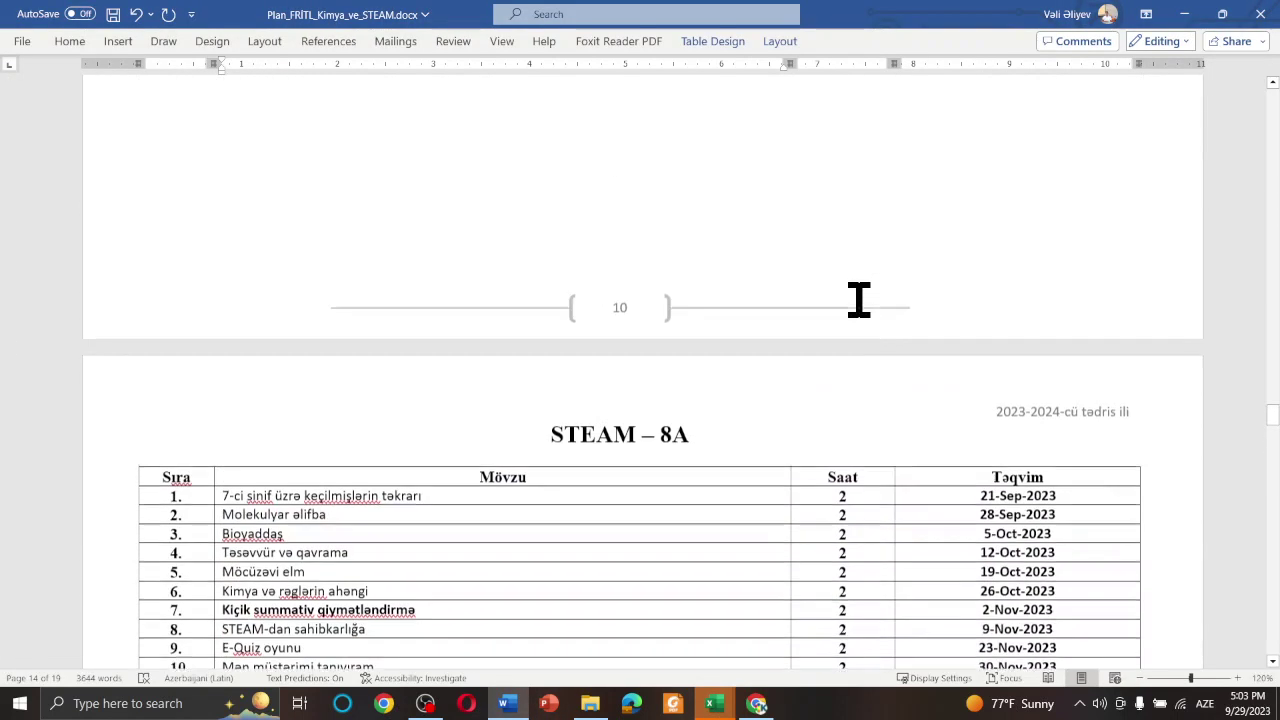
pyautogui.scroll(-4, 857, 330)
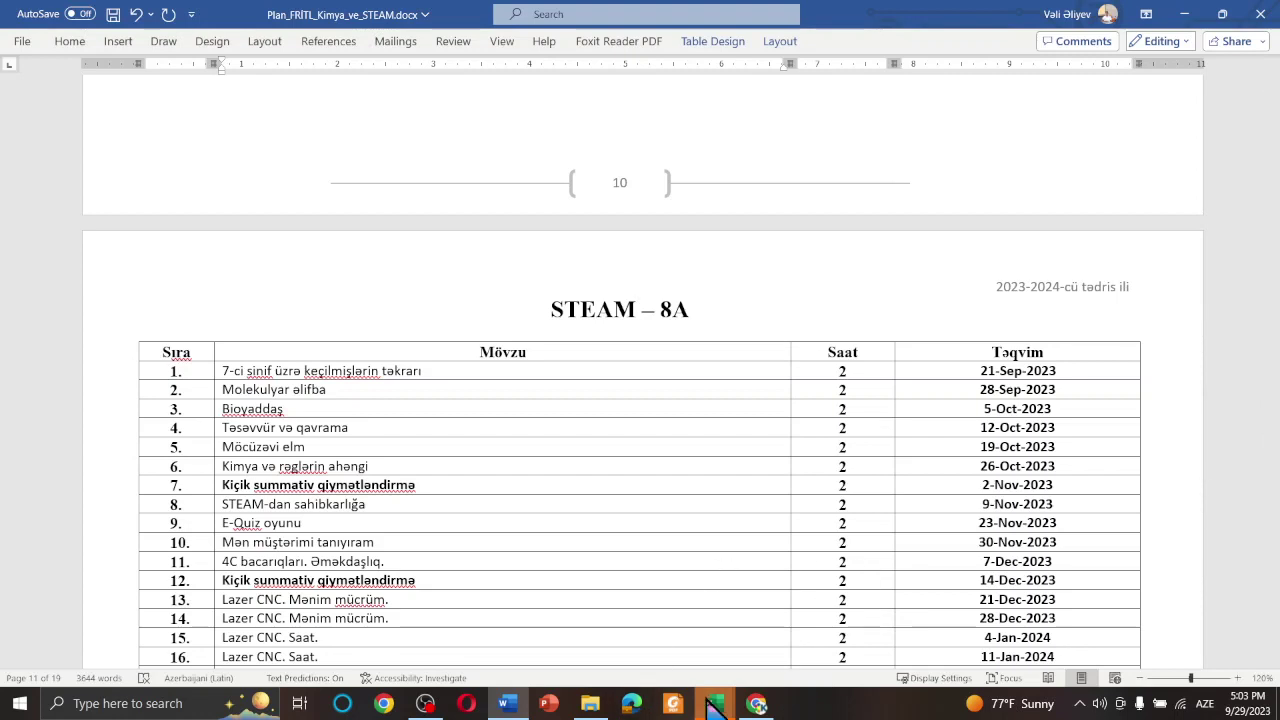
pyautogui.moveTo(716, 705)
pyautogui.click(790, 630)
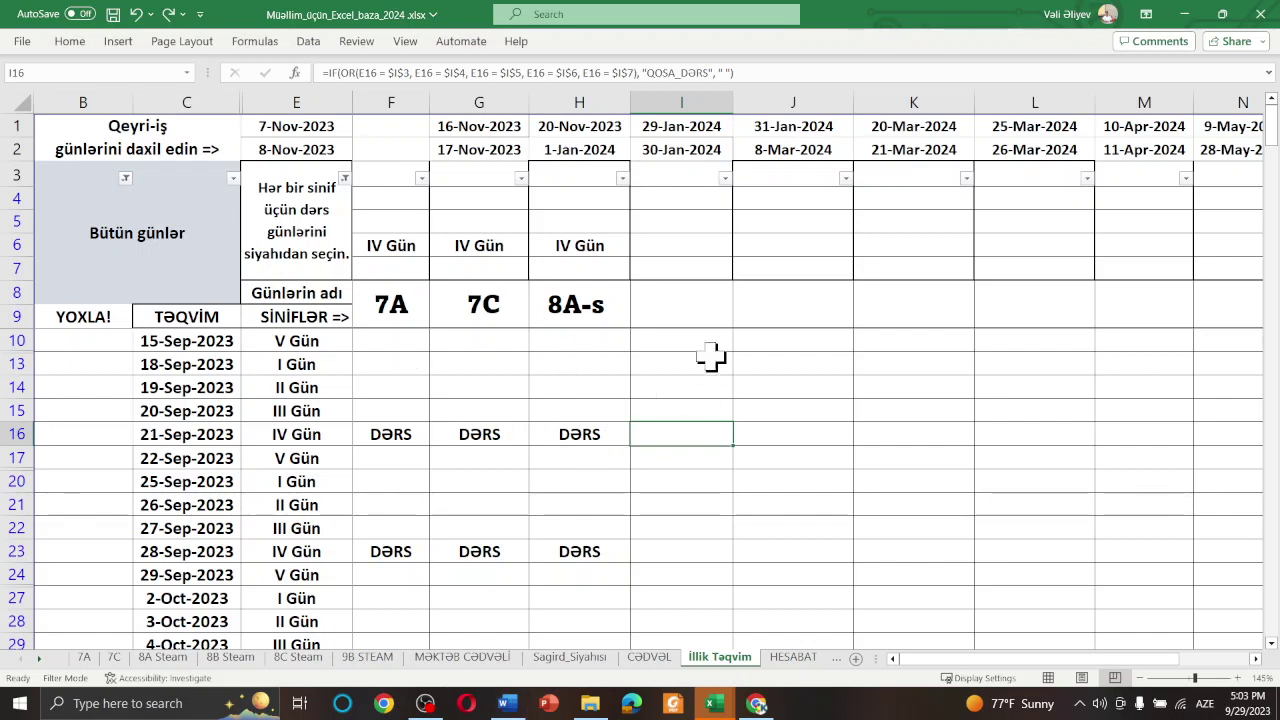
pyautogui.click(650, 657)
pyautogui.click(788, 349)
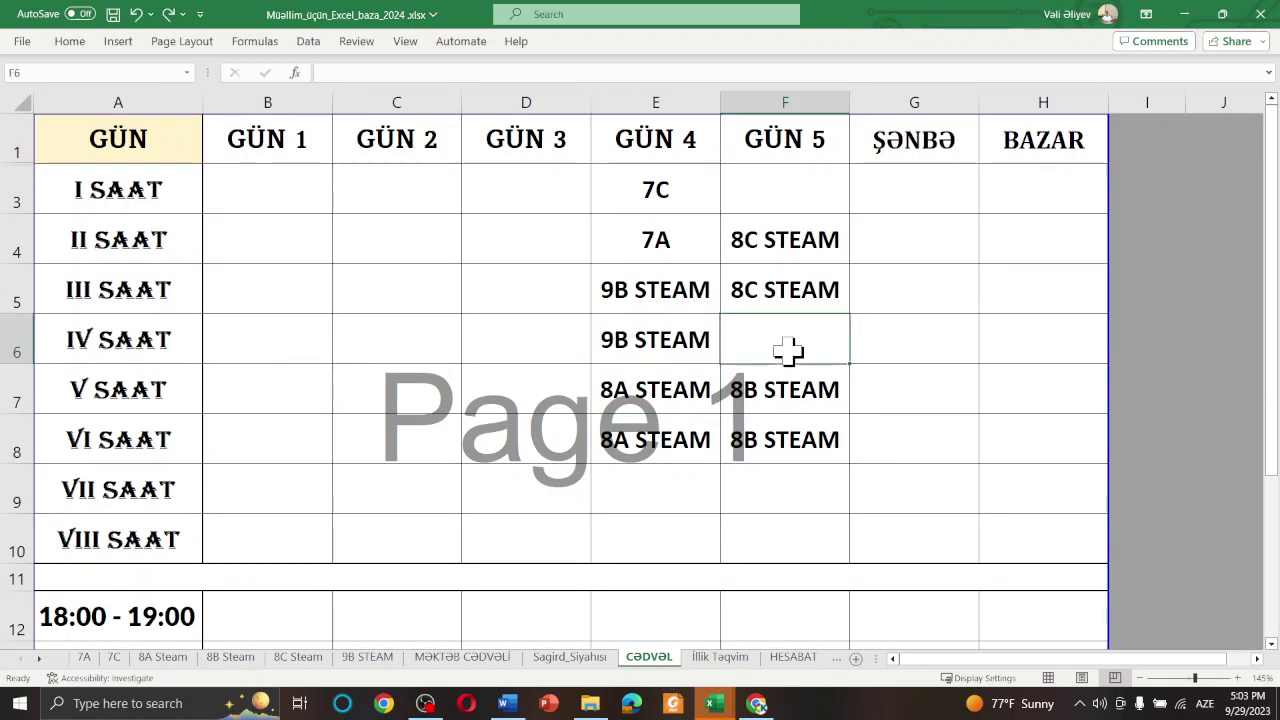
pyautogui.click(785, 390)
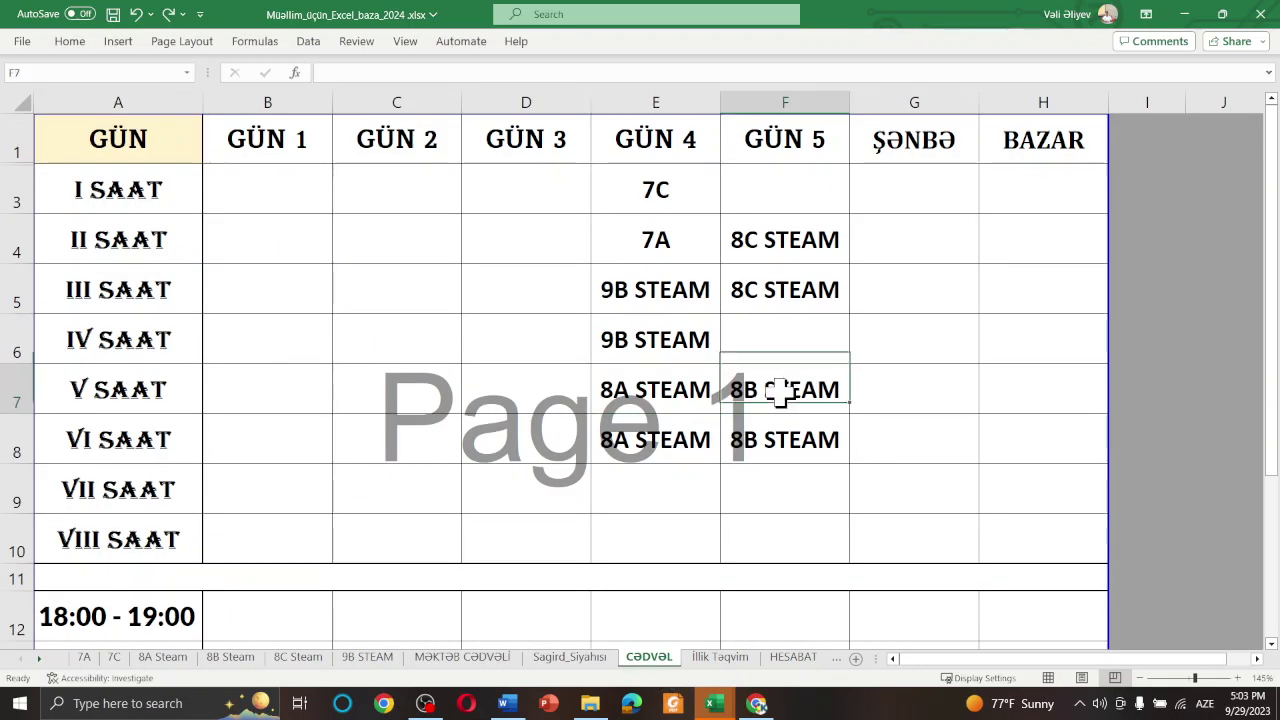
# - In the İllik Təqvim sheet, name the class column after 8A-s as 8B-s and set its lesson day to V Gün
pyautogui.click(718, 657)
pyautogui.click(670, 309)
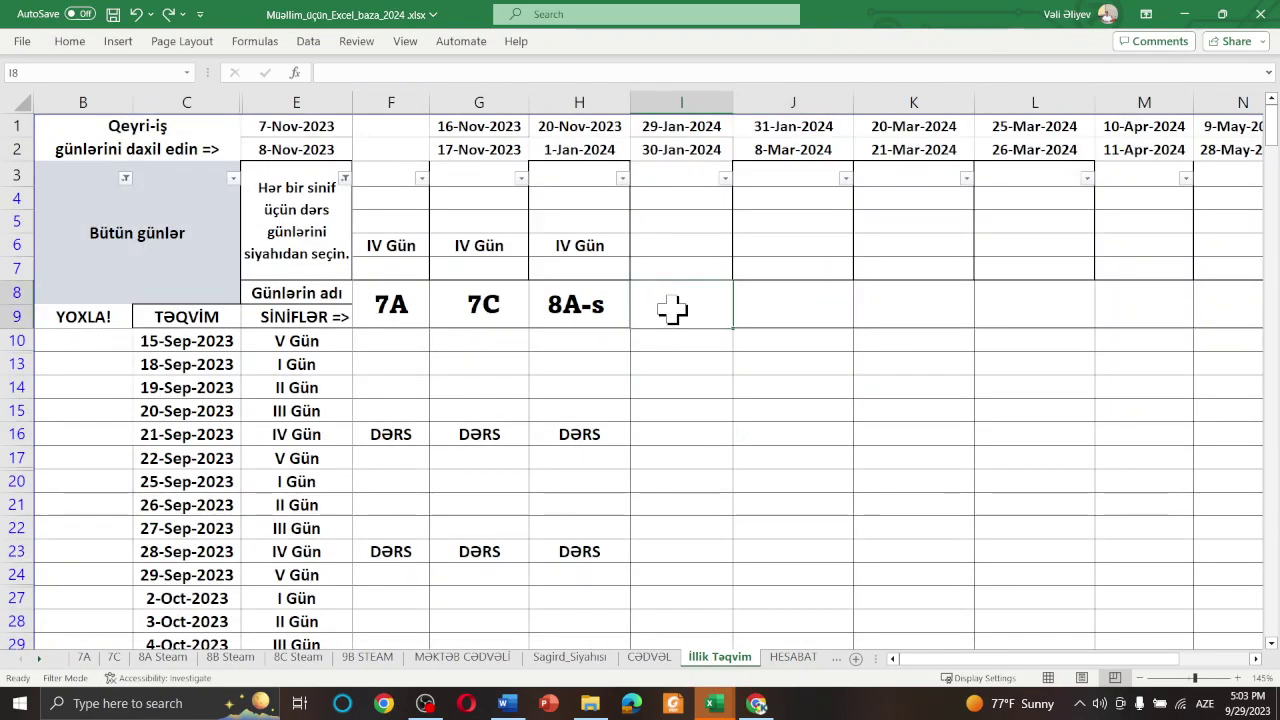
pyautogui.write('8')
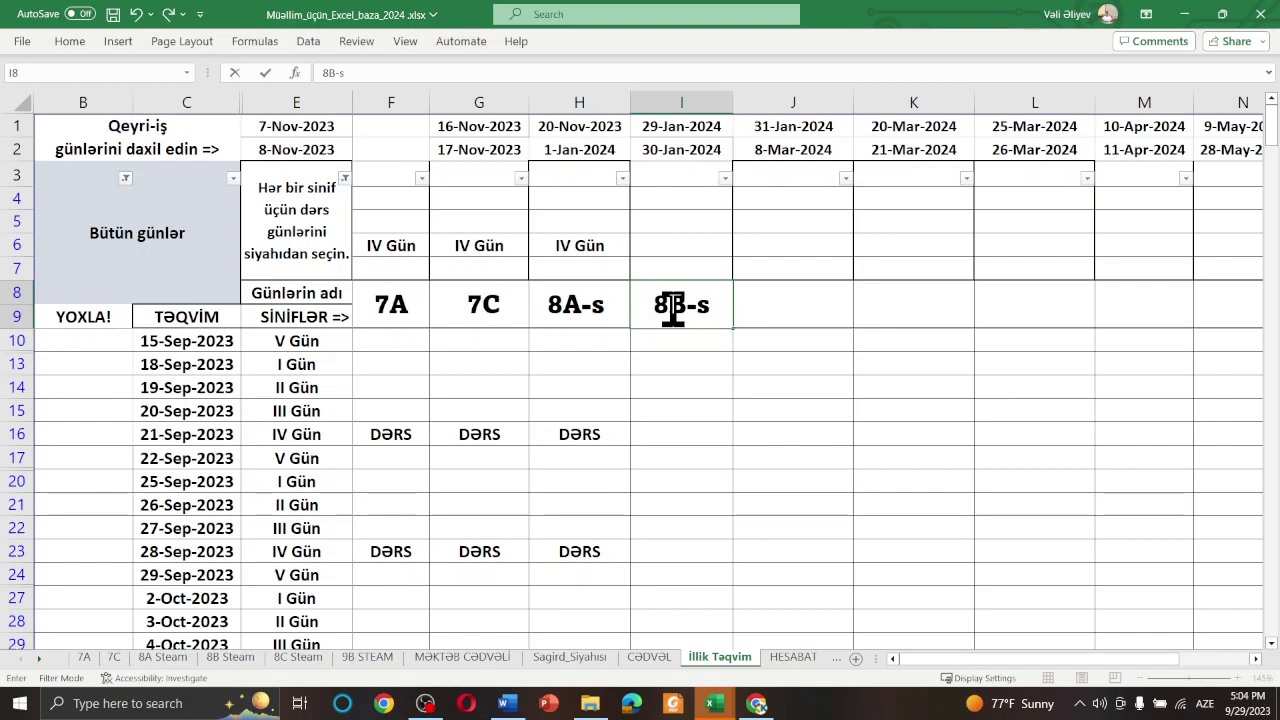
pyautogui.write('B-s')
pyautogui.press('Return')
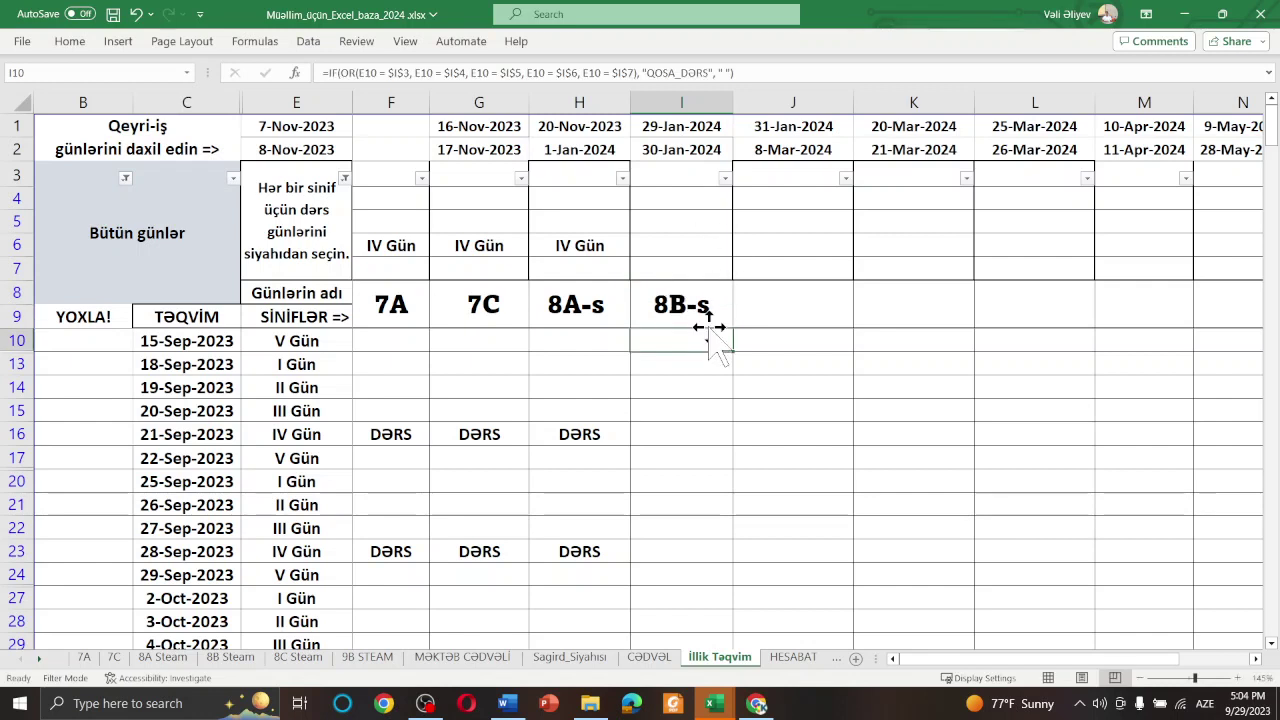
pyautogui.click(703, 261)
pyautogui.click(740, 273)
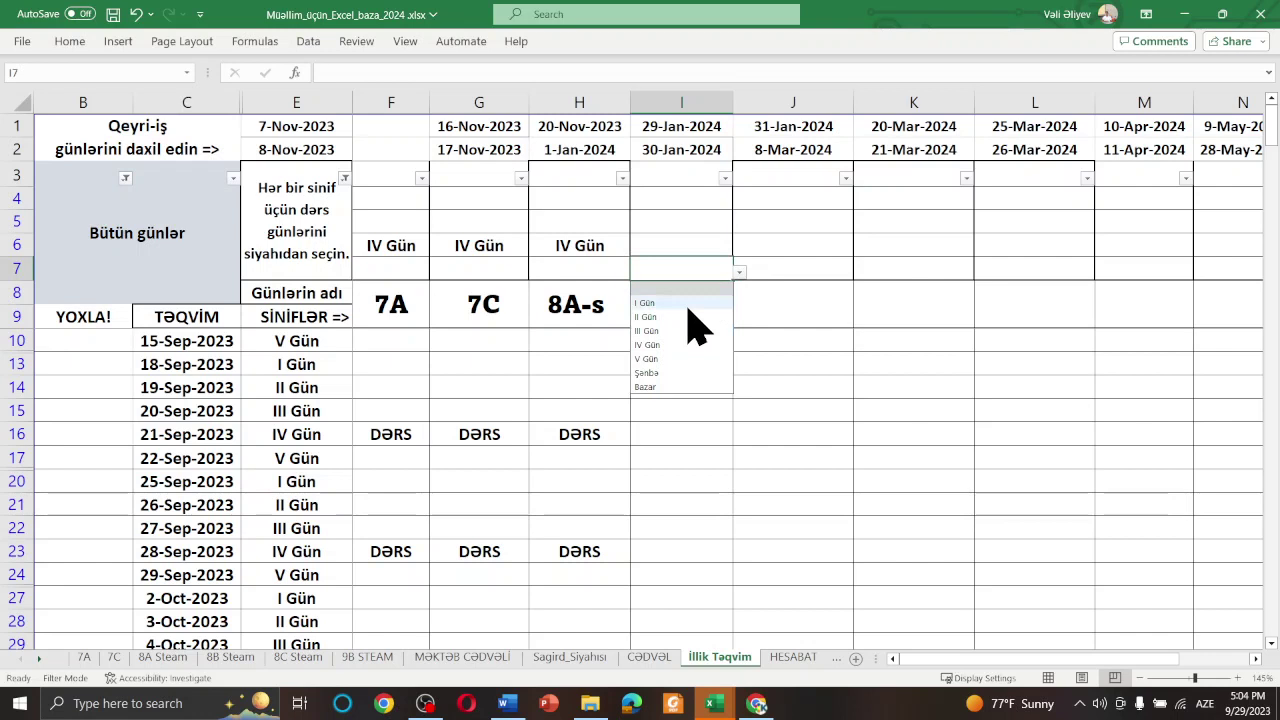
pyautogui.click(680, 358)
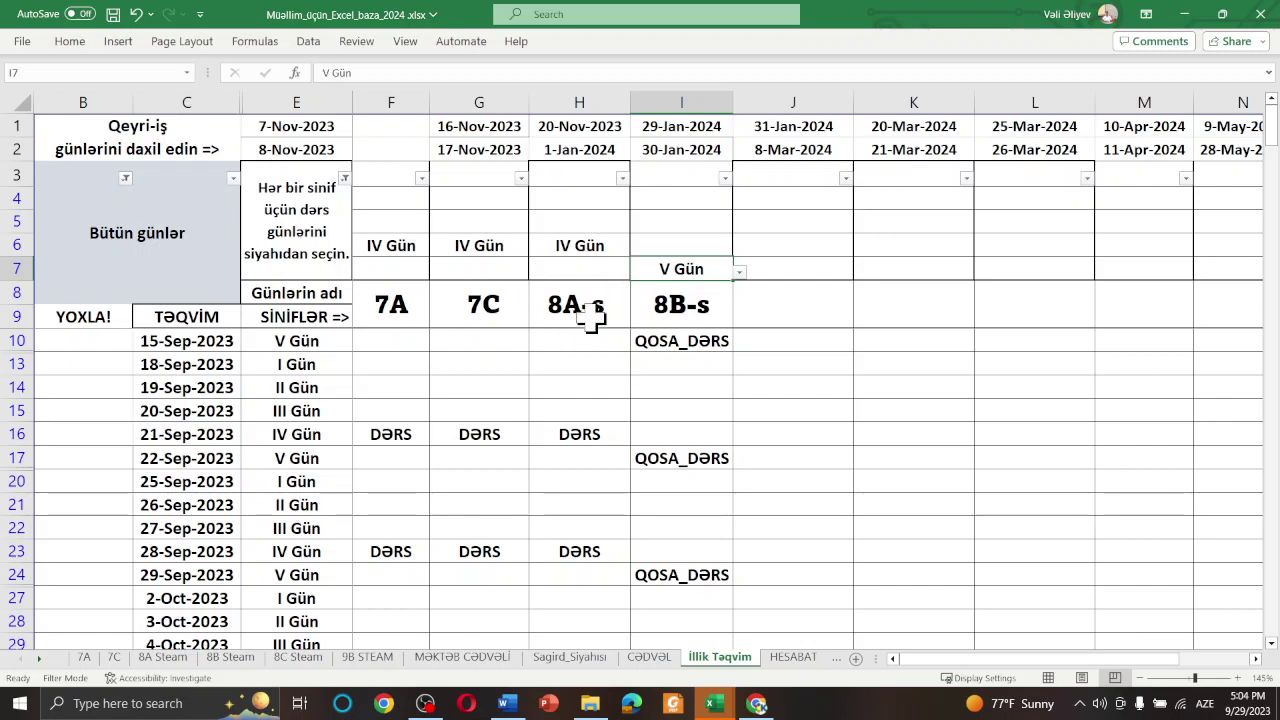
# - Inspect the 8B-s column's QOSA_DƏRS formula and compare it with the 8A-s column's DƏRS formula
pyautogui.click(698, 341)
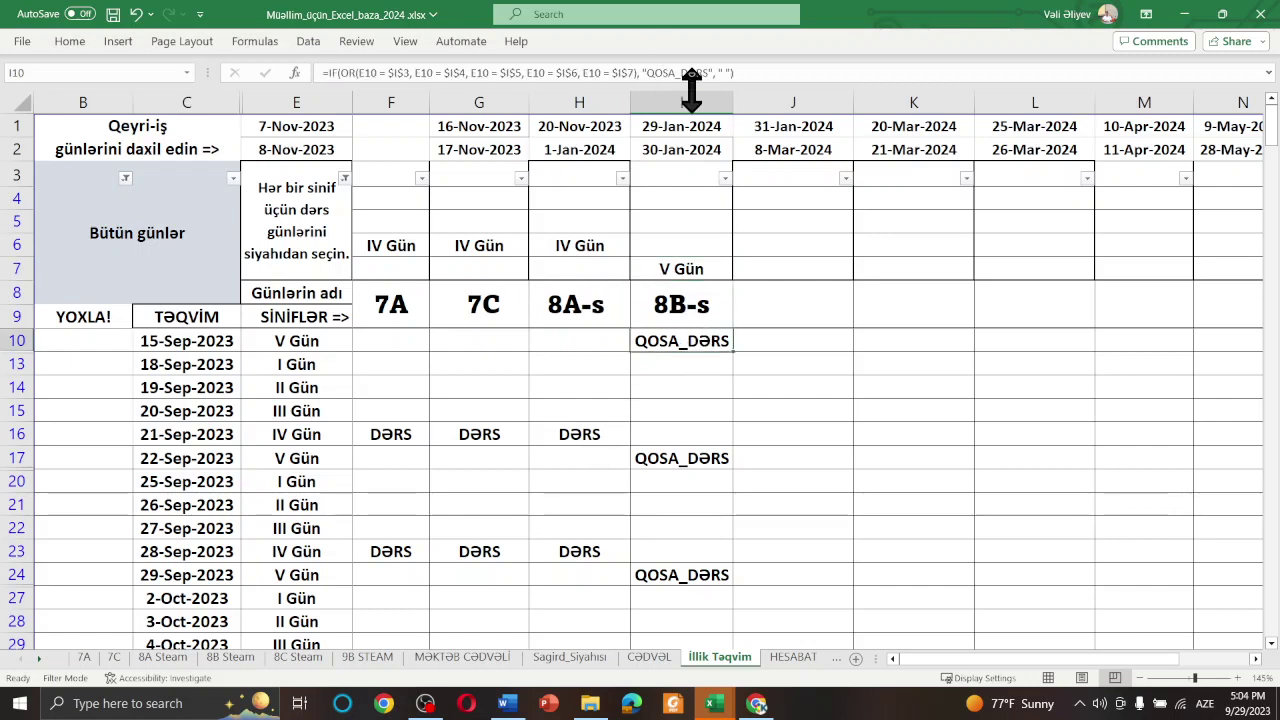
pyautogui.click(626, 75)
pyautogui.moveTo(734, 73); pyautogui.dragTo(329, 73)
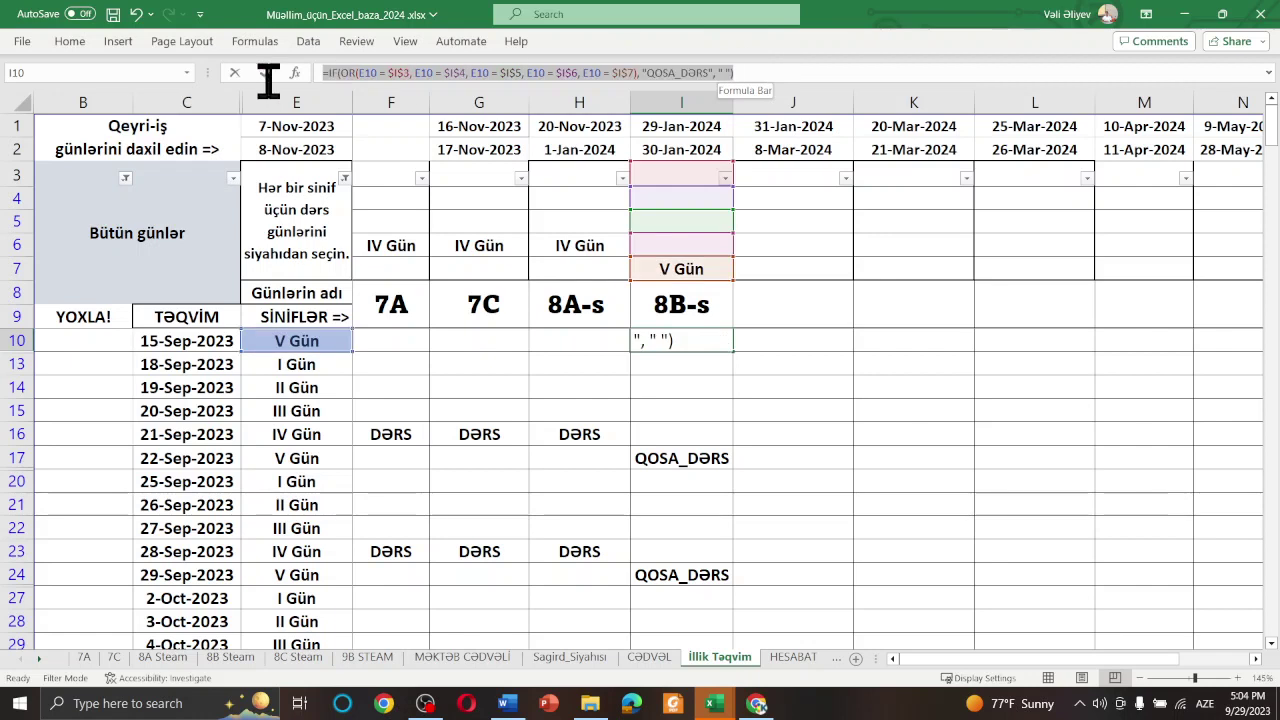
pyautogui.click(680, 385)
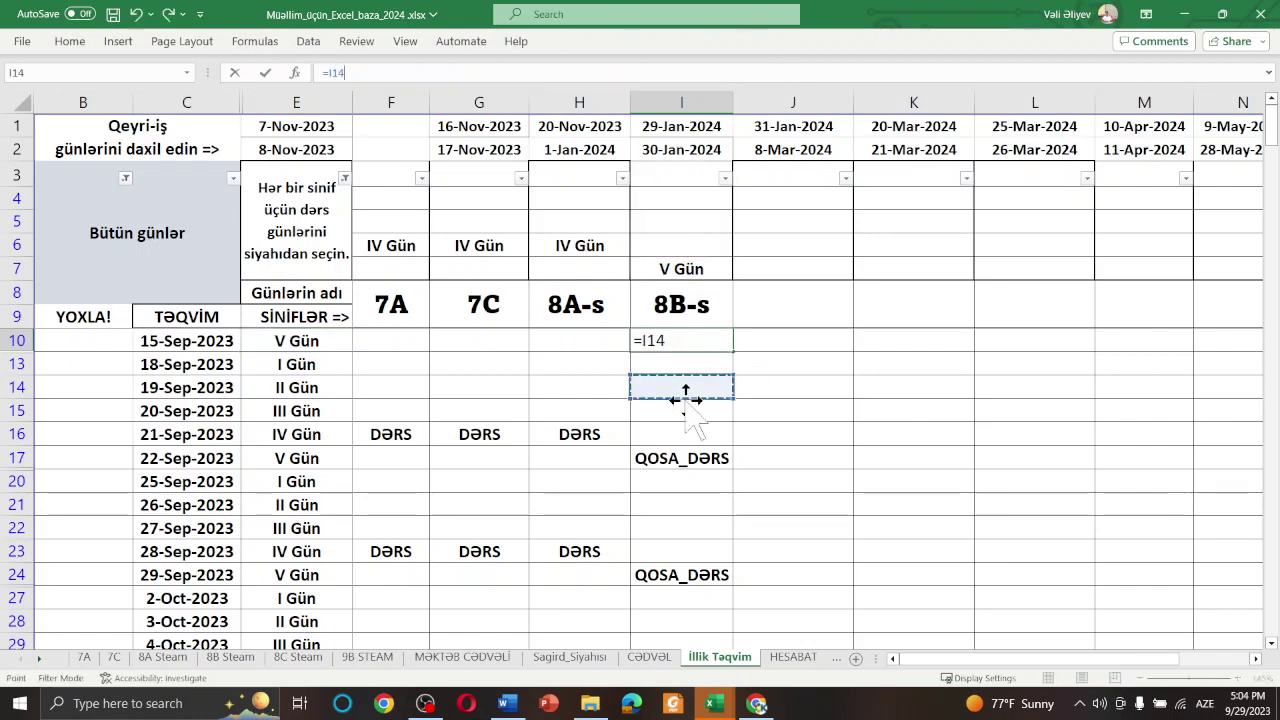
pyautogui.press('Escape')
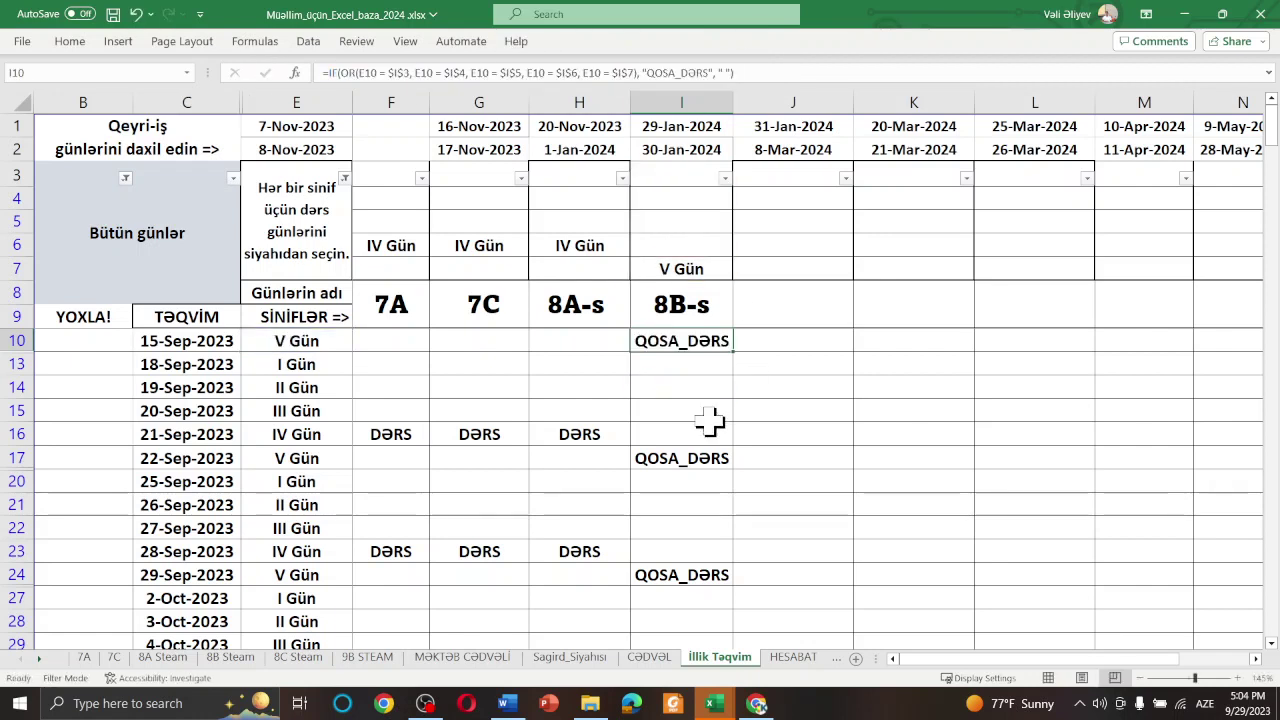
pyautogui.click(603, 440)
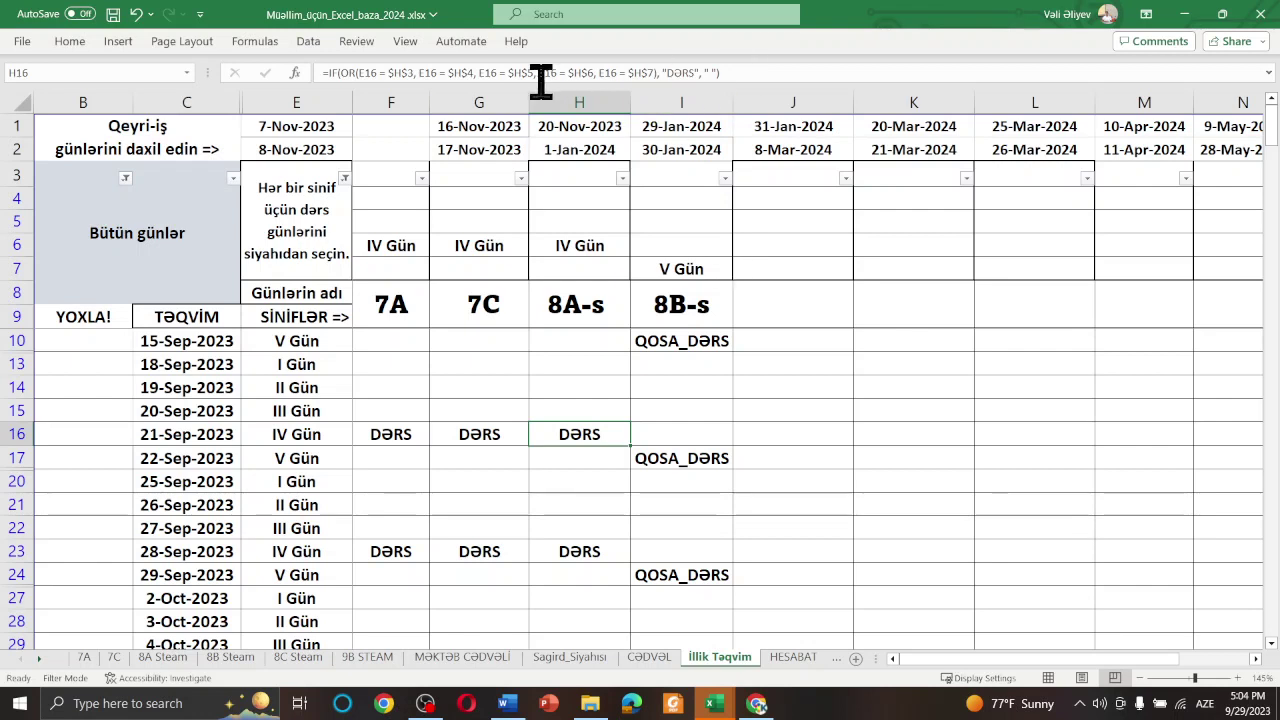
pyautogui.click(694, 462)
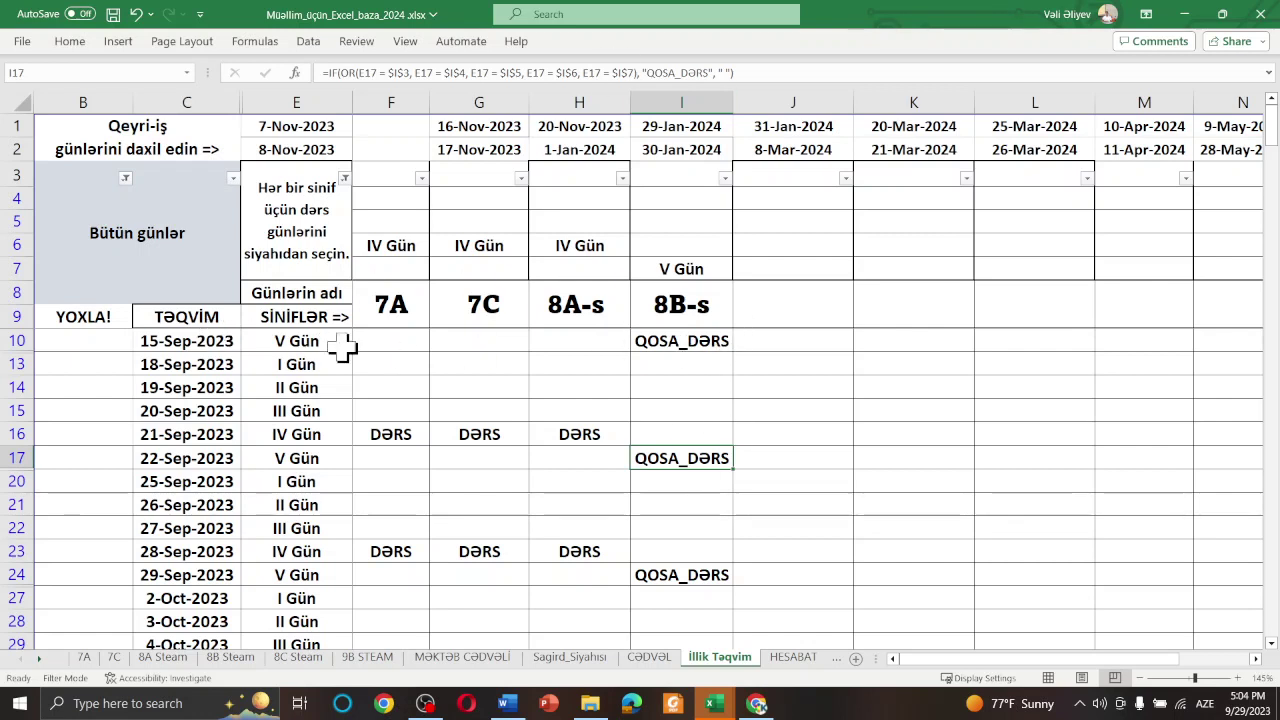
# - Filter the 8B-s column to show only the 8B-s and QOSA_DƏRS entries
pyautogui.click(723, 179)
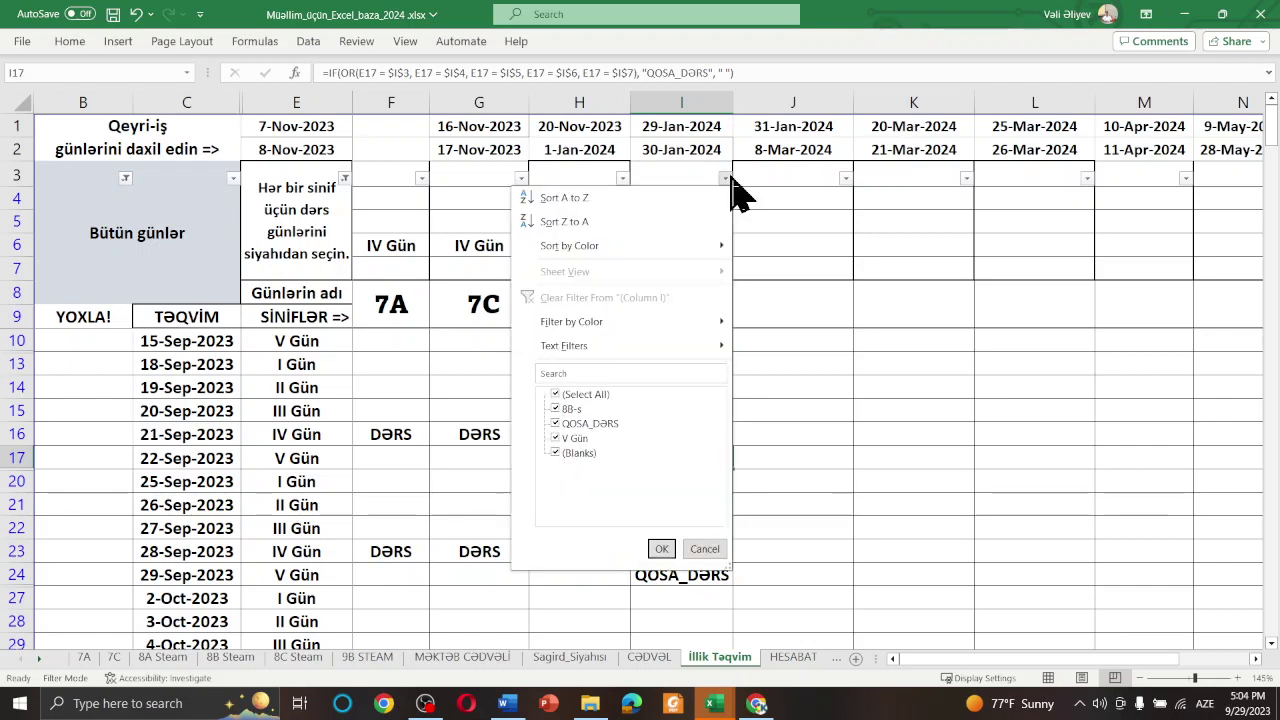
pyautogui.click(584, 394)
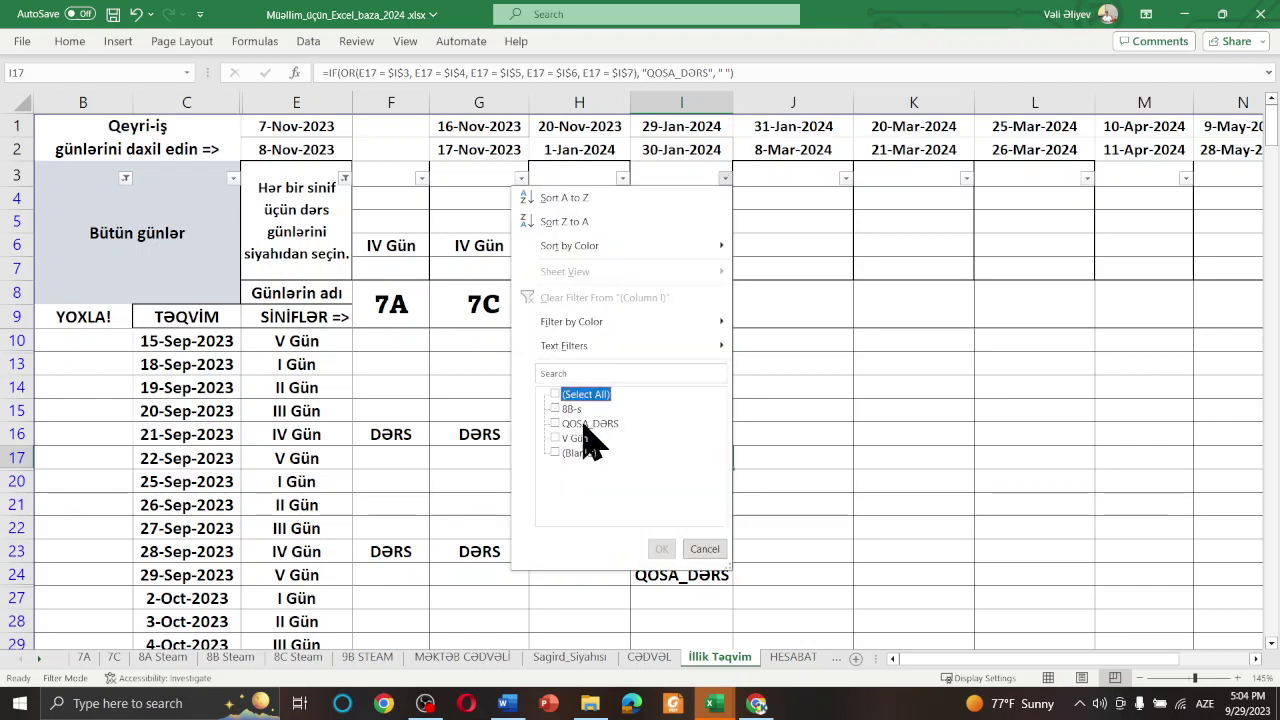
pyautogui.click(572, 409)
pyautogui.click(571, 423)
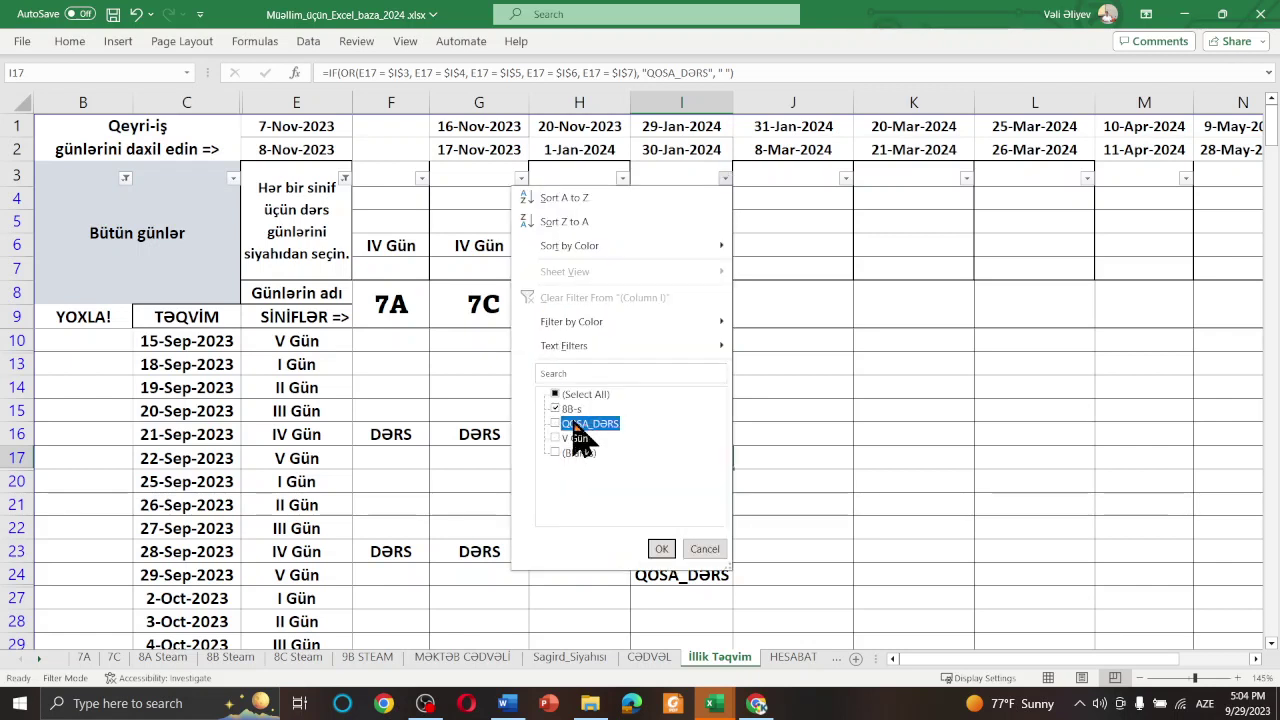
pyautogui.click(661, 550)
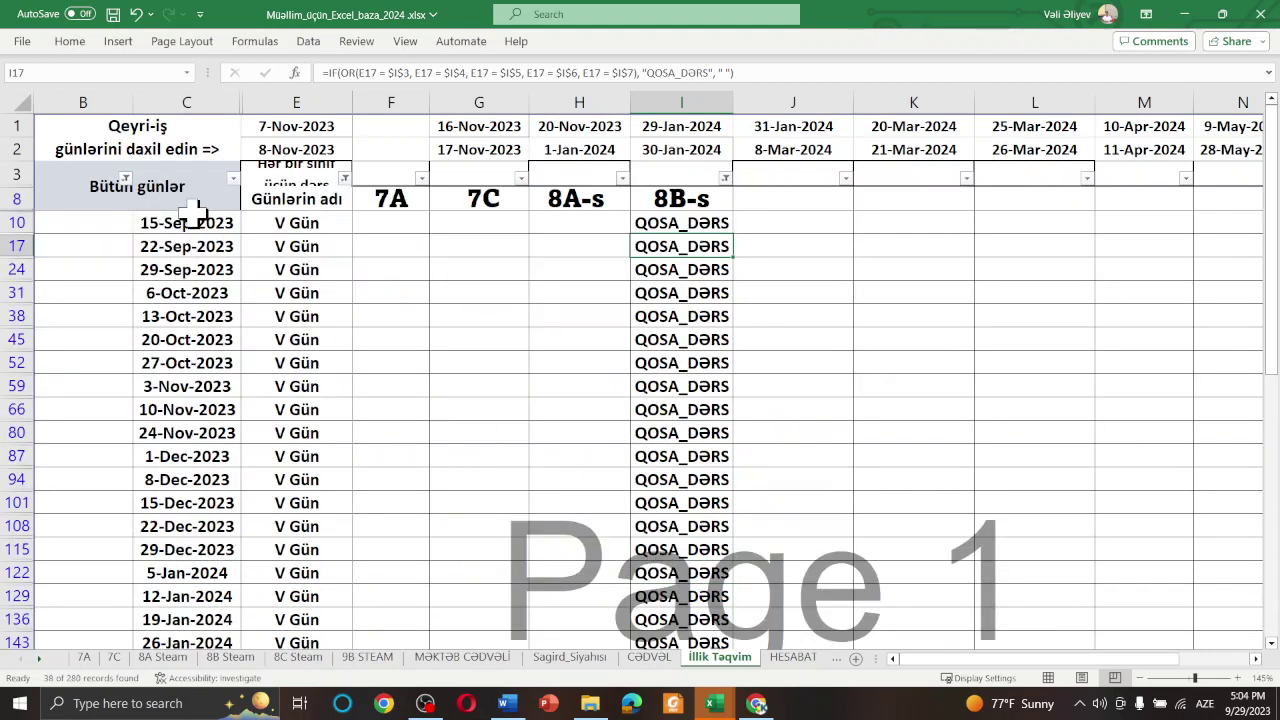
pyautogui.moveTo(192, 212); pyautogui.dragTo(175, 705)
pyautogui.moveTo(175, 705); pyautogui.dragTo(150, 580)
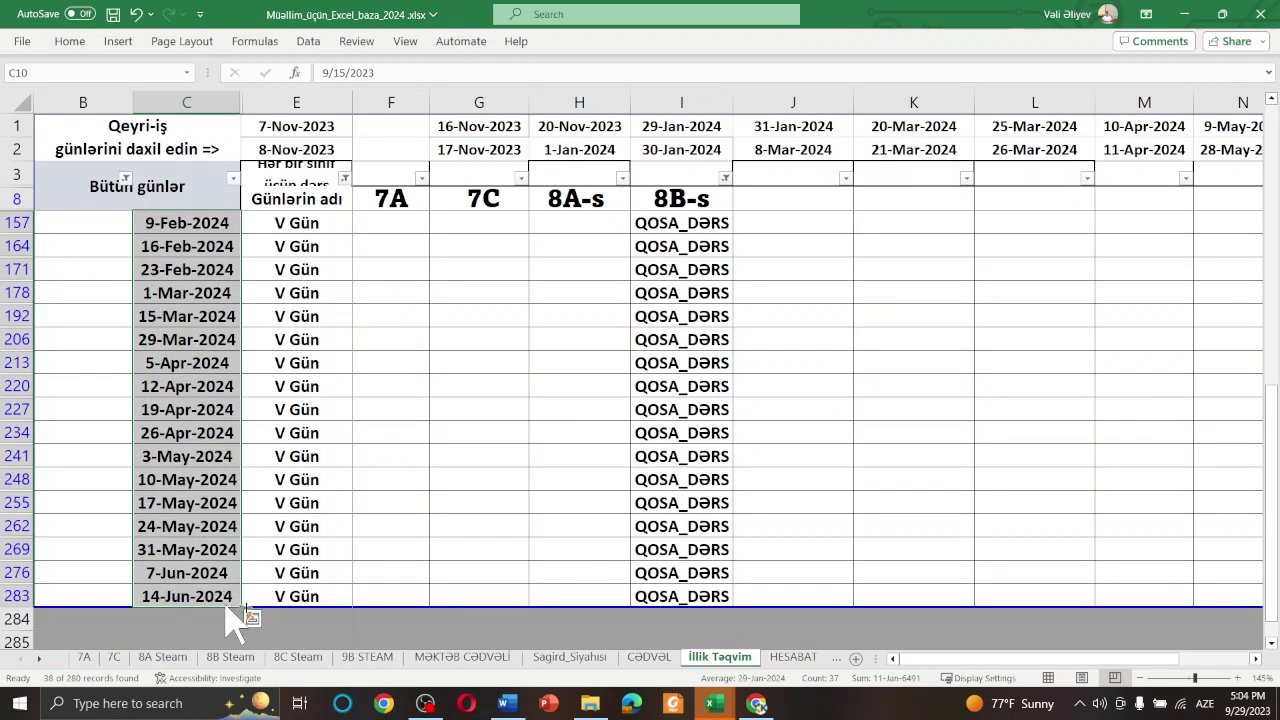
pyautogui.hotkey('ctrl', 'q')
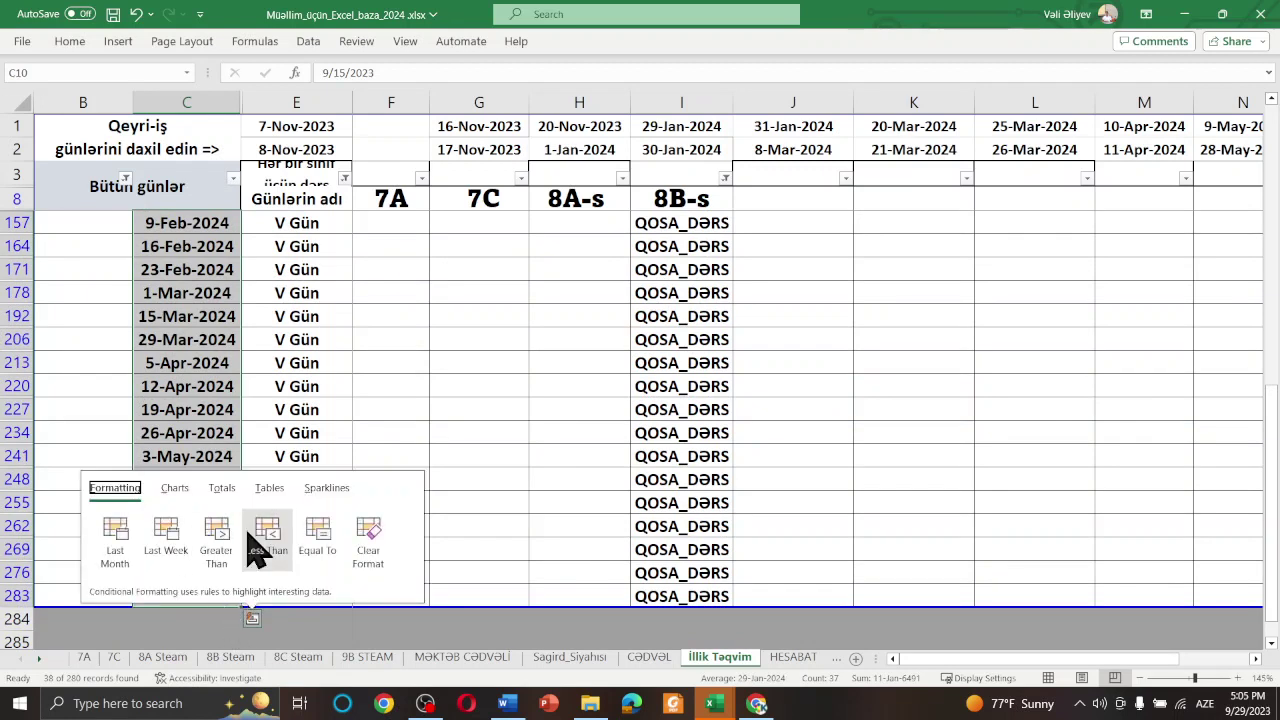
pyautogui.click(296, 433)
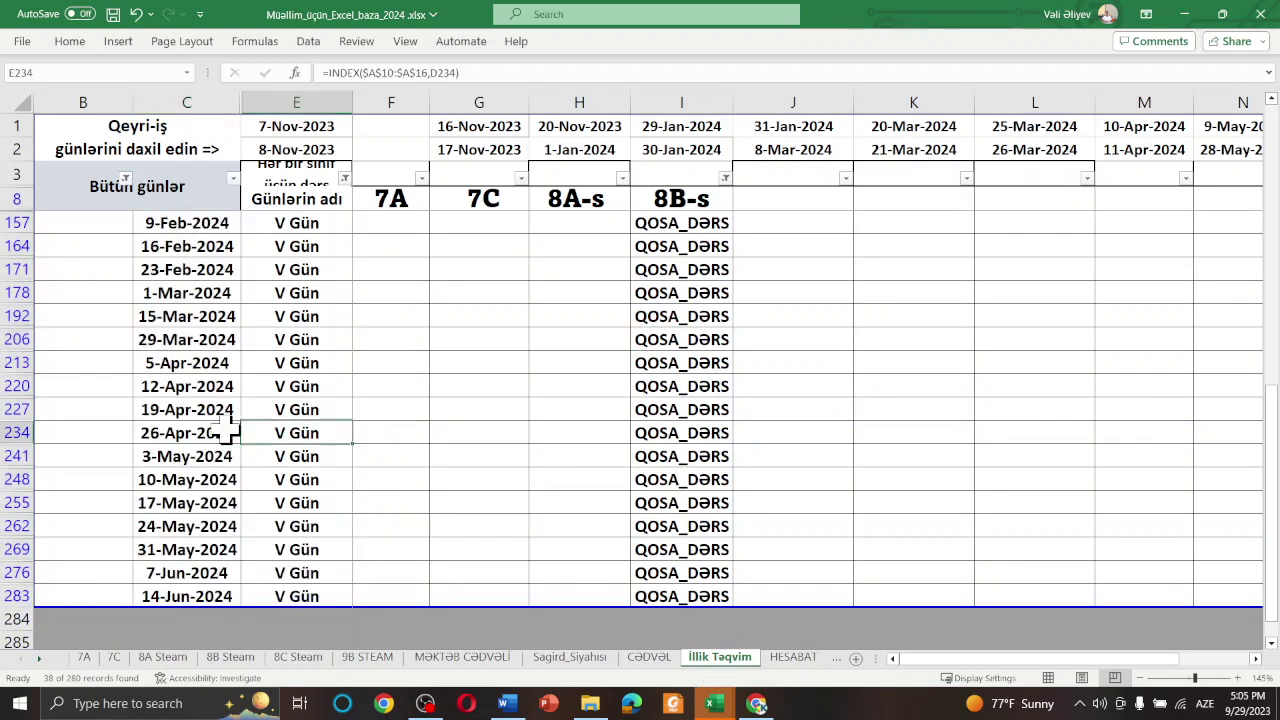
# - Copy the filtered dates from 15-Sep-2023 through 14-Jun-2024 and go to lesson 1's Təqvim cell in the Word plan's STEAM – 8B table
pyautogui.scroll(7, 150, 400)
pyautogui.moveTo(186, 222); pyautogui.dragTo(186, 596)
pyautogui.hotkey('ctrl', 'c')
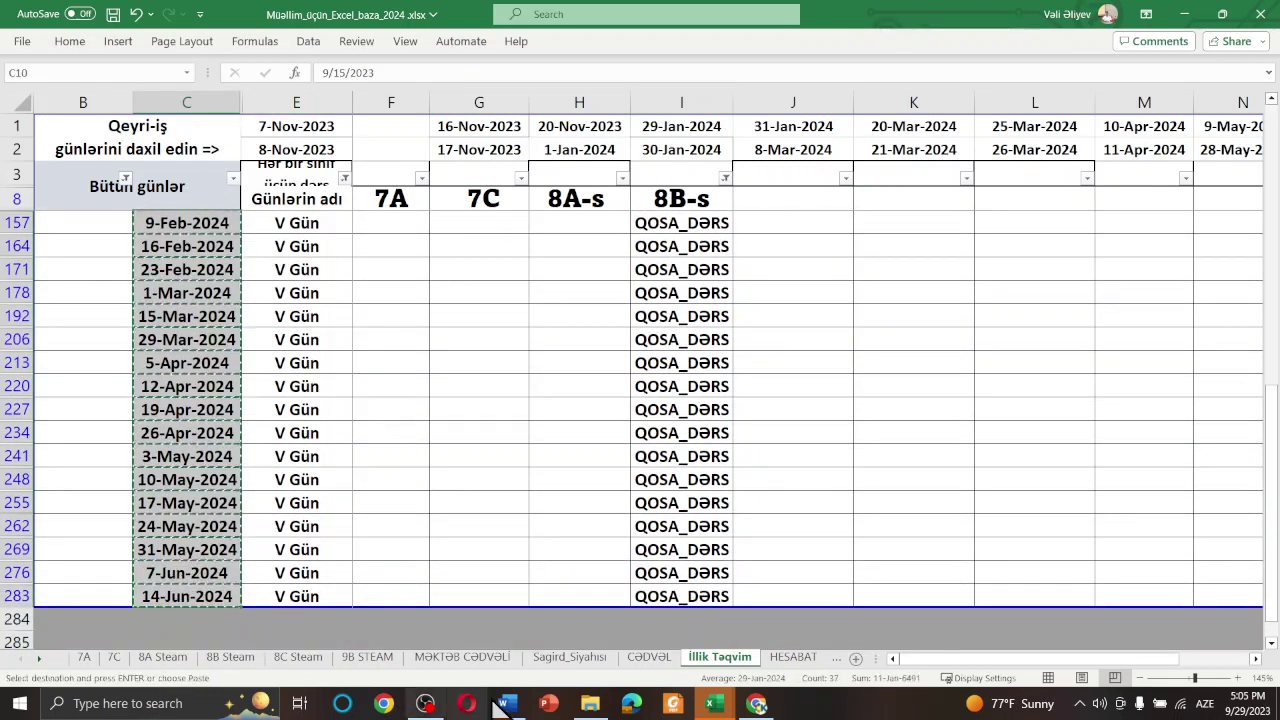
pyautogui.click(673, 703)
pyautogui.click(1262, 12)
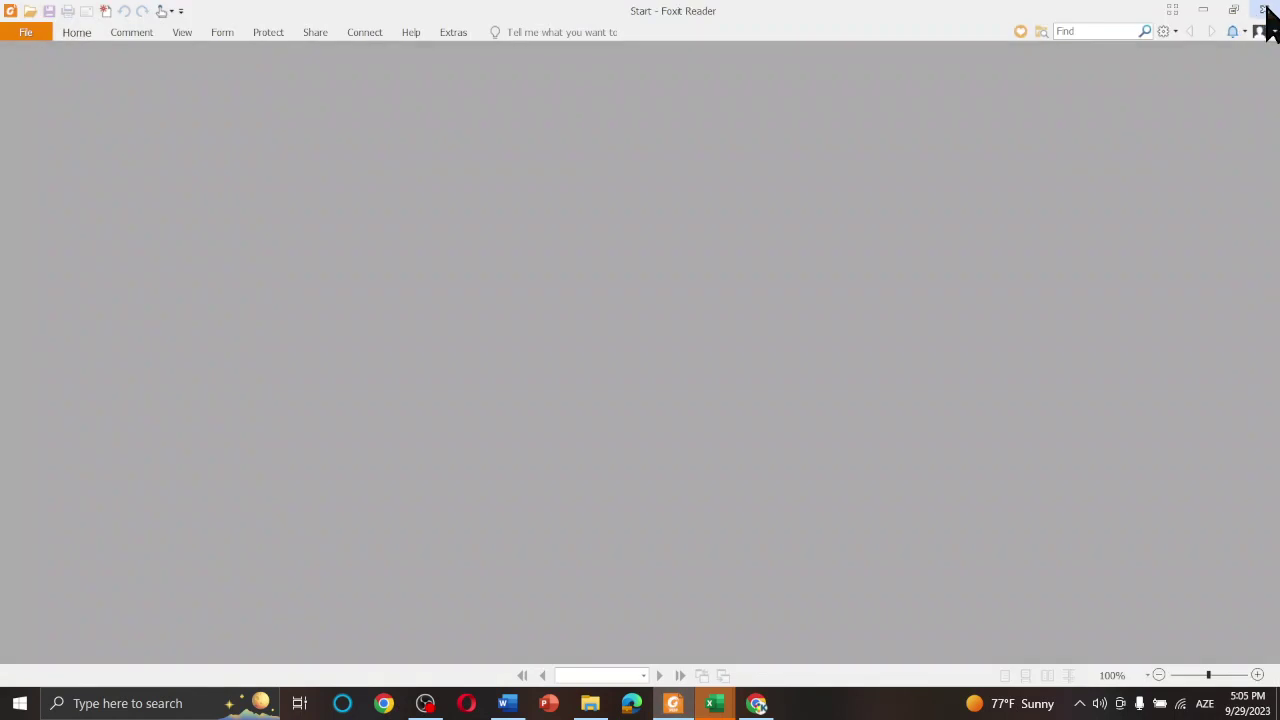
pyautogui.click(508, 704)
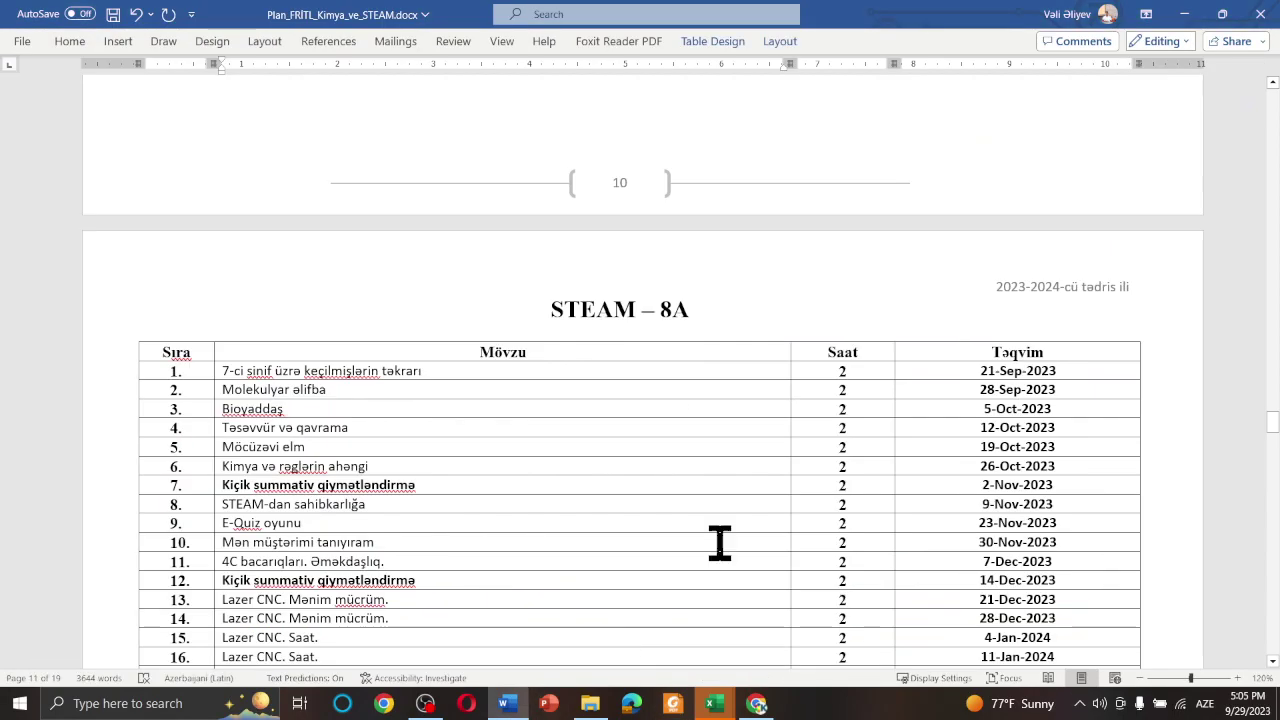
pyautogui.scroll(-20, 775, 325)
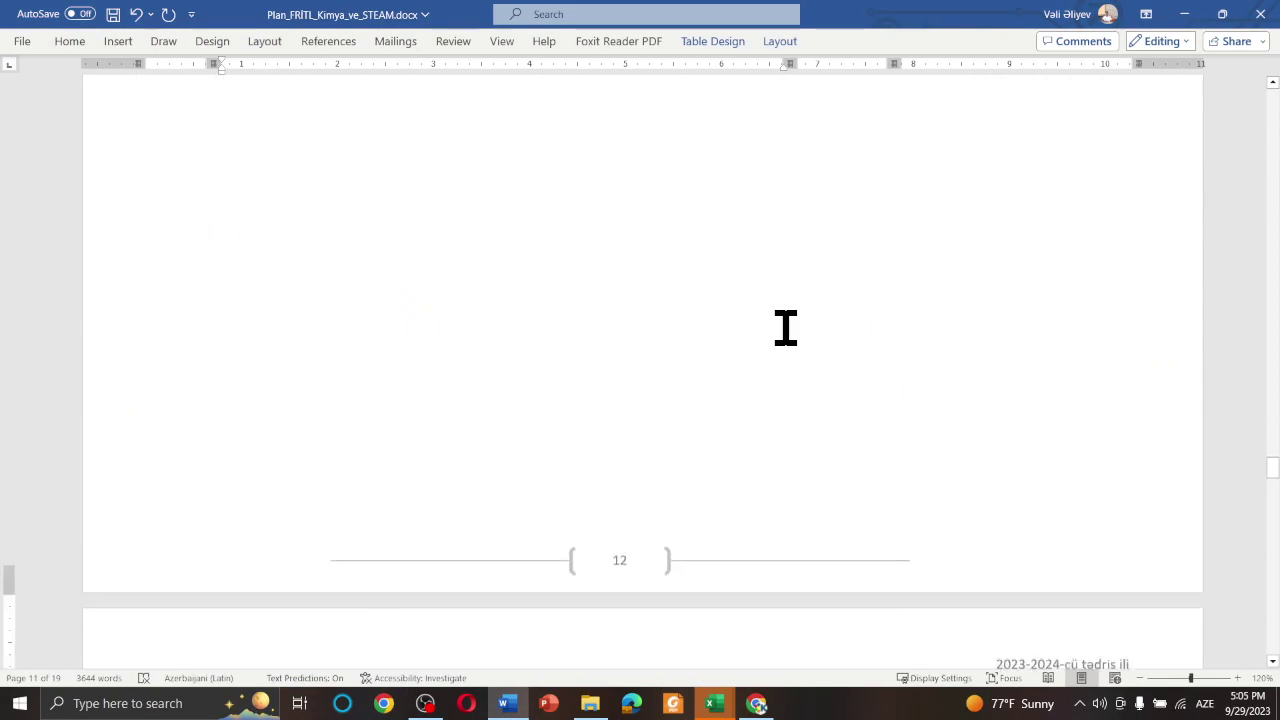
pyautogui.scroll(-2, 785, 325)
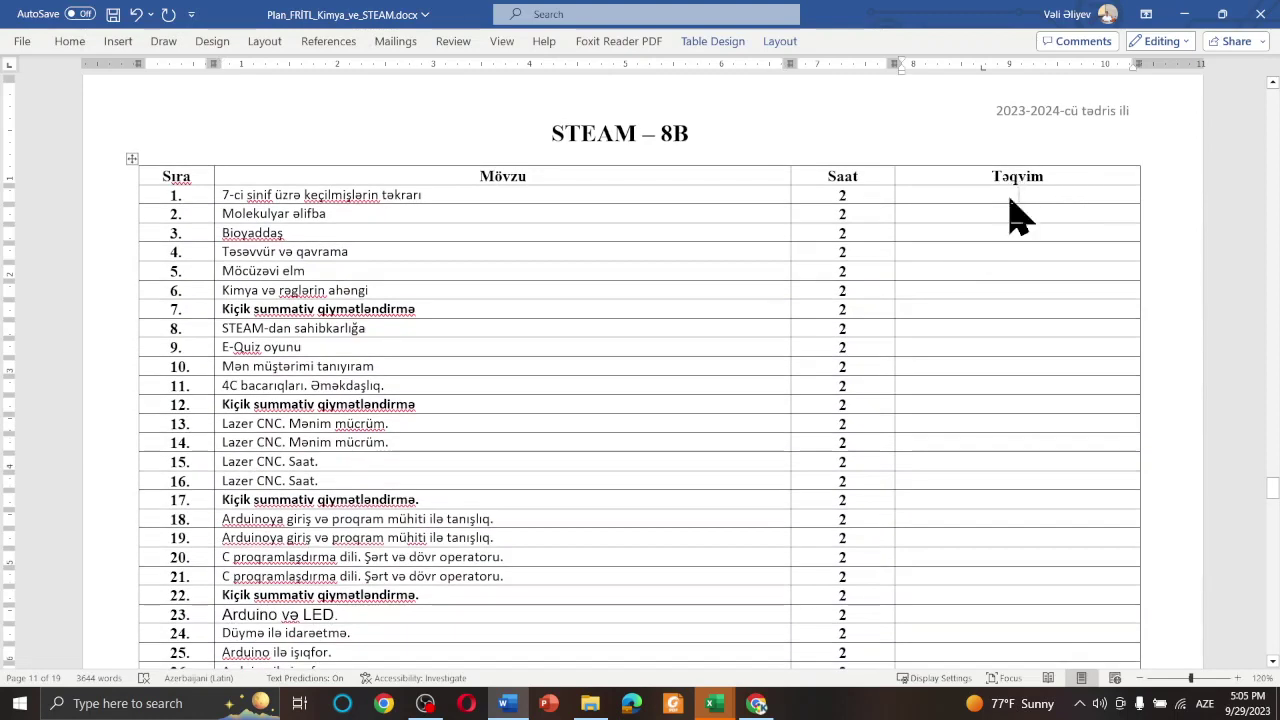
pyautogui.hotkey('ctrl', 'v')
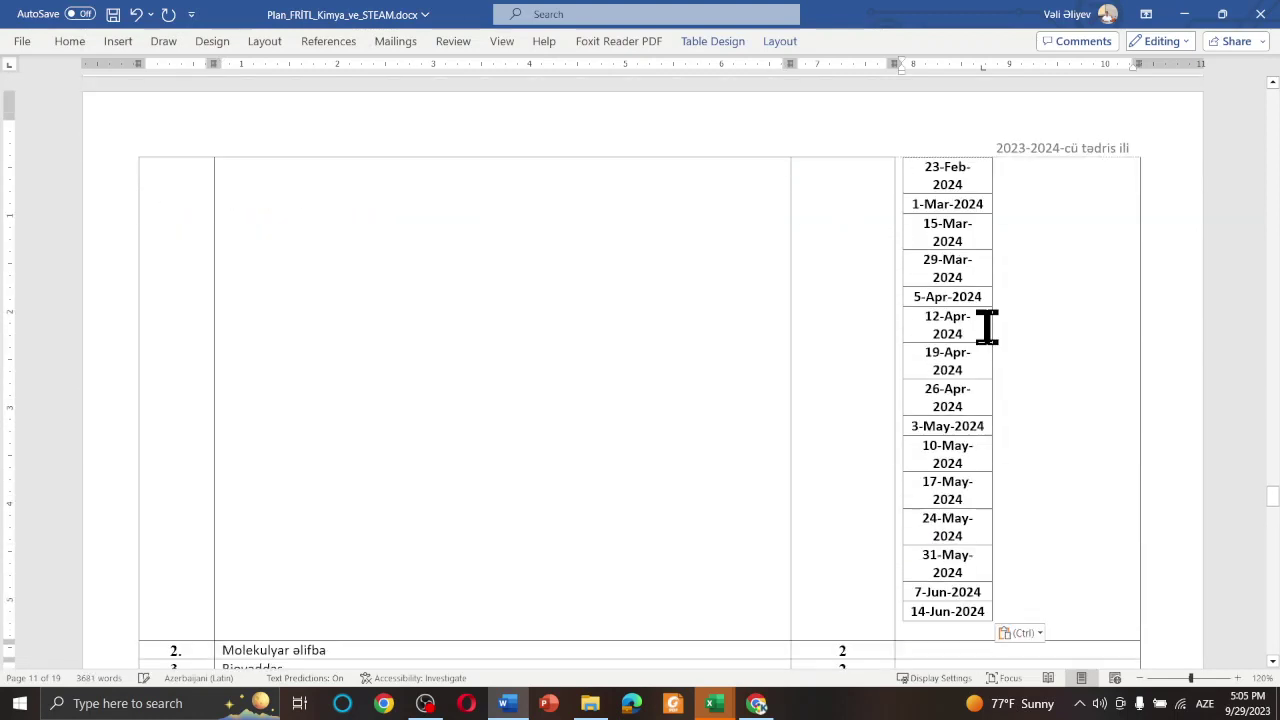
pyautogui.hotkey('ctrl', 'z')
pyautogui.scroll(3, 1066, 323)
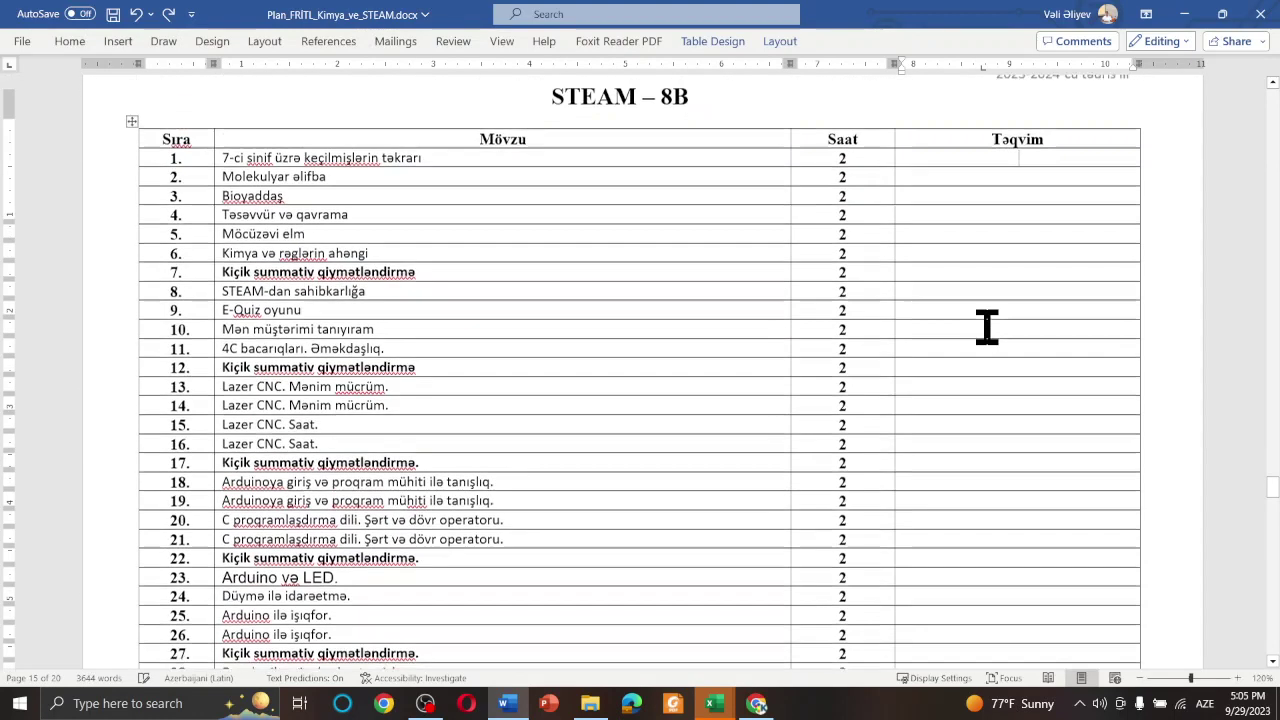
# - Paste the copied dates over the STEAM – 8B Təqvim cells from lesson 1 down, overwriting the cells instead of nesting a table
pyautogui.rightClick(1036, 233)
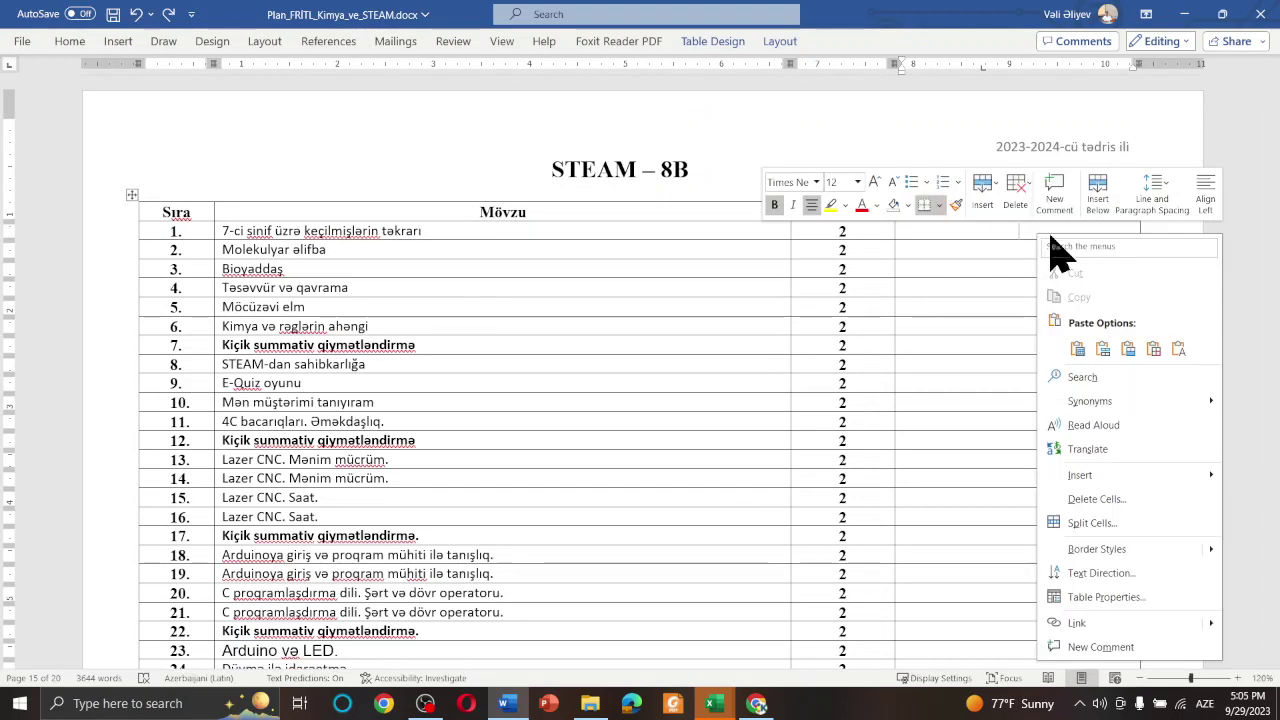
pyautogui.click(1153, 349)
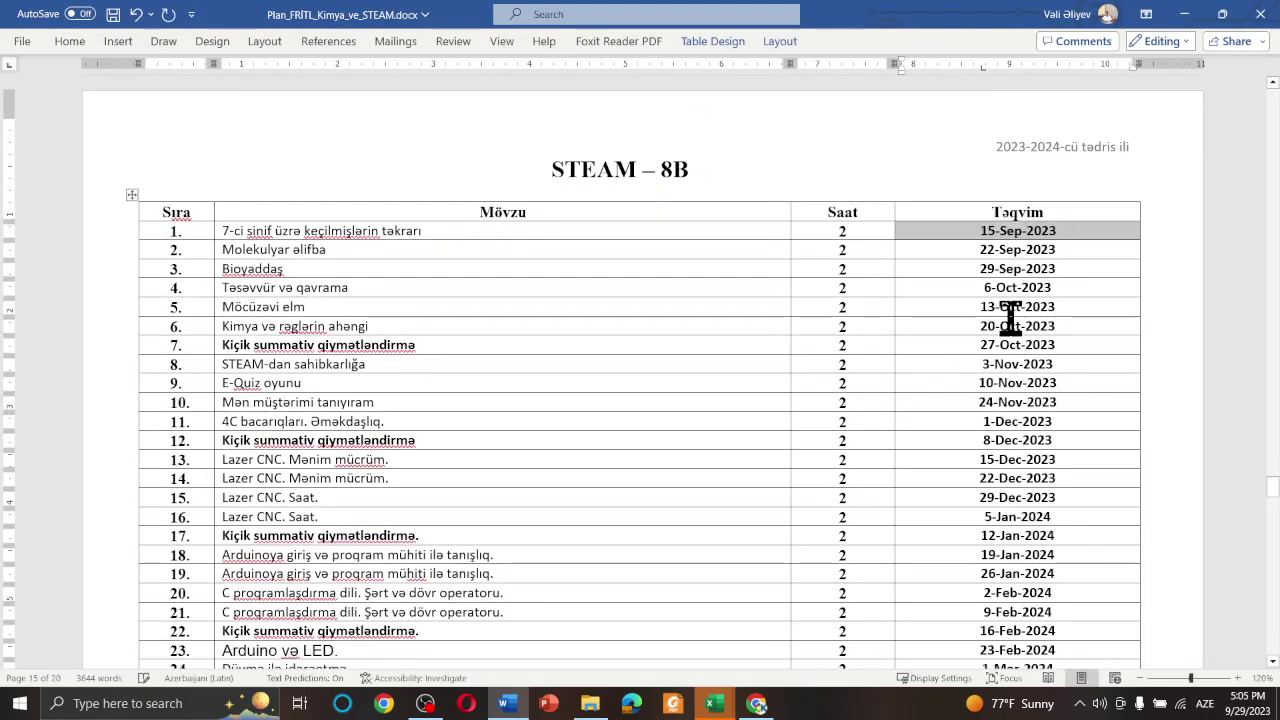
pyautogui.click(963, 283)
# - Check the pasted STEAM – 8B Təqvim dates to the end of the table and go to the STEAM – 8C table
pyautogui.scroll(-15, 971, 363)
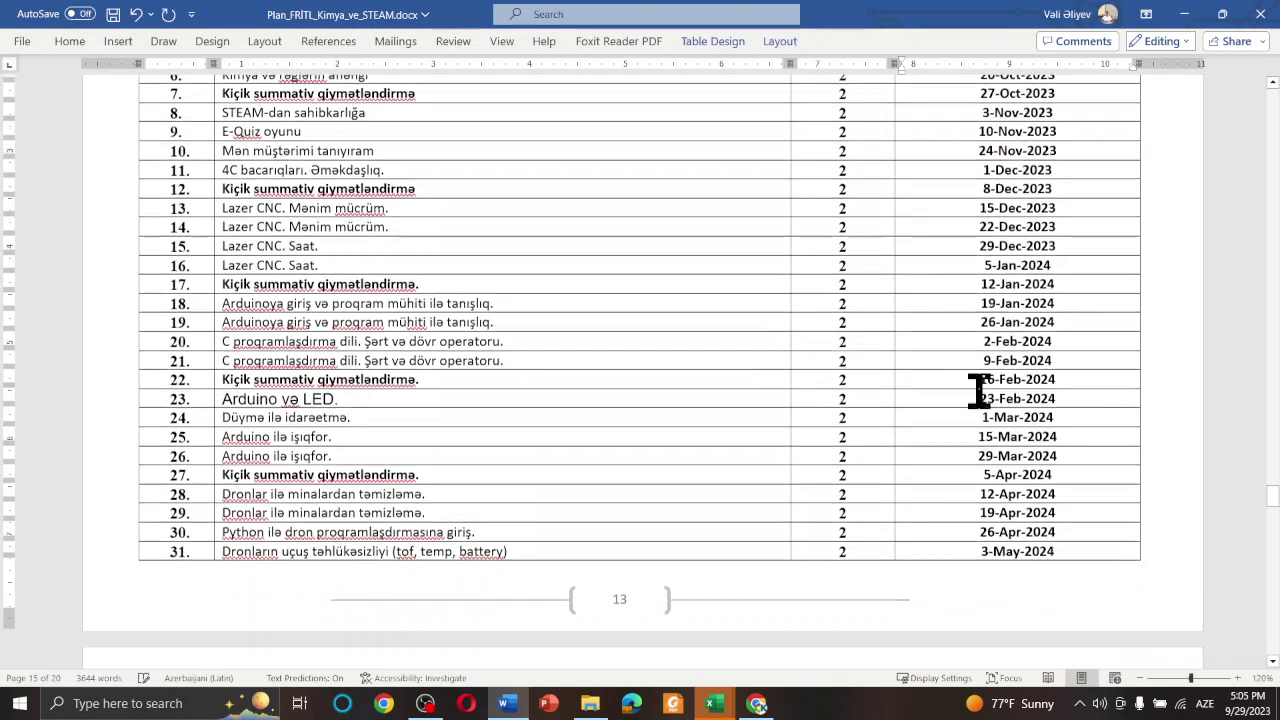
pyautogui.scroll(-5, 905, 415)
pyautogui.scroll(2, 886, 403)
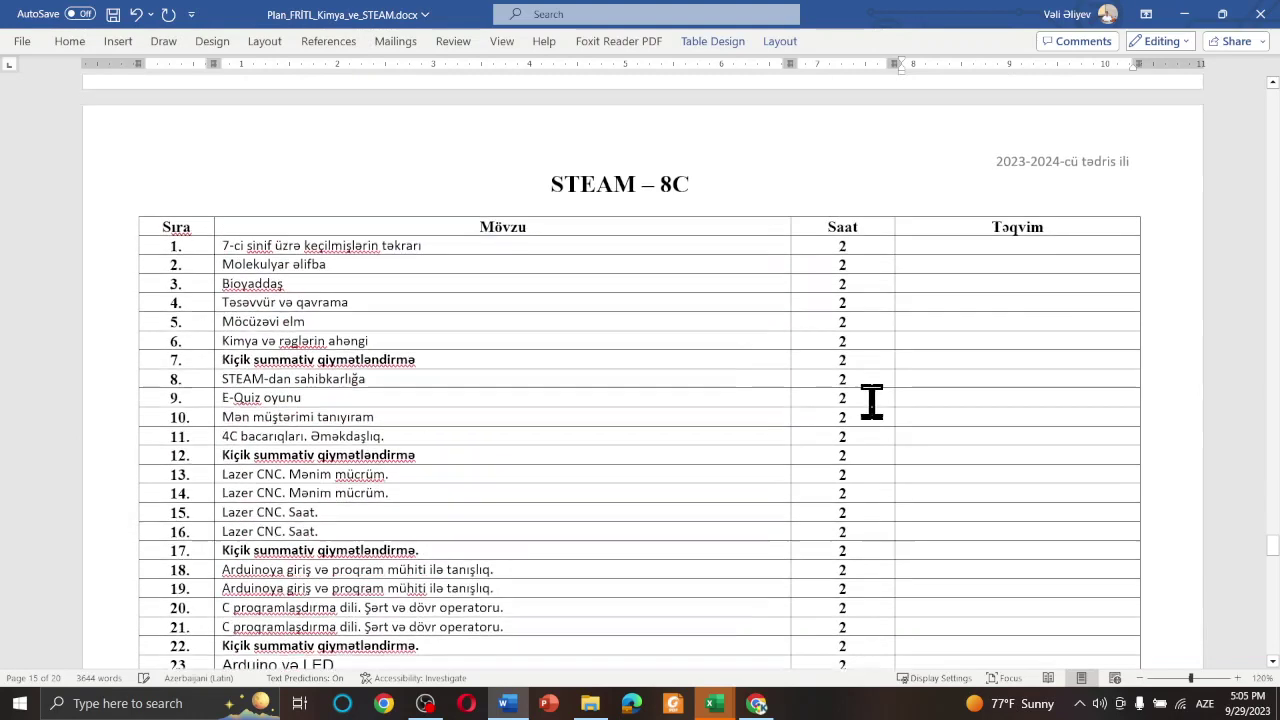
pyautogui.scroll(-2, 706, 394)
pyautogui.scroll(1, 706, 394)
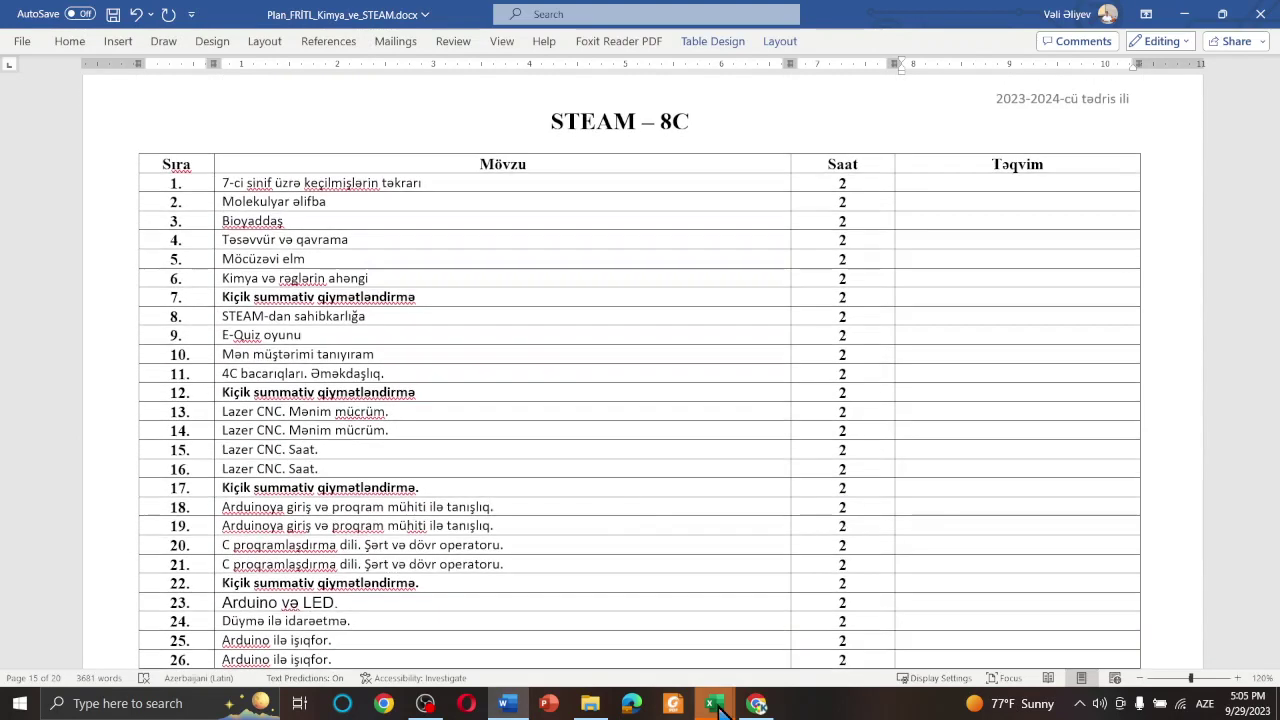
# - Switch to the Excel workbook, check the 8C STEAM lesson day on the CƏDVƏL timetable sheet, and return to İllik Təqvim
pyautogui.moveTo(714, 703)
pyautogui.click(755, 668)
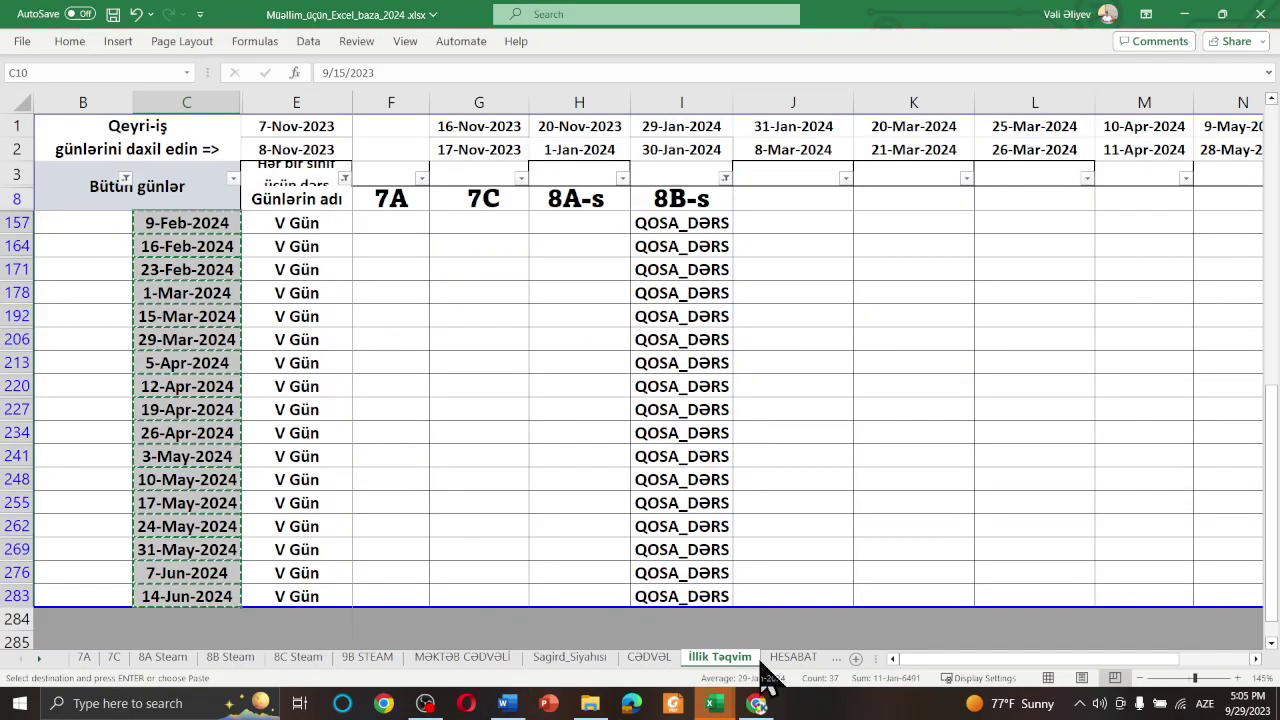
pyautogui.click(649, 657)
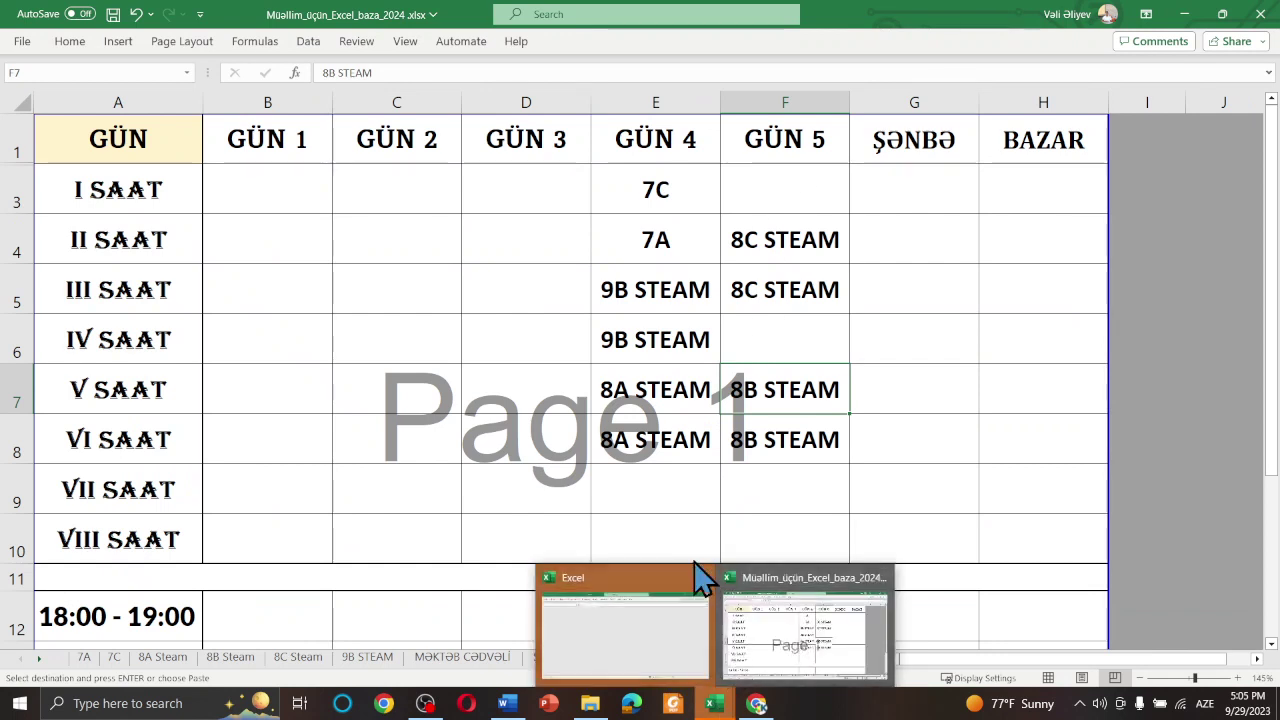
pyautogui.click(722, 658)
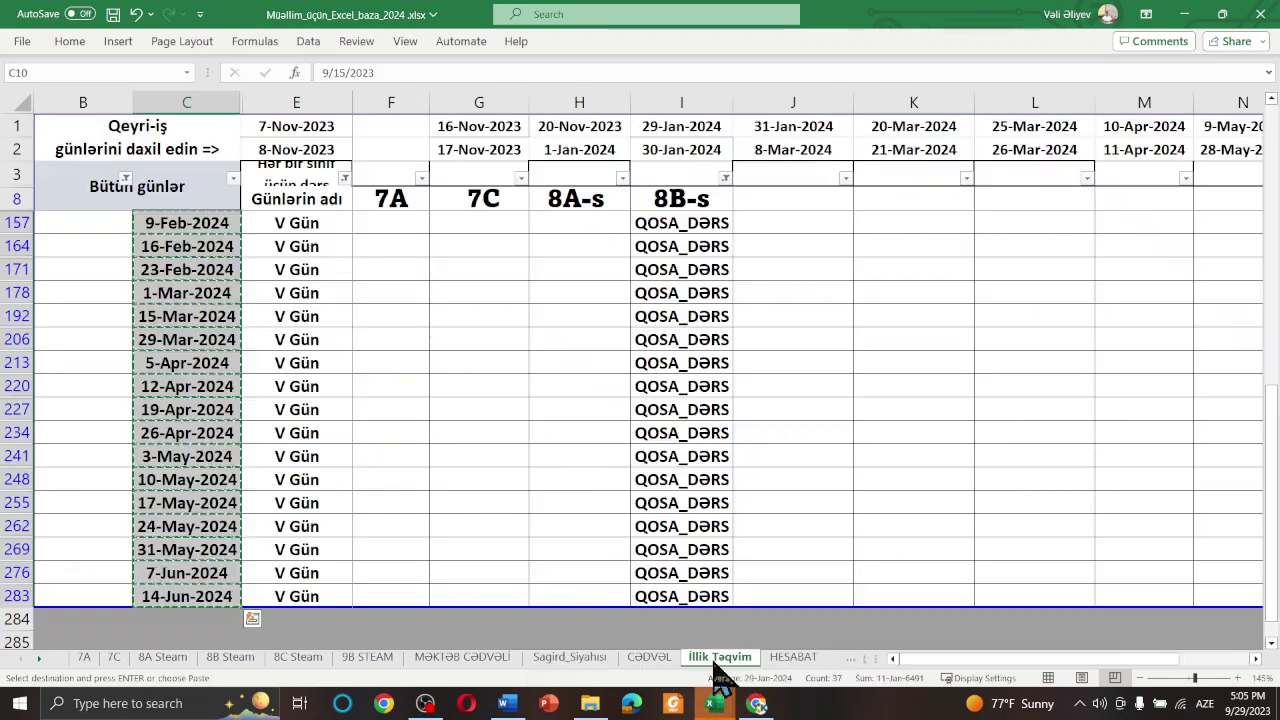
# - Undo the 8B-s filter on the İllik Təqvim sheet, go back to the first calendar rows, and cancel the pending copy
pyautogui.click(826, 250)
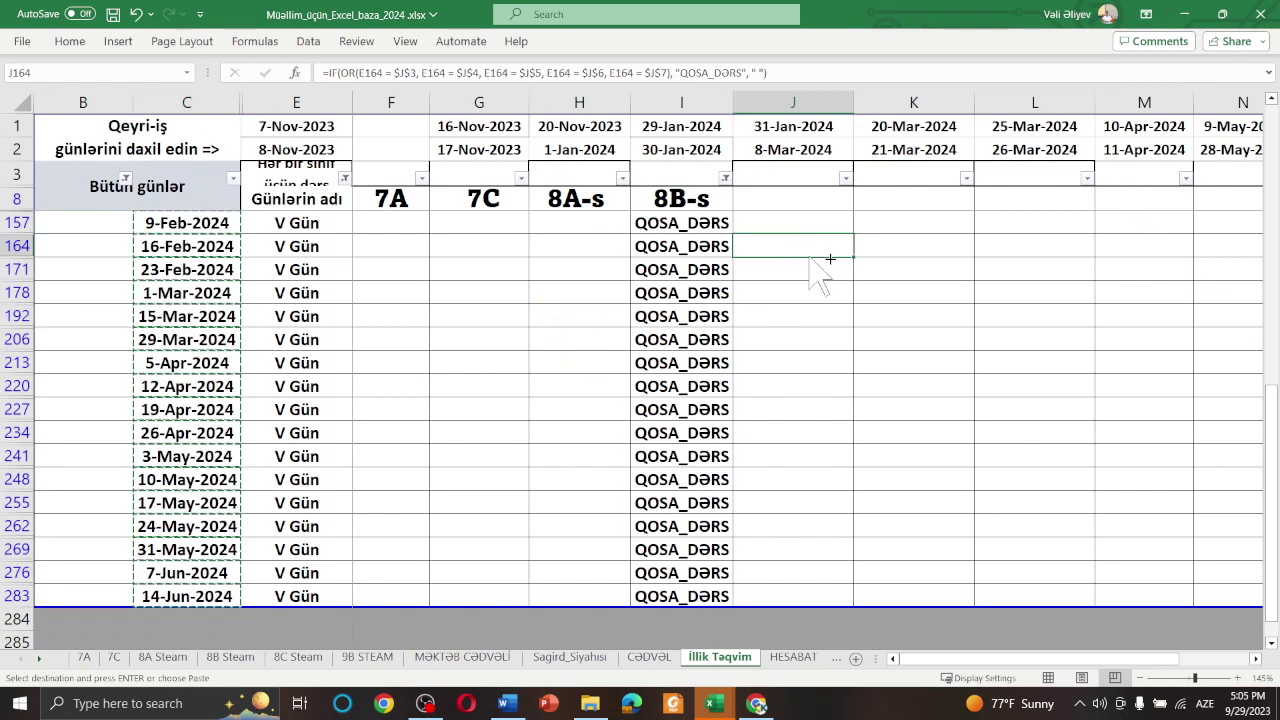
pyautogui.hotkey('ctrl', 'z')
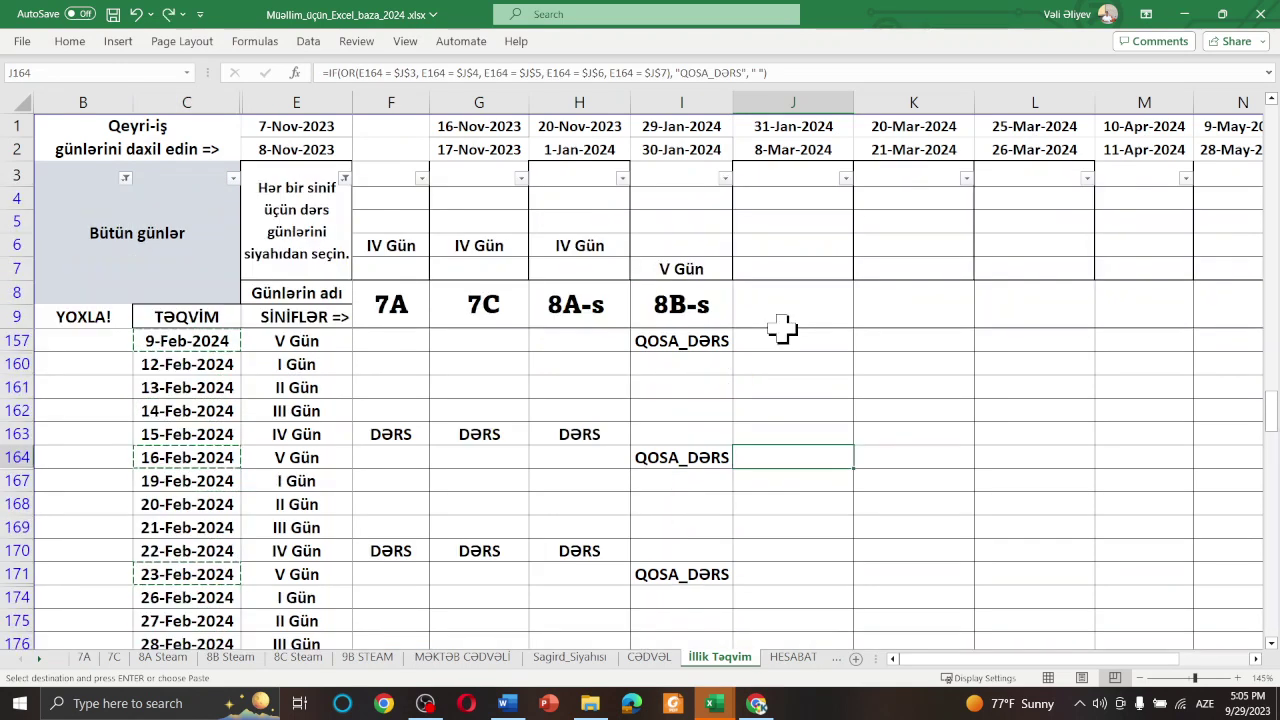
pyautogui.scroll(20, 757, 345)
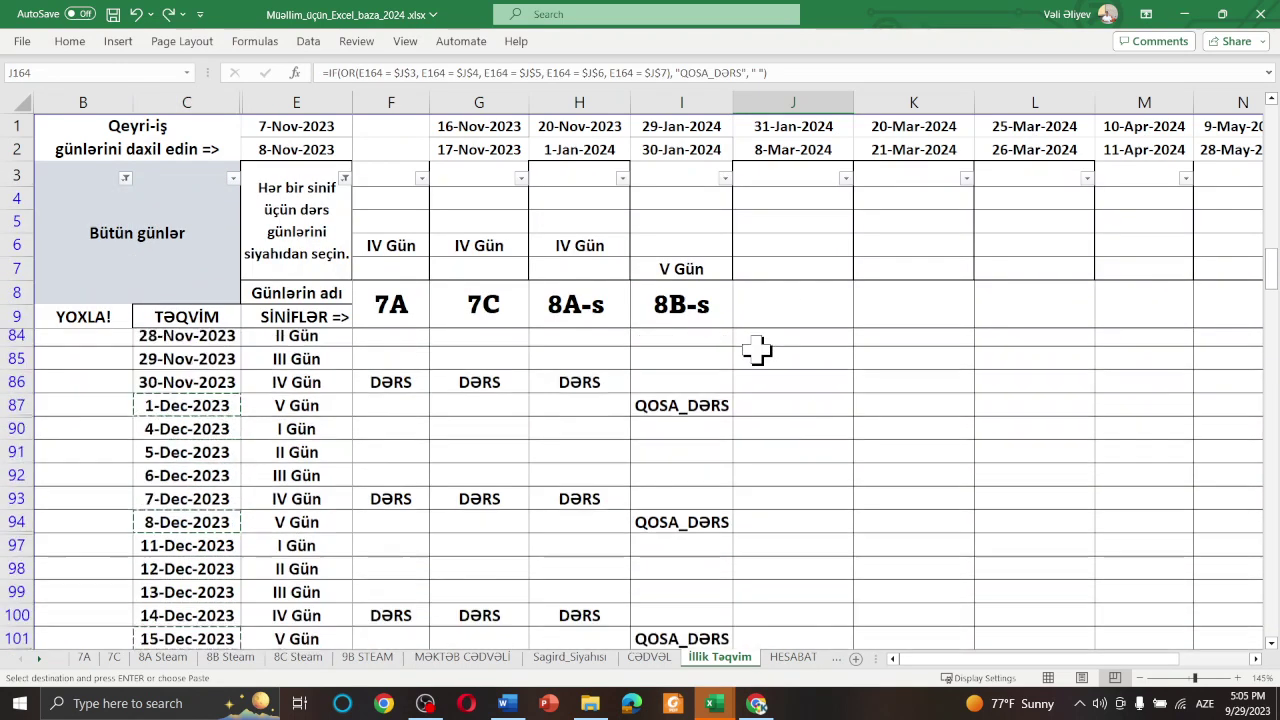
pyautogui.scroll(6, 757, 349)
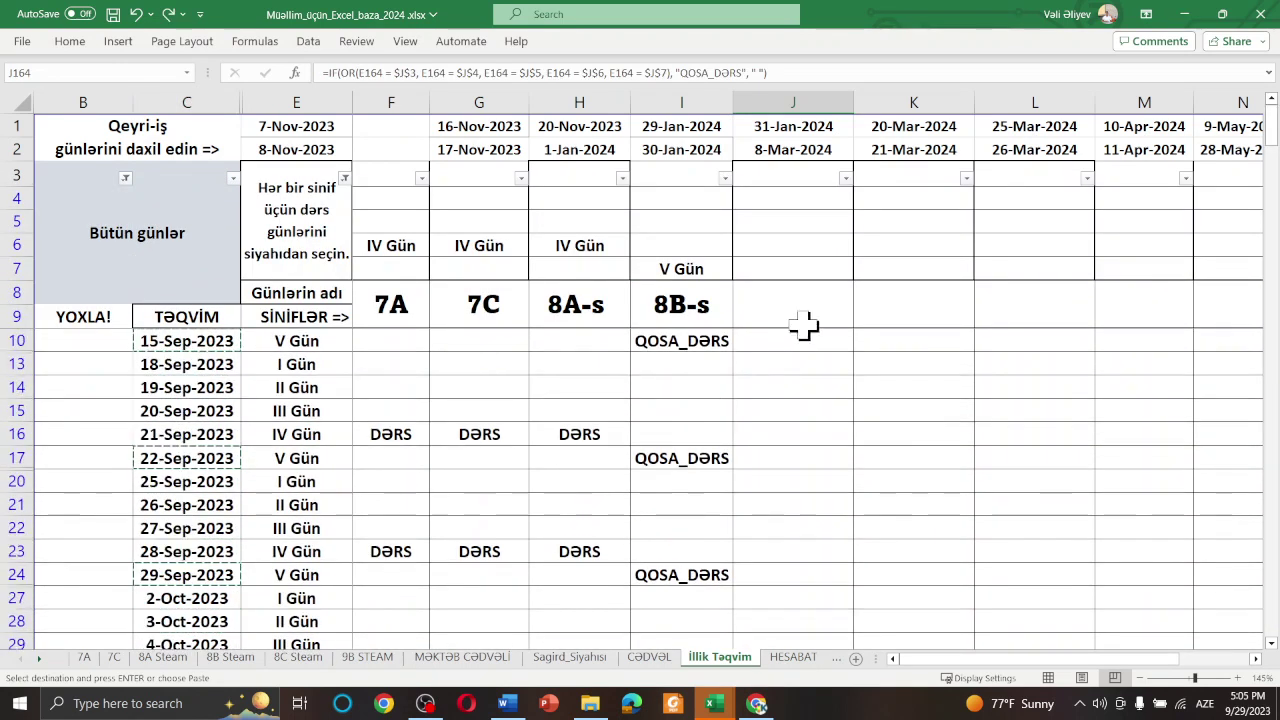
pyautogui.press('Escape')
# - Label the empty class column after 8B-s as 8C-s and set its lesson day to V Gün
pyautogui.click(830, 297)
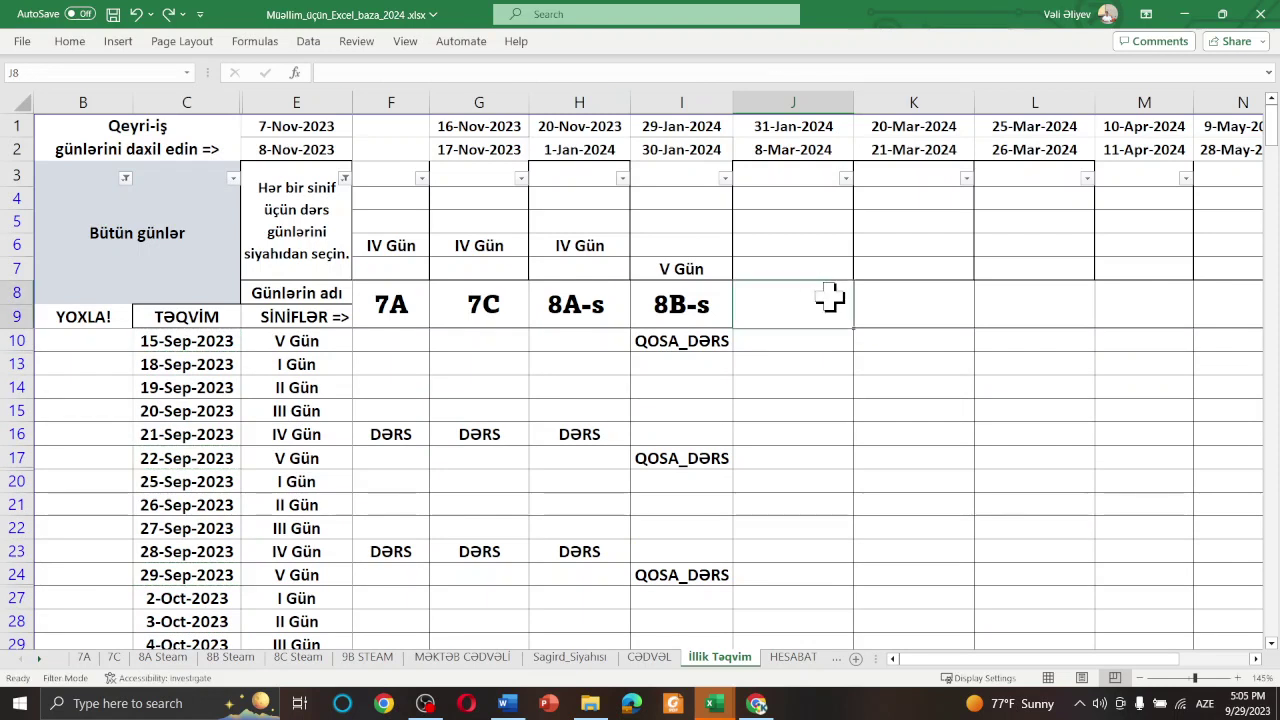
pyautogui.write('8C-s')
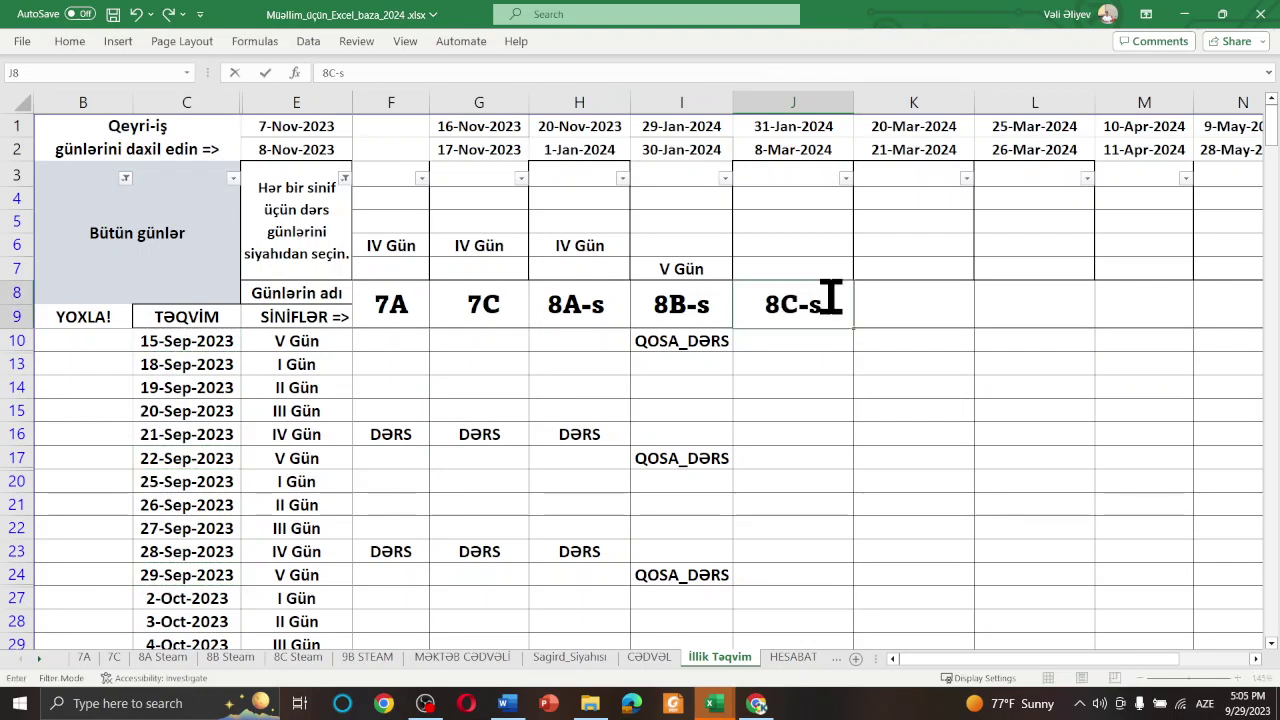
pyautogui.press('Return')
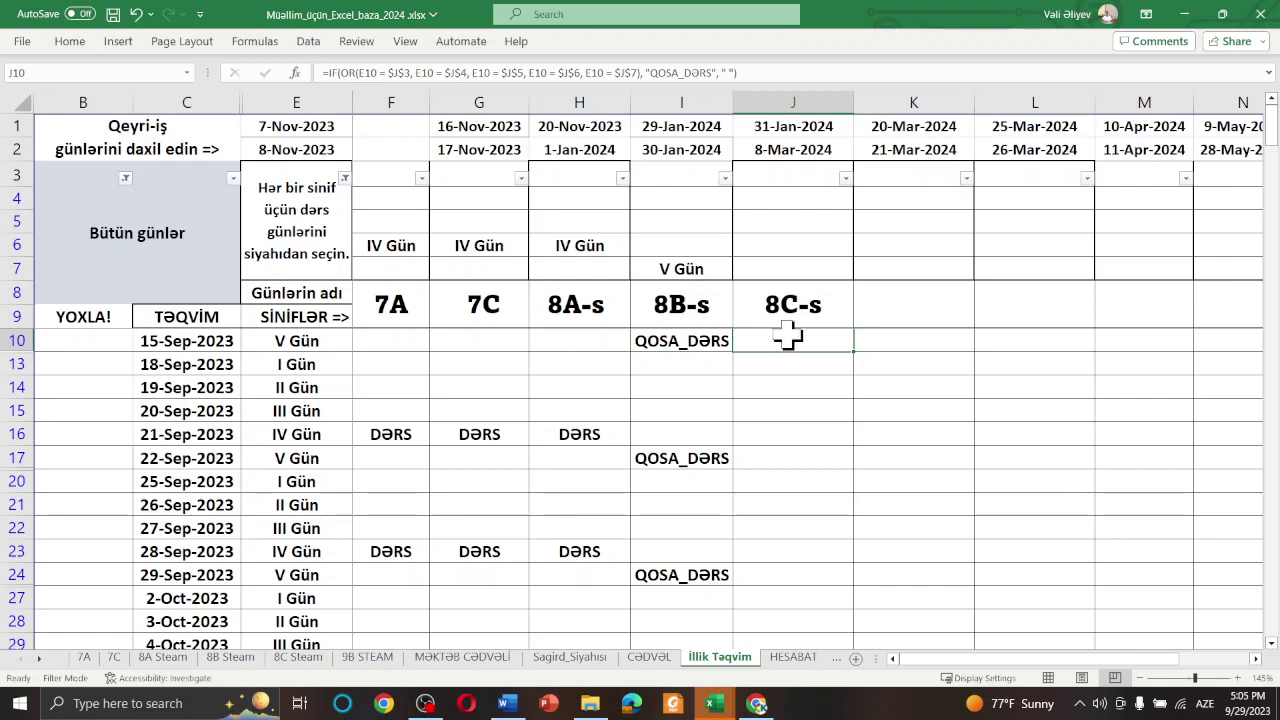
pyautogui.click(800, 268)
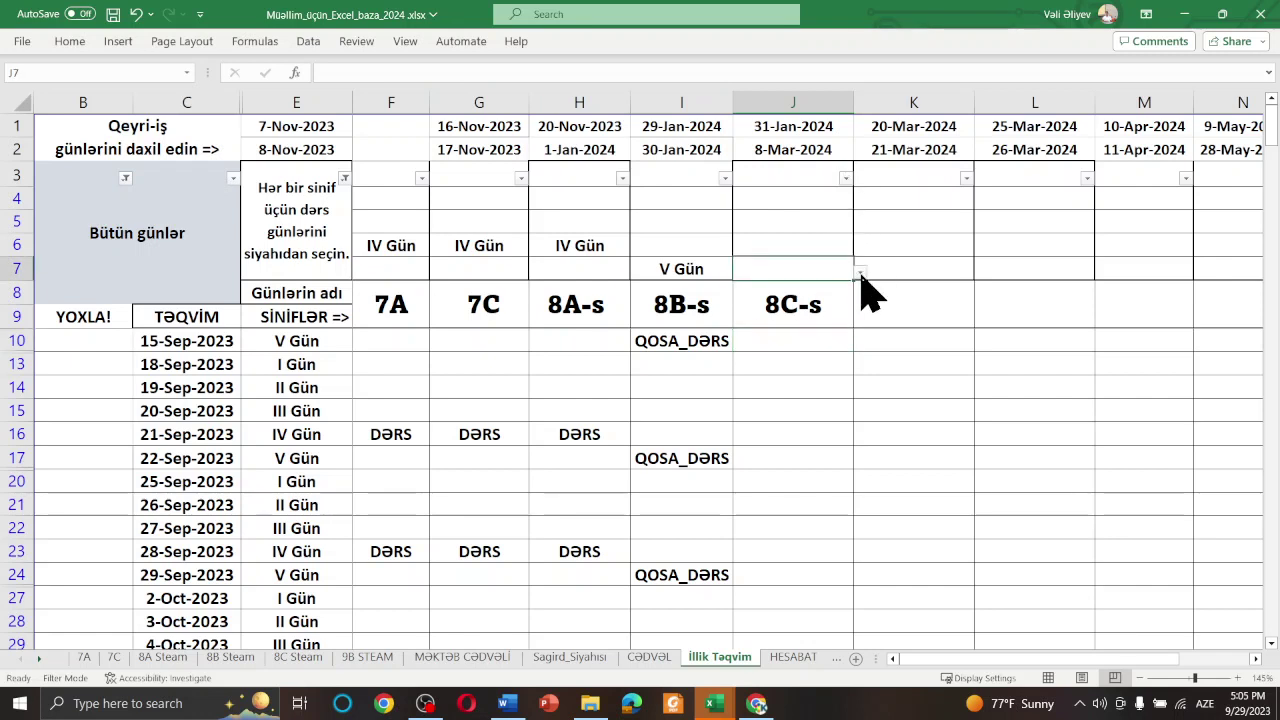
pyautogui.click(860, 273)
pyautogui.click(790, 360)
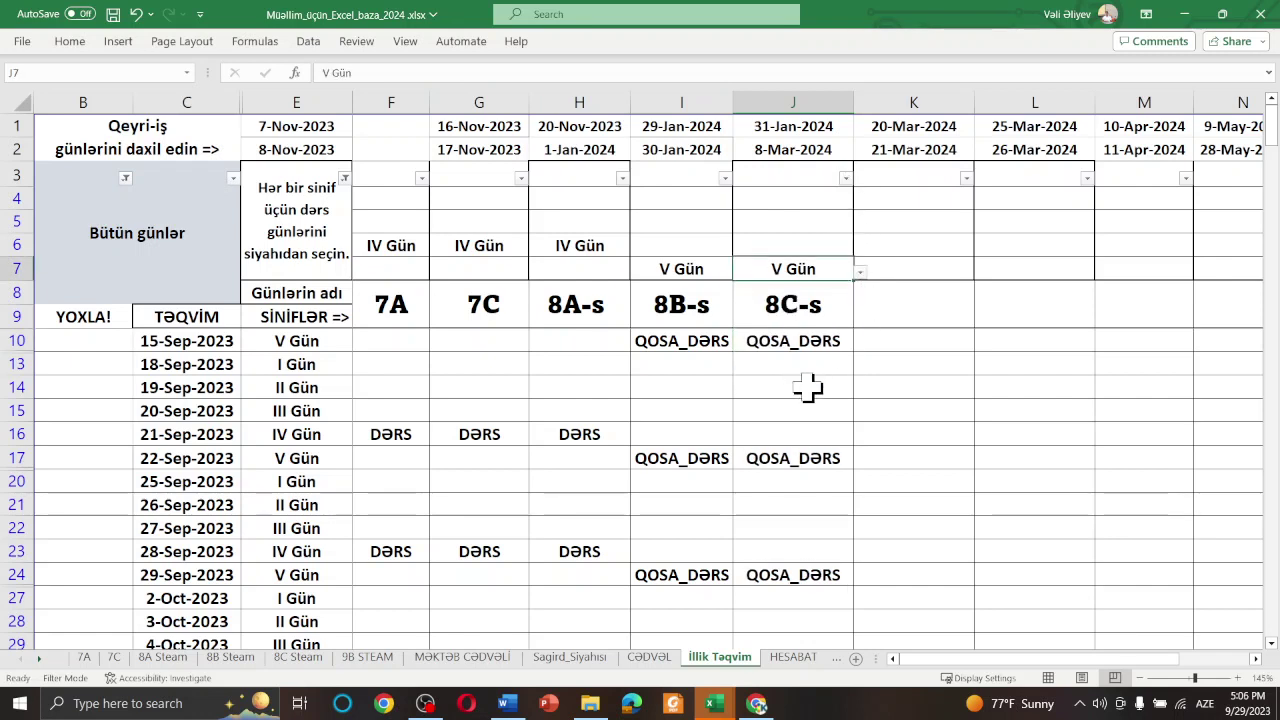
pyautogui.click(809, 388)
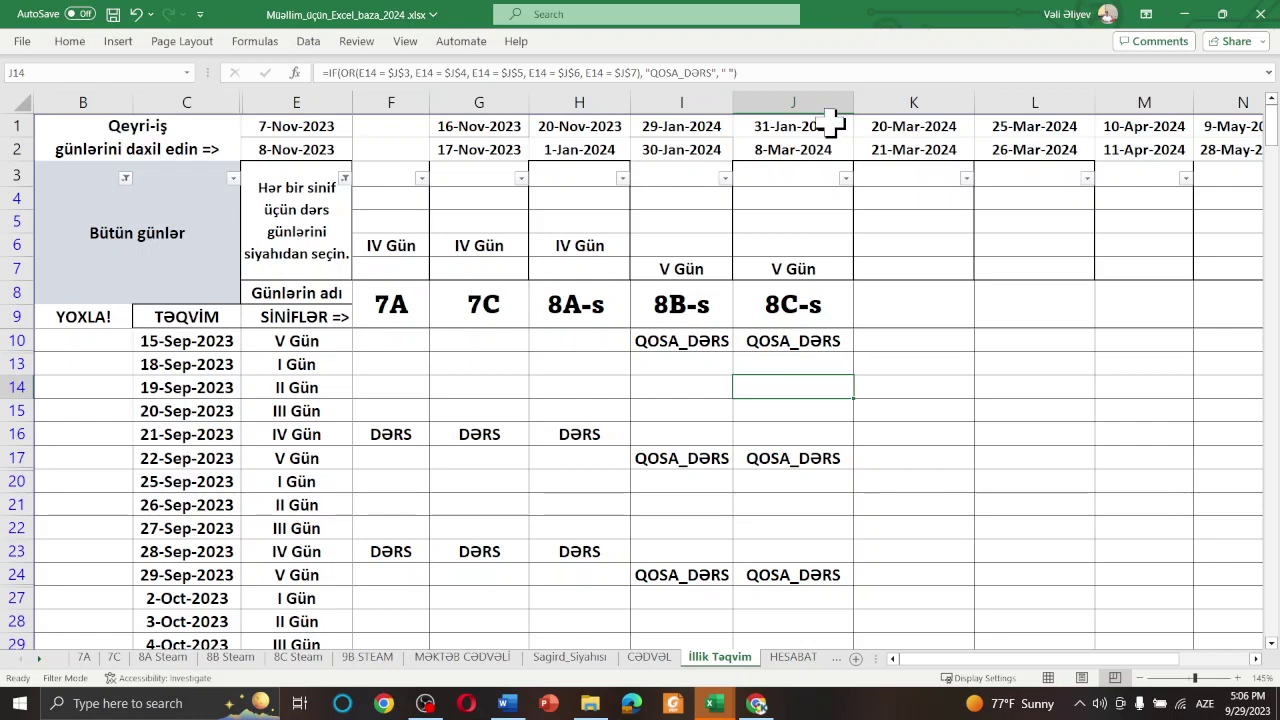
# - Filter the 8C-s column to show only the 8C-s and QOSA_DƏRS entries
pyautogui.click(845, 177)
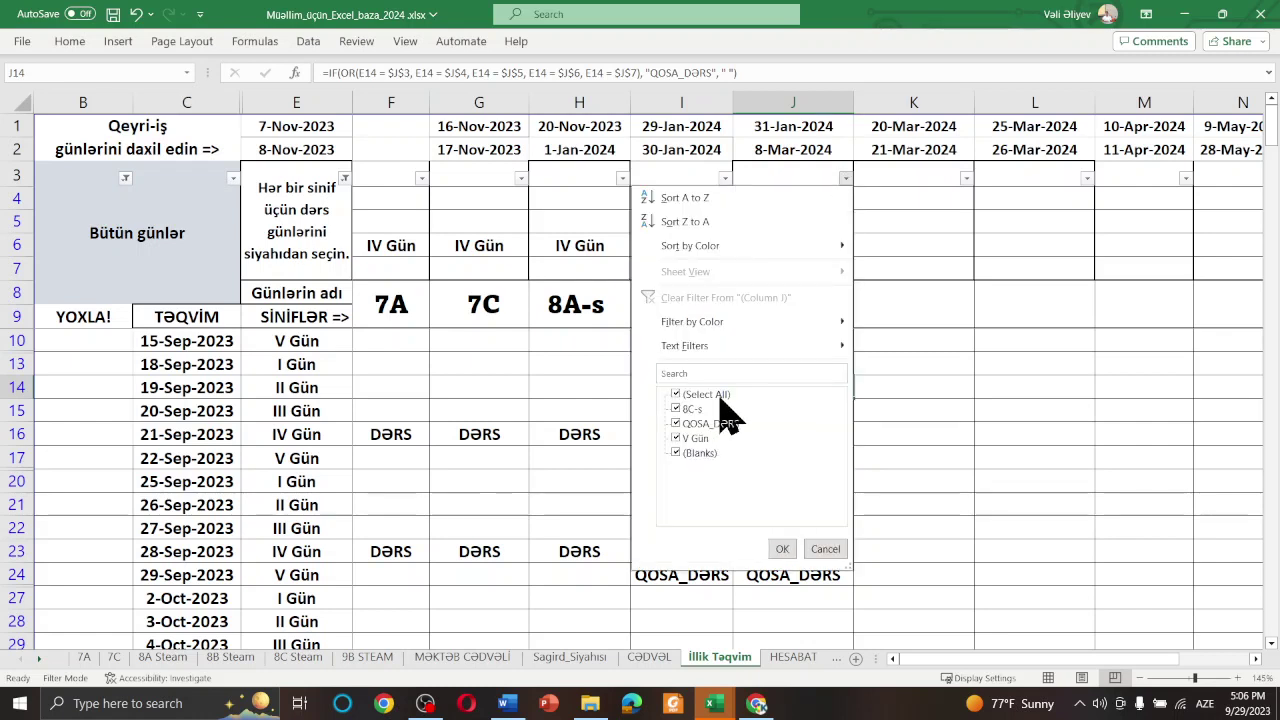
pyautogui.click(712, 394)
pyautogui.click(705, 411)
pyautogui.click(711, 423)
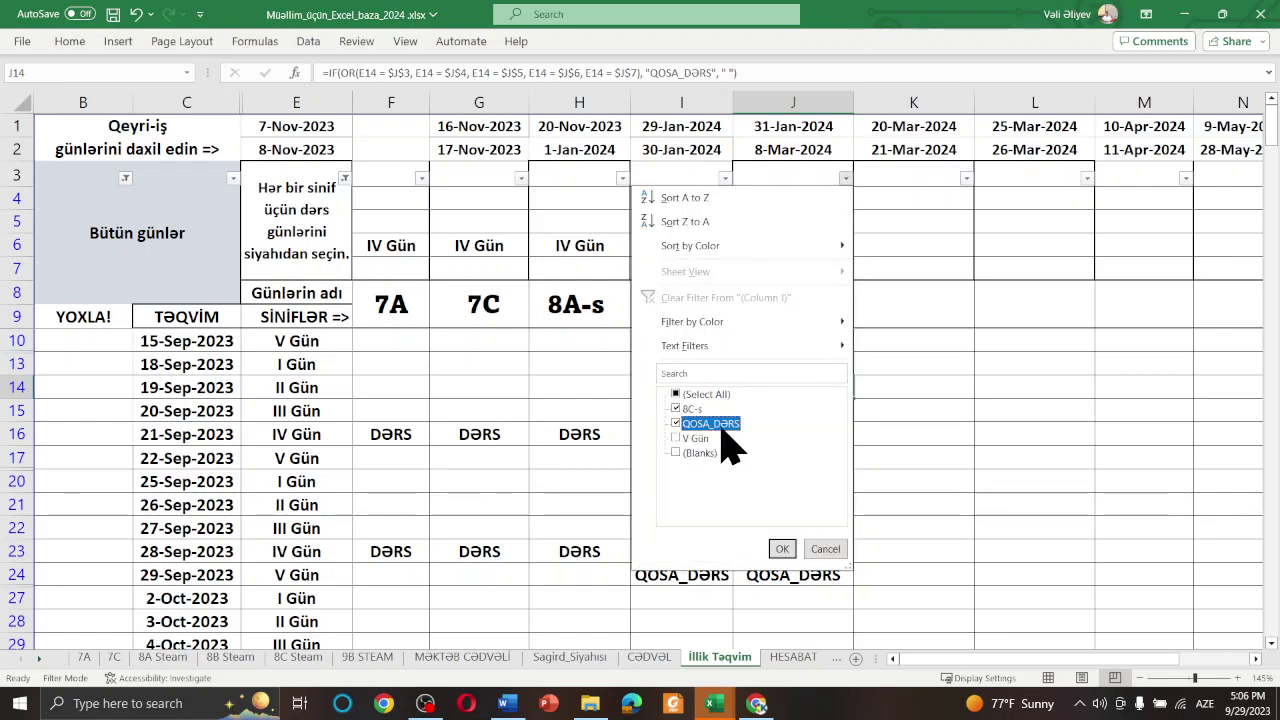
pyautogui.click(784, 549)
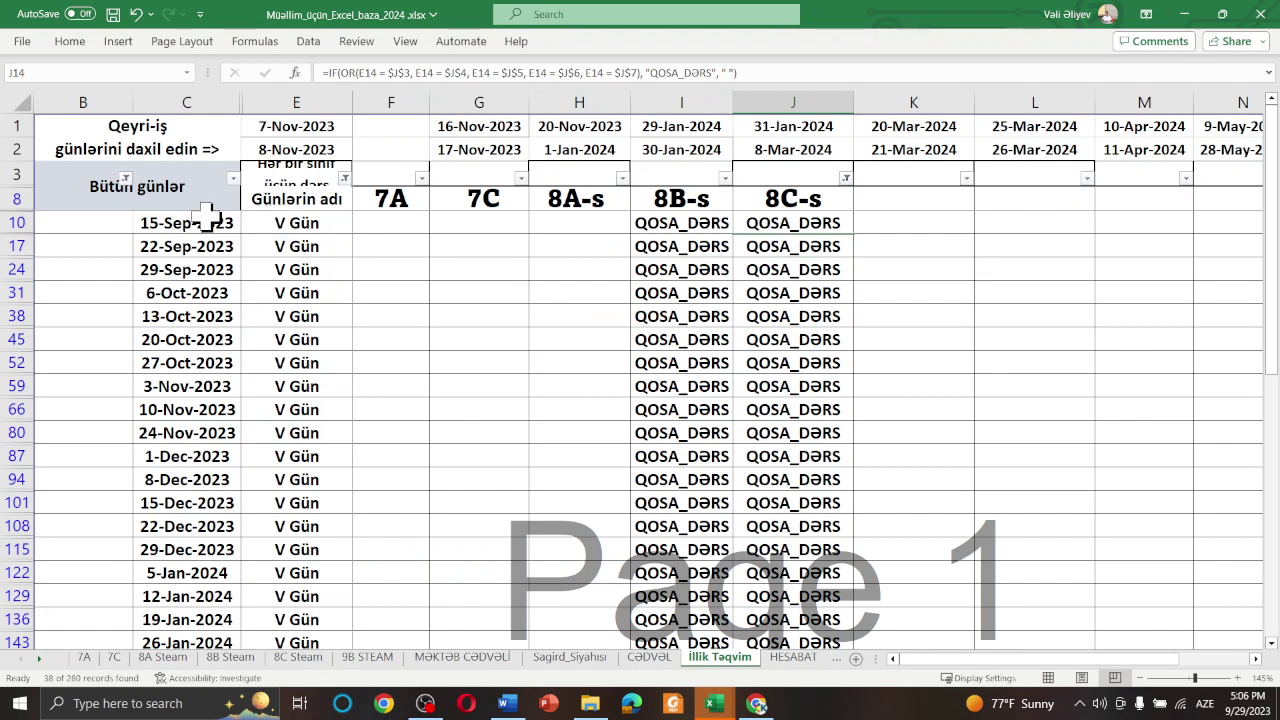
# - Copy the filtered dates from 15-Sep-2023 through 14-Jun-2024 and switch to the Word plan's STEAM – 8C table
pyautogui.moveTo(198, 222); pyautogui.dragTo(196, 592)
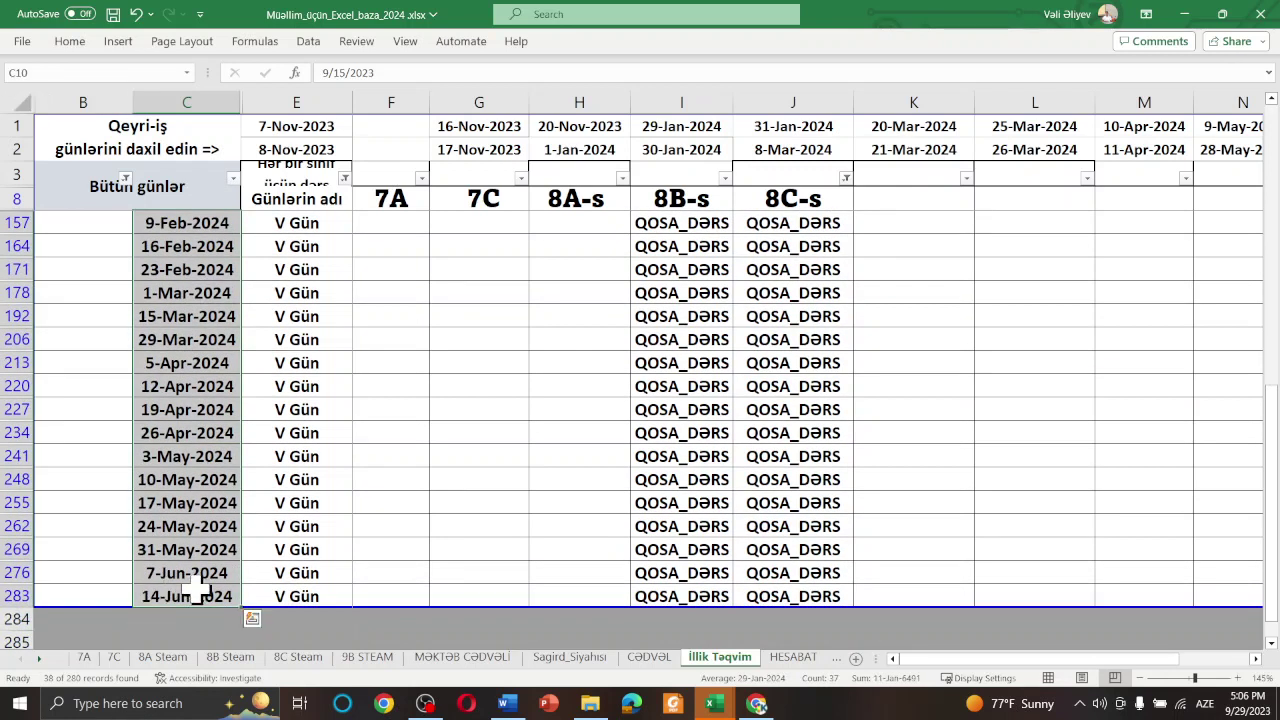
pyautogui.hotkey('ctrl', 'c')
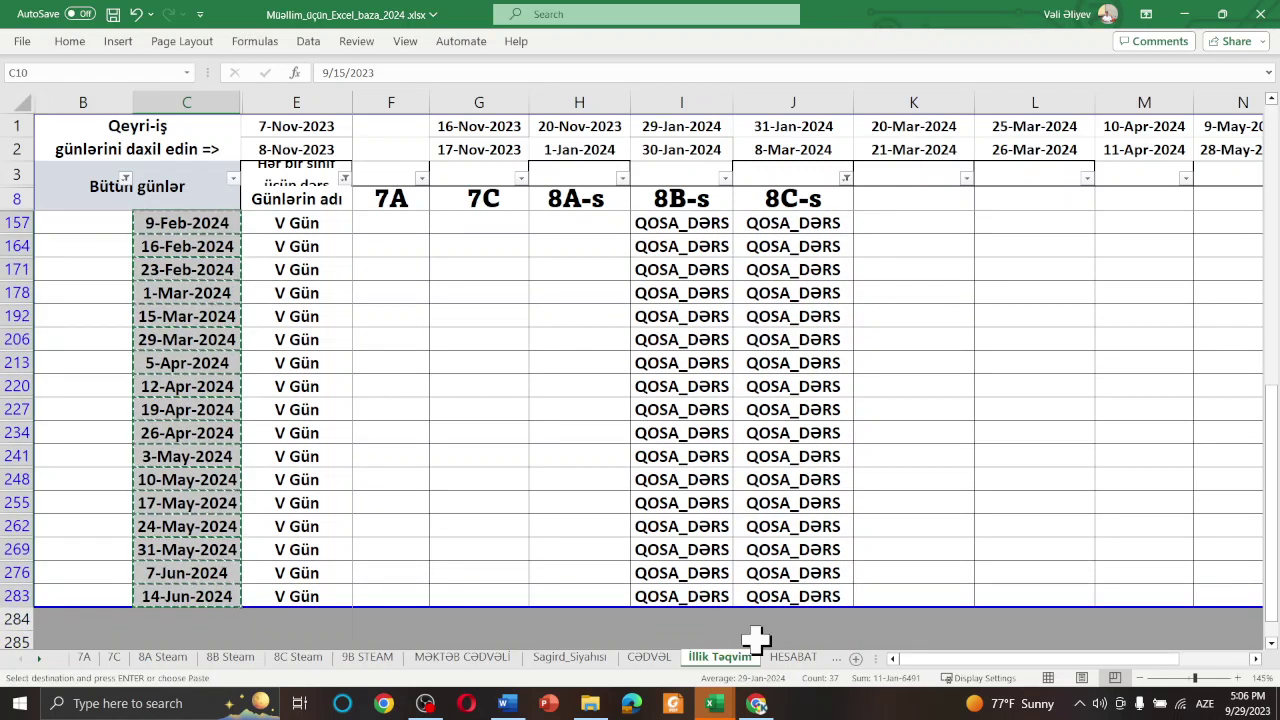
pyautogui.click(714, 703)
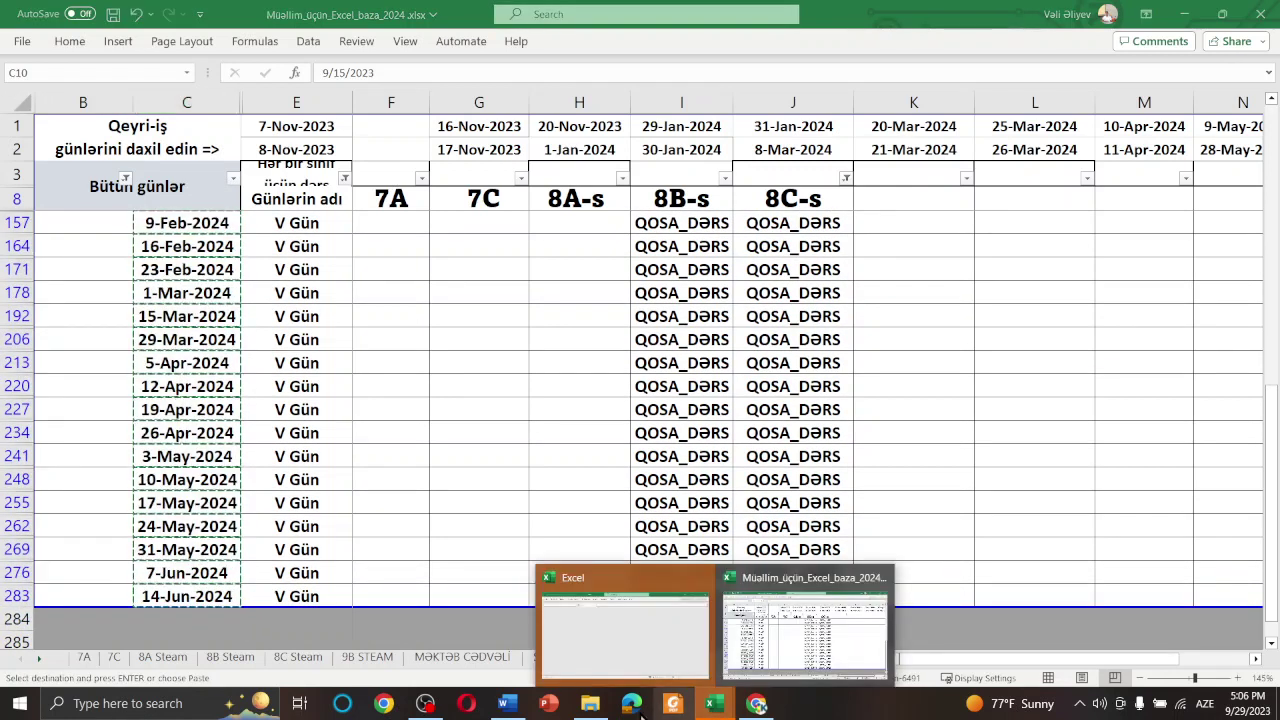
pyautogui.click(505, 703)
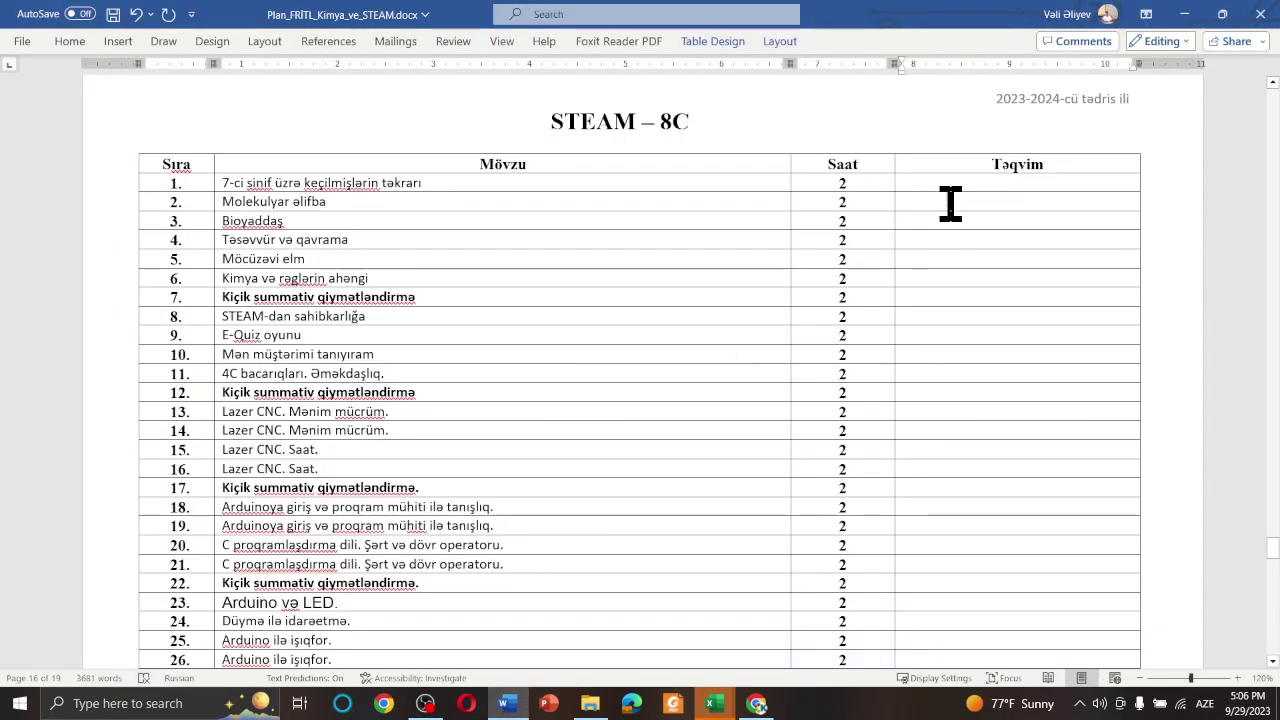
# - Paste the copied dates over the STEAM – 8C Təqvim cells from lesson 1 down, overwriting the cells, and check them to lesson 37
pyautogui.rightClick(1003, 190)
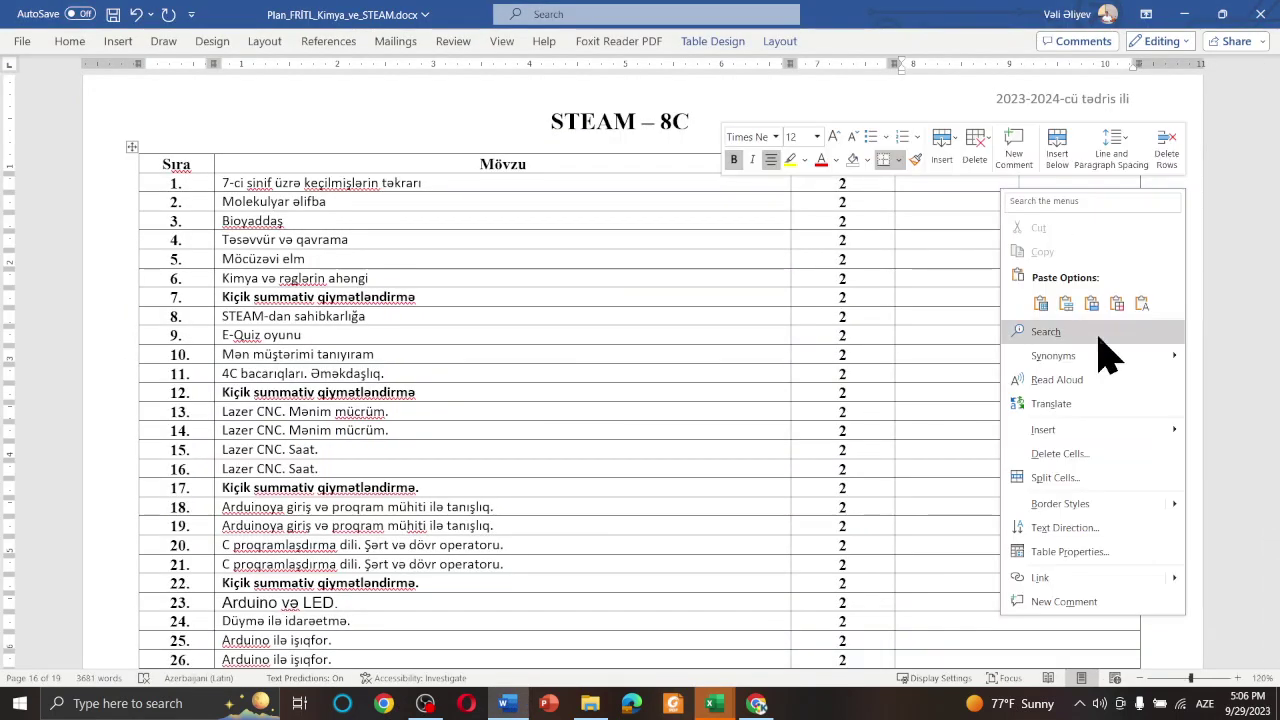
pyautogui.click(1118, 304)
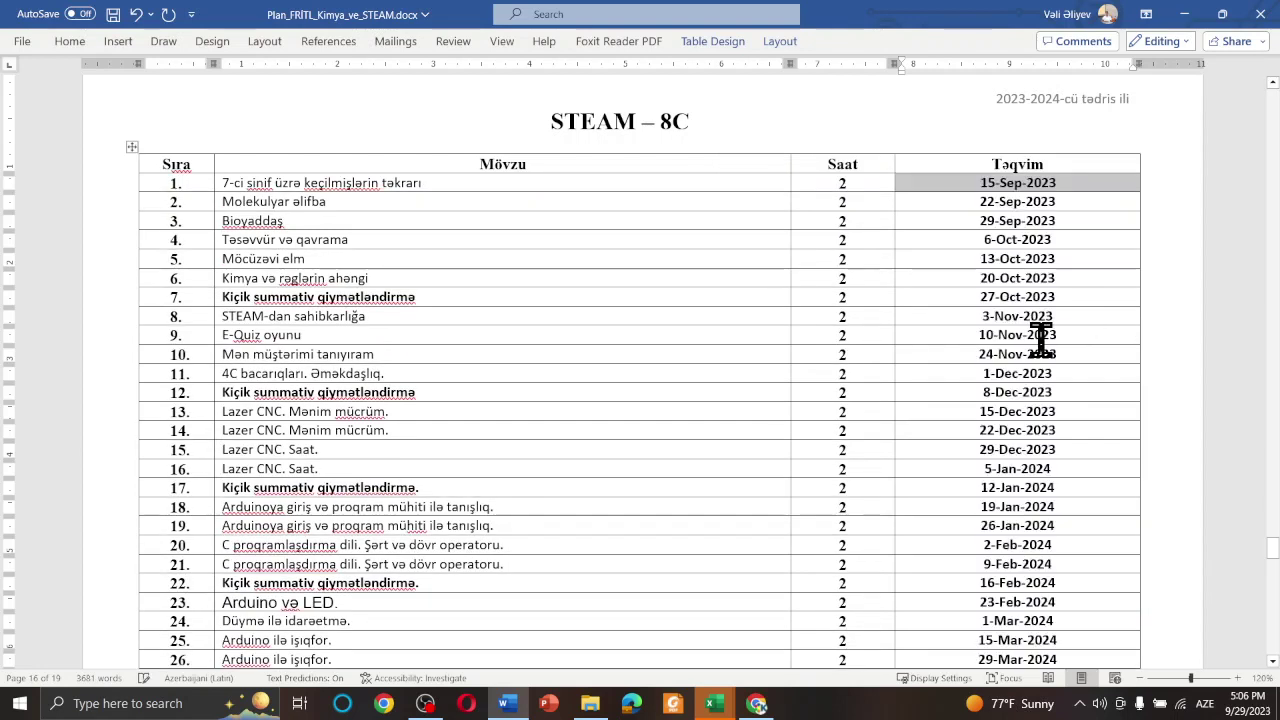
pyautogui.scroll(-15, 1045, 325)
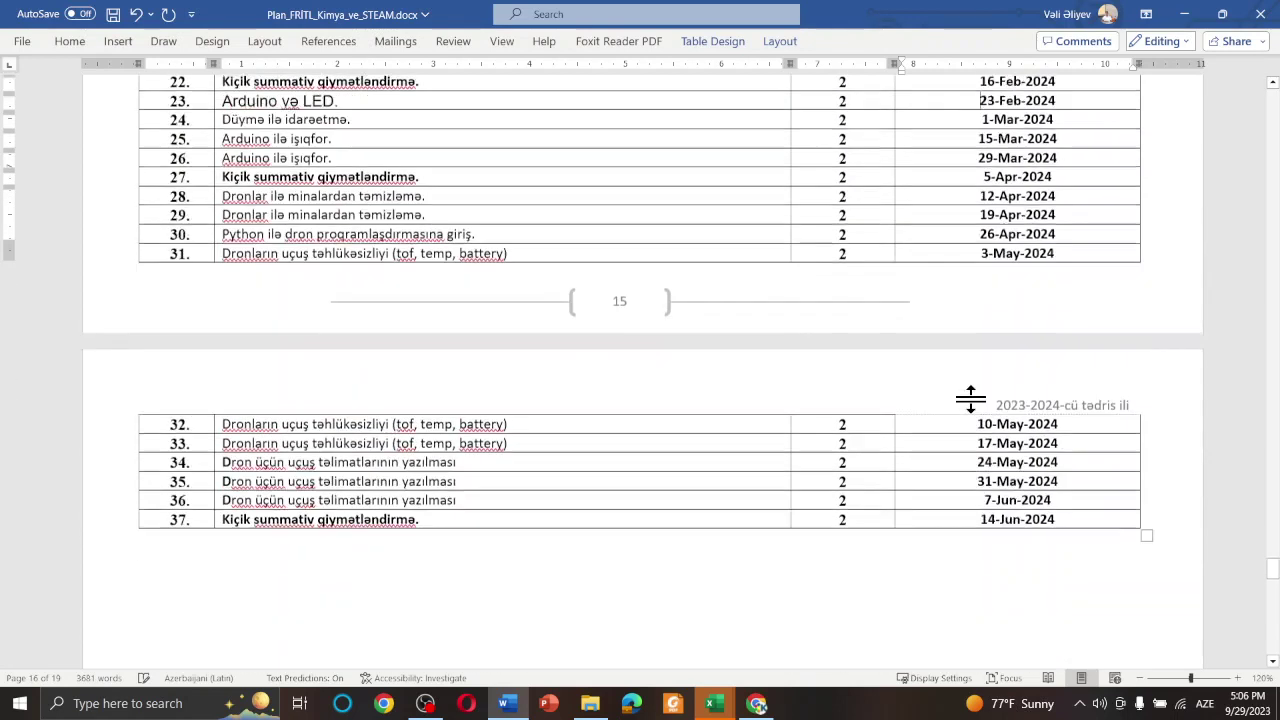
# - Review the STEAM – 9B table from its heading to its last row and return to its beginning
pyautogui.scroll(-15, 857, 380)
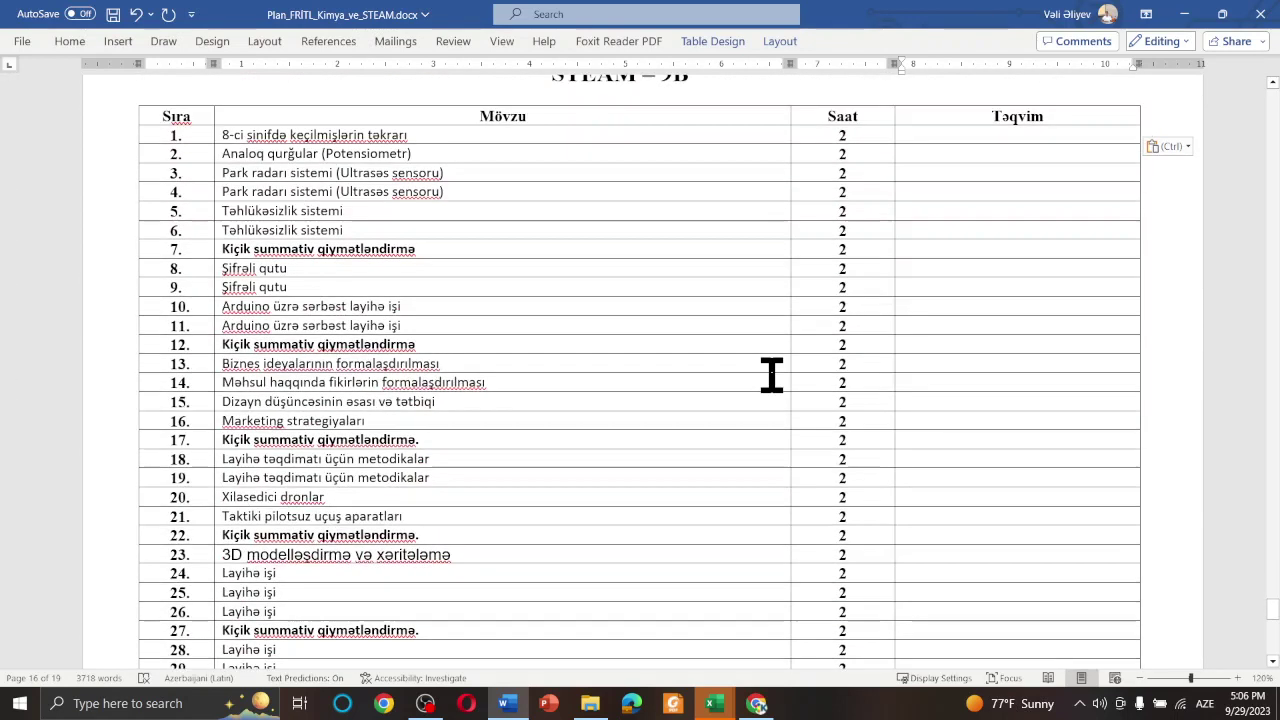
pyautogui.scroll(8, 771, 375)
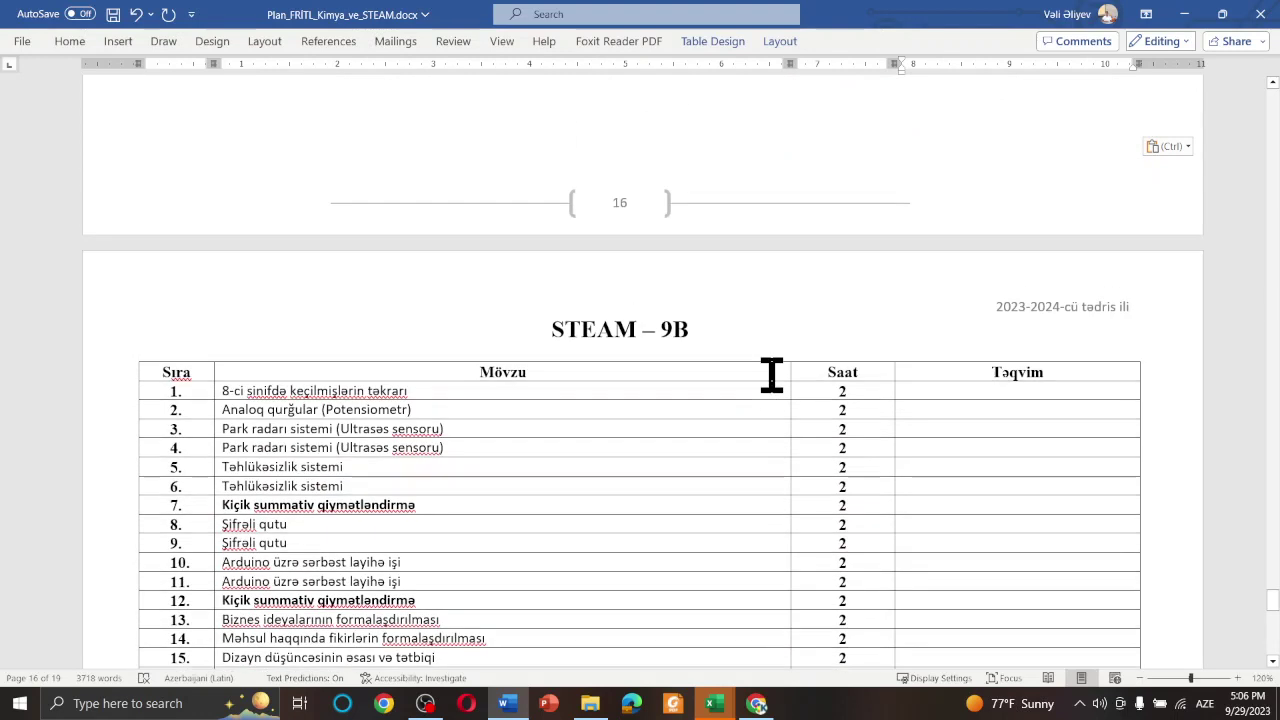
pyautogui.scroll(-10, 771, 375)
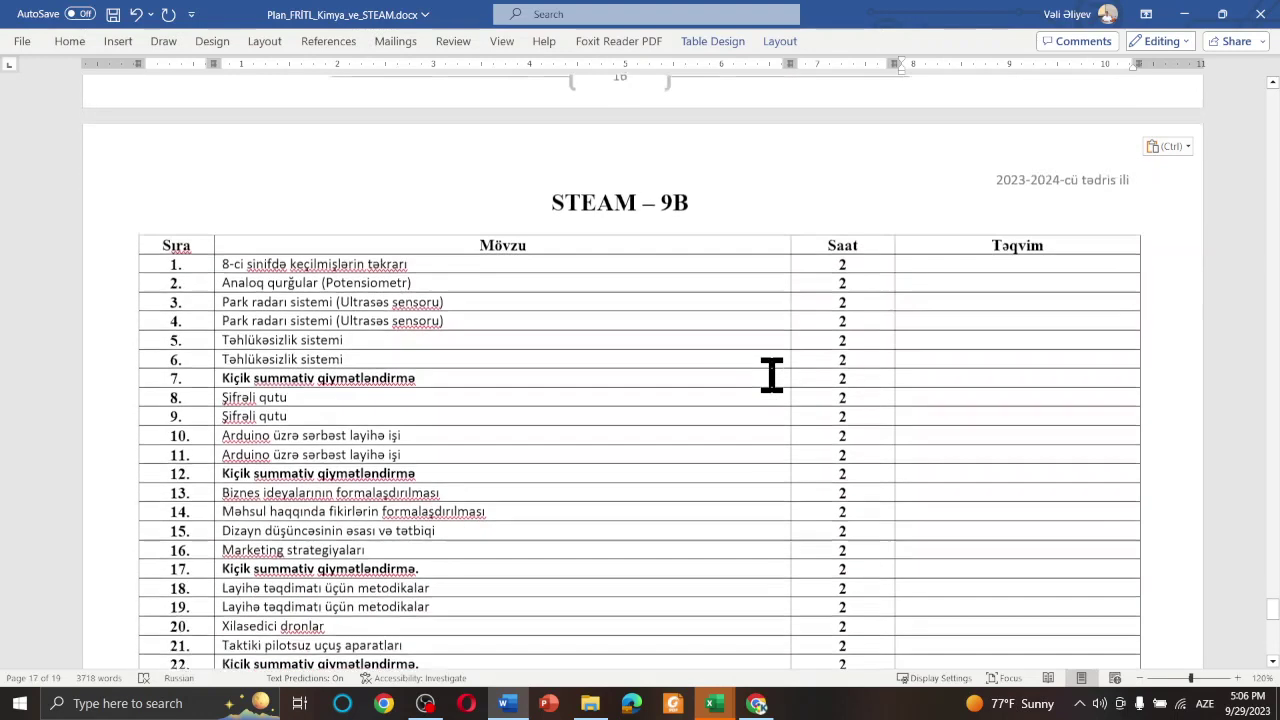
pyautogui.scroll(-10, 931, 354)
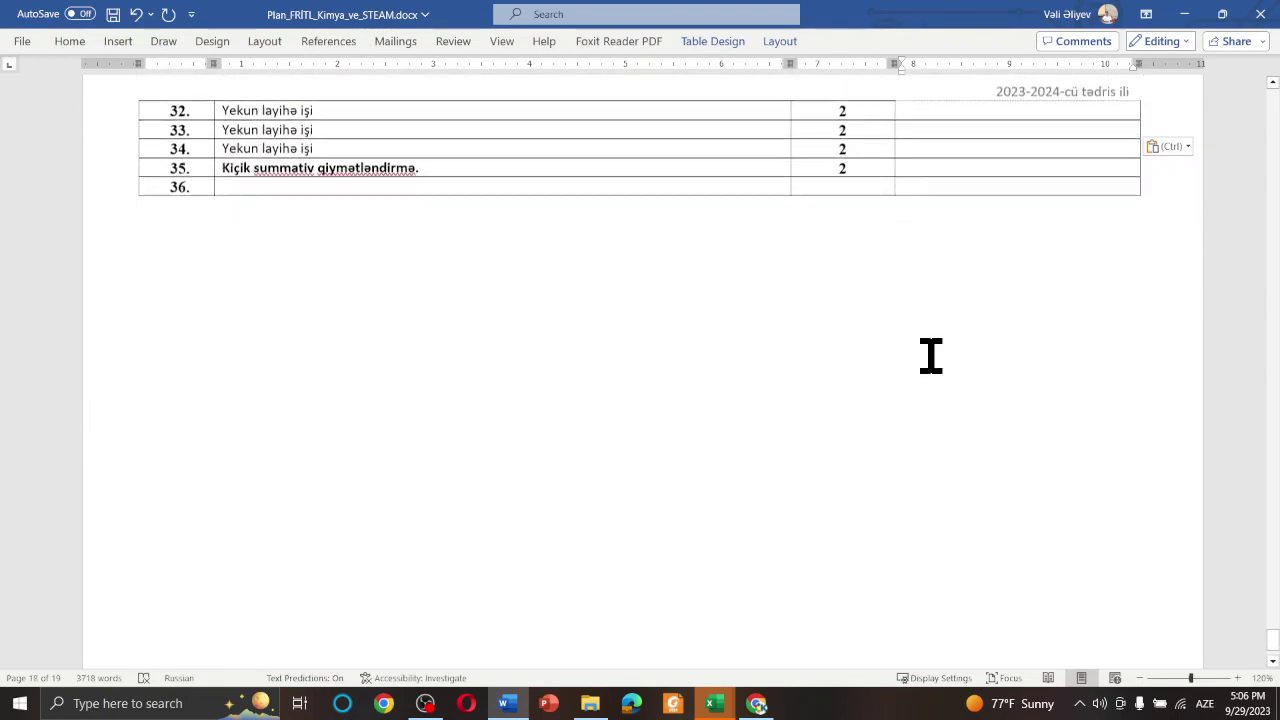
pyautogui.scroll(11, 931, 354)
pyautogui.scroll(11, 914, 254)
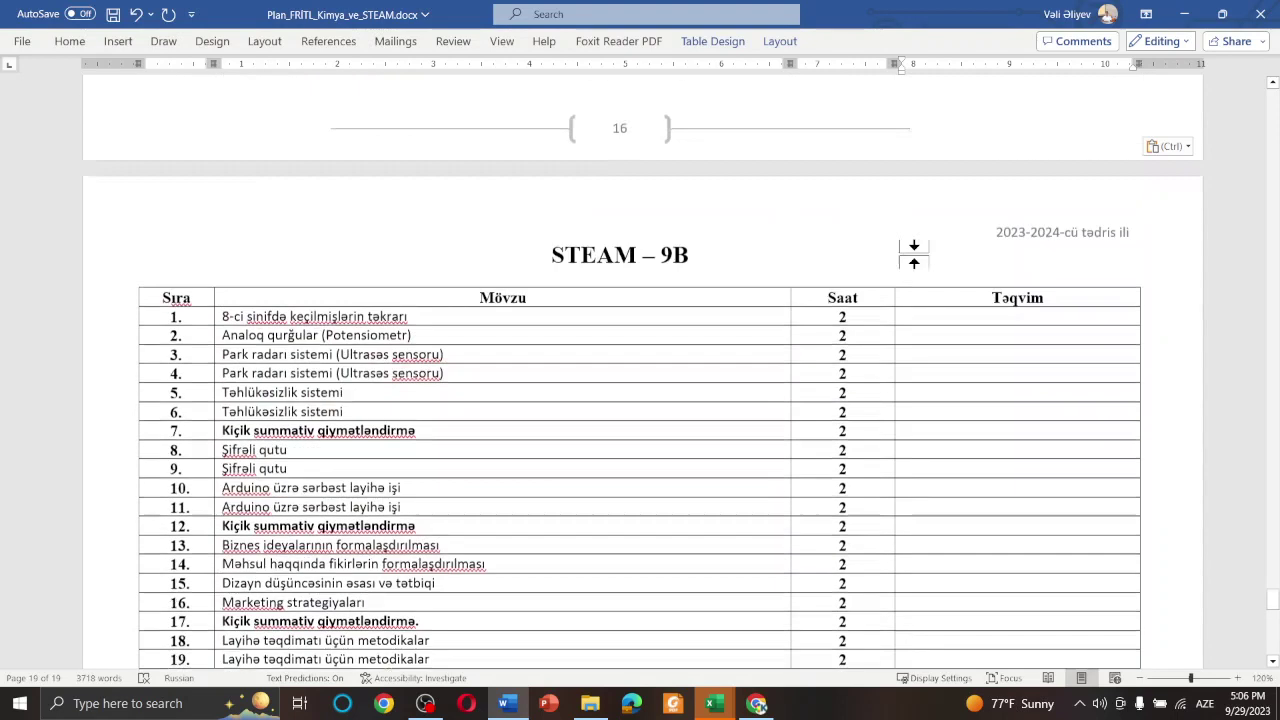
pyautogui.scroll(-3, 914, 271)
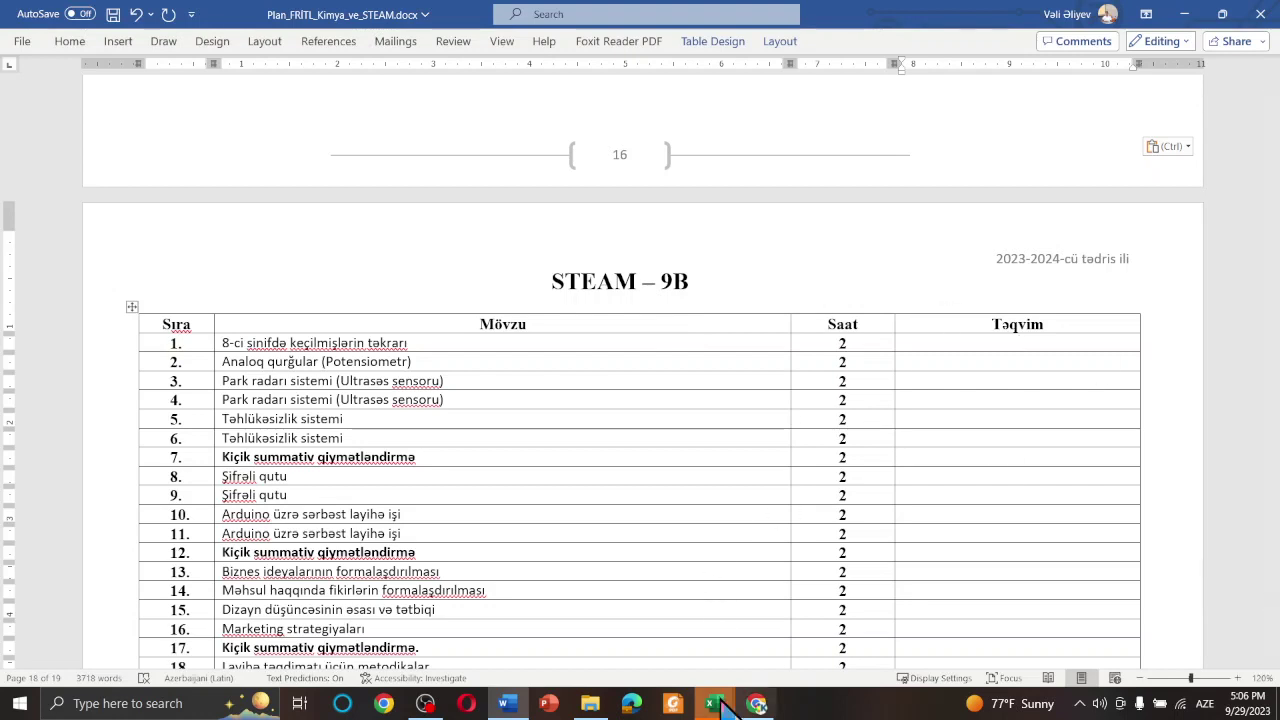
# - Switch back to the Excel calendar and undo the 8C-s filter on the İllik Təqvim sheet
pyautogui.moveTo(716, 705)
pyautogui.click(772, 612)
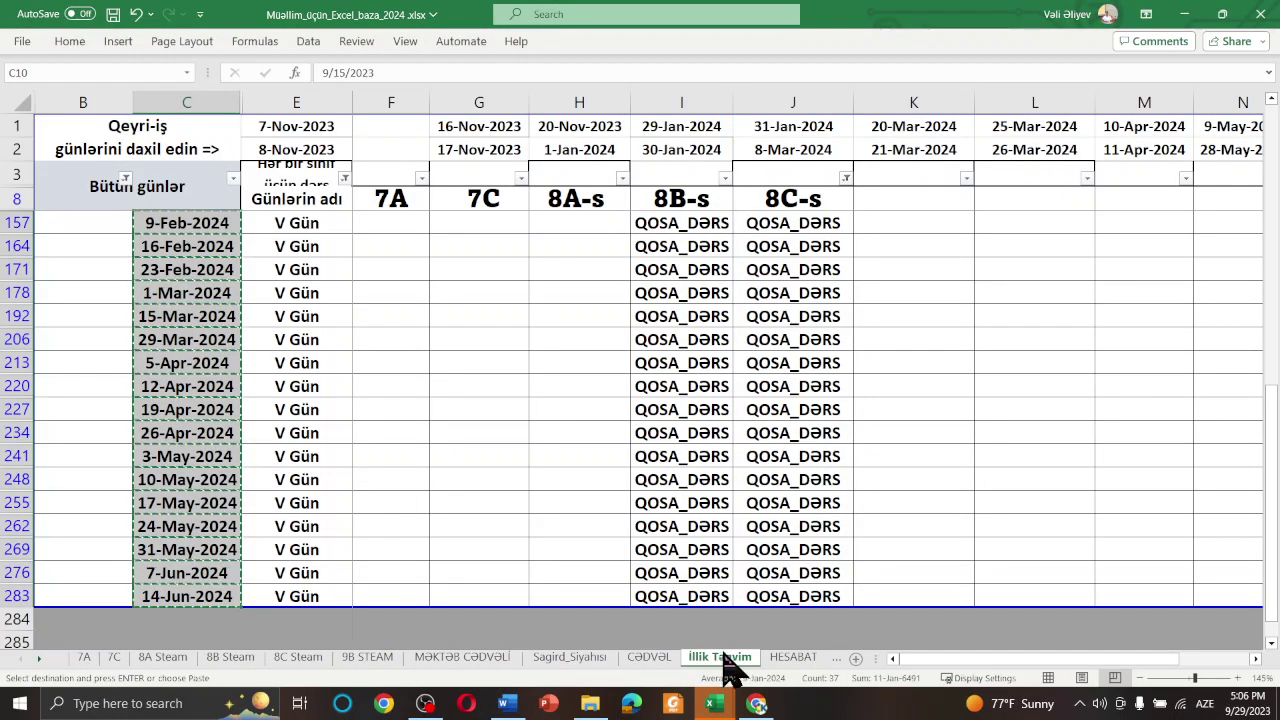
pyautogui.click(607, 550)
pyautogui.hotkey('ctrl', 'z')
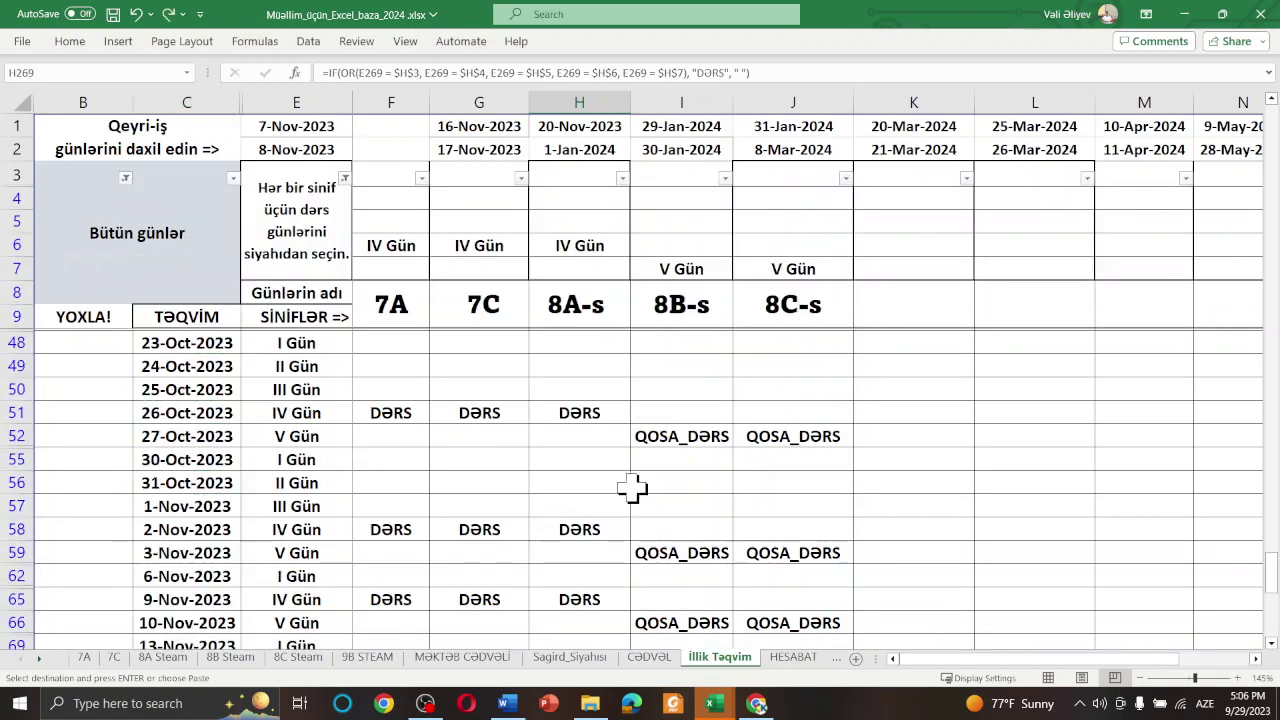
pyautogui.scroll(20, 712, 538)
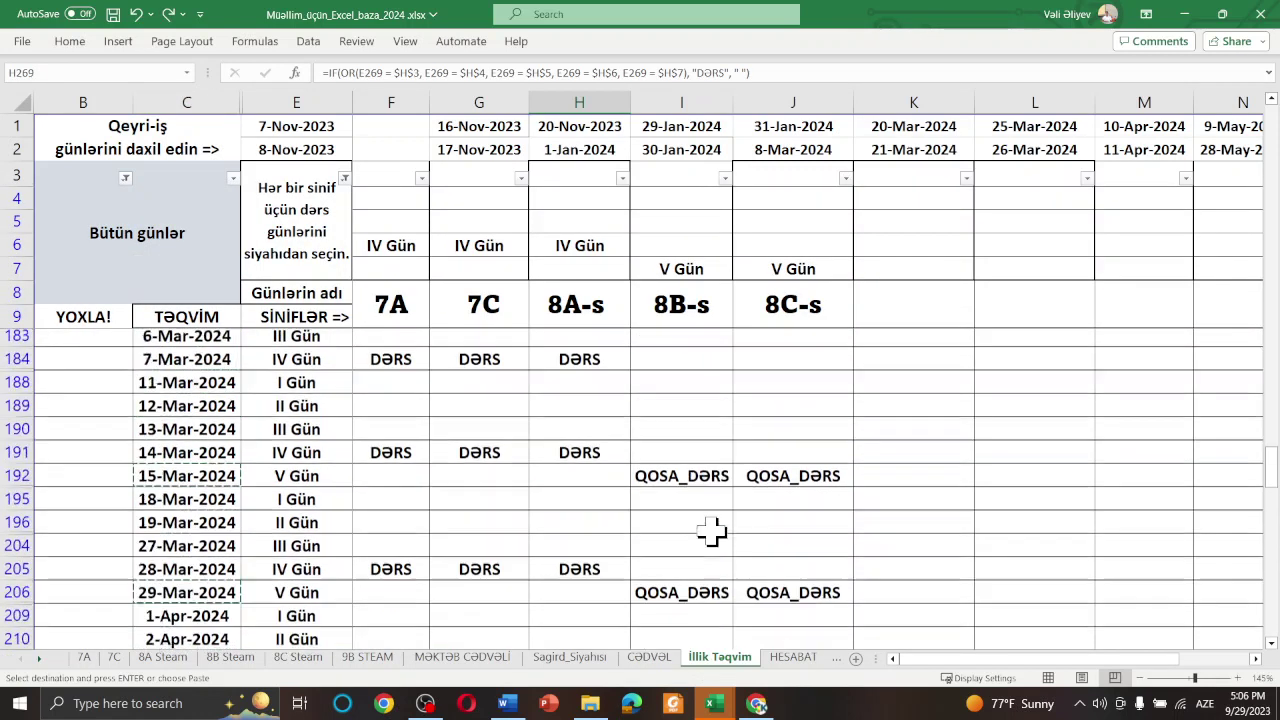
# - Check the 9B STEAM lesson day on the CƏDVƏL timetable sheet and return to the STEAM – 9B table in Word
pyautogui.click(649, 658)
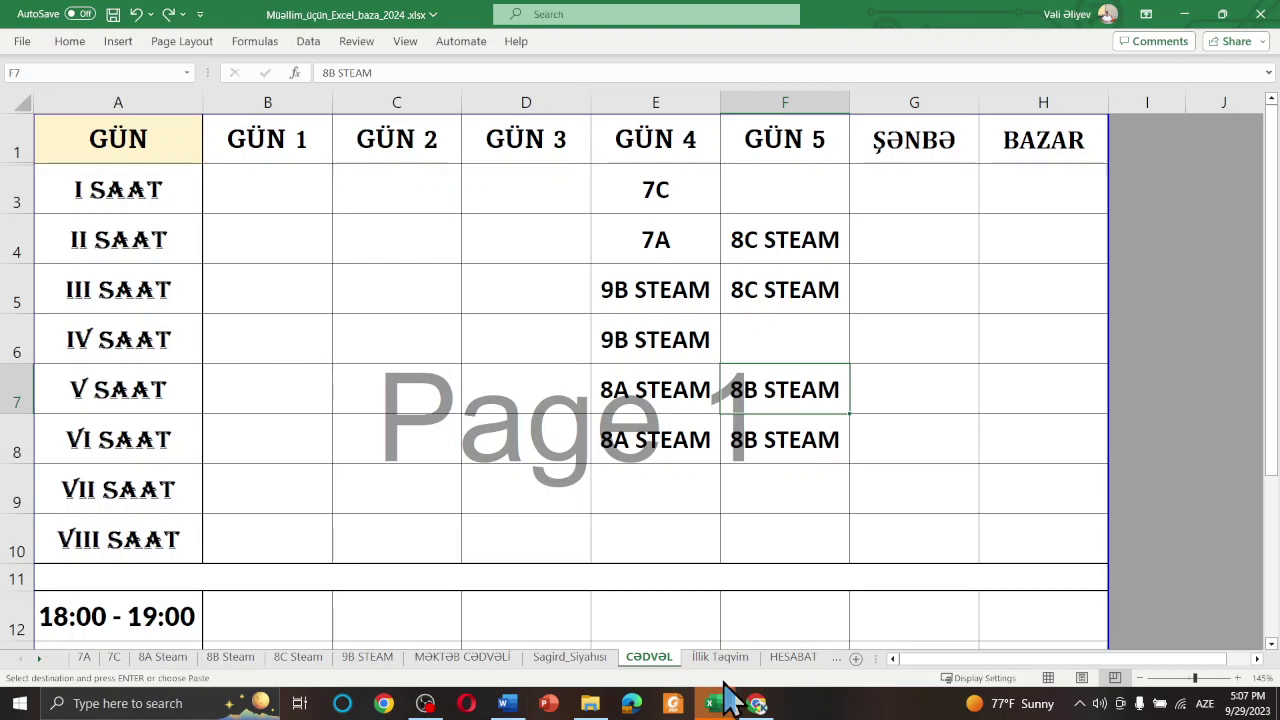
pyautogui.click(512, 700)
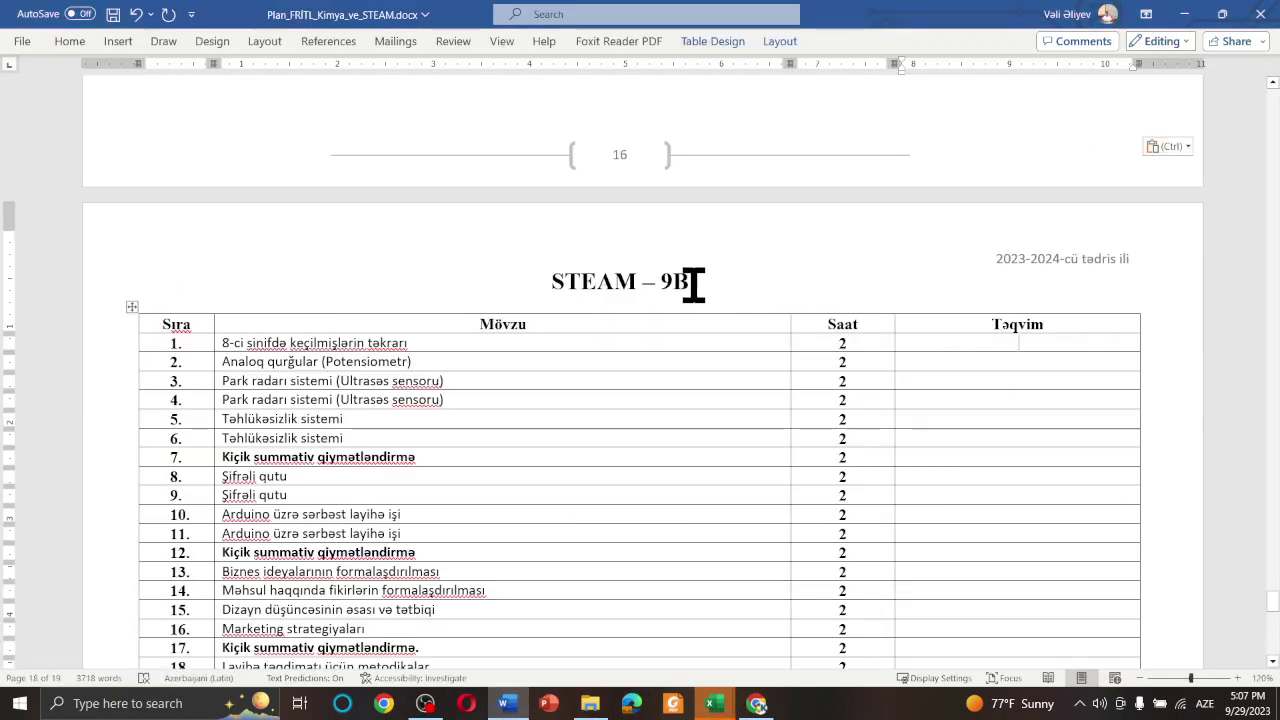
pyautogui.scroll(1, 805, 405)
pyautogui.scroll(-6, 805, 405)
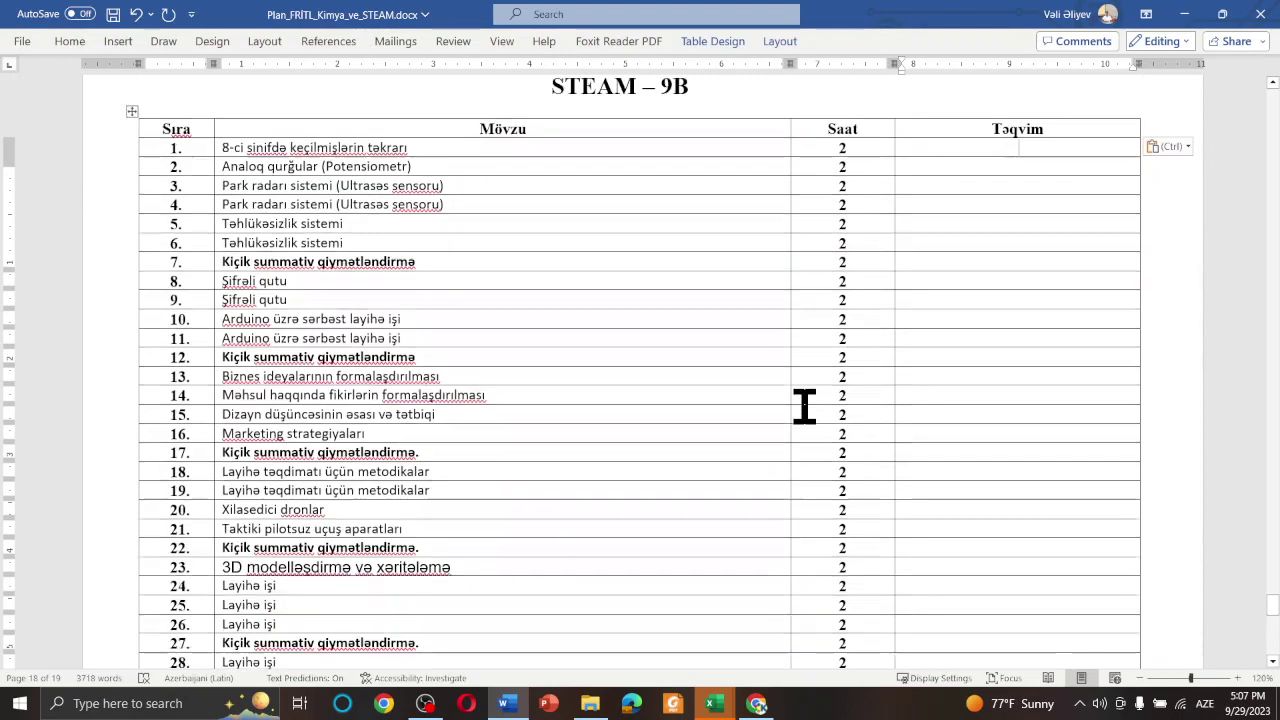
# - Switch to the Excel workbook's İllik Təqvim sheet and name the empty class column after 8C-s as 9B-s
pyautogui.scroll(5, 805, 405)
pyautogui.scroll(-3, 805, 405)
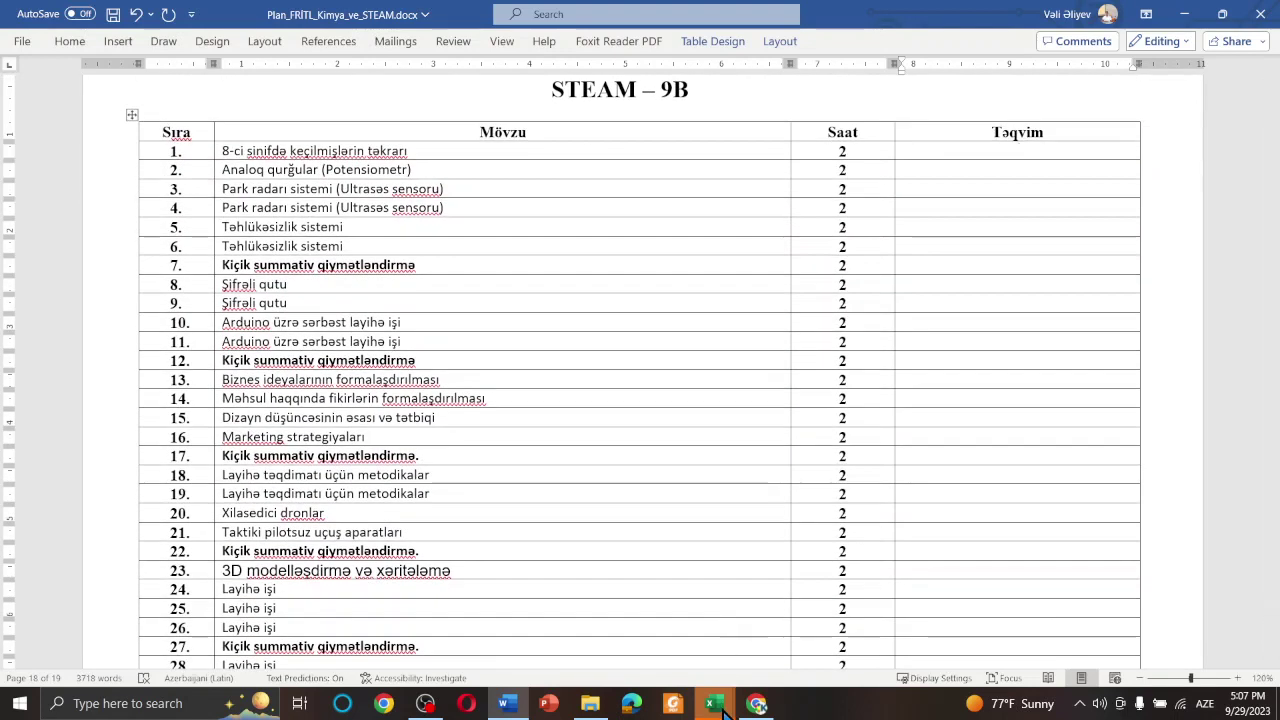
pyautogui.moveTo(715, 710)
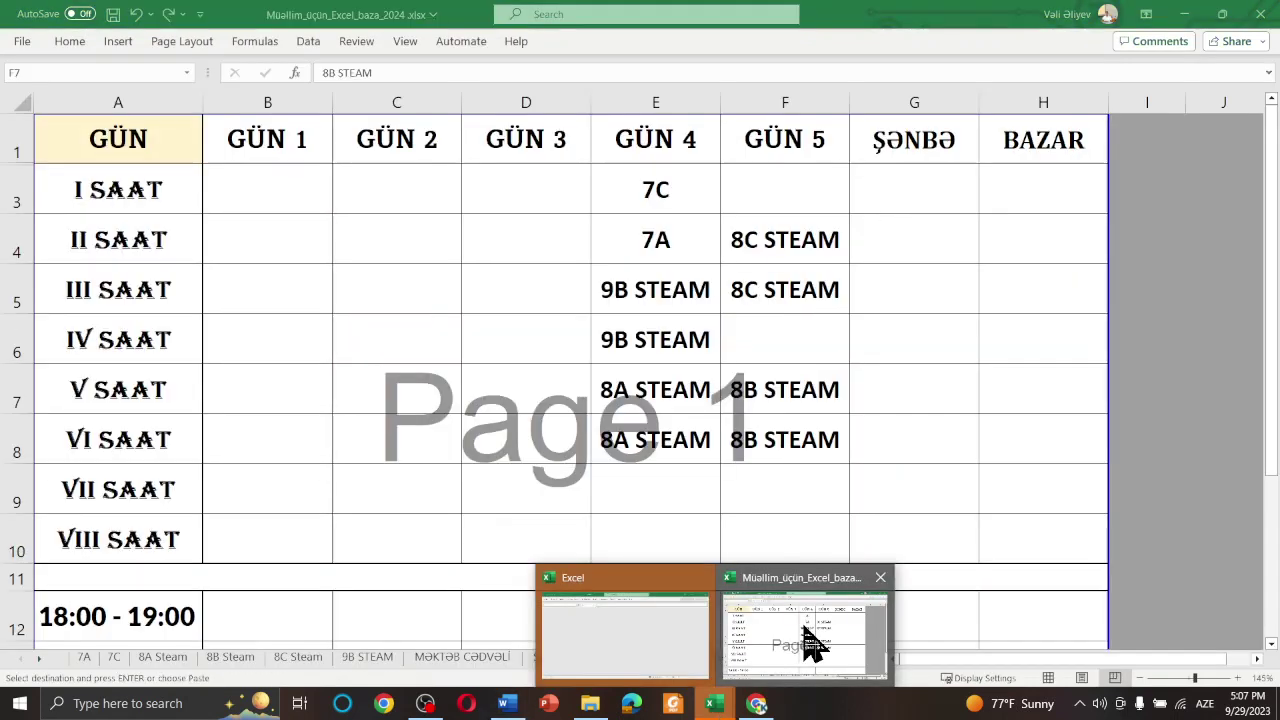
pyautogui.click(811, 640)
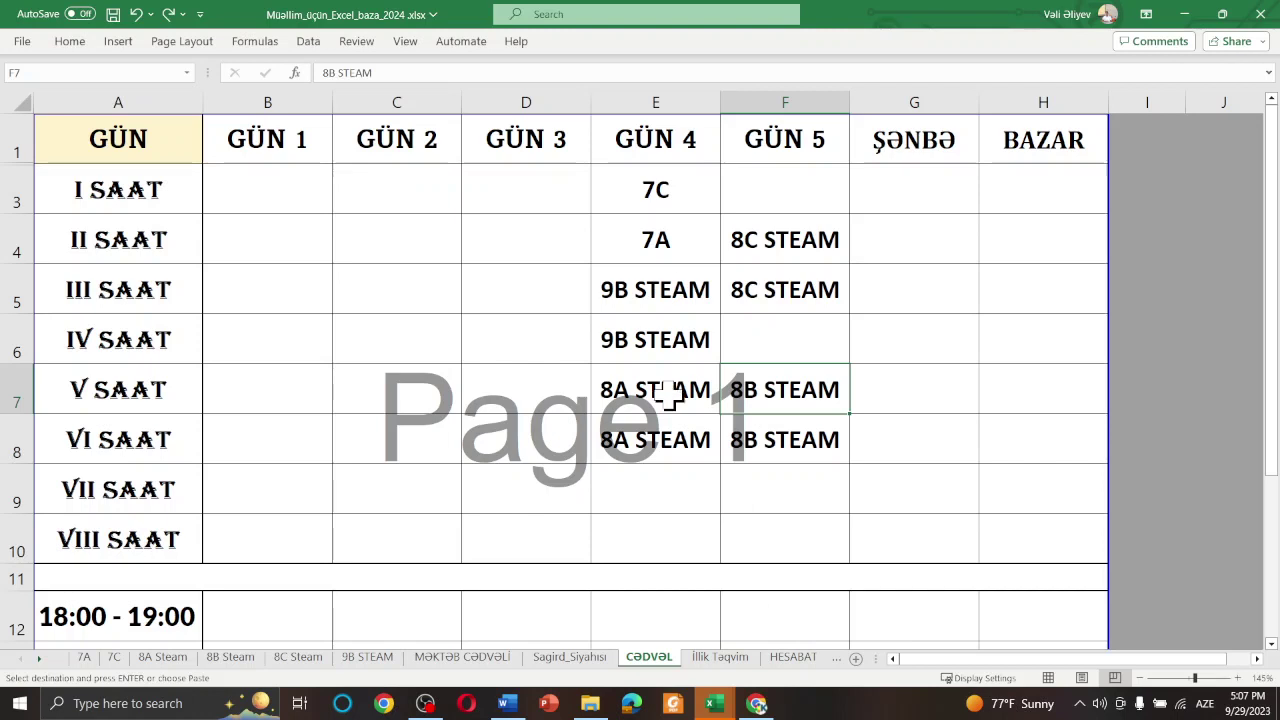
pyautogui.click(720, 657)
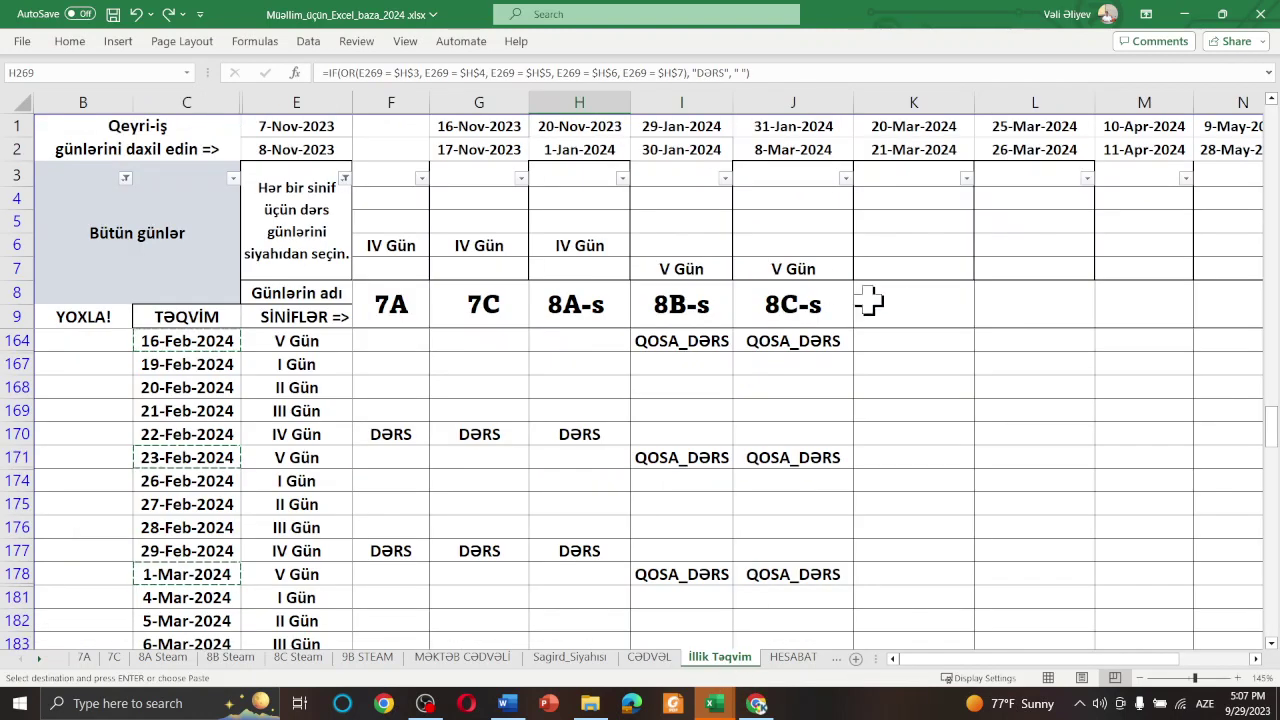
pyautogui.click(915, 304)
pyautogui.write('9')
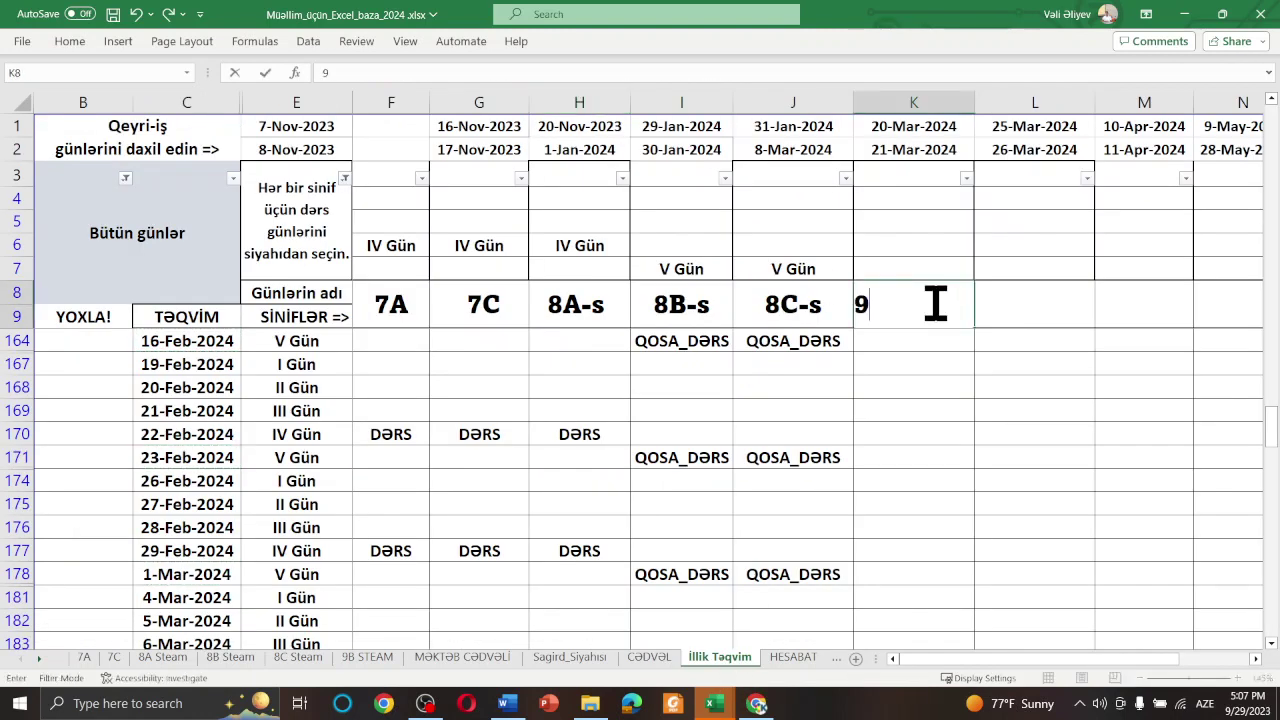
pyautogui.write('B-s')
pyautogui.press('Return')
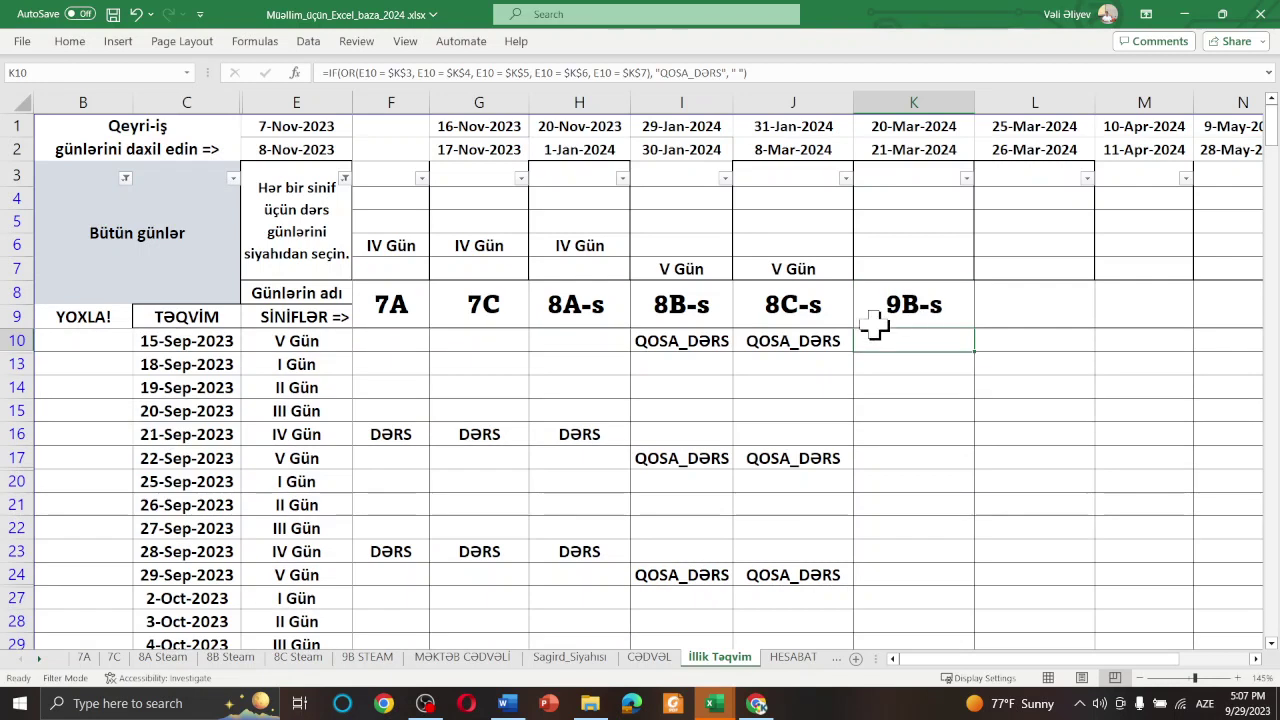
# - Set the lesson day in row 7 of the 9B-s column to V Gün
pyautogui.click(948, 266)
pyautogui.click(981, 273)
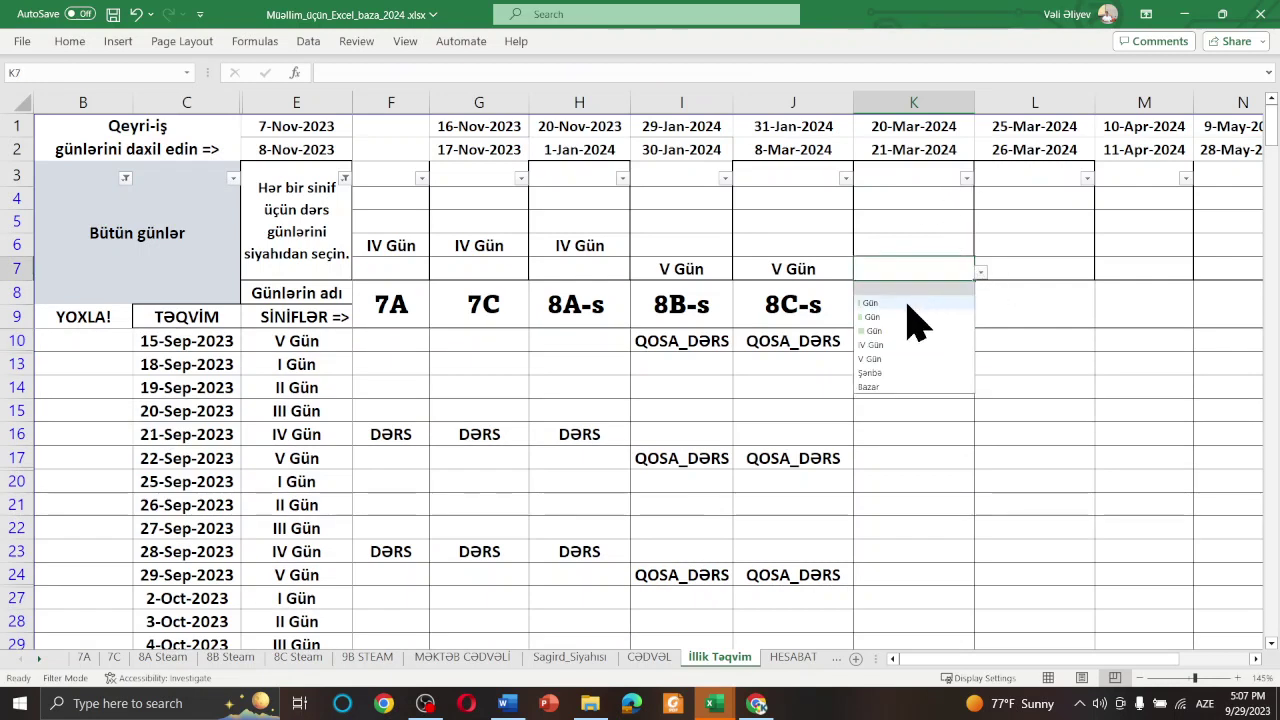
pyautogui.click(888, 359)
pyautogui.click(1010, 392)
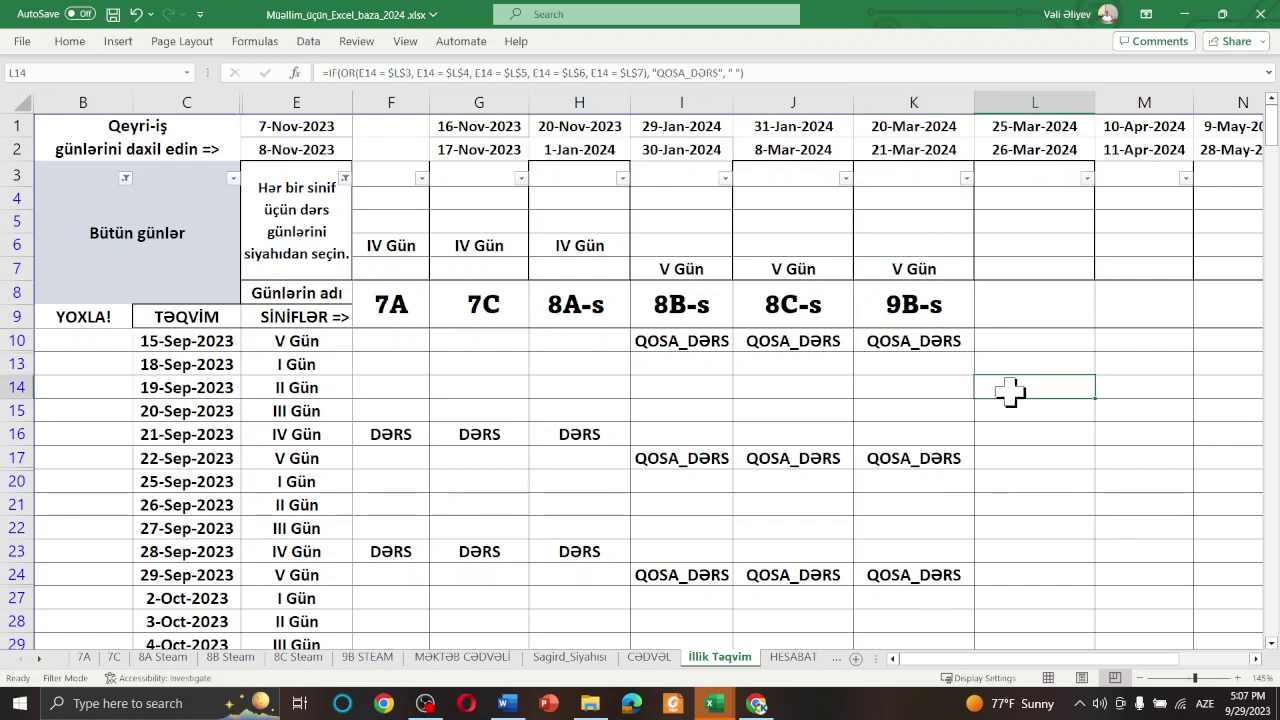
# - Filter the 9B-s column to show only the 9B-s and QOSA_DƏRS entries
pyautogui.click(966, 180)
pyautogui.click(827, 395)
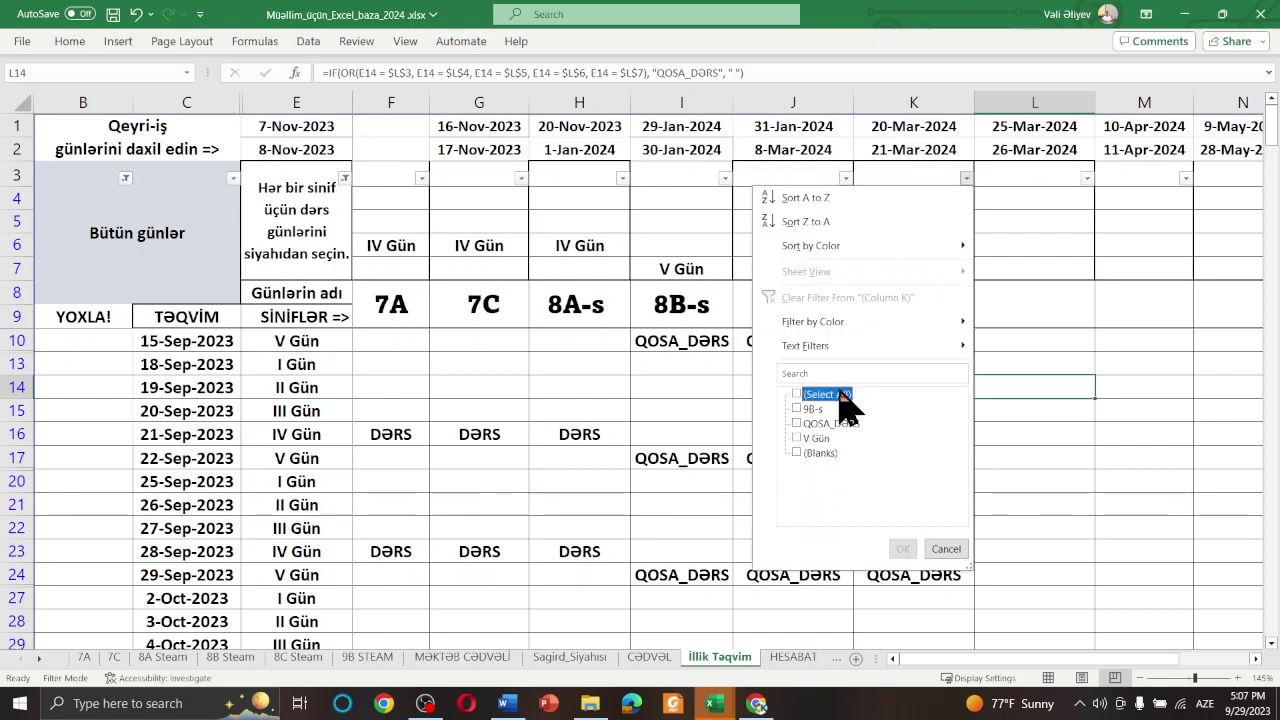
pyautogui.click(829, 409)
pyautogui.click(833, 423)
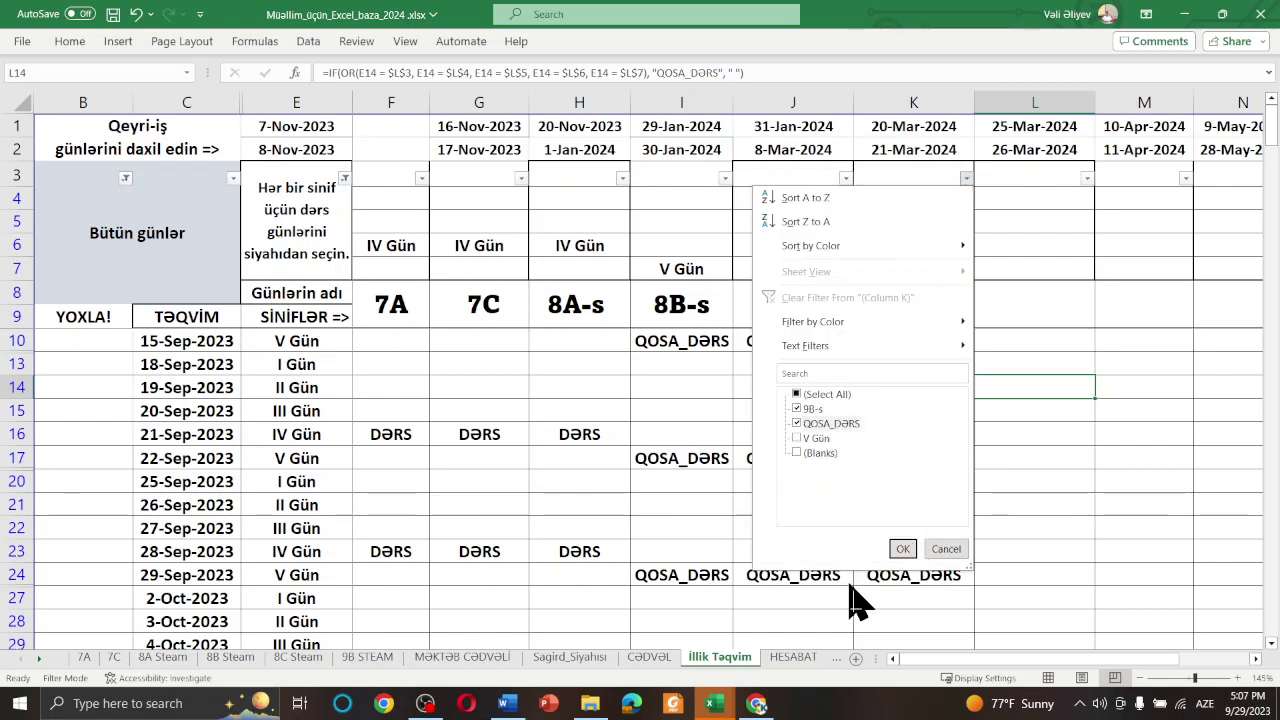
pyautogui.click(903, 549)
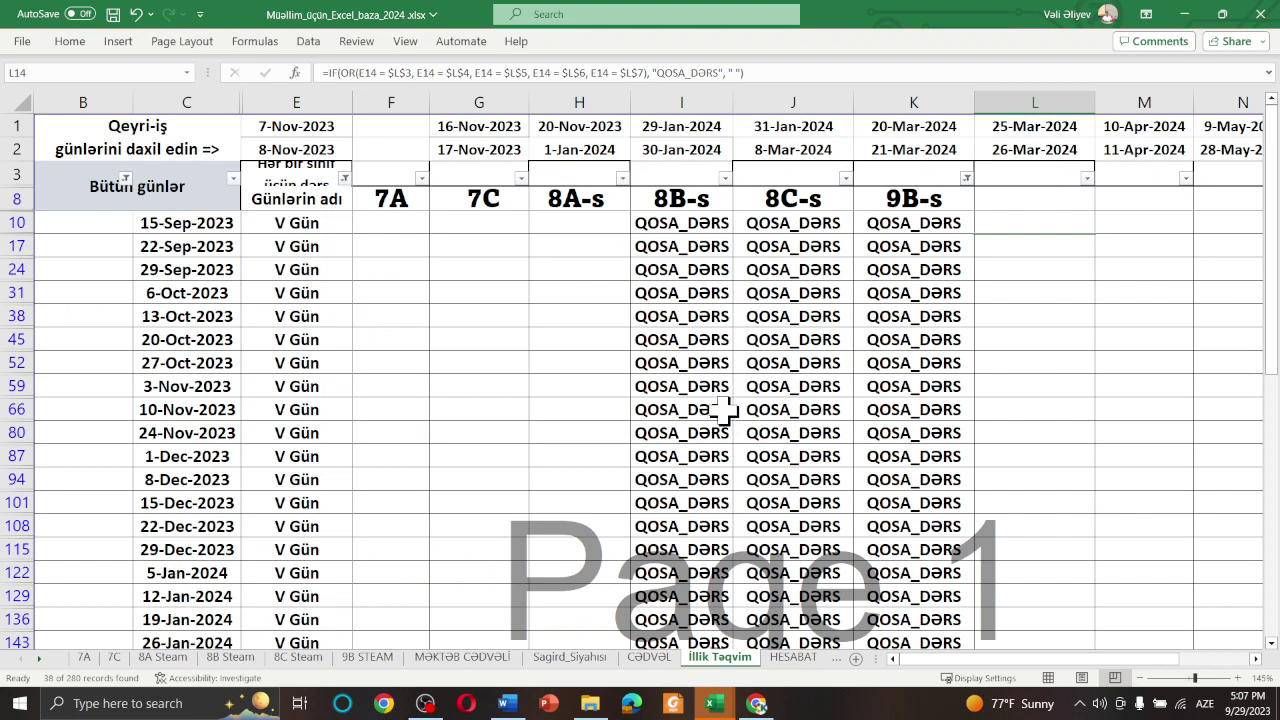
# - Copy the filtered dates from 15-Sep-2023 to 14-Jun-2024 and paste them over Word's STEAM – 9B Təqvim cells from lesson 1 down
pyautogui.moveTo(200, 222); pyautogui.dragTo(208, 583)
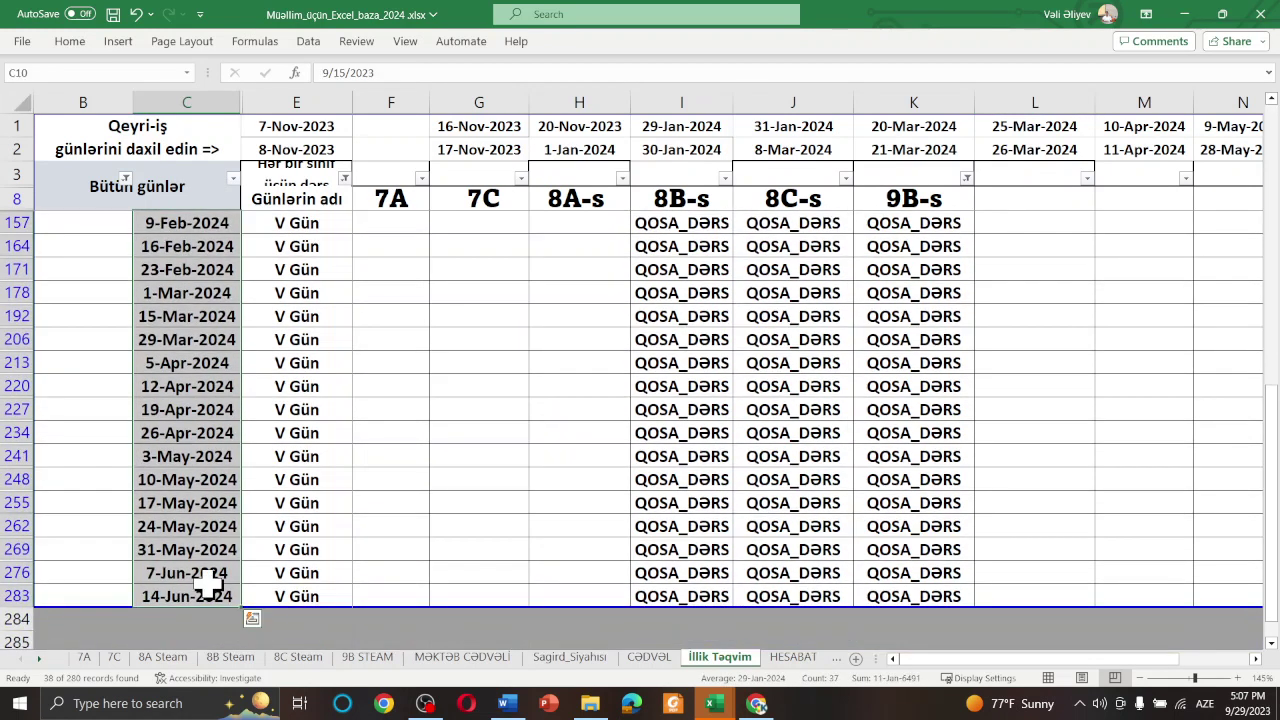
pyautogui.click(1184, 14)
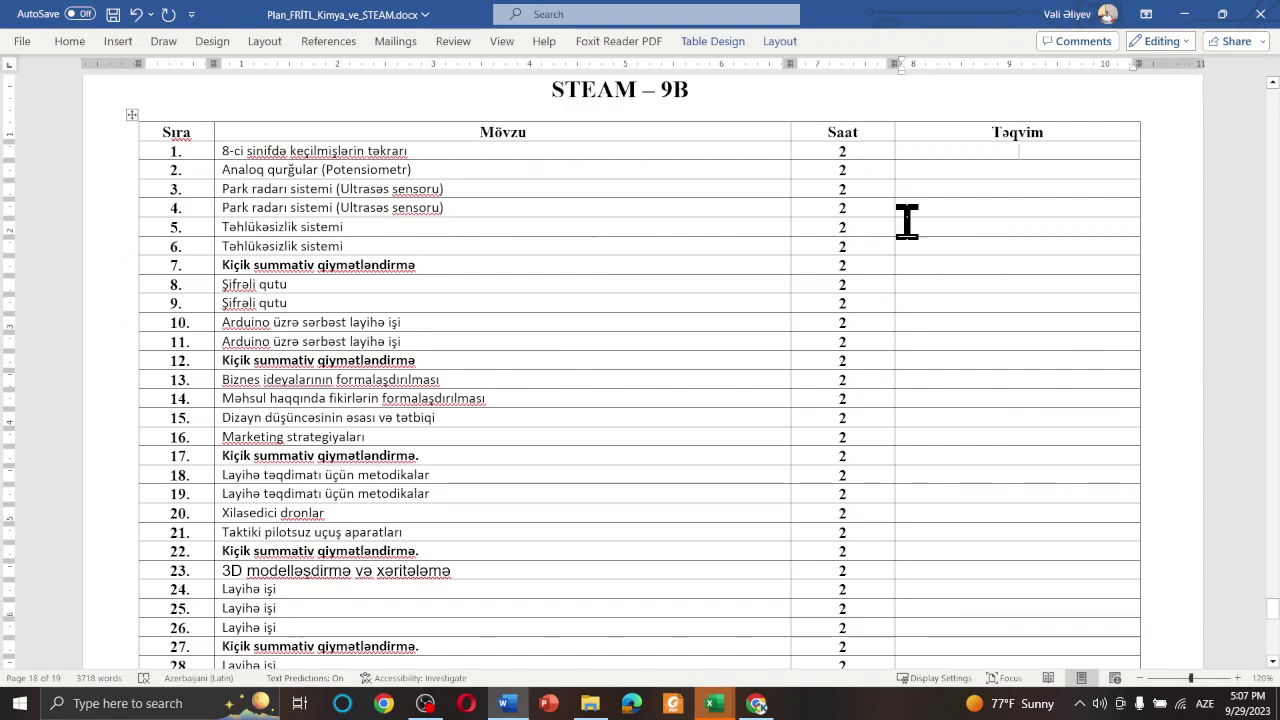
pyautogui.rightClick(1033, 150)
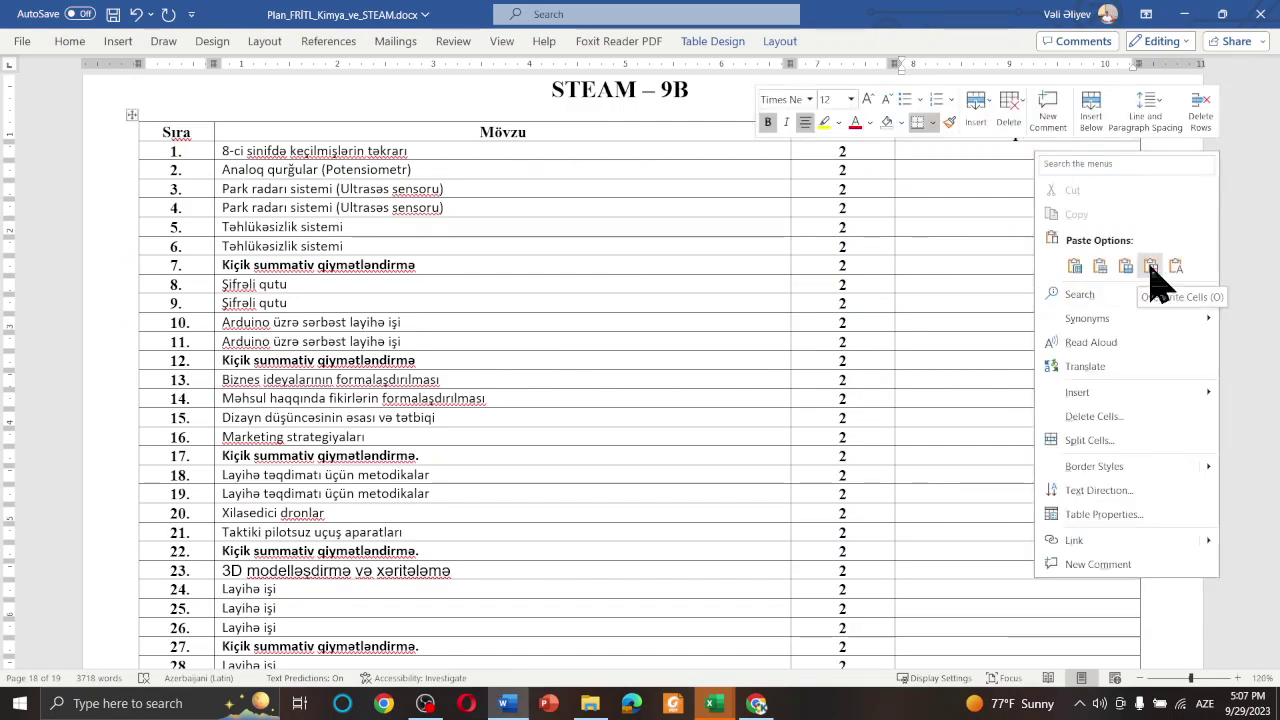
pyautogui.click(1150, 268)
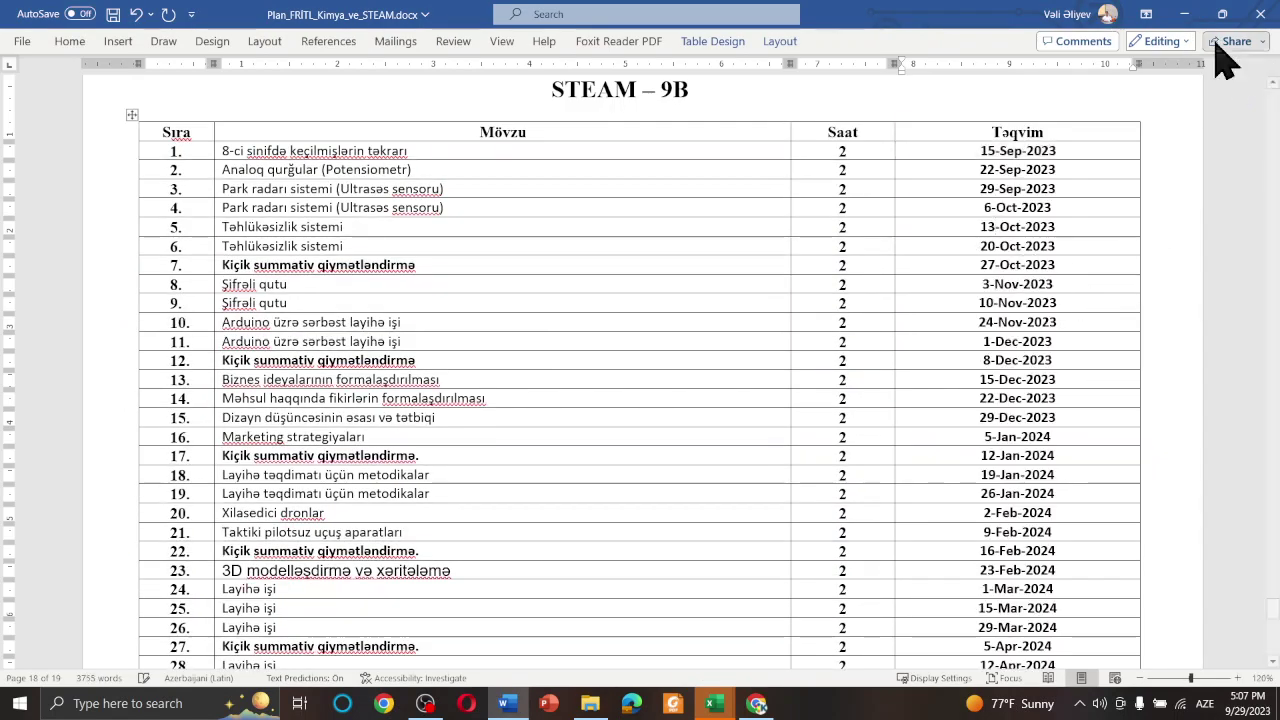
# - Switch back to the Excel calendar, undo the 9B-s filter and save the workbook
pyautogui.moveTo(716, 703)
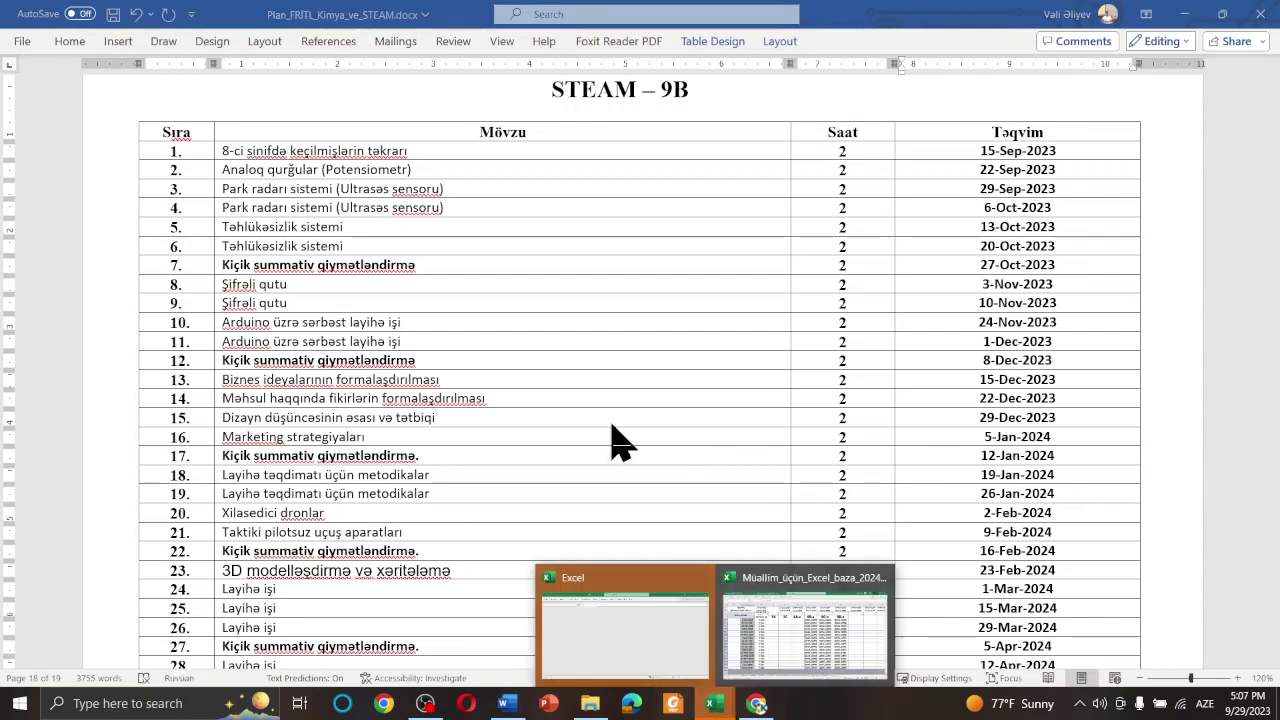
pyautogui.click(790, 625)
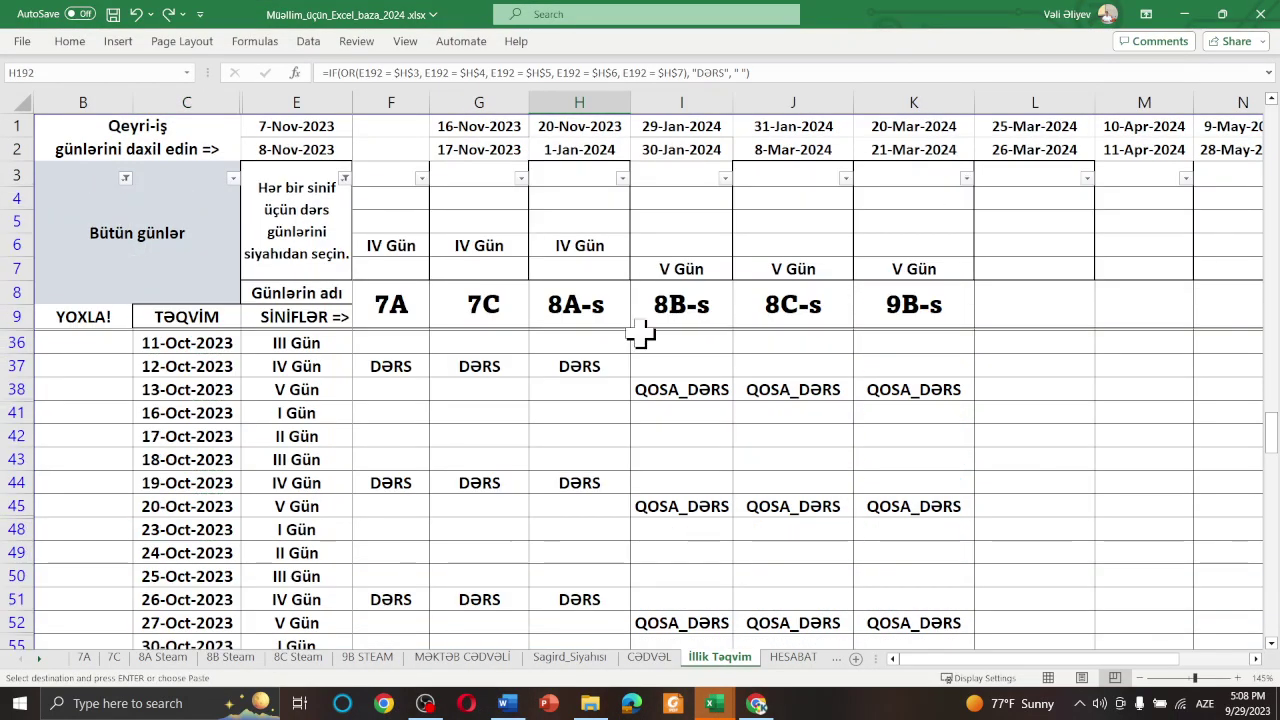
pyautogui.scroll(-15, 650, 348)
pyautogui.scroll(20, 650, 348)
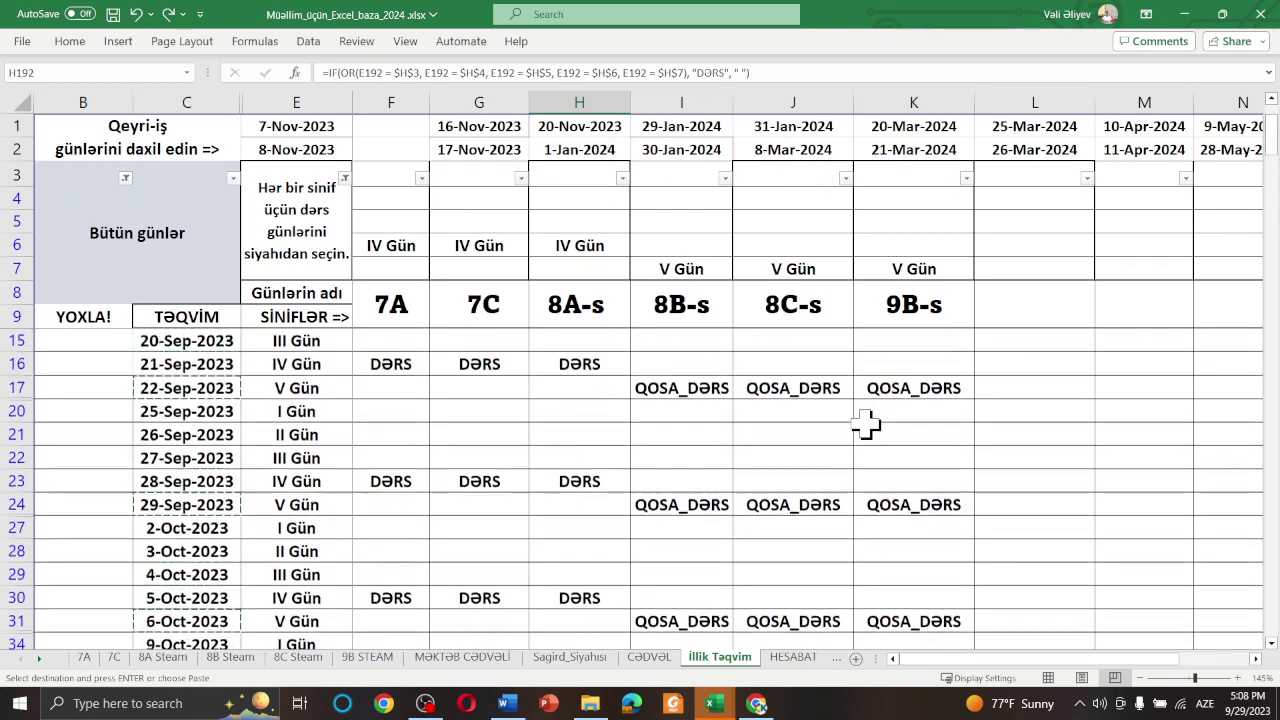
pyautogui.click(113, 14)
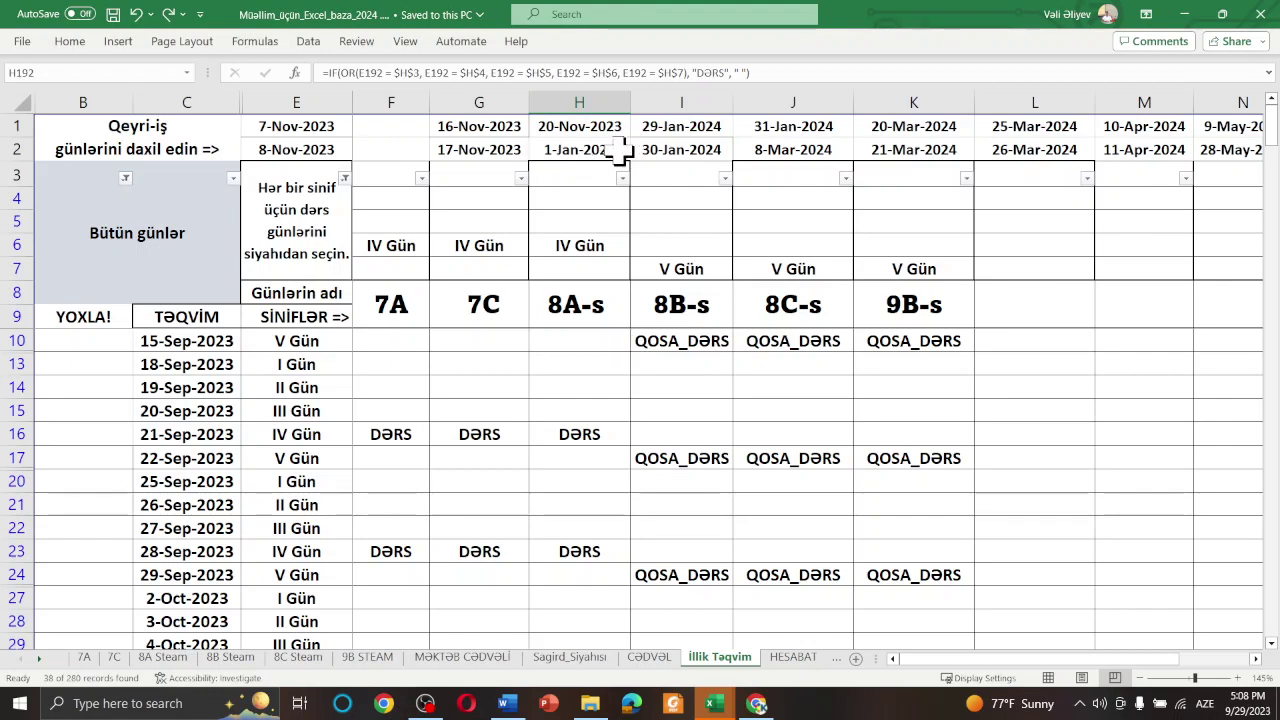
# - Look through the İllik Təqvim dates, then save the workbook again and close it
pyautogui.scroll(-14, 205, 497)
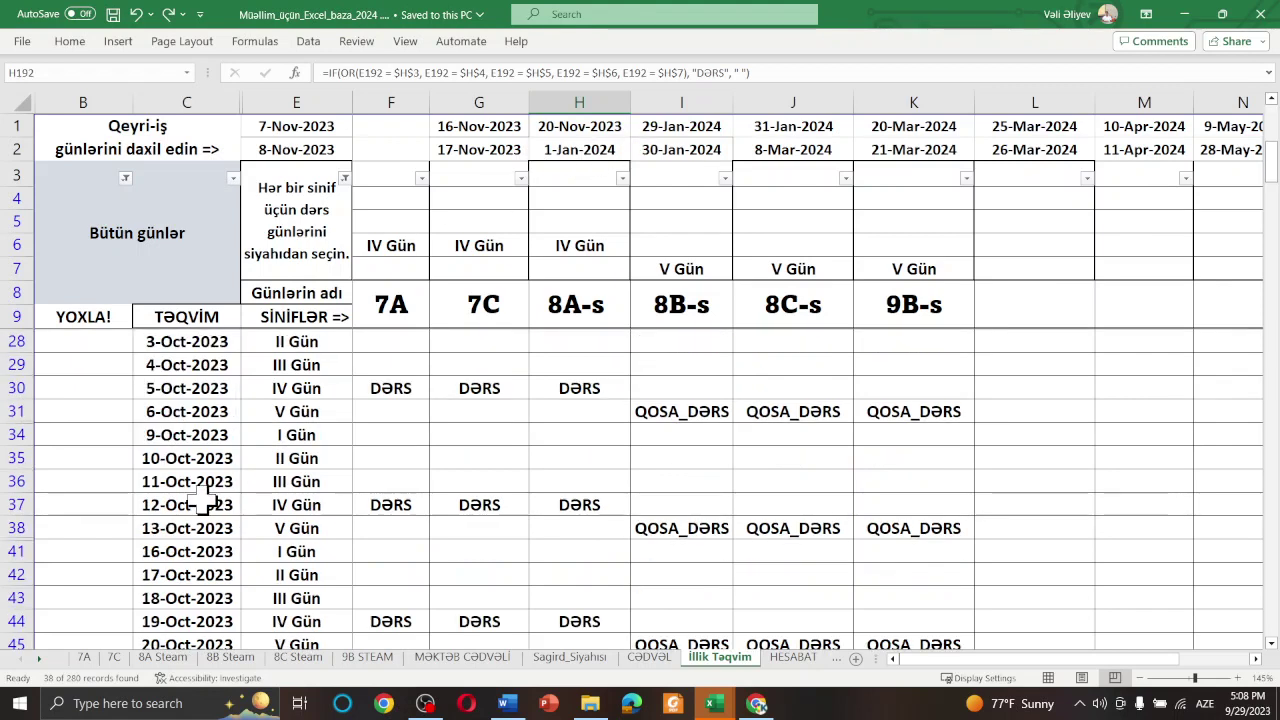
pyautogui.scroll(-6, 210, 591)
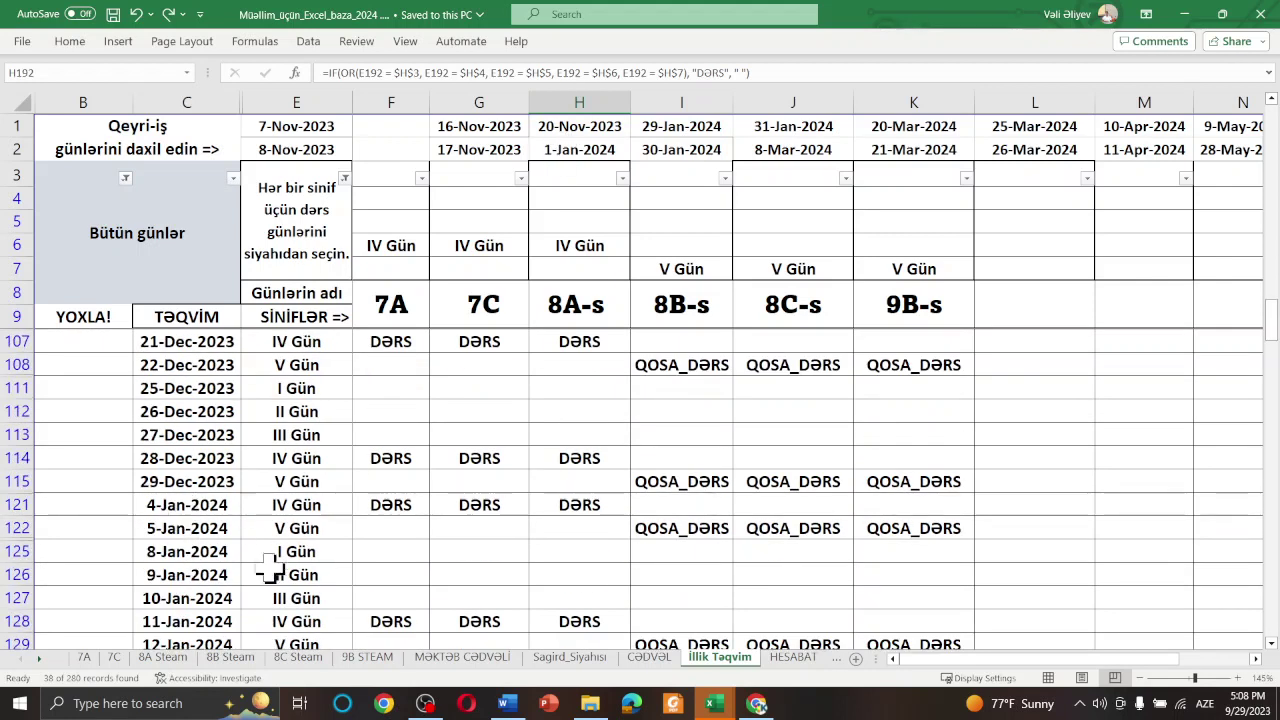
pyautogui.scroll(20, 357, 434)
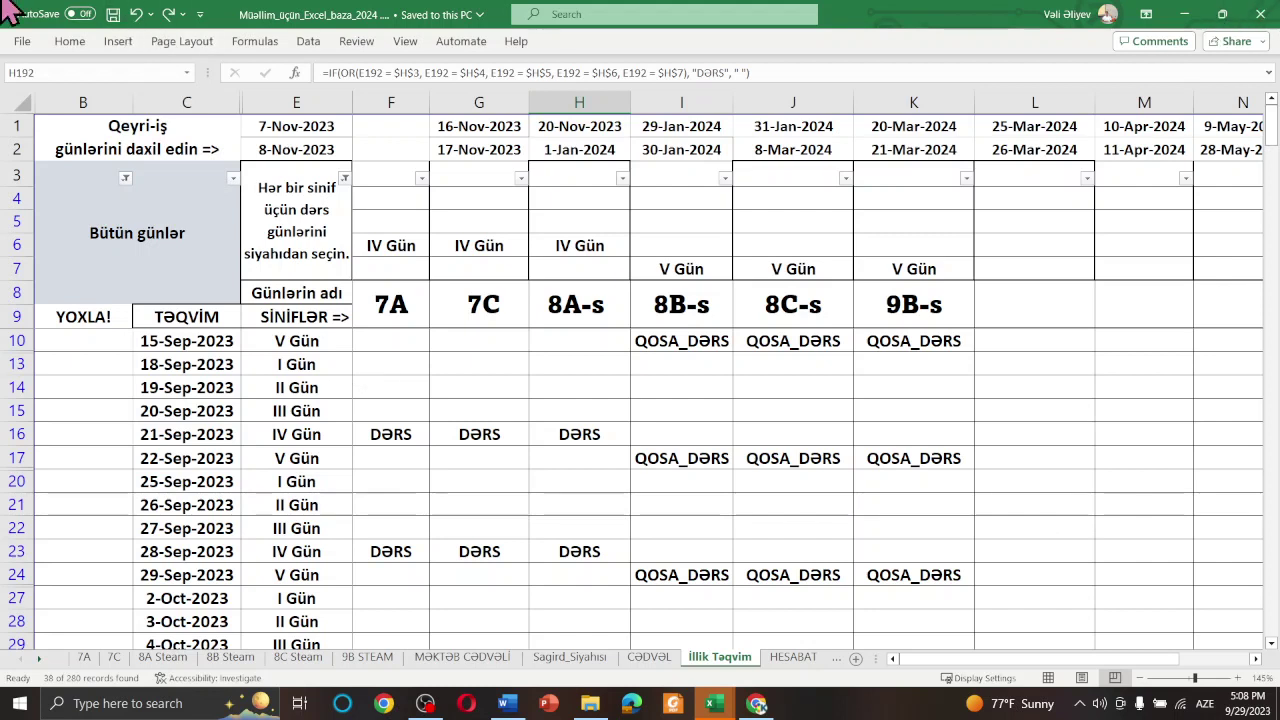
pyautogui.click(112, 14)
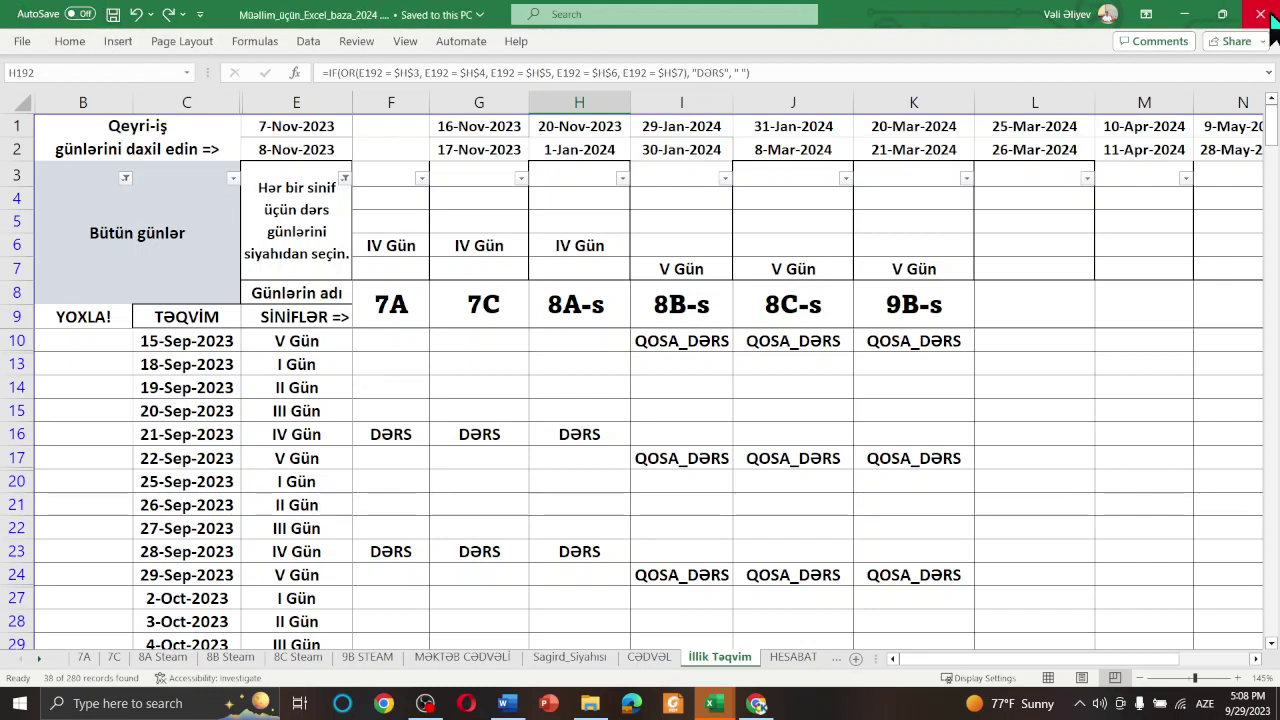
pyautogui.click(1256, 14)
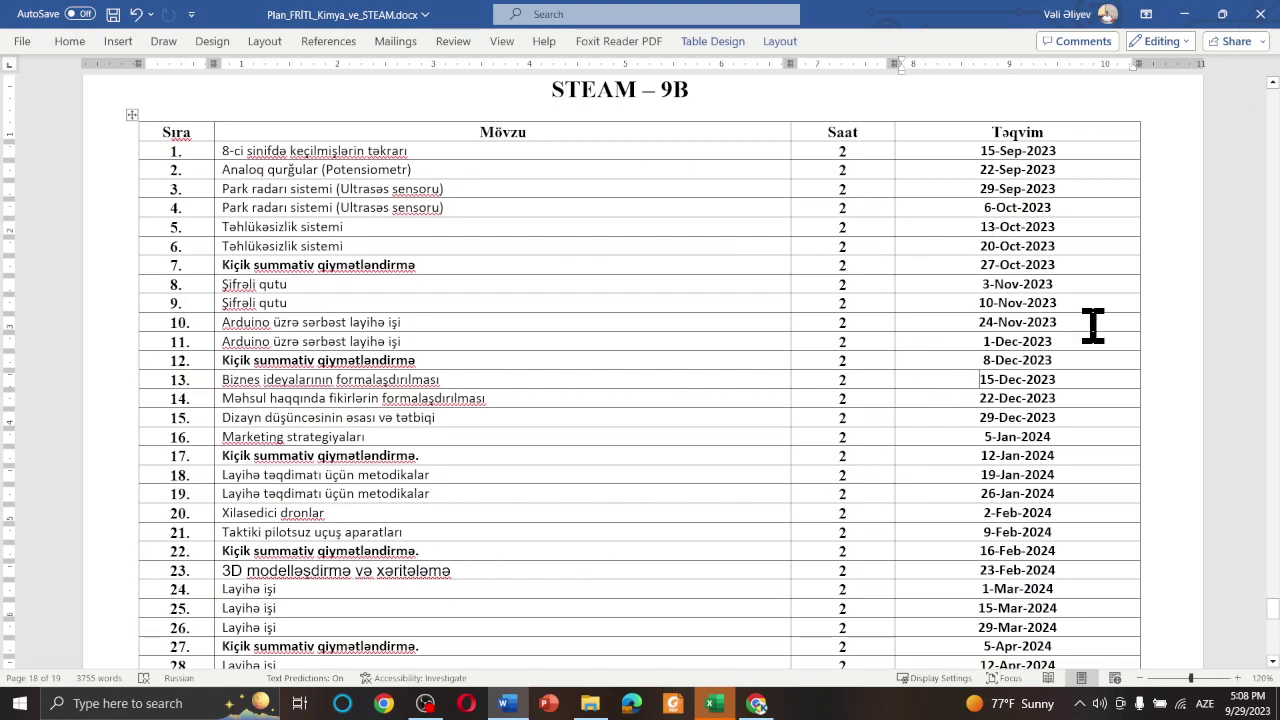
# - Select the text "-Sep-" in lesson 1's date in the Təqvim column of the STEAM – 9B table
pyautogui.scroll(5, 1058, 320)
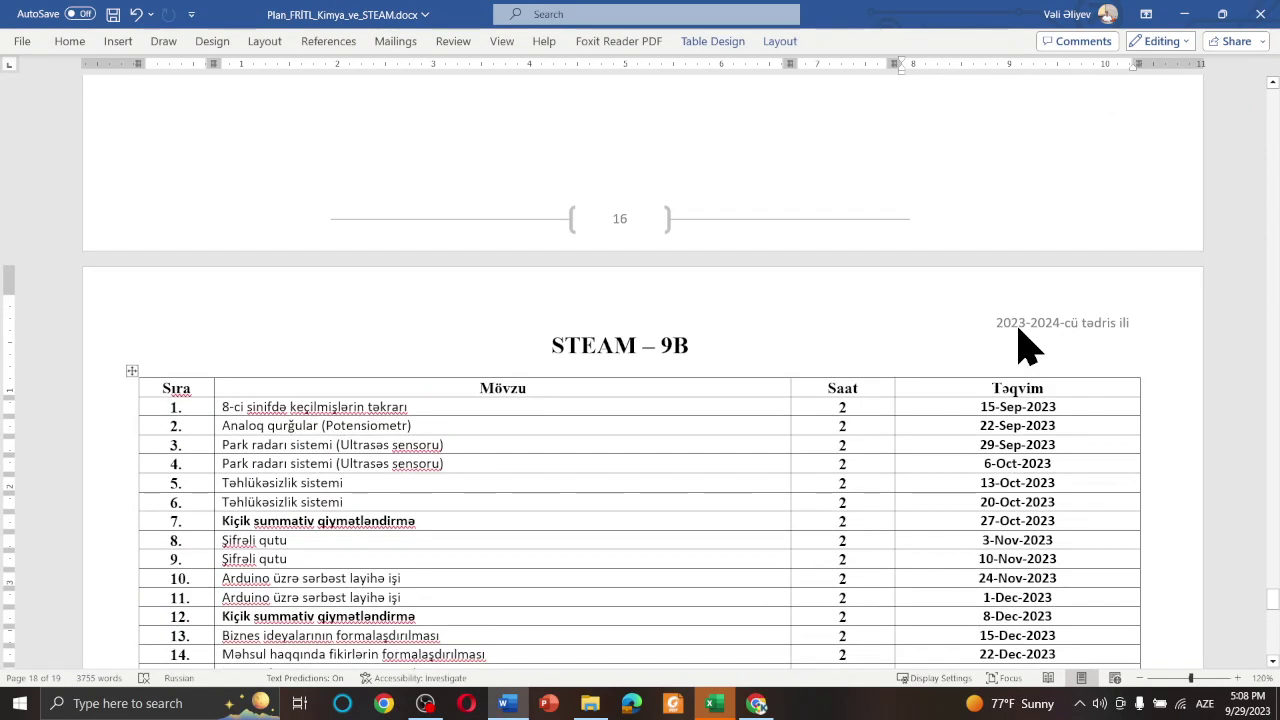
pyautogui.keyDown('ctrl'); pyautogui.scroll(3, 1040, 400); pyautogui.keyUp('ctrl')
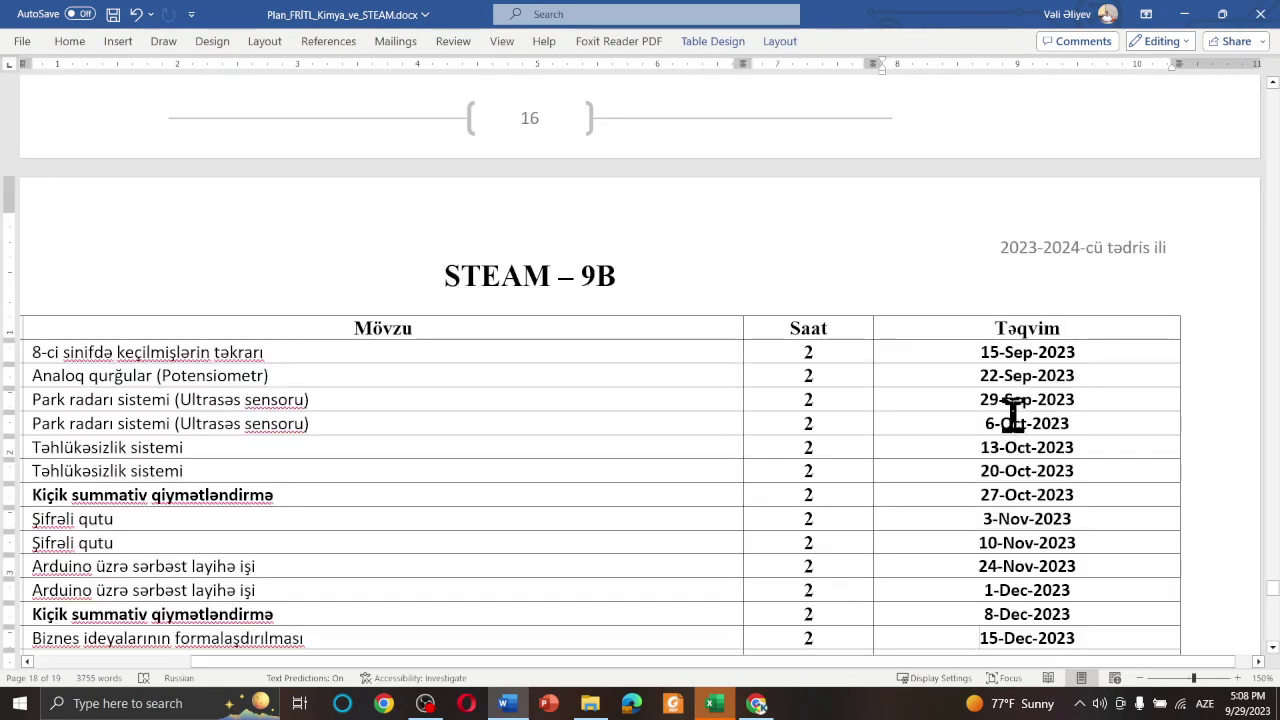
pyautogui.scroll(-3, 1015, 437)
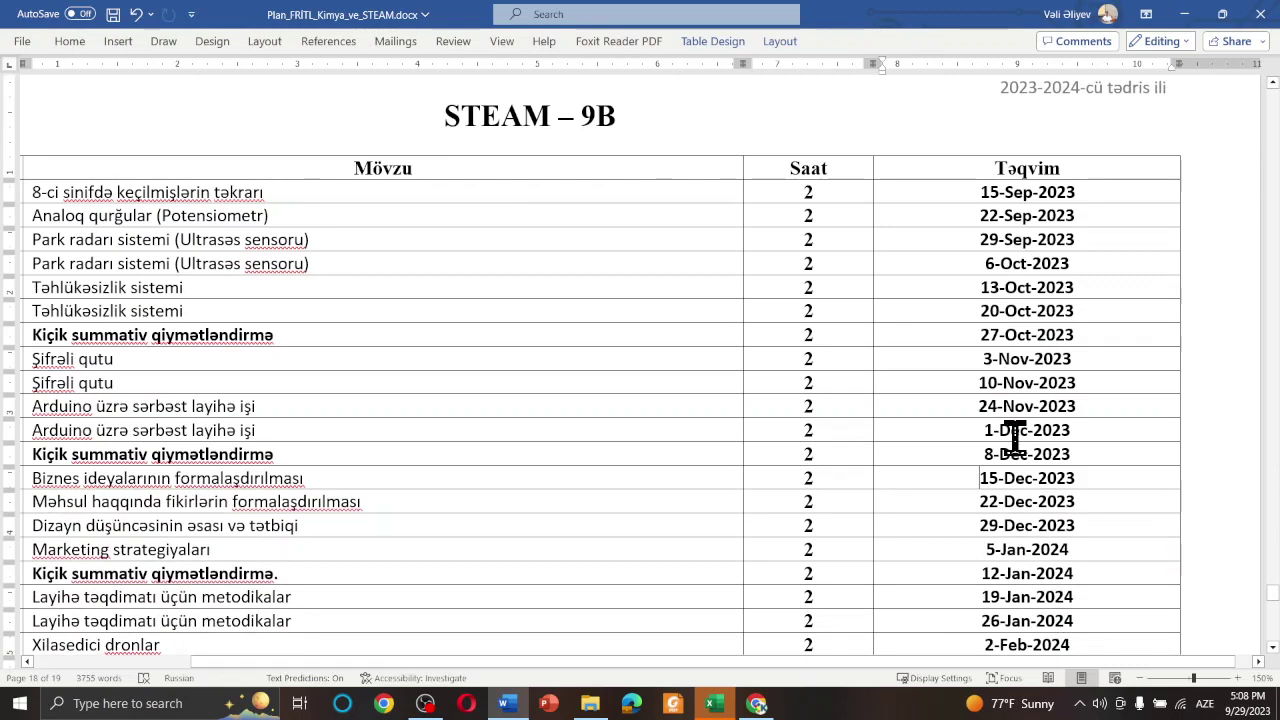
pyautogui.click(1040, 195)
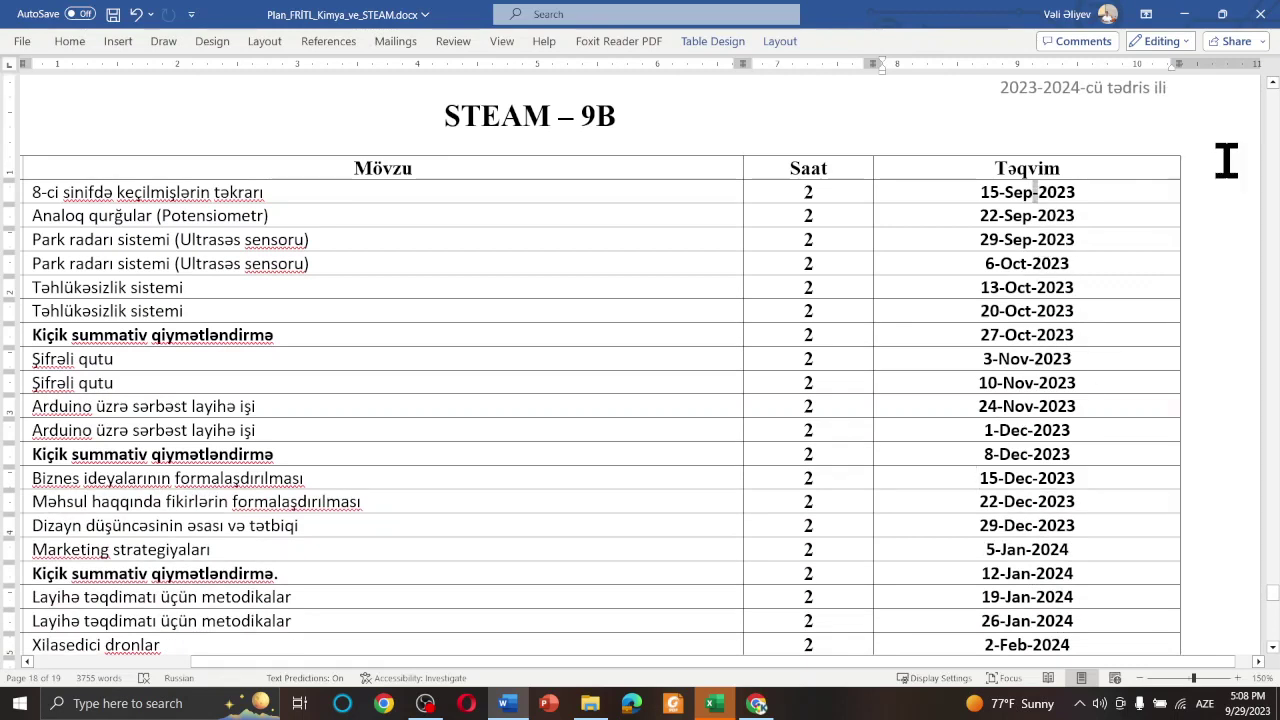
pyautogui.hotkey('shift', 'Left')
pyautogui.hotkey('shift', 'Left')
pyautogui.hotkey('shift', 'Left')
pyautogui.hotkey('shift', 'Left')
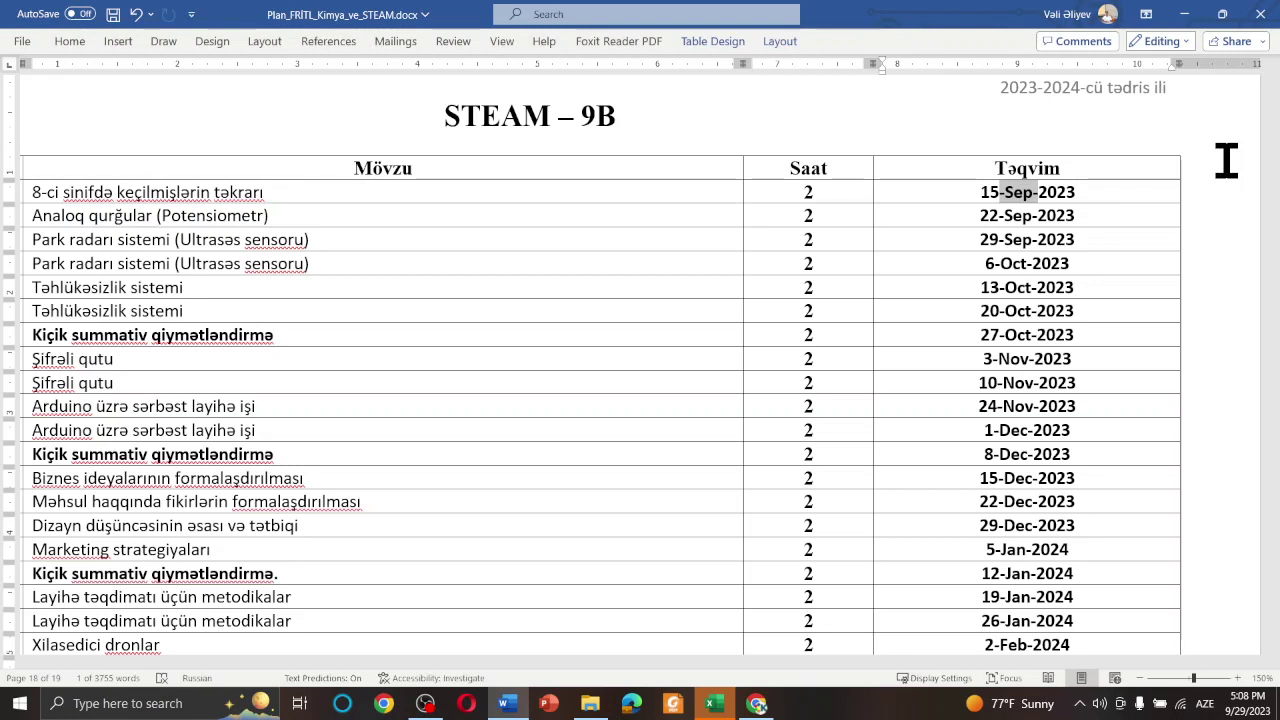
pyautogui.hotkey('ctrl', 'h')
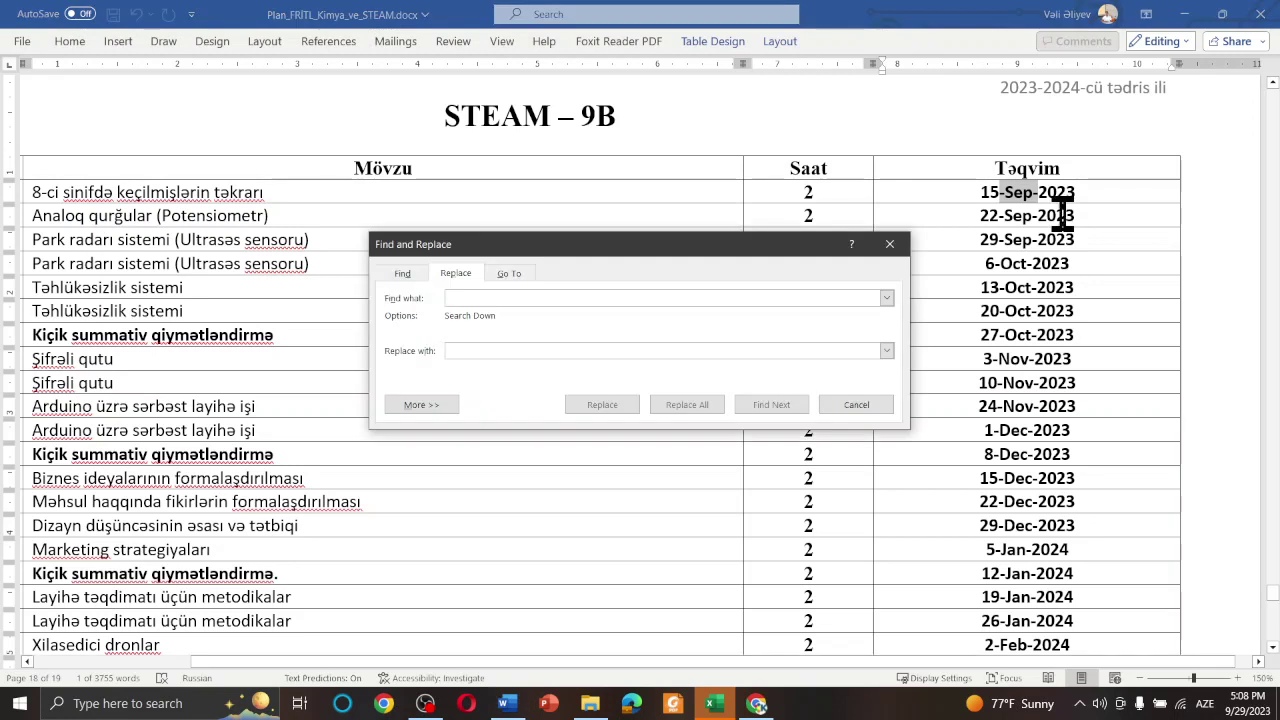
pyautogui.click(889, 244)
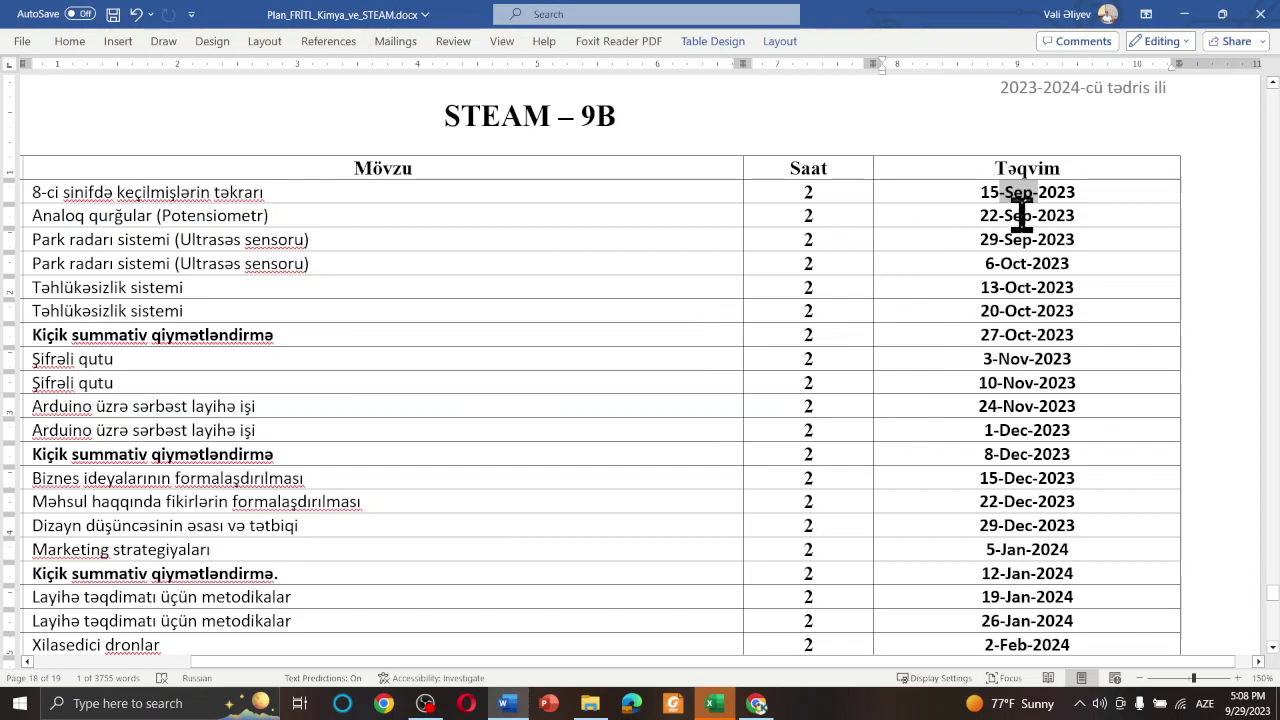
# - Replace every "-Sep-" in the document with "-09-", continuing the search from the beginning
pyautogui.hotkey('ctrl', 'h')
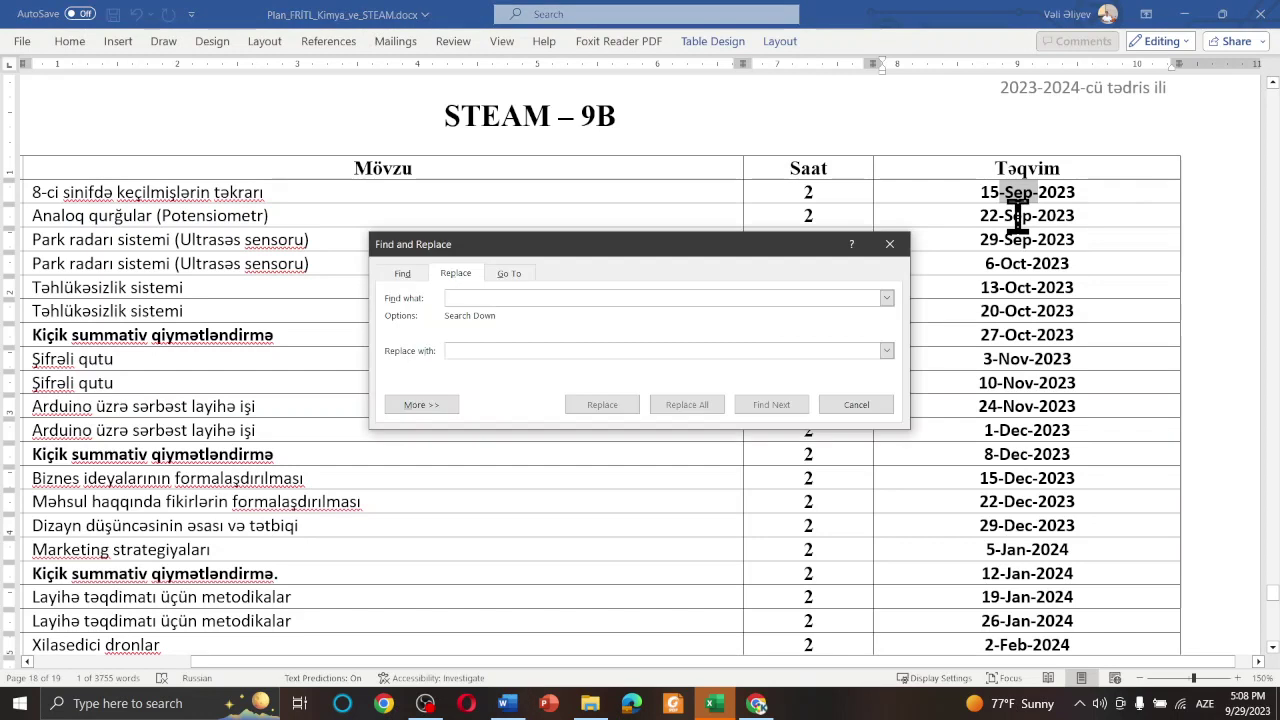
pyautogui.write('-Sep-')
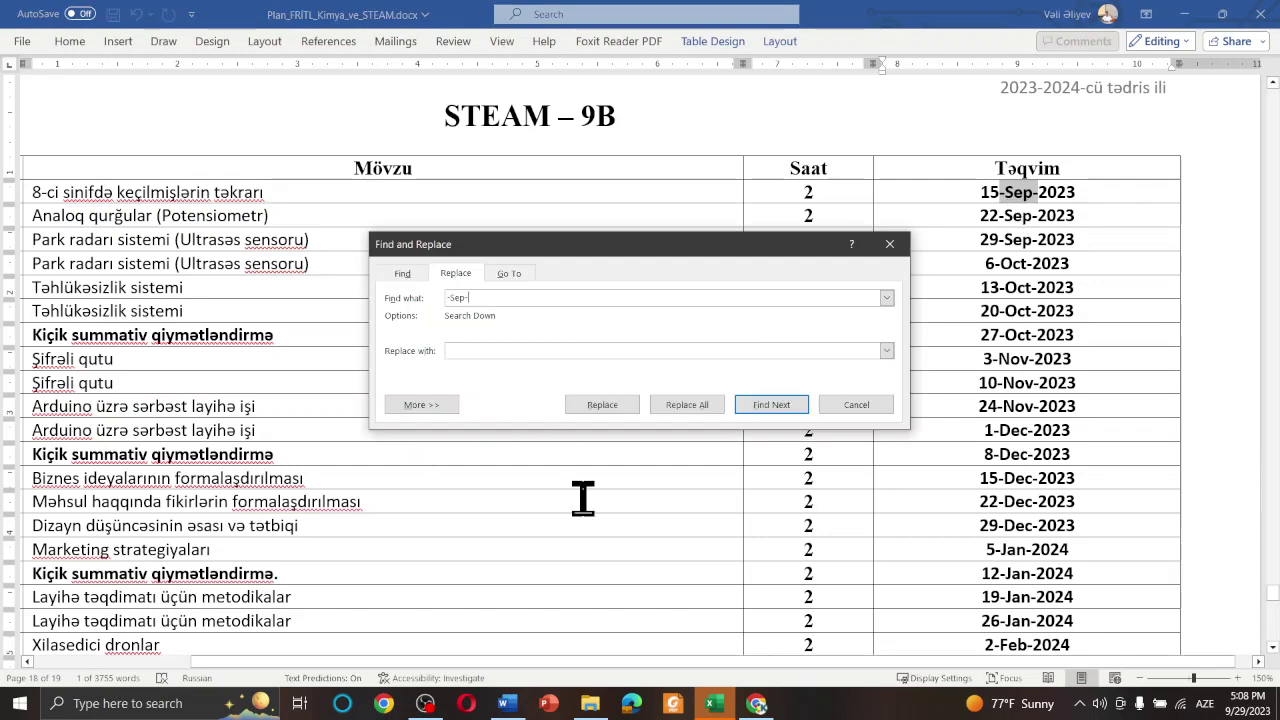
pyautogui.click(500, 351)
pyautogui.press('Left')
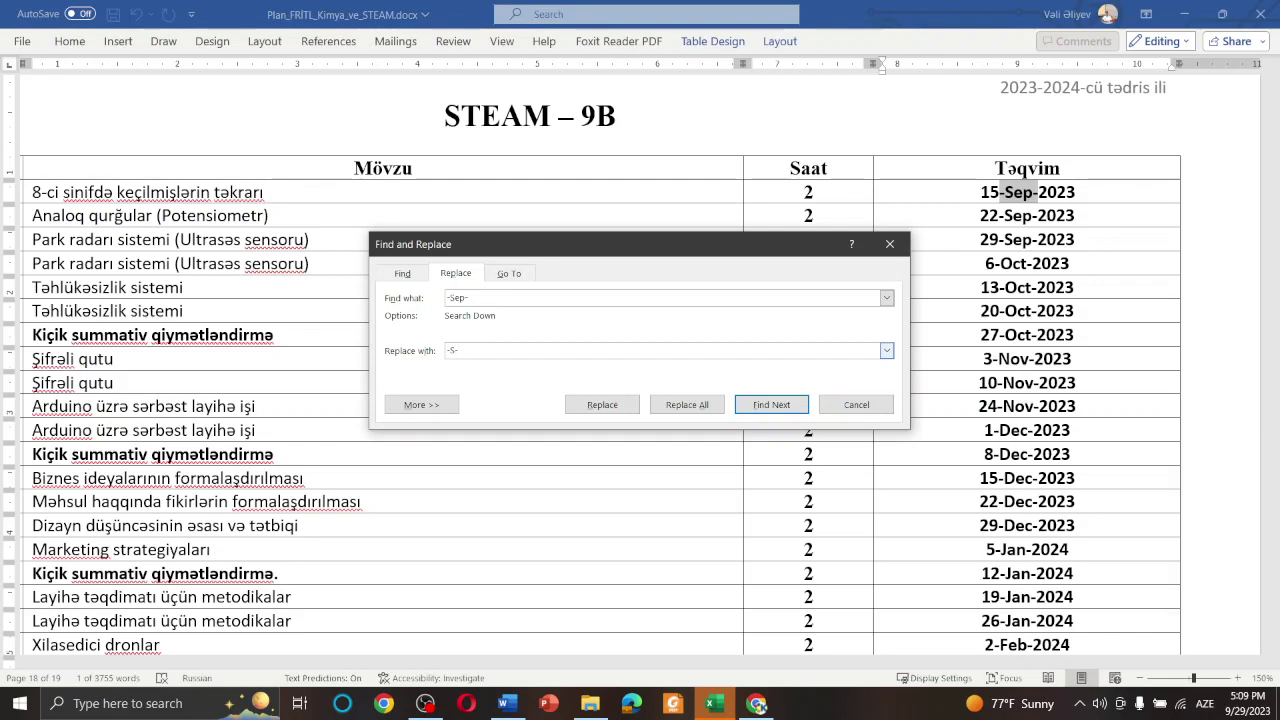
pyautogui.press('BackSpace')
pyautogui.press('BackSpace')
pyautogui.click(700, 405)
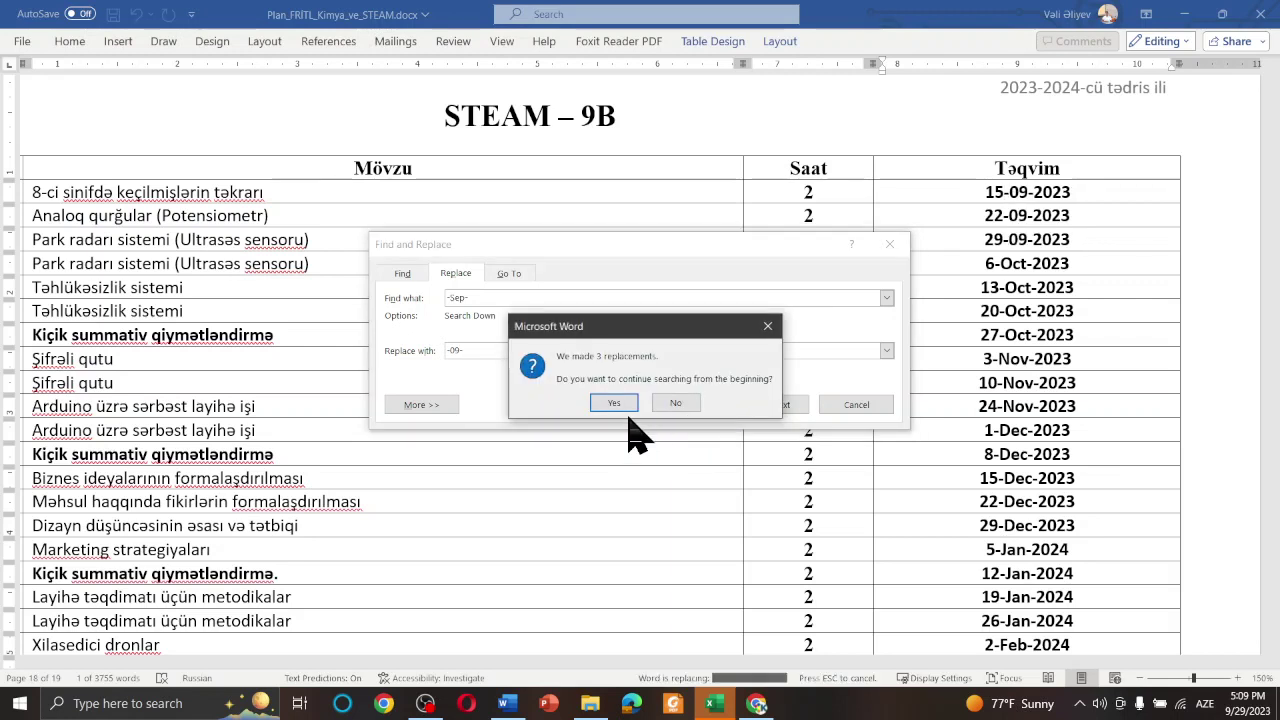
pyautogui.click(618, 404)
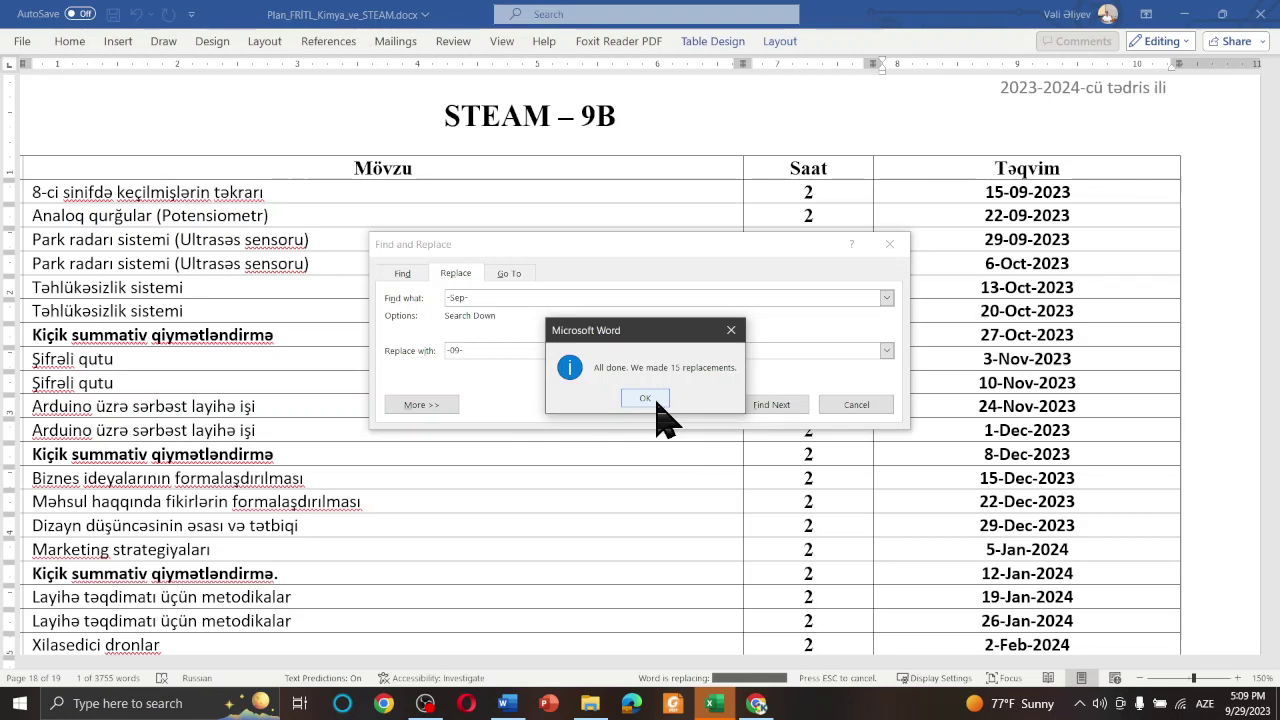
pyautogui.click(647, 400)
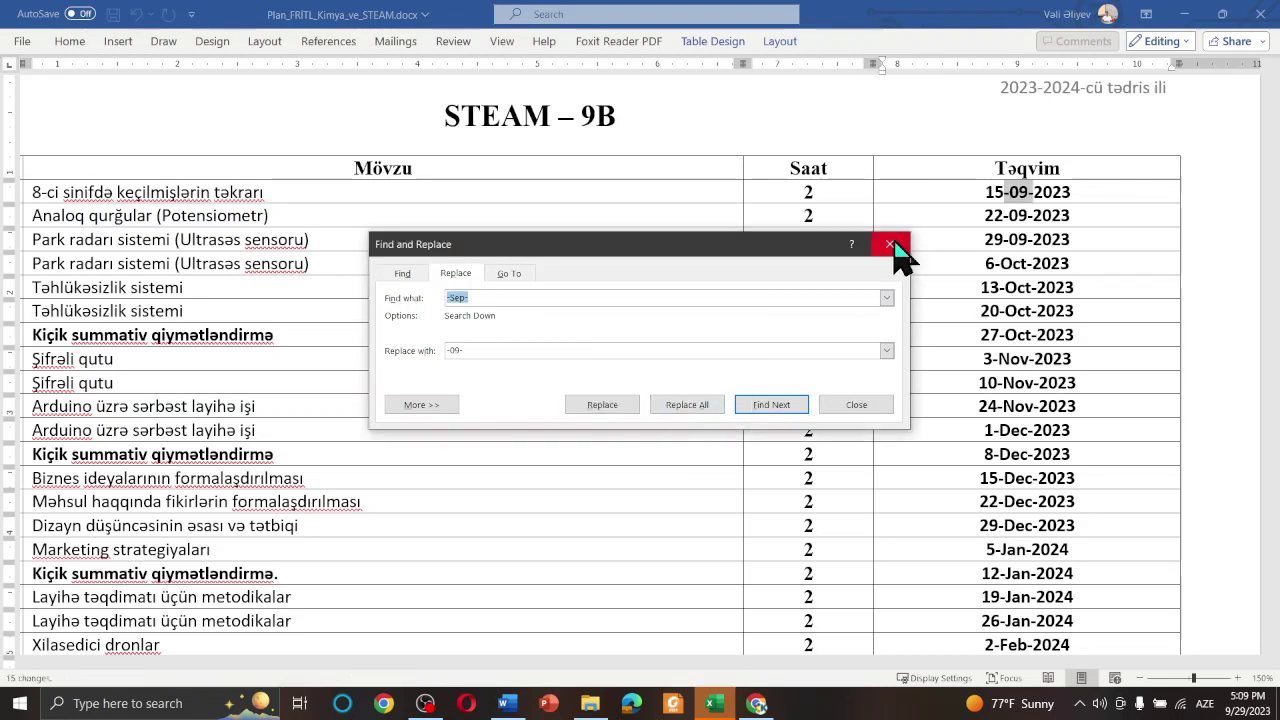
pyautogui.click(889, 244)
# - Use the "-Oct-" in the Təsəvvür və qavrama lesson's date to replace every "-Oct-" in the document with "-10-"
pyautogui.scroll(3, 1075, 400)
pyautogui.scroll(10, 1075, 400)
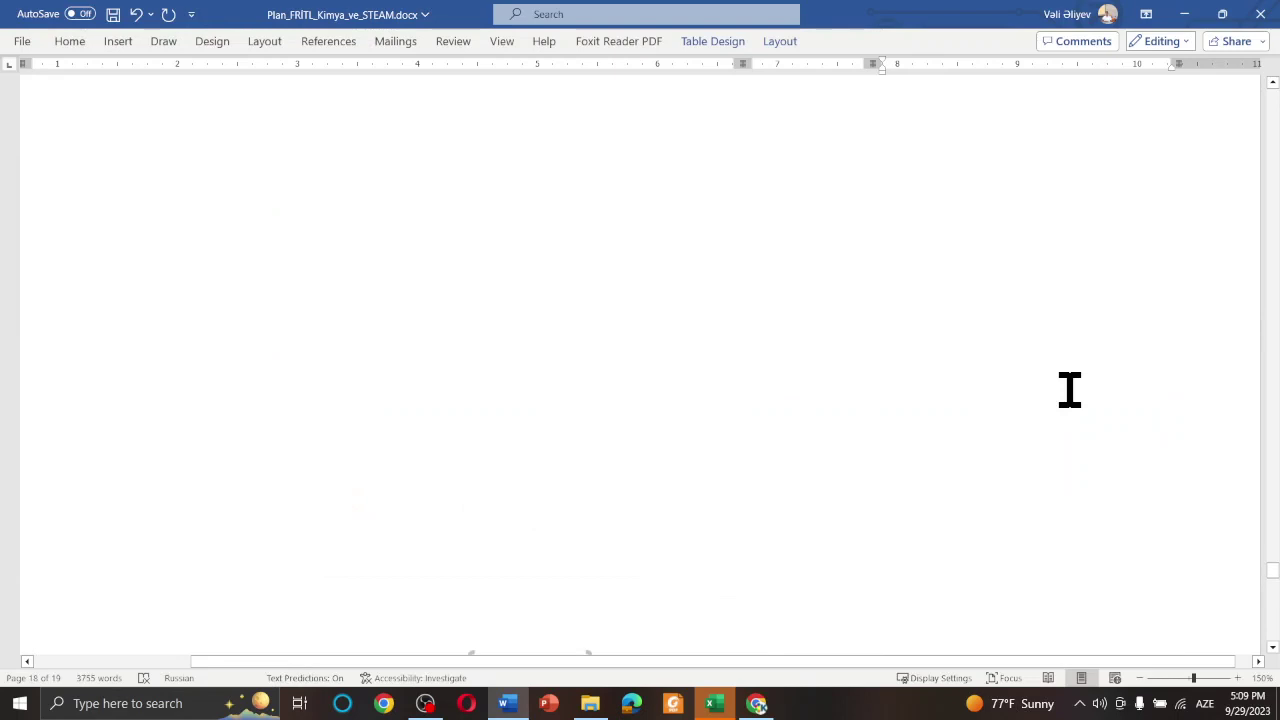
pyautogui.scroll(8, 1070, 388)
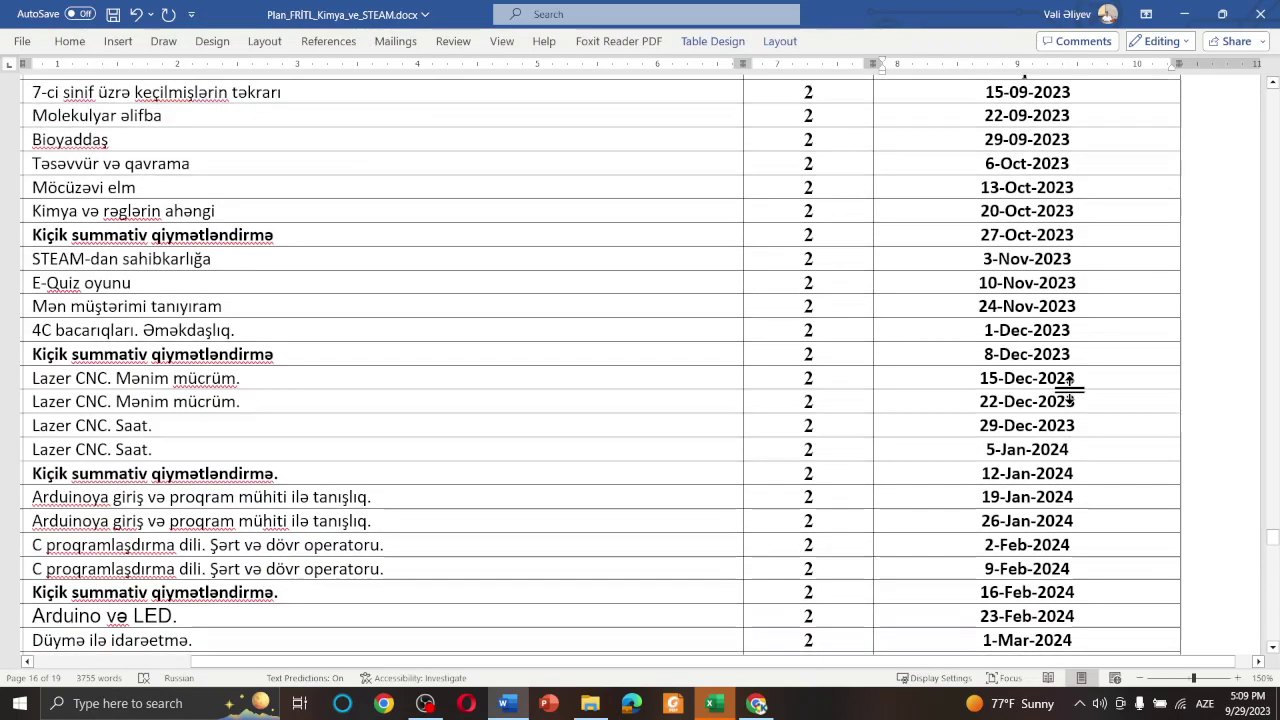
pyautogui.scroll(-5, 1070, 388)
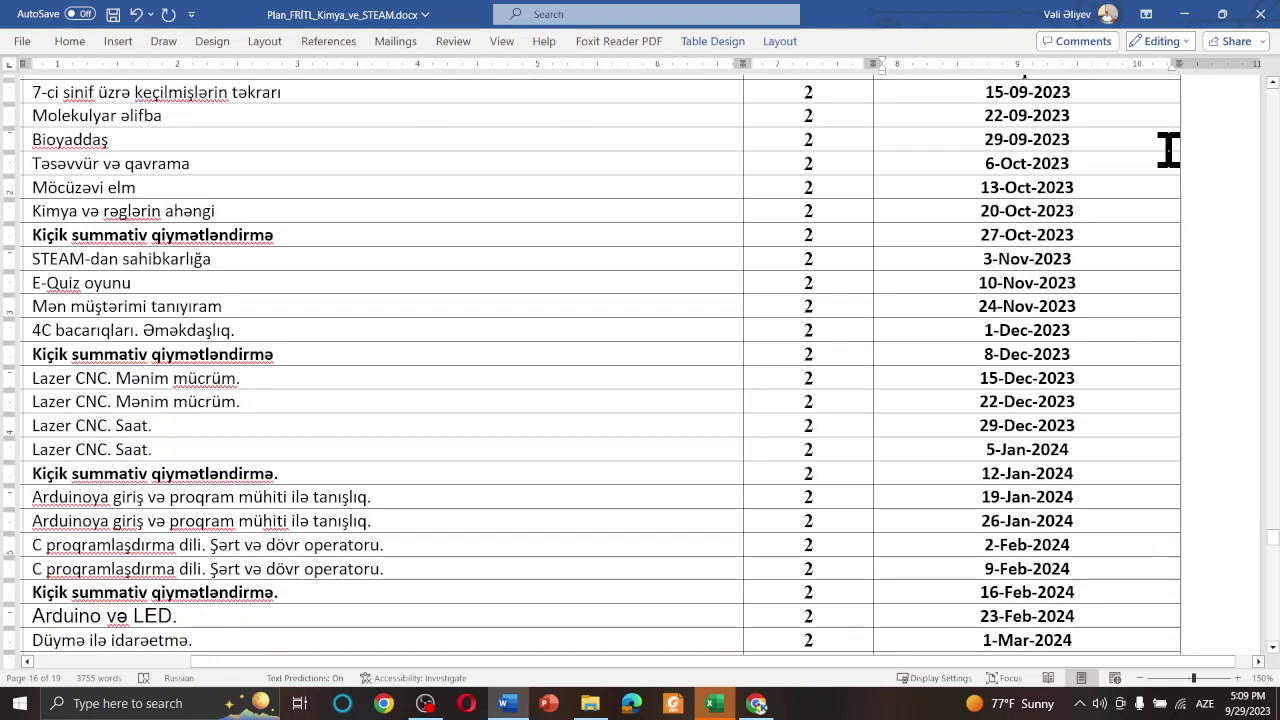
pyautogui.hotkey('shift', 'Left')
pyautogui.hotkey('shift', 'Left')
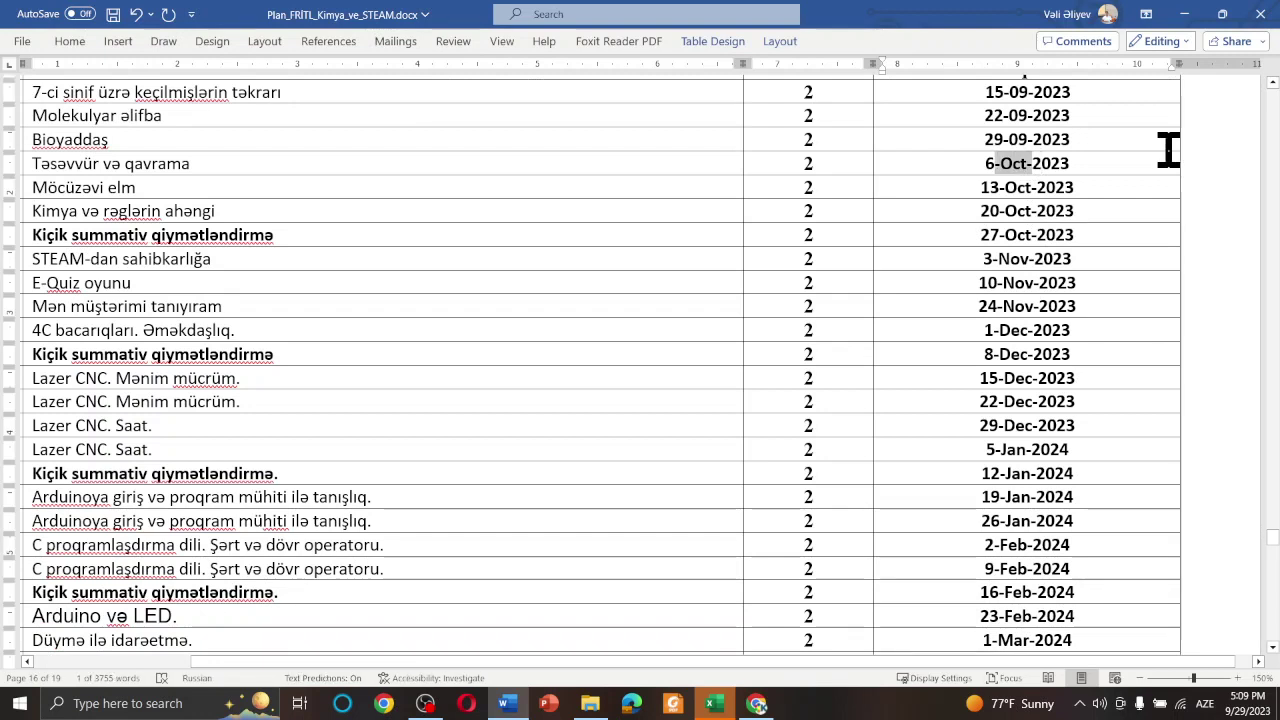
pyautogui.hotkey('ctrl', 'h')
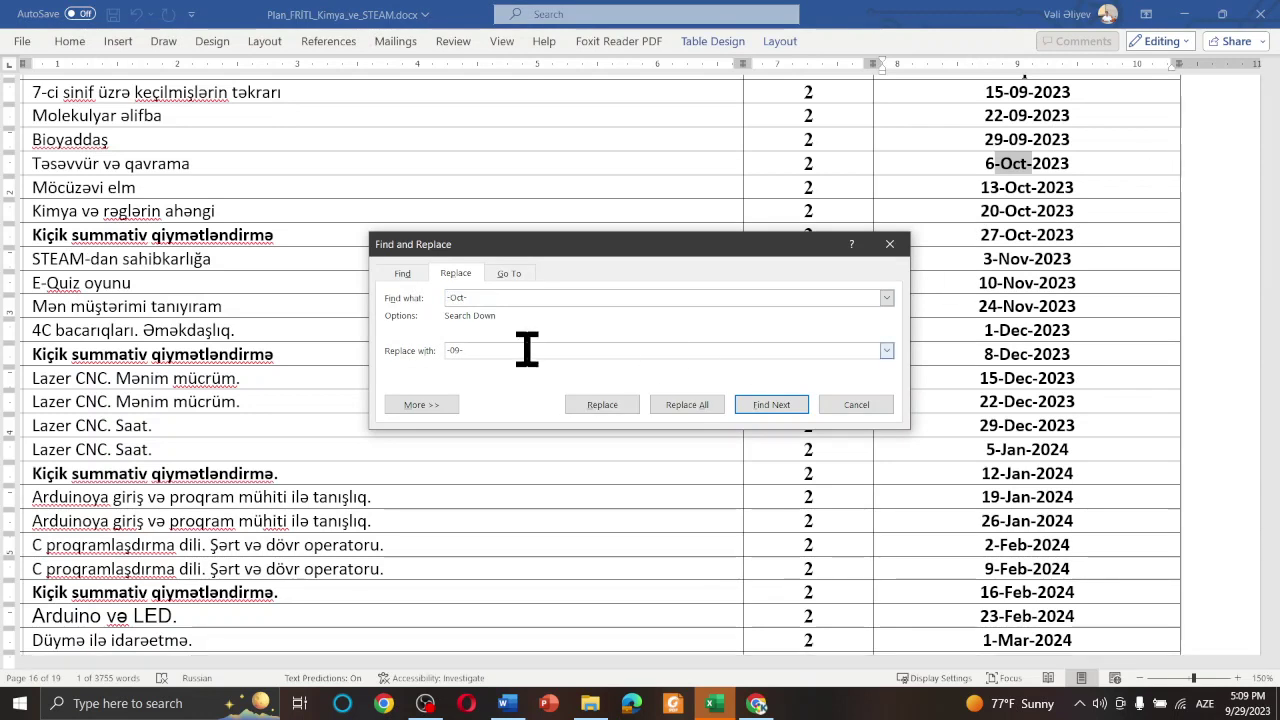
pyautogui.write('-Oct-')
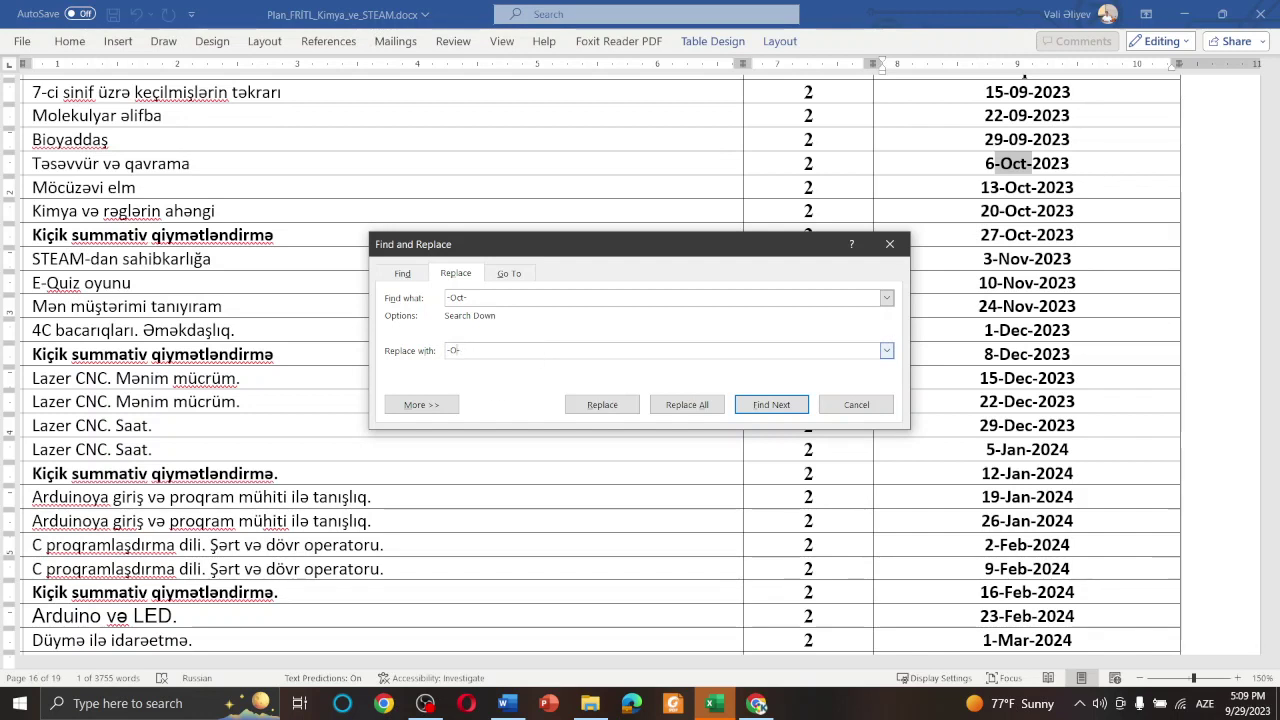
pyautogui.write('--')
pyautogui.write('-')
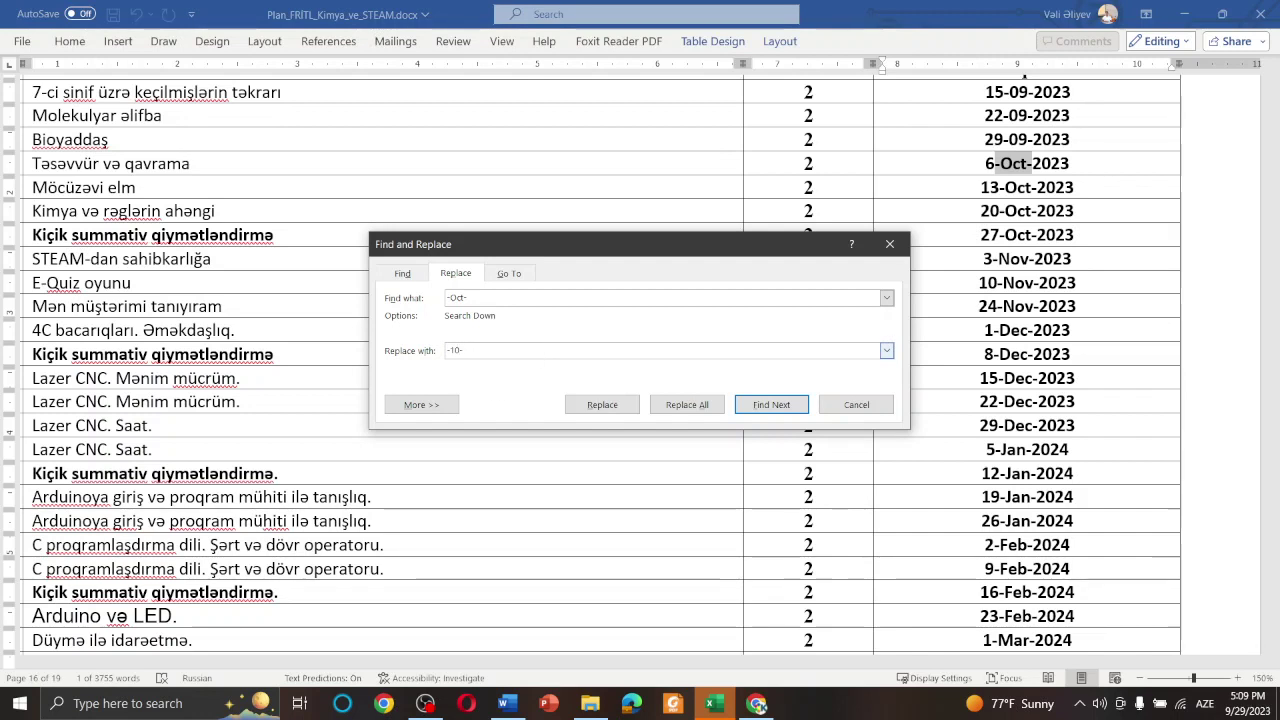
pyautogui.click(687, 404)
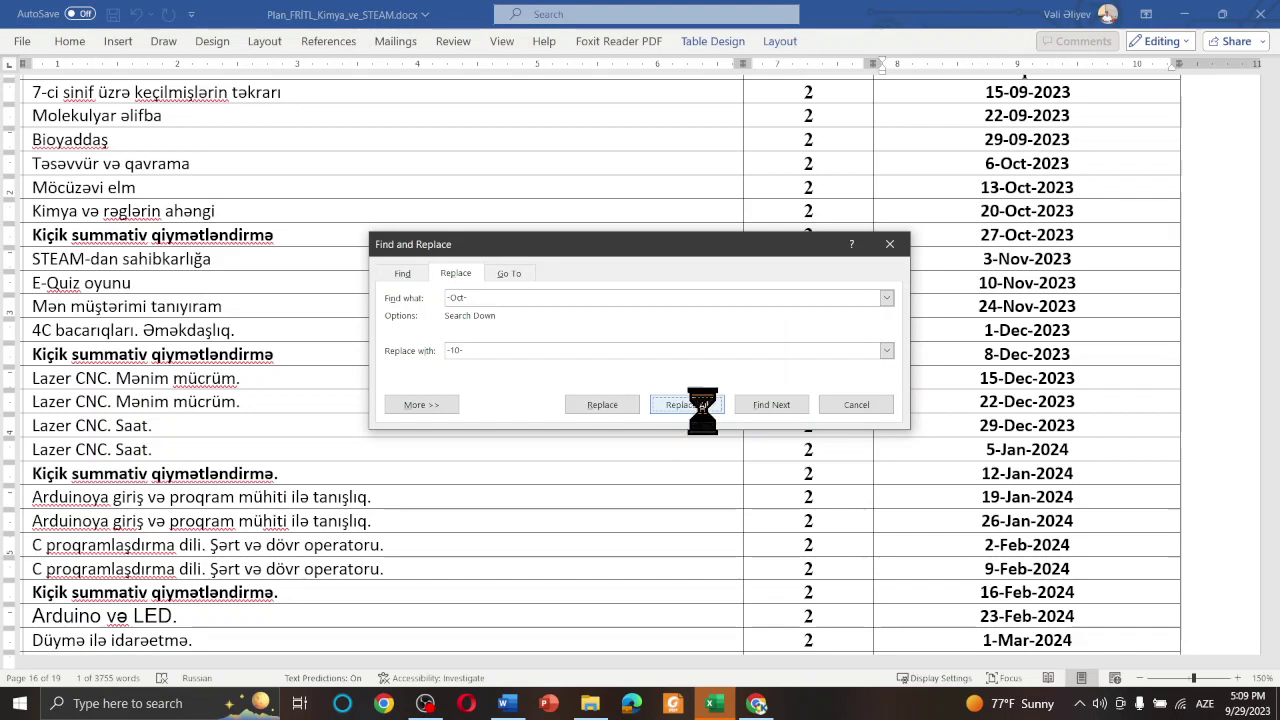
pyautogui.click(613, 402)
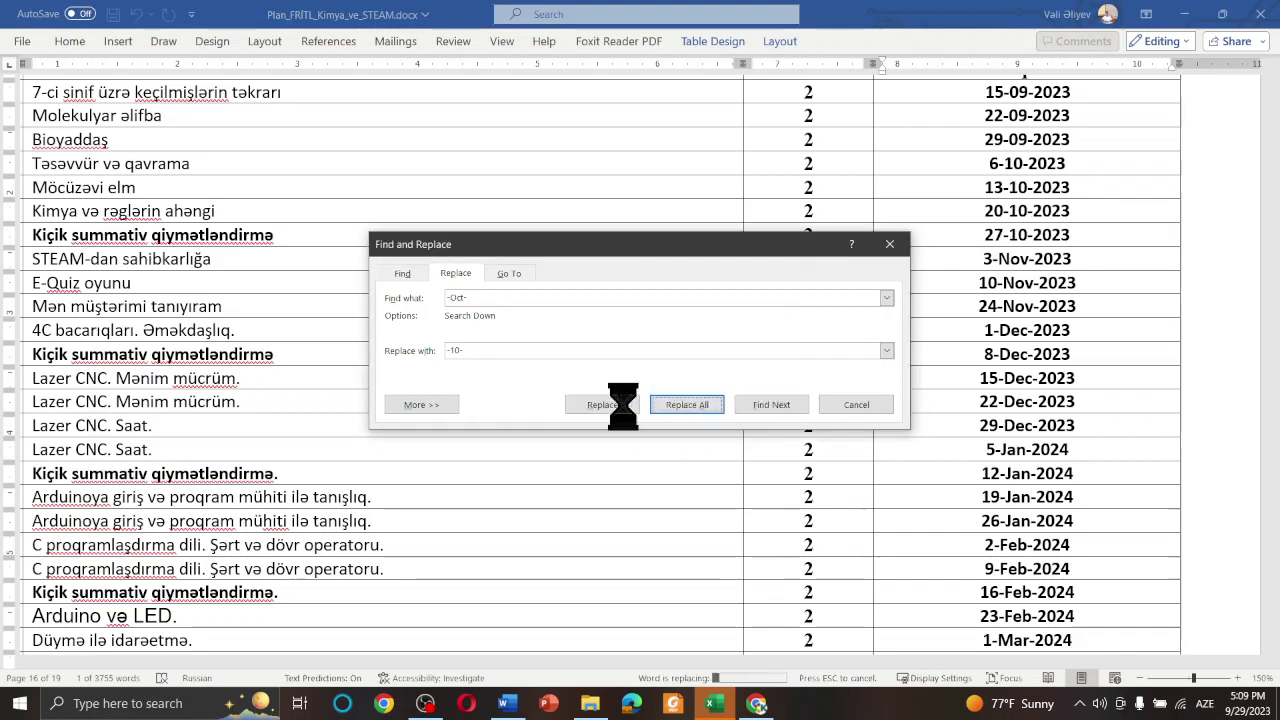
pyautogui.click(646, 399)
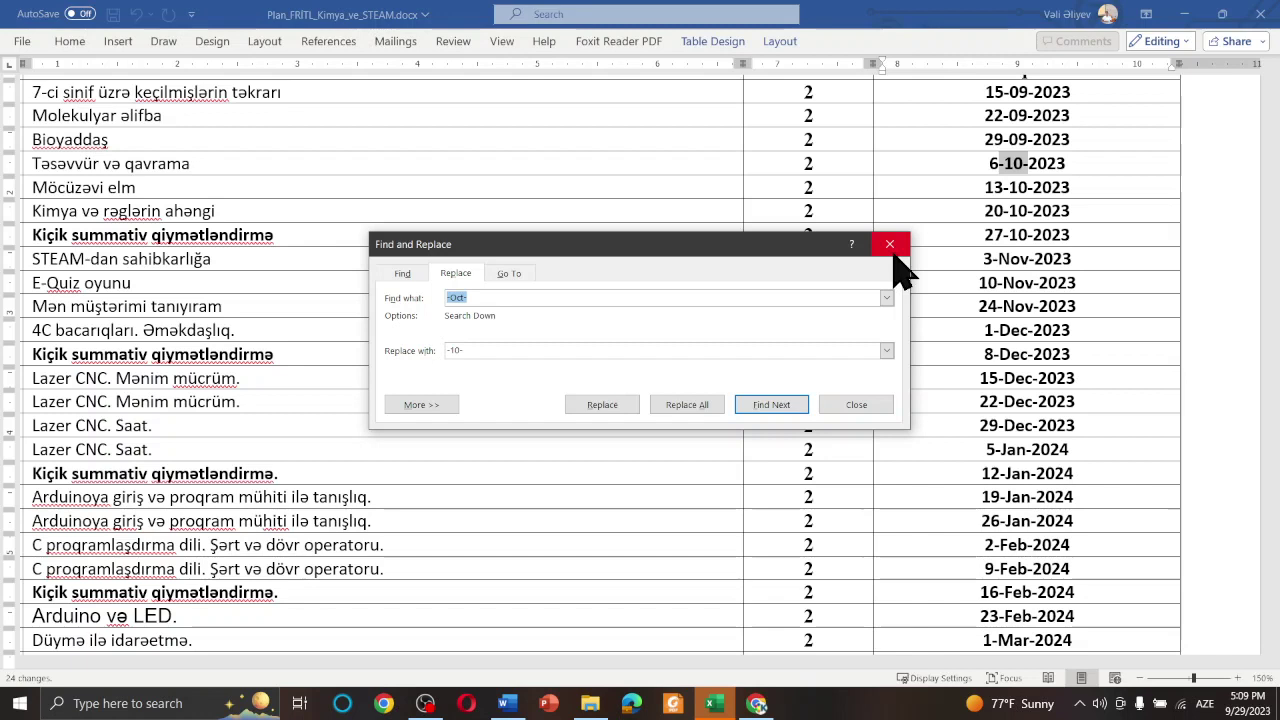
pyautogui.click(889, 246)
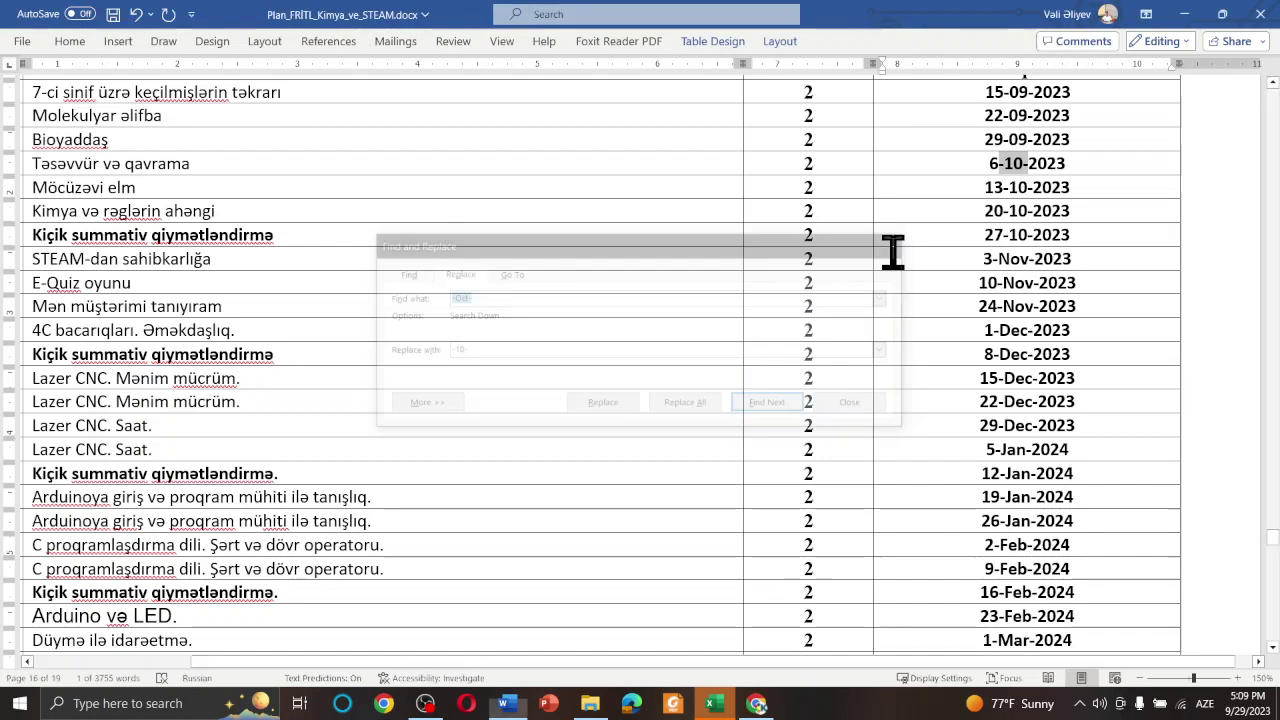
# - Use the "-Nov-" in the STEAM-dan sahibkarlığa lesson's date to replace every "-Nov-" in the document with "-11-"
pyautogui.click(1034, 259)
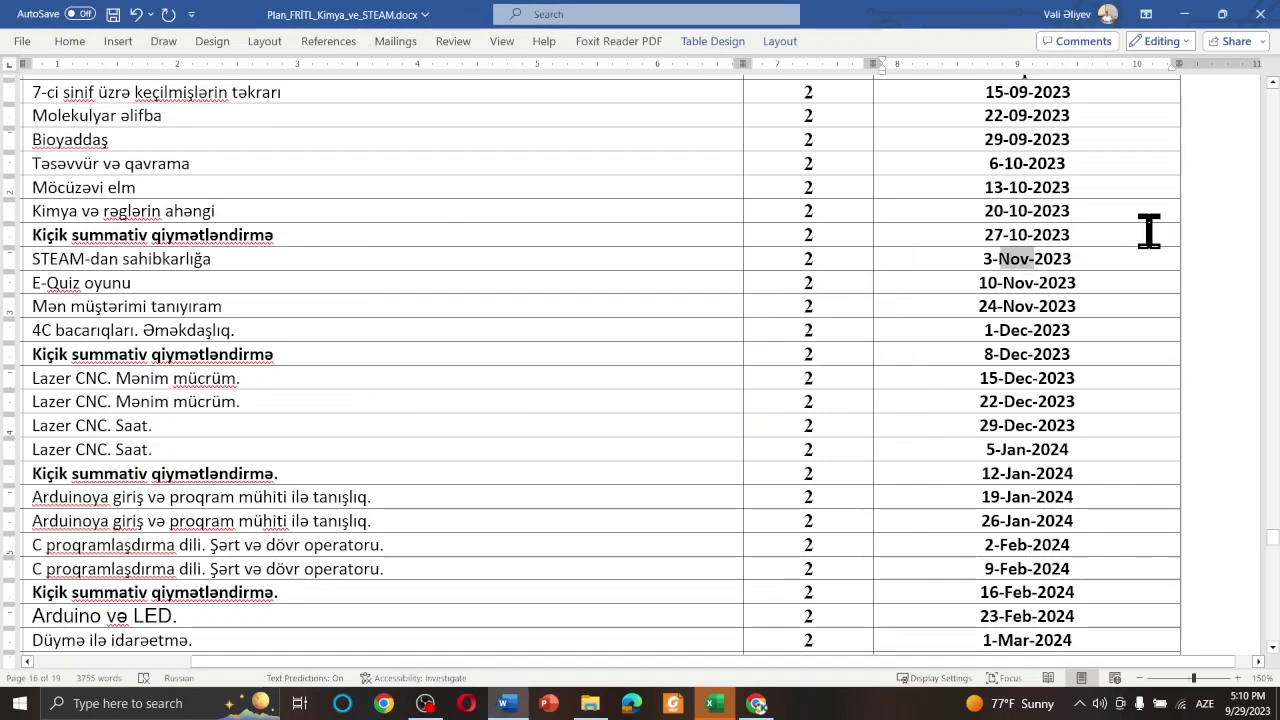
pyautogui.hotkey('shift', 'Home')
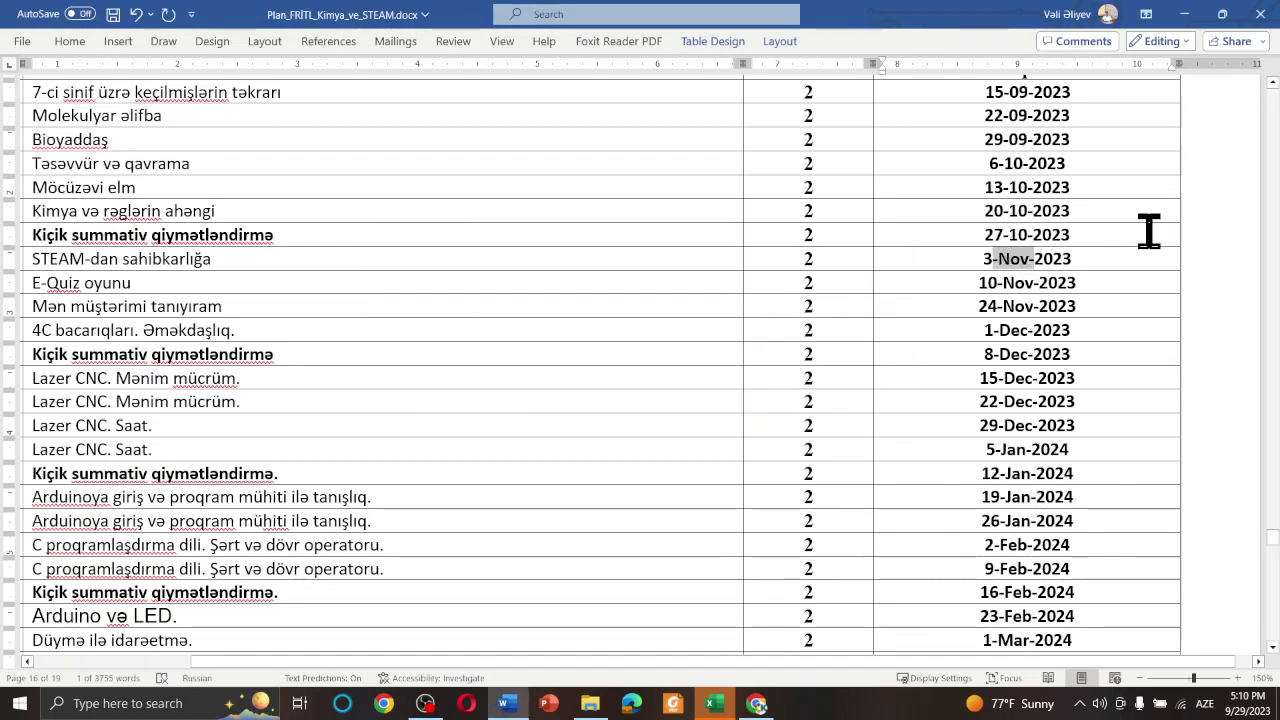
pyautogui.hotkey('ctrl', 'h')
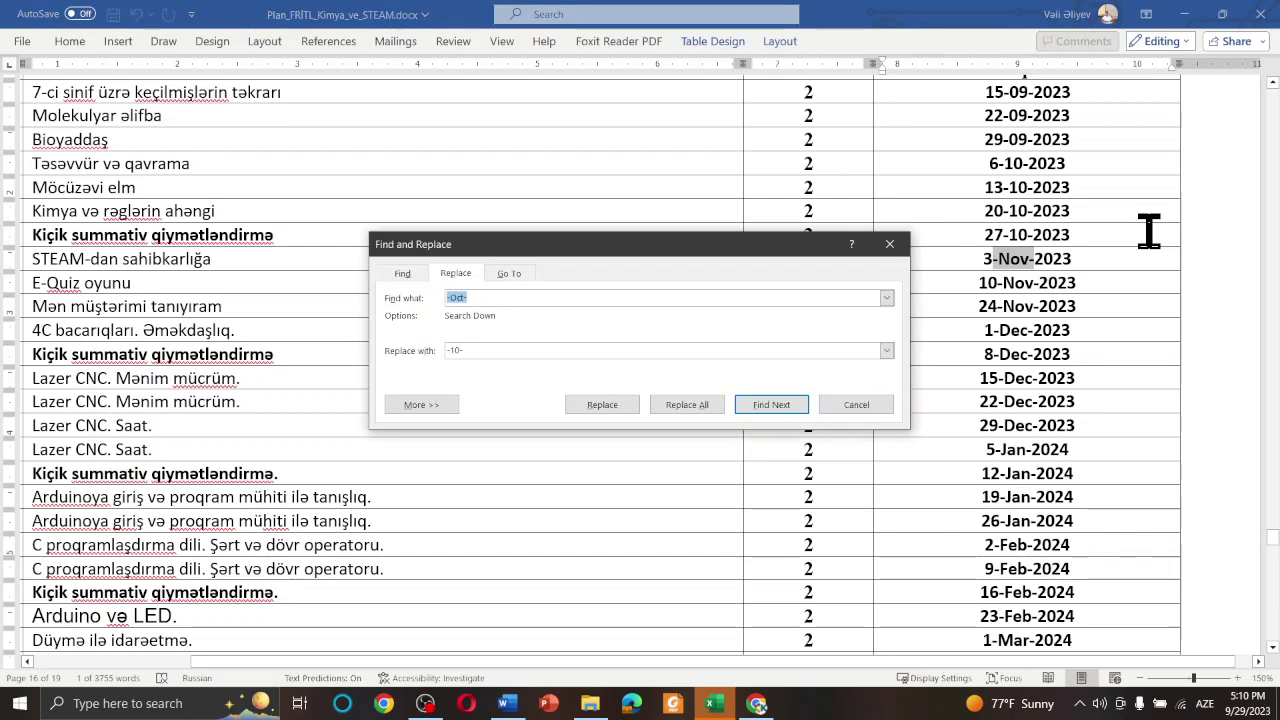
pyautogui.click(554, 352)
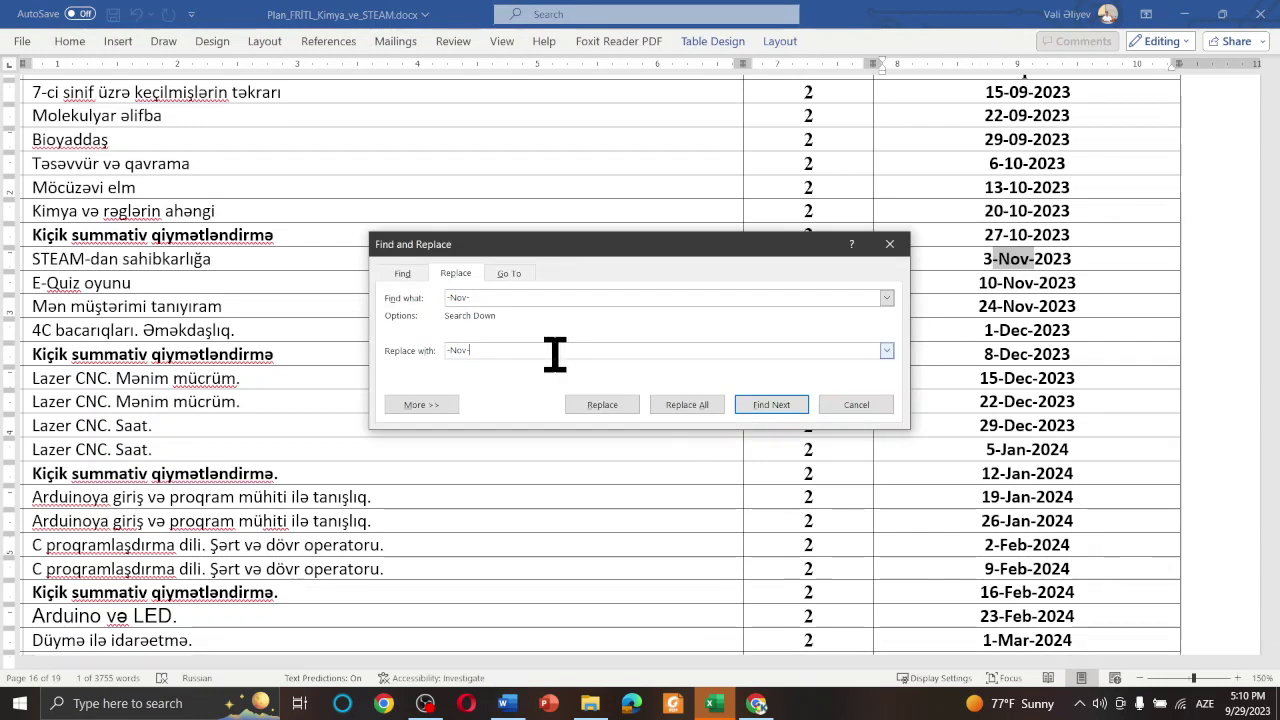
pyautogui.press('BackSpace')
pyautogui.press('BackSpace')
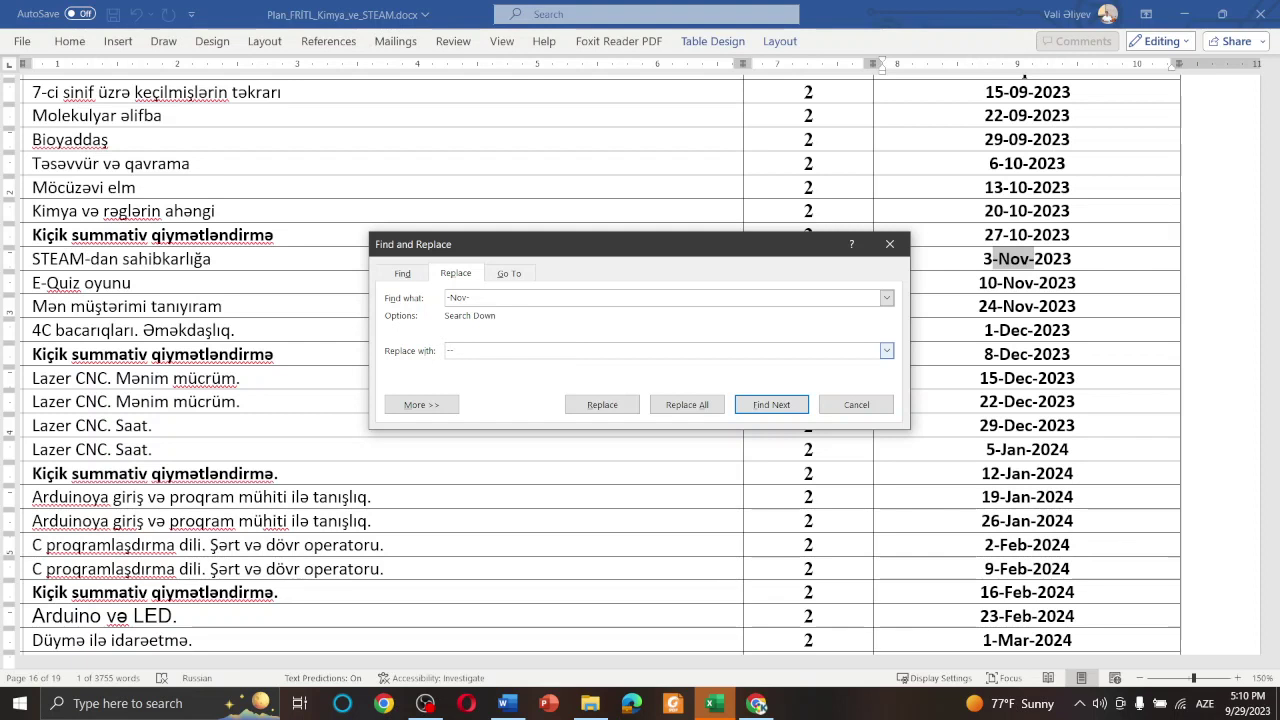
pyautogui.write('11-')
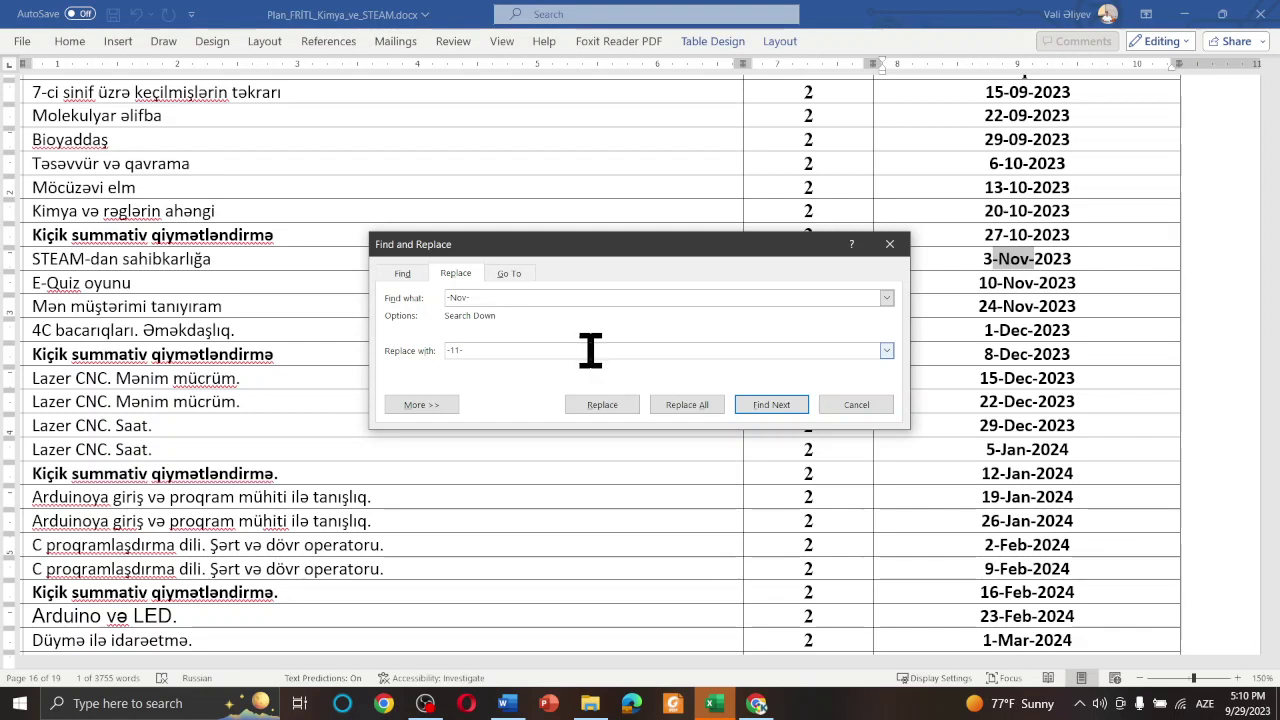
pyautogui.click(690, 404)
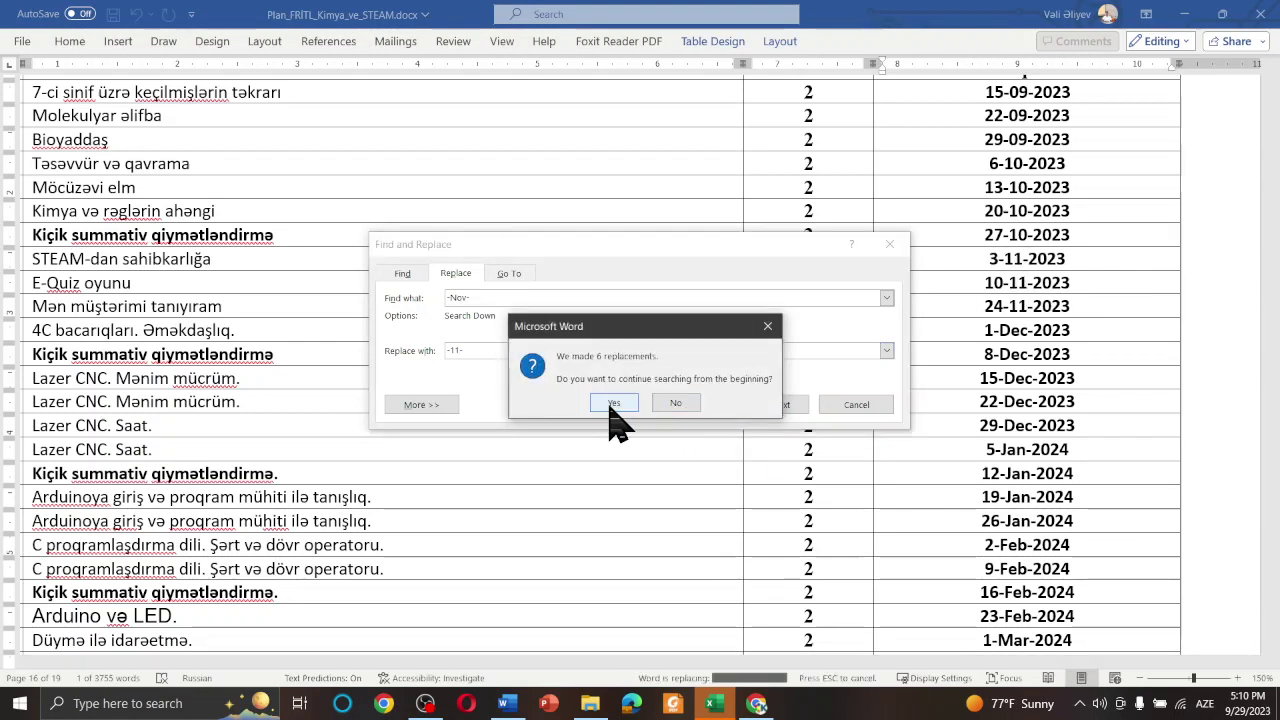
pyautogui.click(614, 404)
pyautogui.click(648, 401)
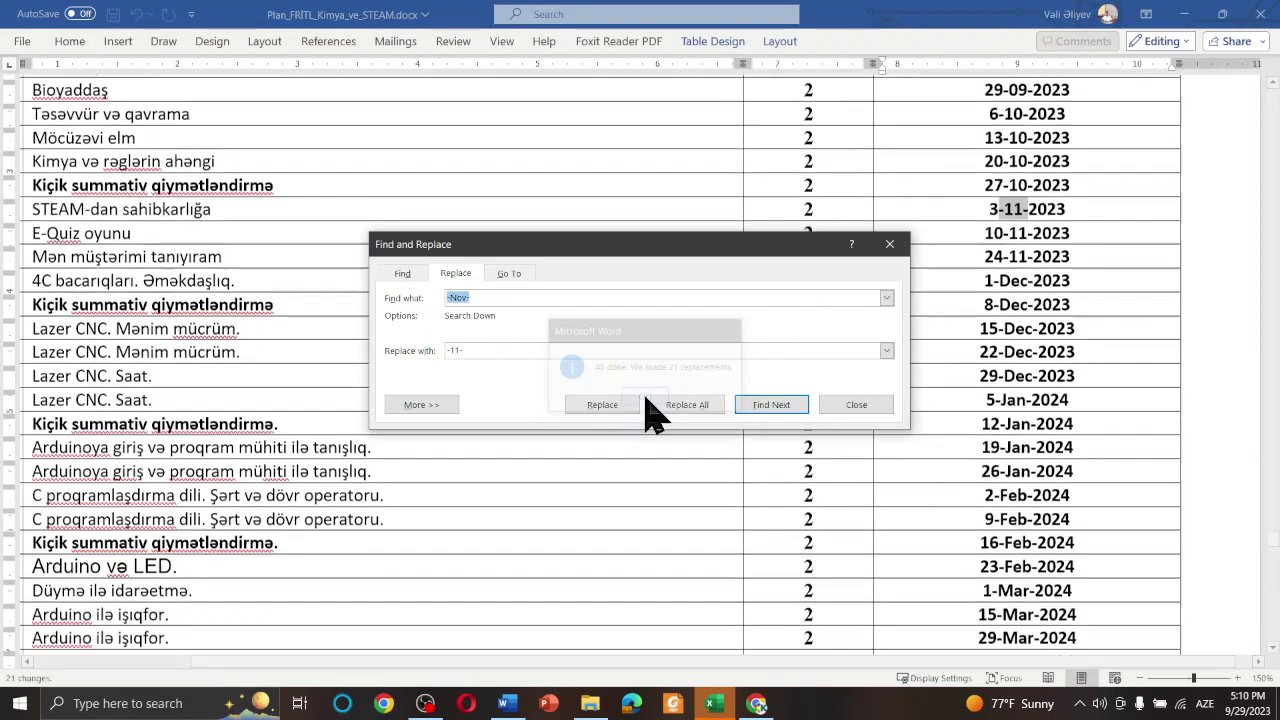